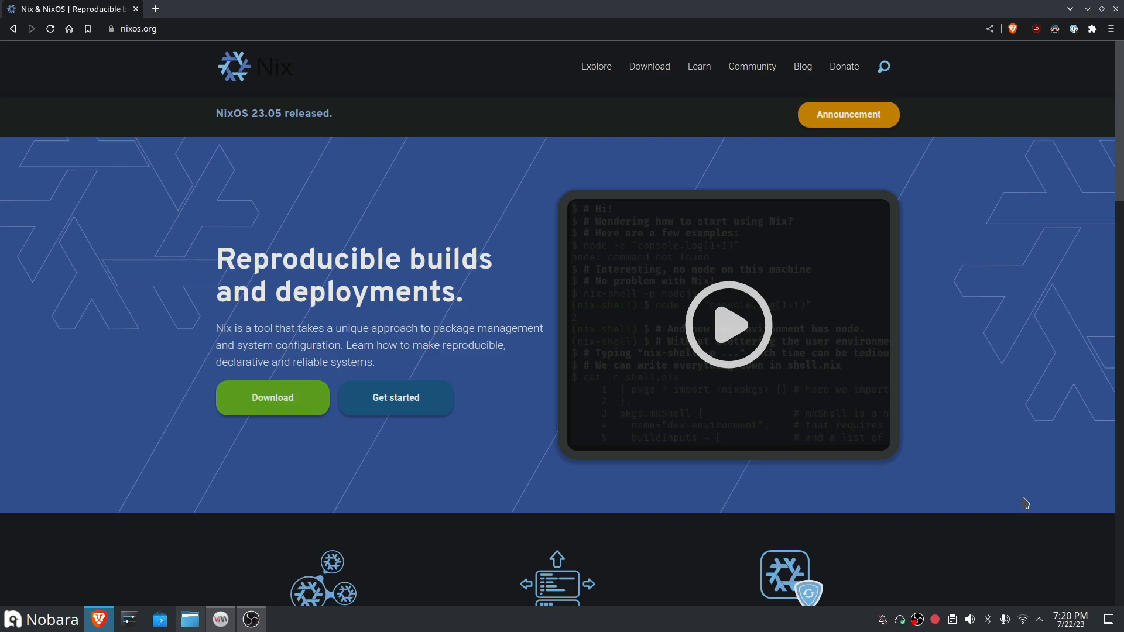
# Step: Look through the nixos.org home page, including its feature, package and example sections
pyautogui.scroll(-3, 1025, 506)
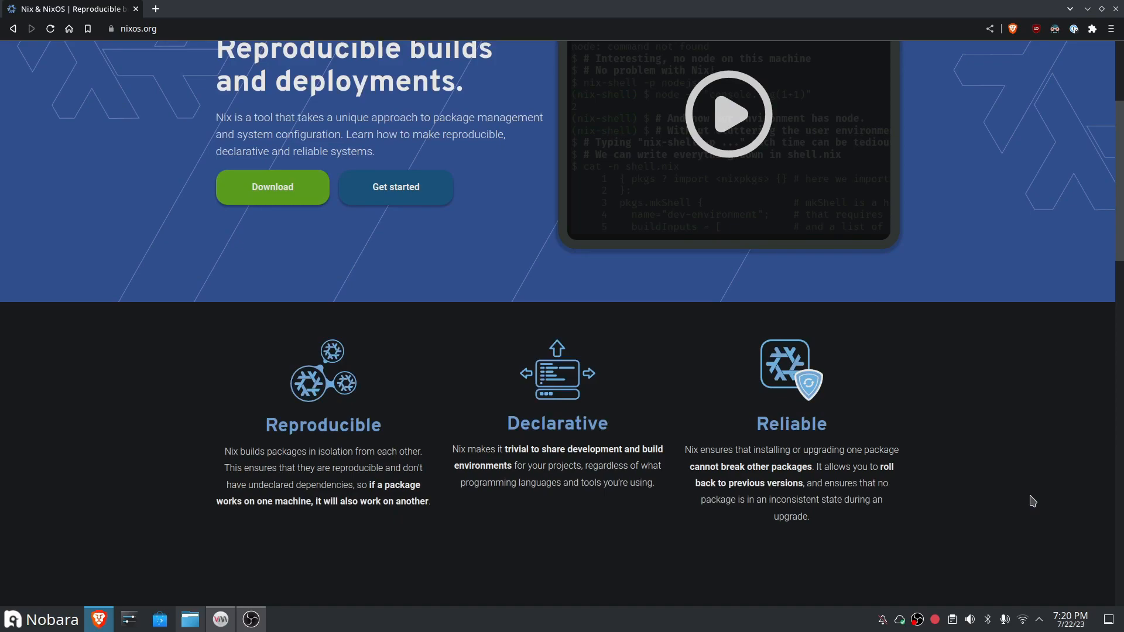
pyautogui.scroll(-10, 1011, 512)
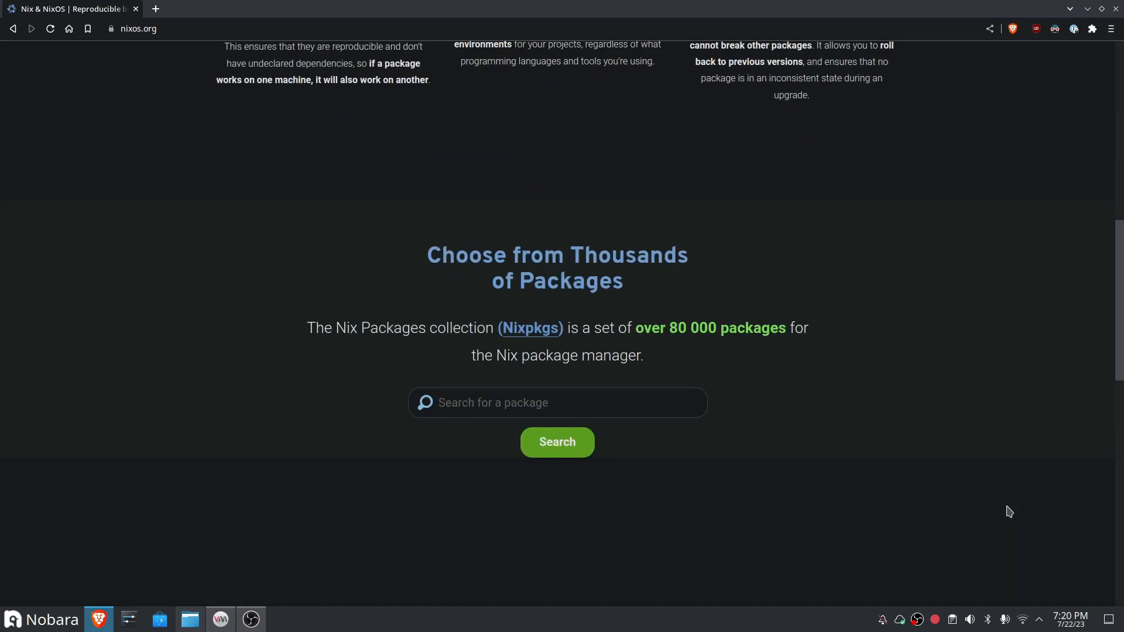
pyautogui.scroll(-8, 1007, 512)
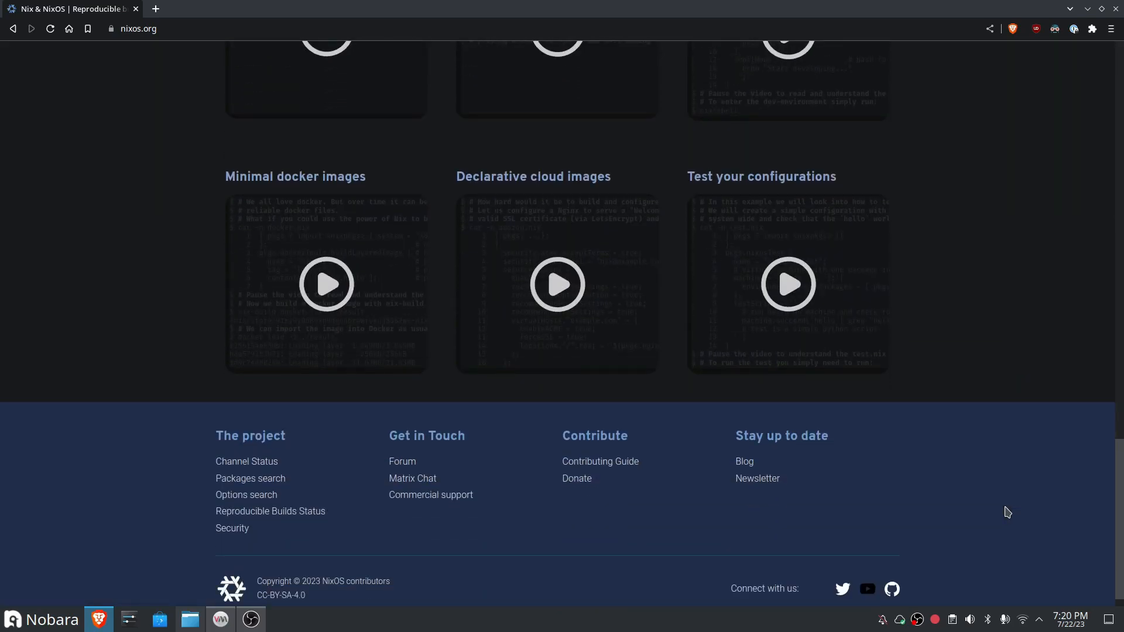
pyautogui.scroll(20, 1007, 512)
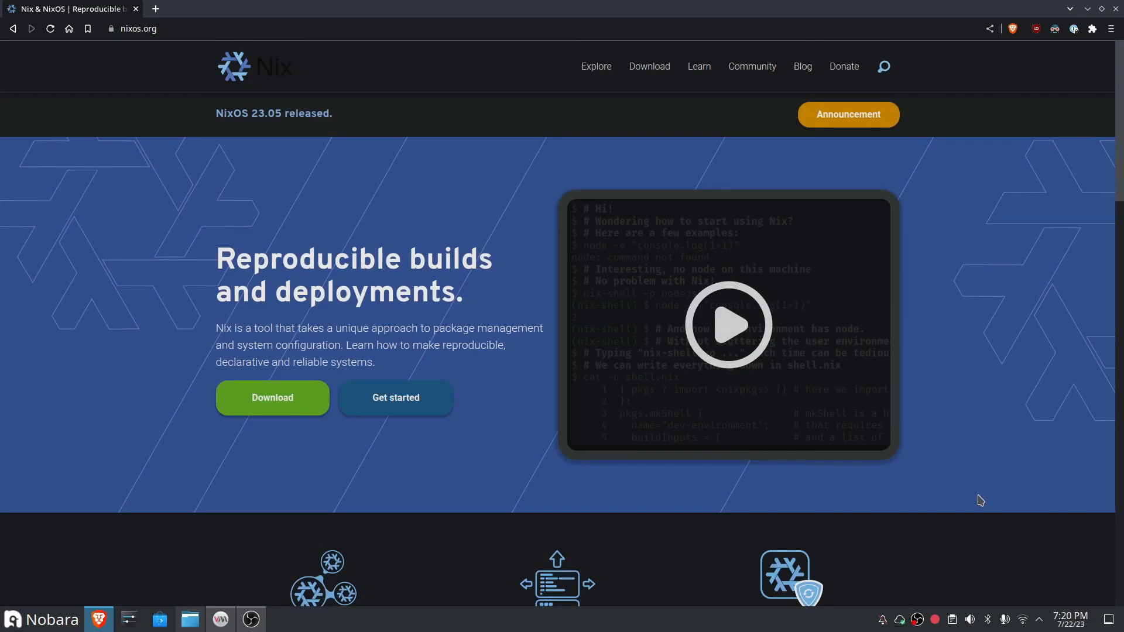
pyautogui.scroll(-3, 1016, 466)
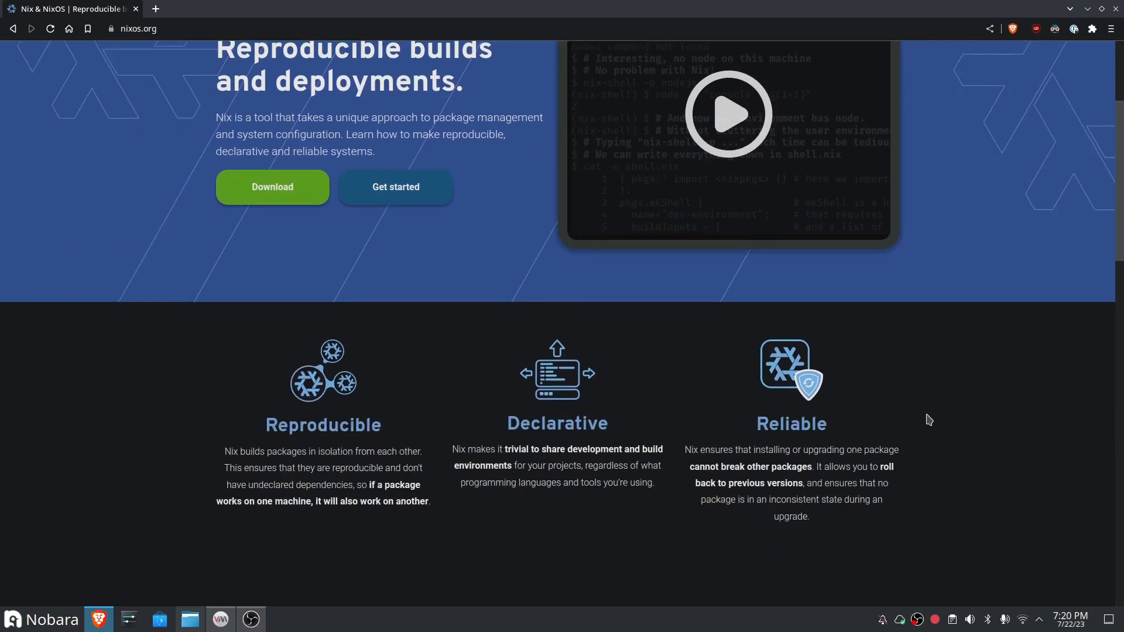
pyautogui.scroll(-6, 928, 422)
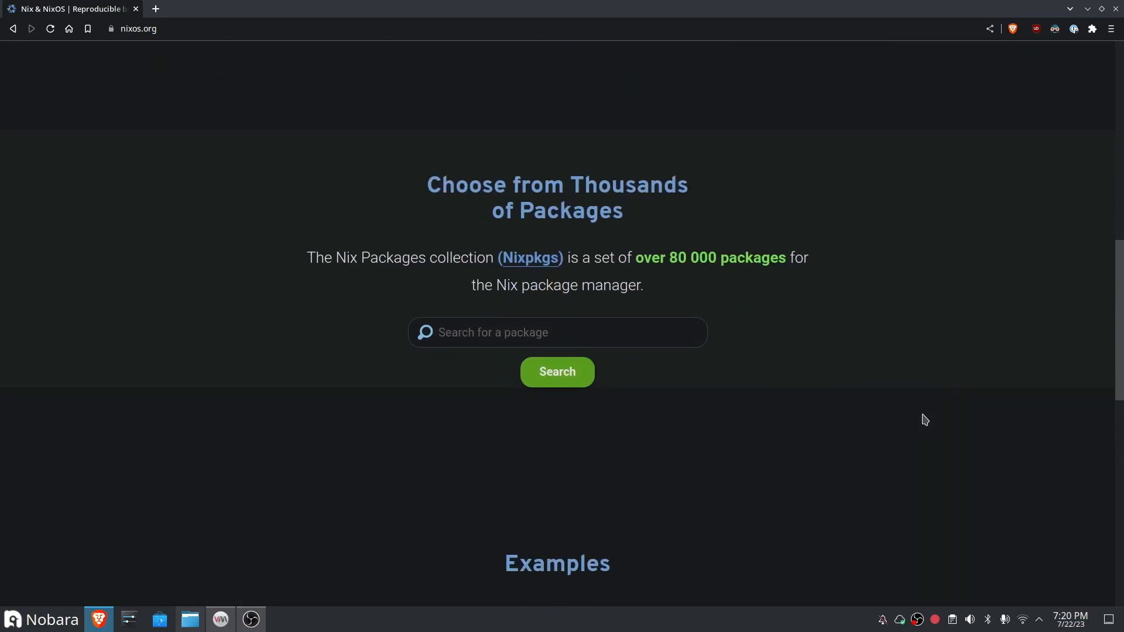
pyautogui.scroll(-8, 929, 420)
pyautogui.scroll(6, 924, 421)
pyautogui.scroll(10, 924, 421)
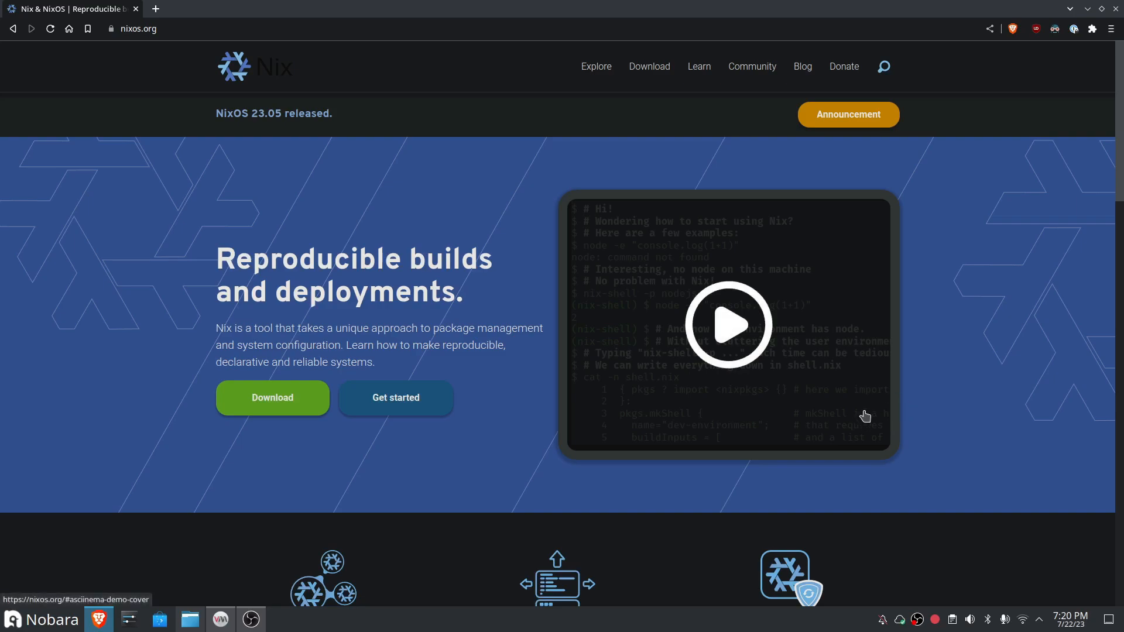
# Step: Open the NixOS download page and review the Nix package manager installation methods and the NixOS ISO images
pyautogui.click(650, 67)
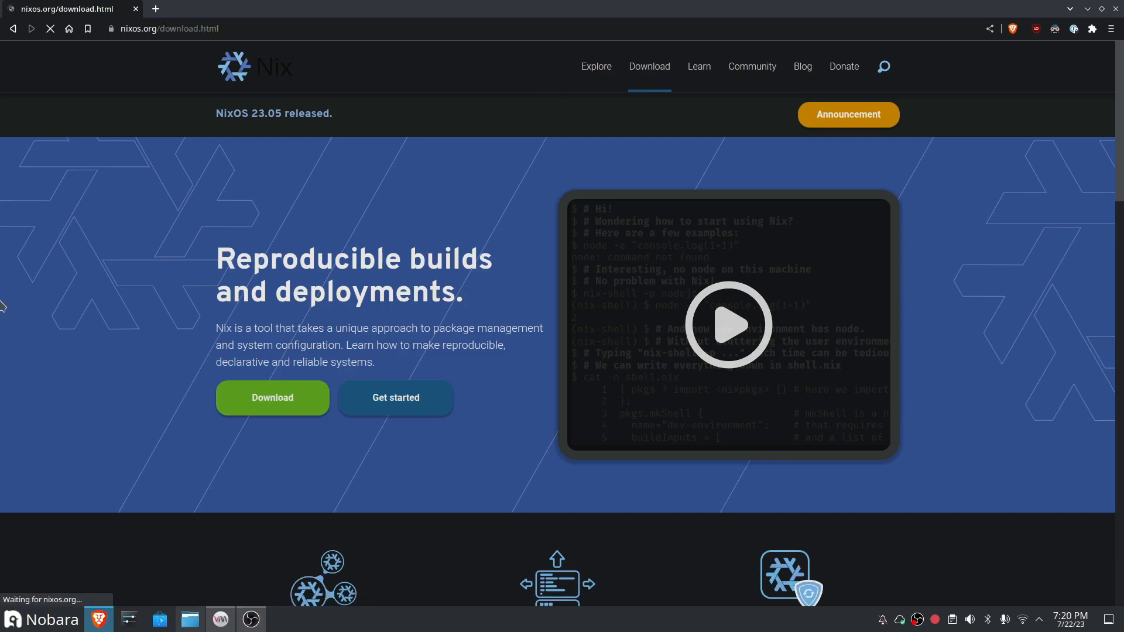
pyautogui.scroll(-10, 353, 326)
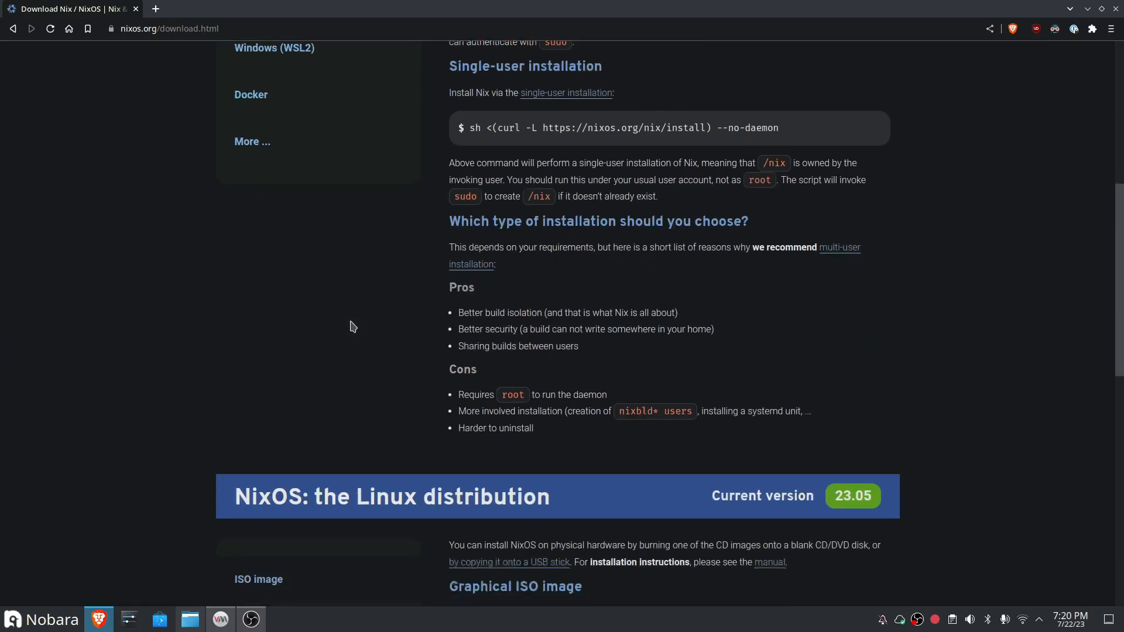
pyautogui.scroll(-4, 352, 326)
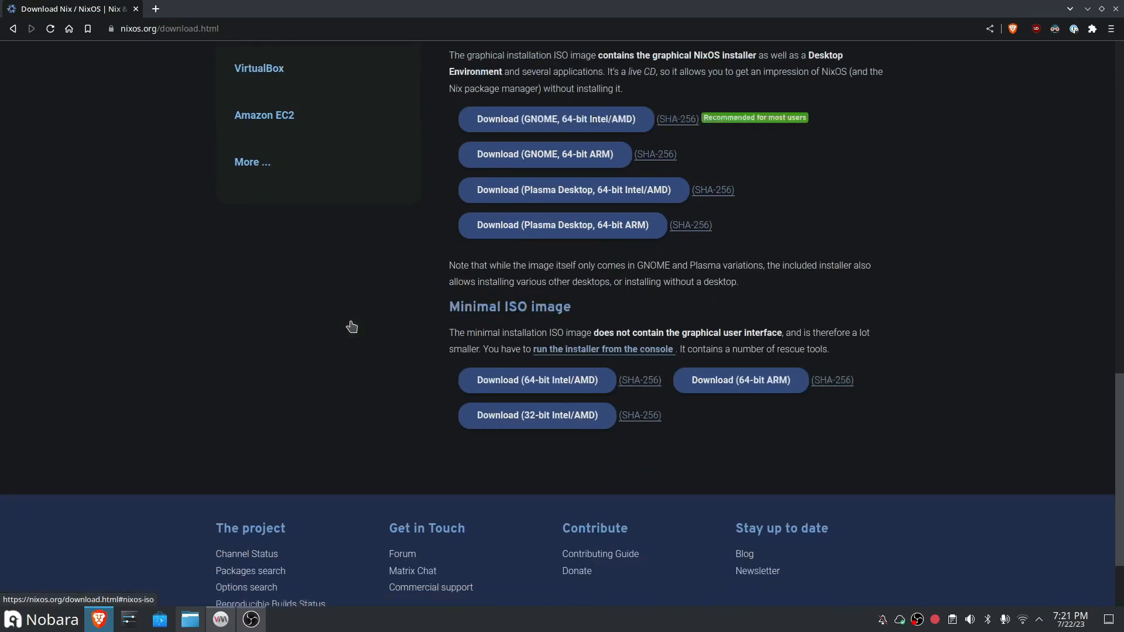
pyautogui.scroll(3, 353, 326)
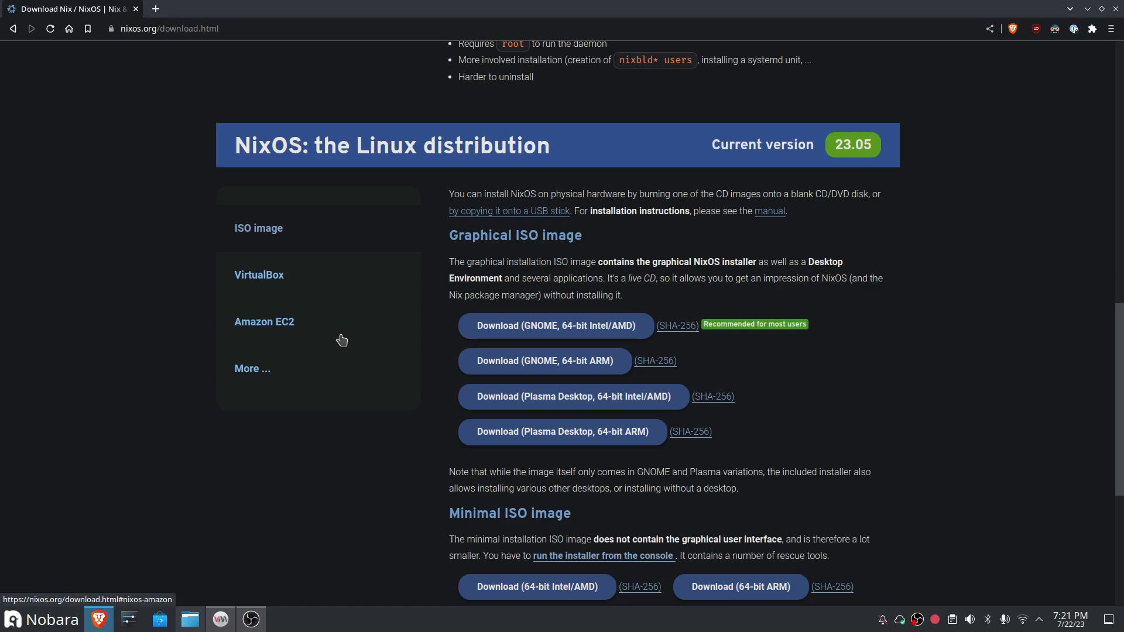
pyautogui.scroll(3, 449, 490)
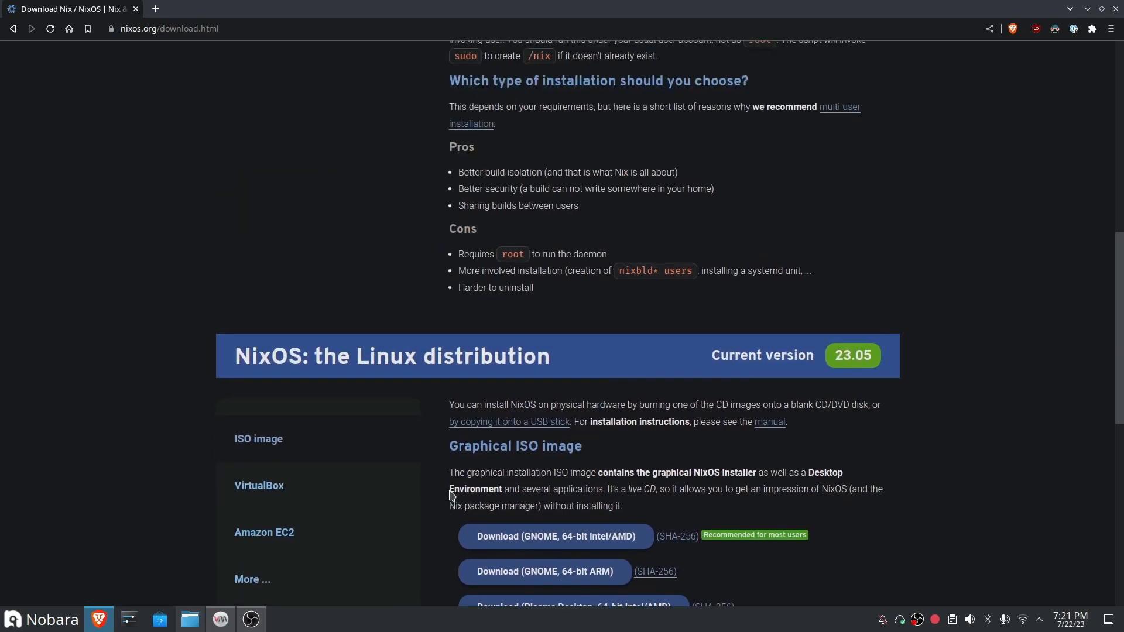
pyautogui.scroll(6, 450, 491)
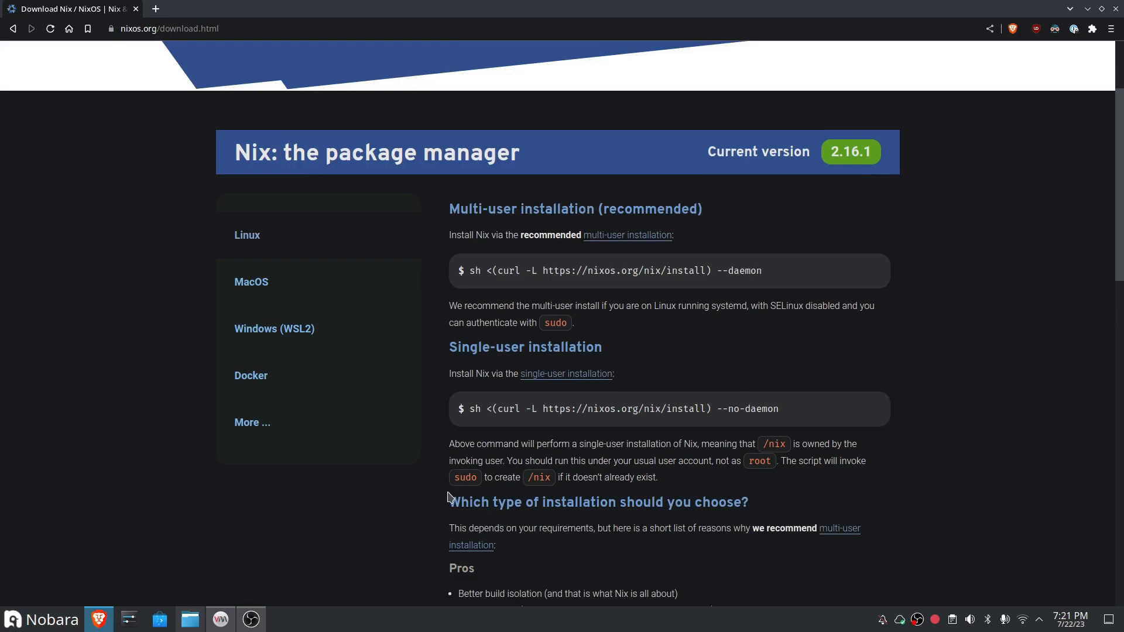
pyautogui.scroll(2, 449, 497)
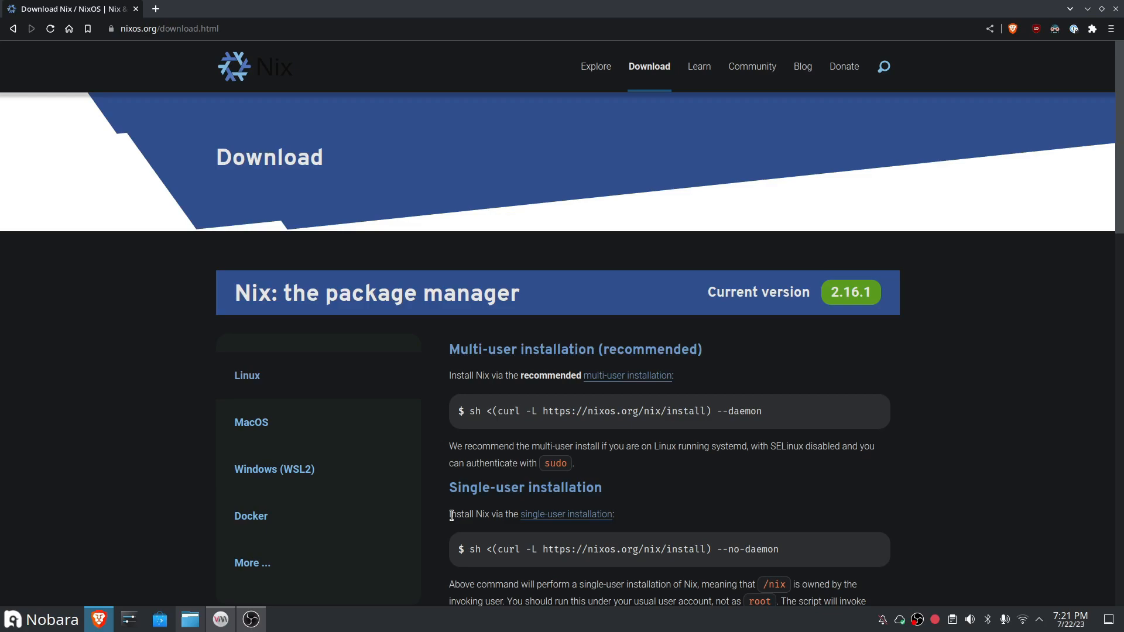
pyautogui.scroll(-3, 451, 513)
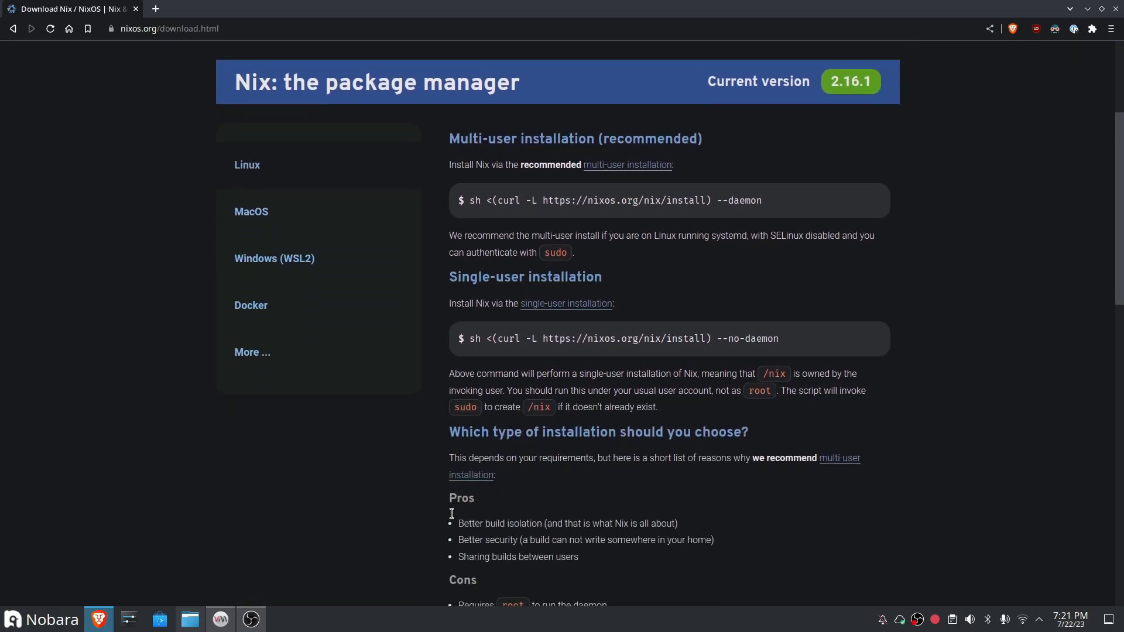
pyautogui.scroll(-2, 453, 519)
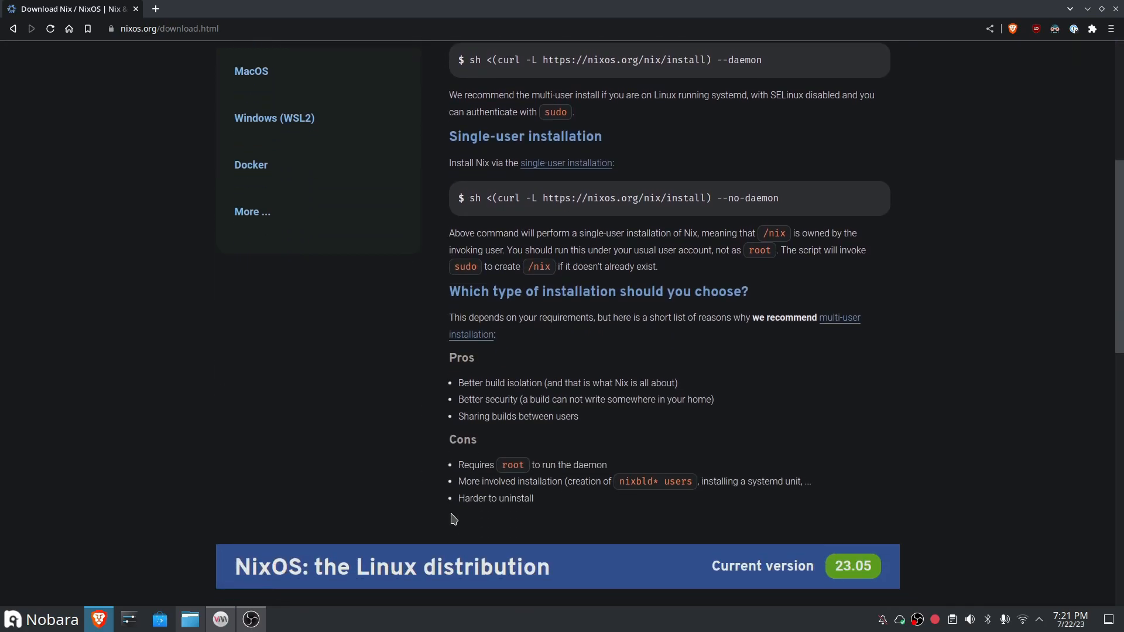
pyautogui.scroll(-5, 454, 519)
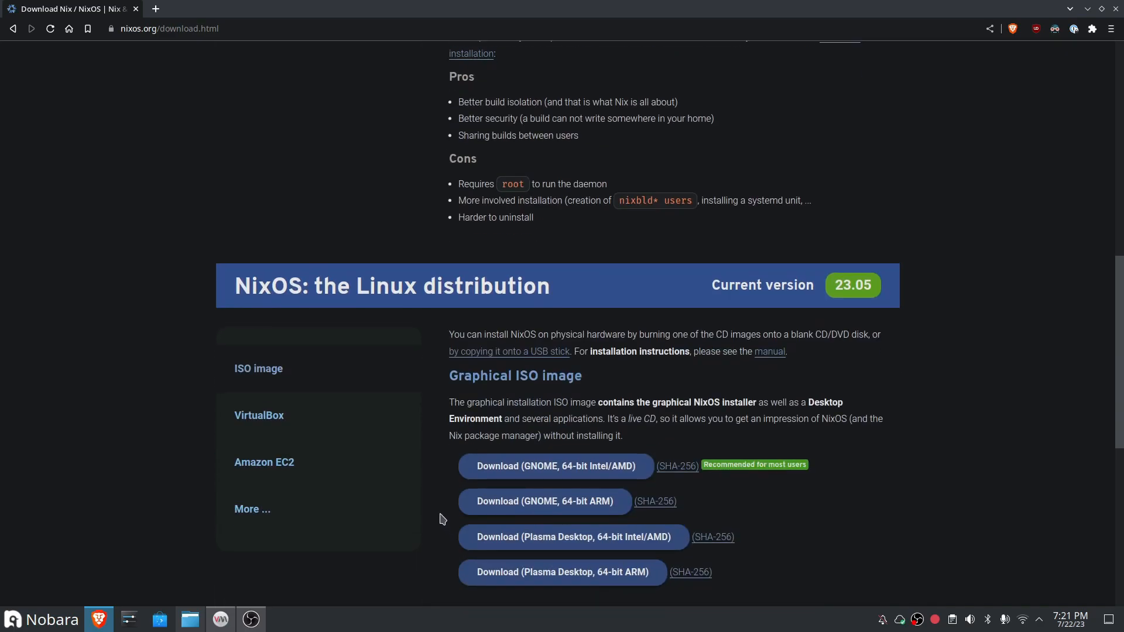
pyautogui.scroll(9, 443, 520)
pyautogui.scroll(-10, 448, 527)
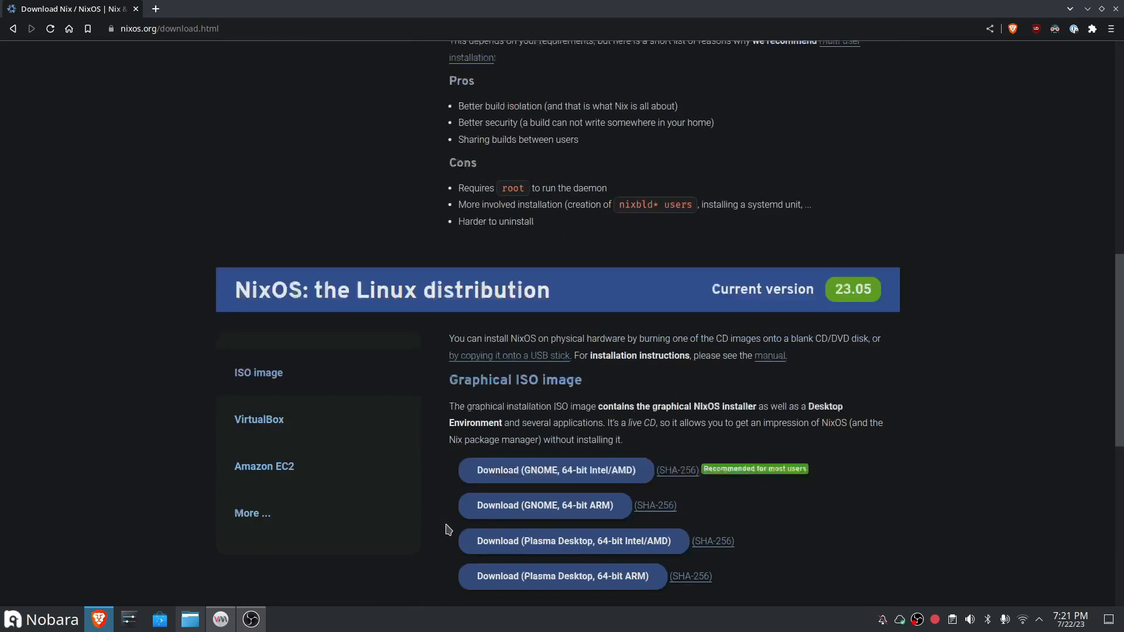
pyautogui.scroll(-2, 448, 528)
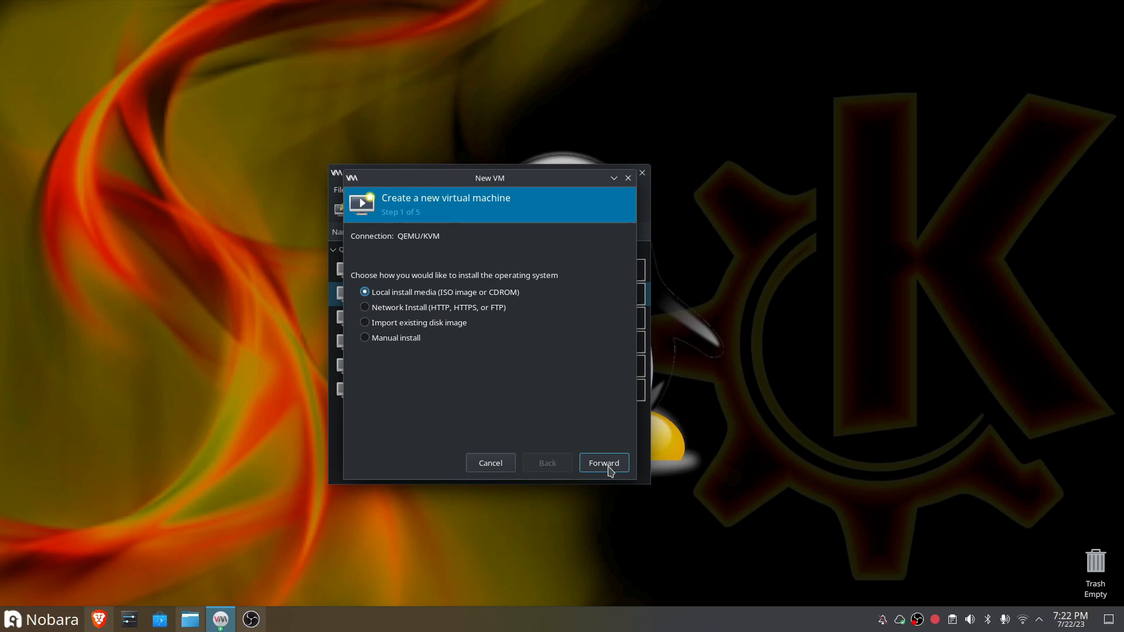
# Step: In Virtual Machine Manager, choose nixos-gnome-23.05.2143.fa793b06f56-x86_64-linux.iso as local install media, with automatic detection off and NixOS Unstable as the operating system
pyautogui.click(605, 464)
pyautogui.click(575, 256)
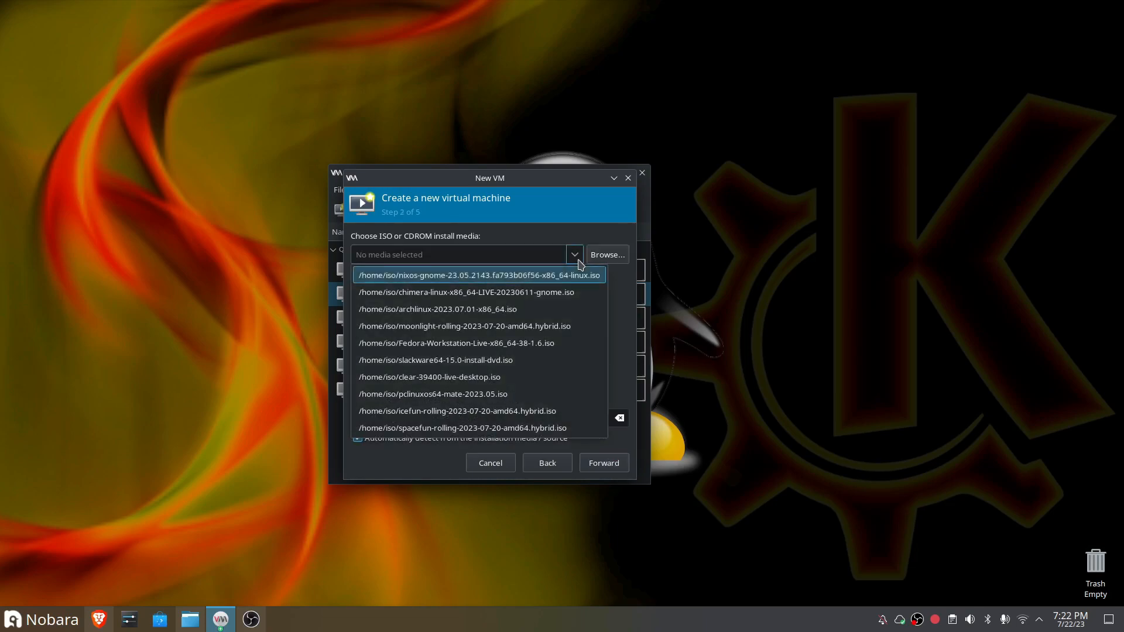
pyautogui.click(502, 281)
pyautogui.click(396, 441)
pyautogui.doubleClick(414, 417)
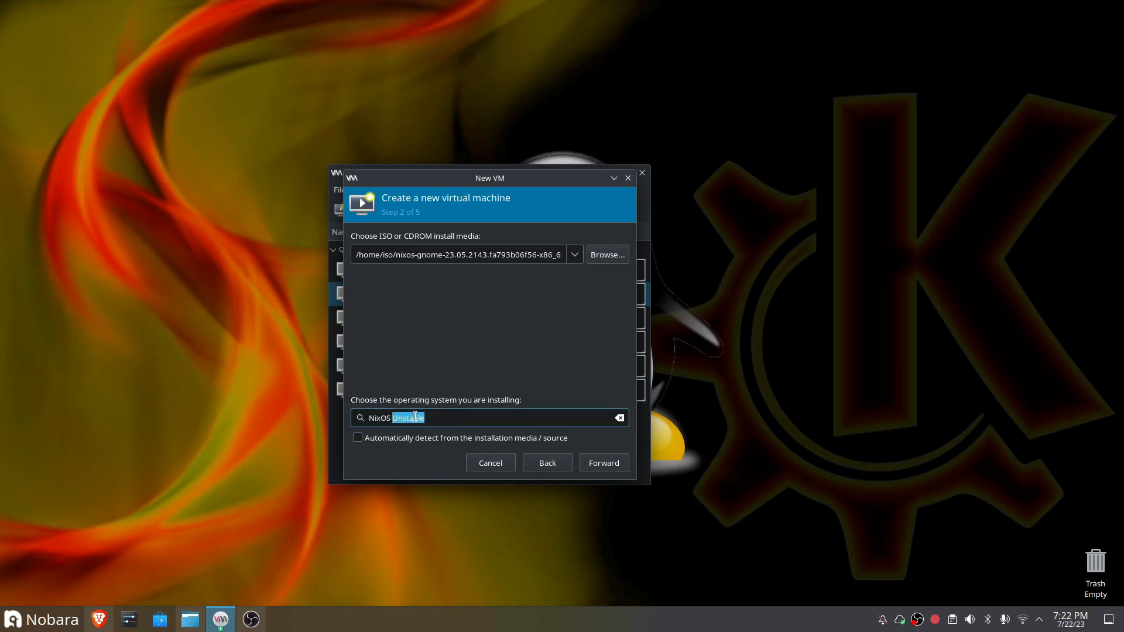
pyautogui.click(609, 469)
# Step: Allocate 8455 MiB of memory, 8 CPUs and a 100 GiB disk to the new virtual machine
pyautogui.write('8455')
pyautogui.click(400, 290)
pyautogui.press('BackSpace')
pyautogui.write('8')
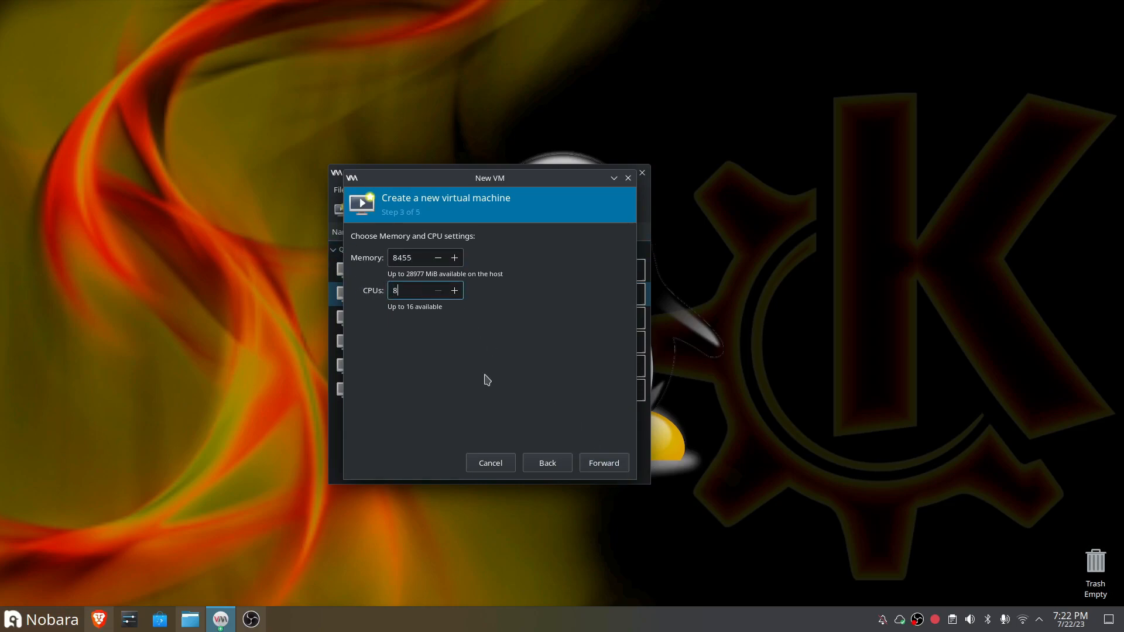
pyautogui.click(607, 466)
pyautogui.write('100')
pyautogui.click(604, 463)
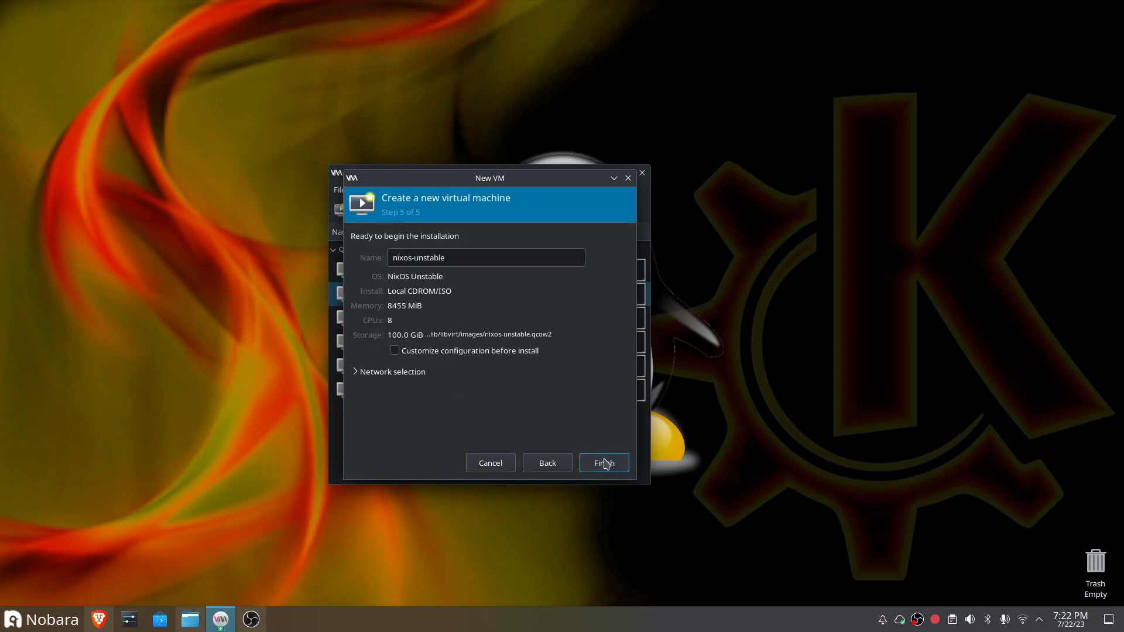
# Step: Name the virtual machine nixos2305 and finish creating it
pyautogui.doubleClick(422, 256)
pyautogui.press('BackSpace')
pyautogui.press('BackSpace')
pyautogui.write('23')
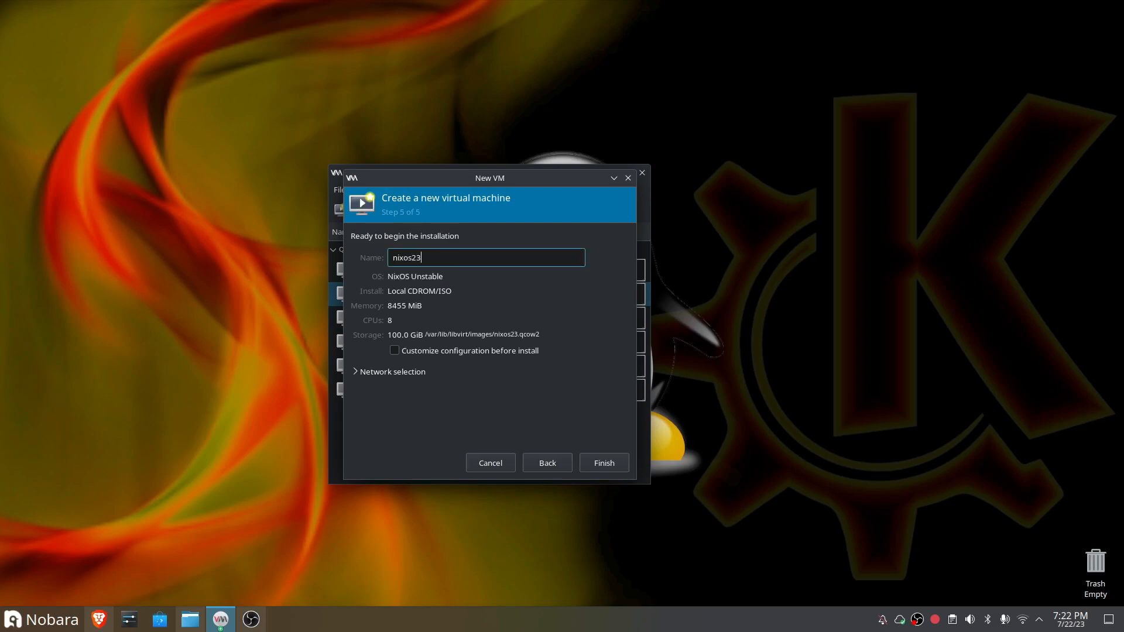
pyautogui.write('05')
pyautogui.click(606, 468)
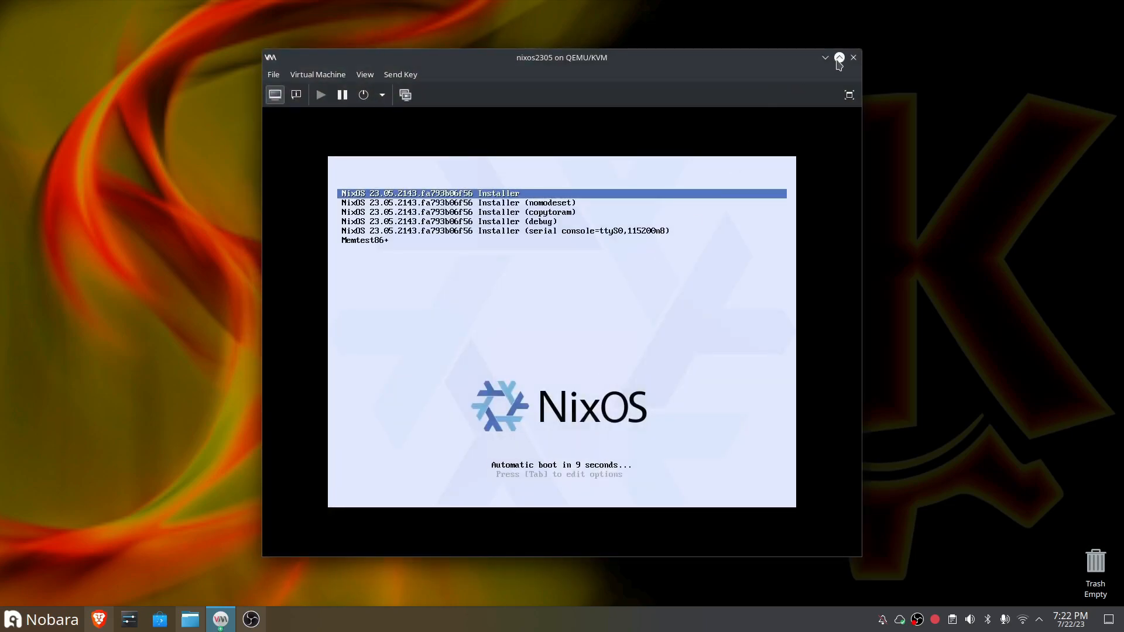
# Step: Show the virtual machine in full screen and boot the default NixOS 23.05 Installer entry
pyautogui.click(849, 95)
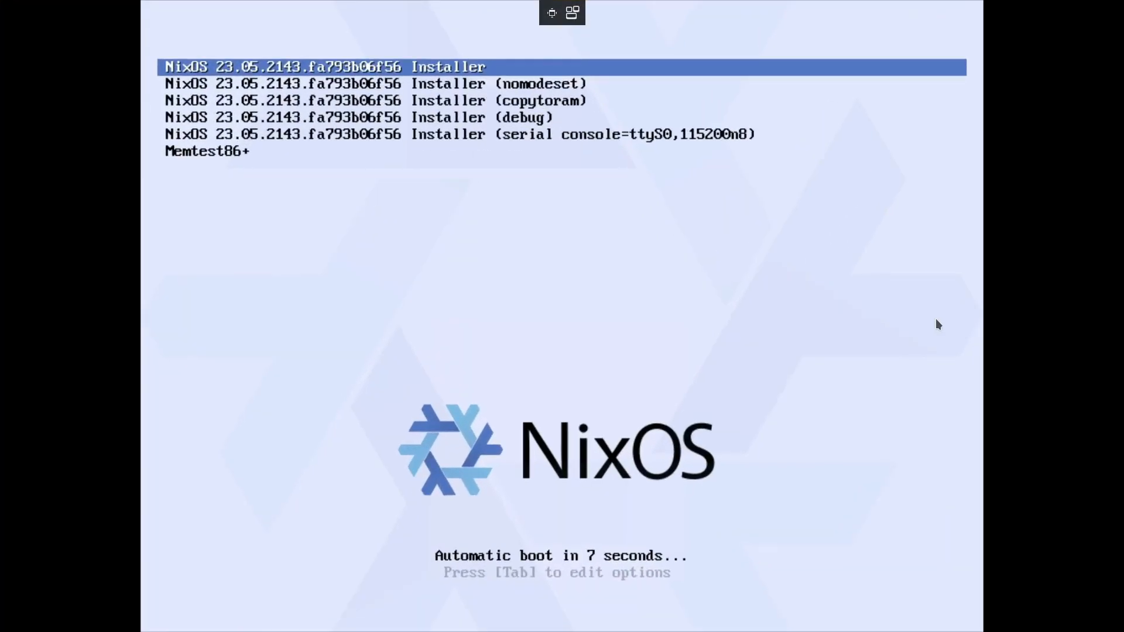
pyautogui.press('Down')
pyautogui.press('Up')
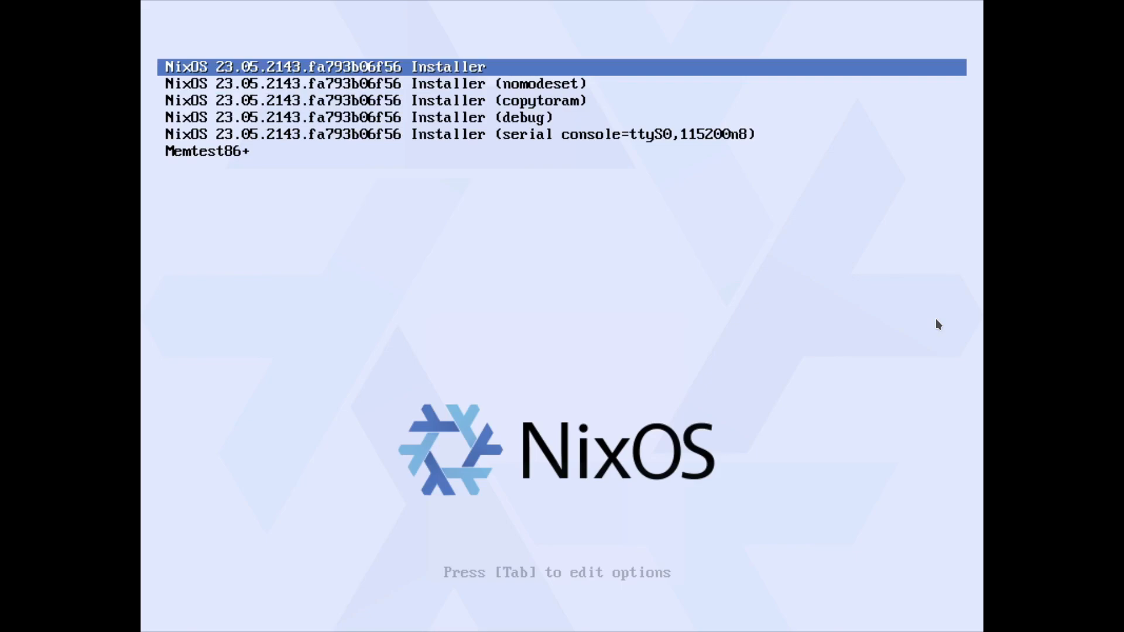
pyautogui.press('Return')
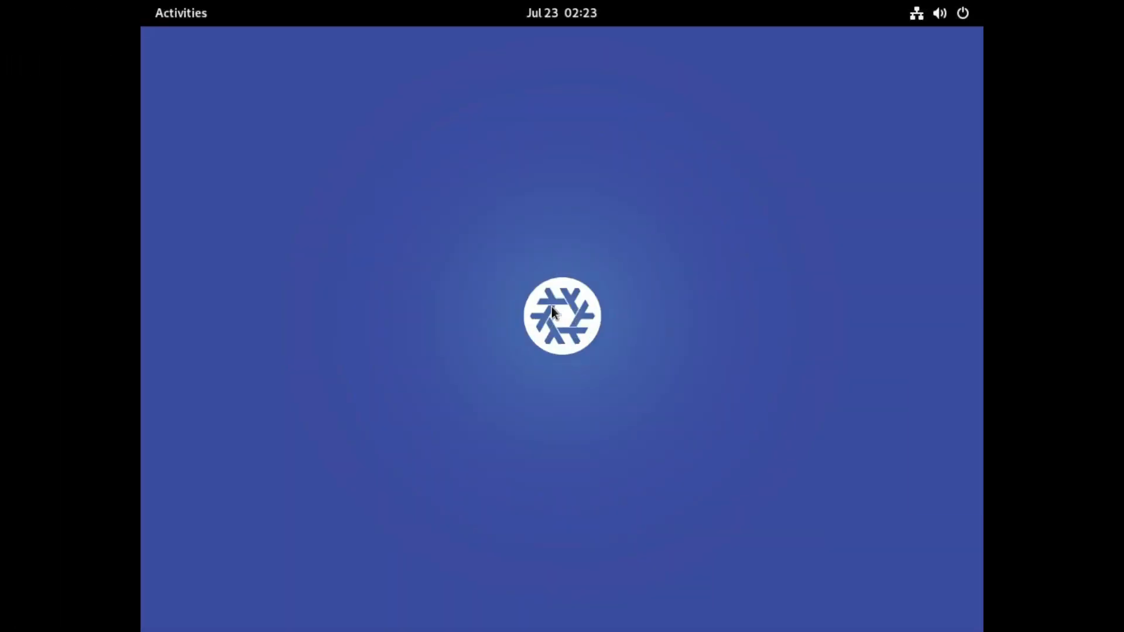
pyautogui.click(186, 15)
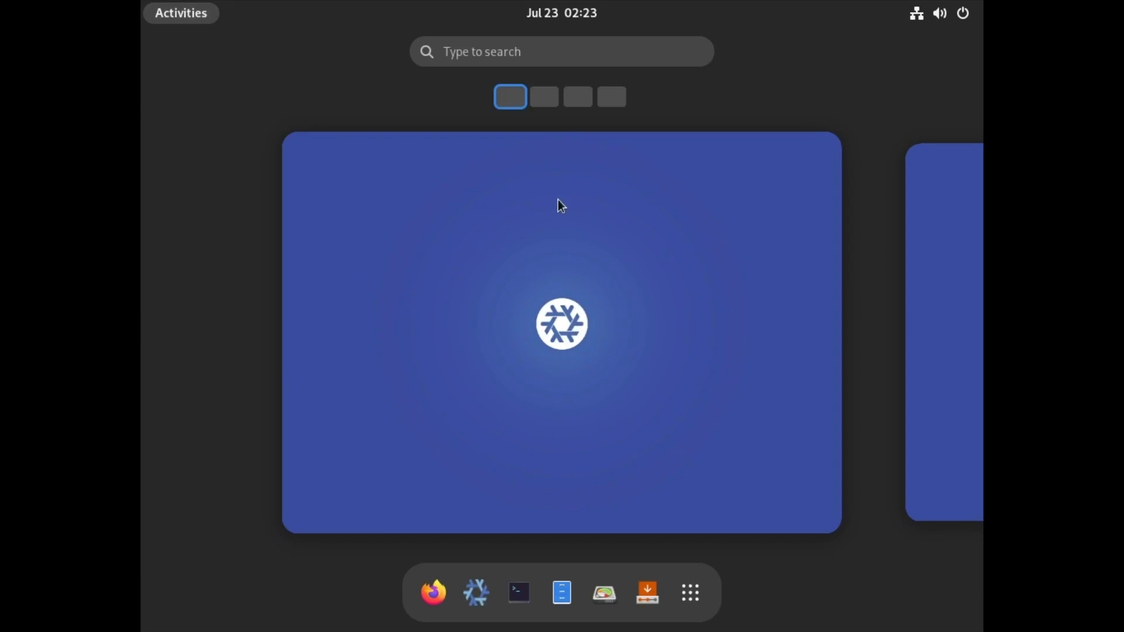
pyautogui.click(603, 309)
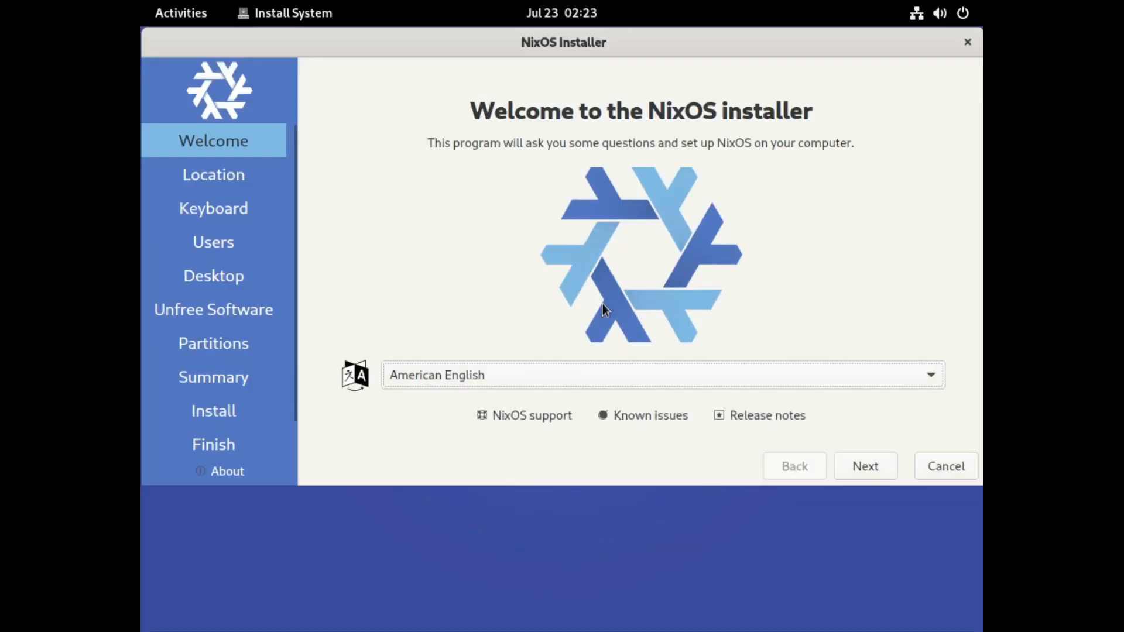
# Step: Accept American English, the America/Los Angeles location and the default English (US) keyboard layout in the NixOS installer
pyautogui.moveTo(432, 49); pyautogui.dragTo(427, 62)
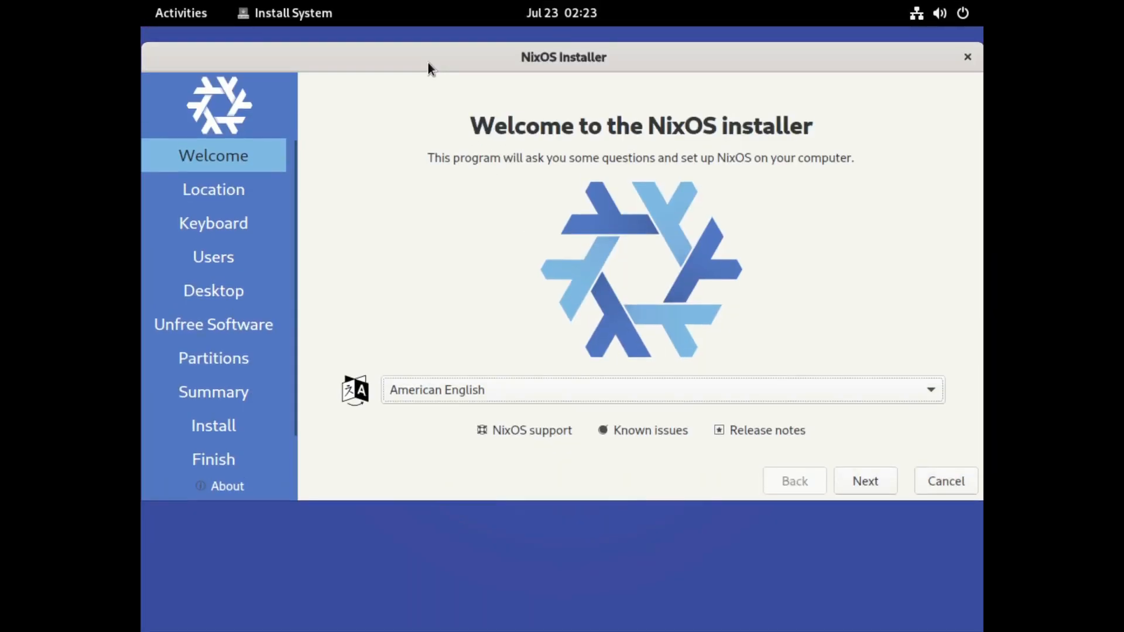
pyautogui.click(866, 485)
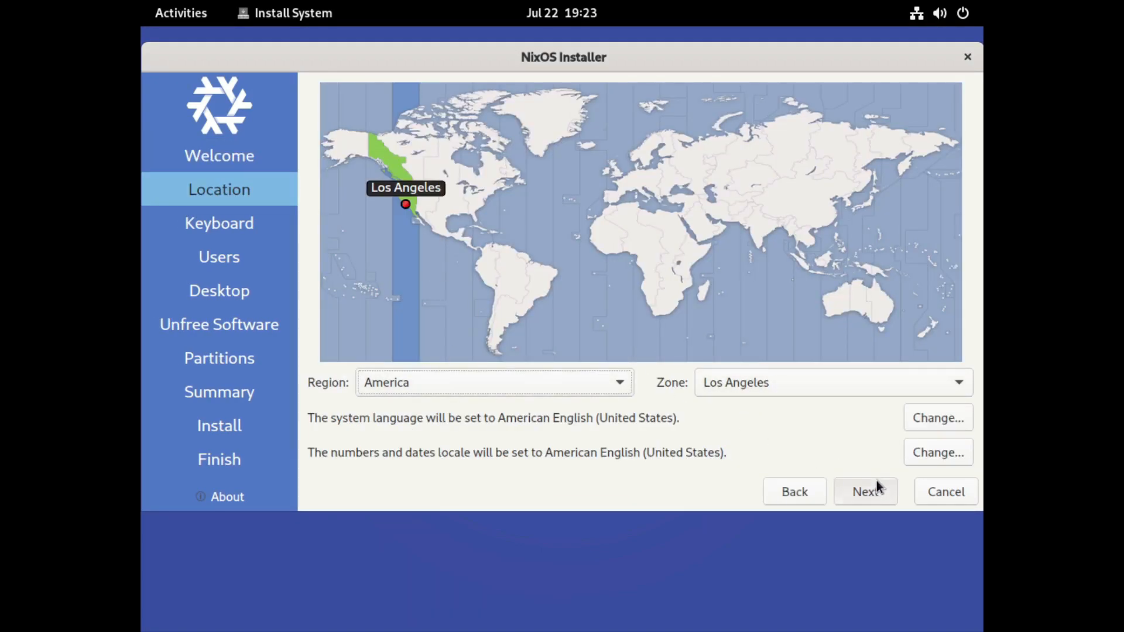
pyautogui.click(867, 492)
pyautogui.click(868, 492)
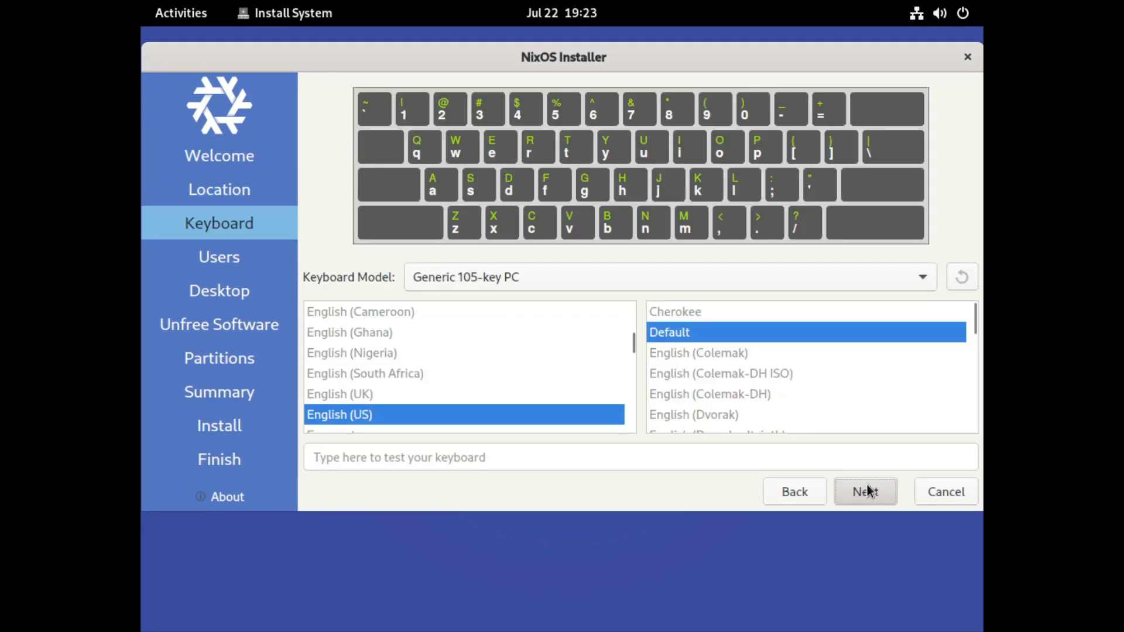
pyautogui.click(869, 490)
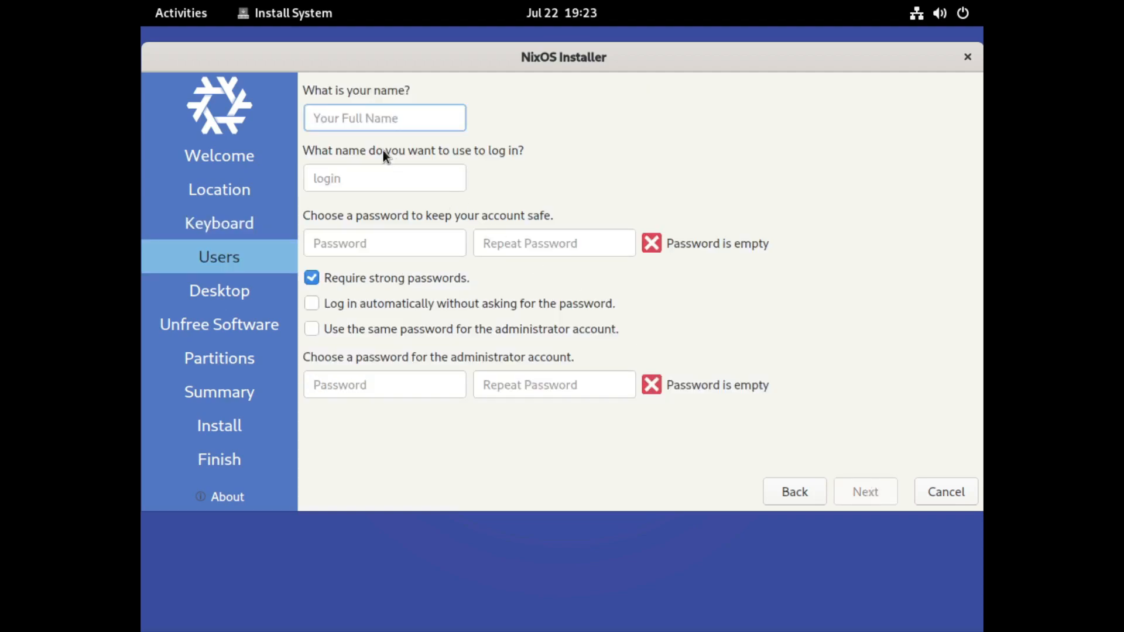
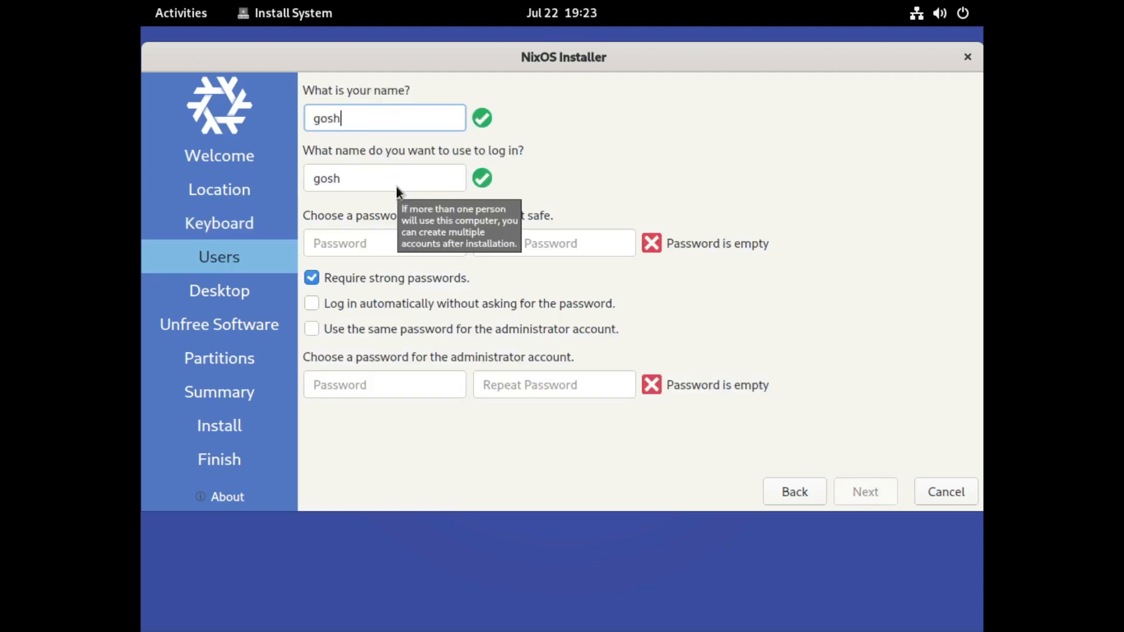
# Step: Enter the user's full name and log-in name, and fill in and repeat the account password
pyautogui.press('Tab')
pyautogui.press('Tab')
pyautogui.press('Tab')
pyautogui.write('h')
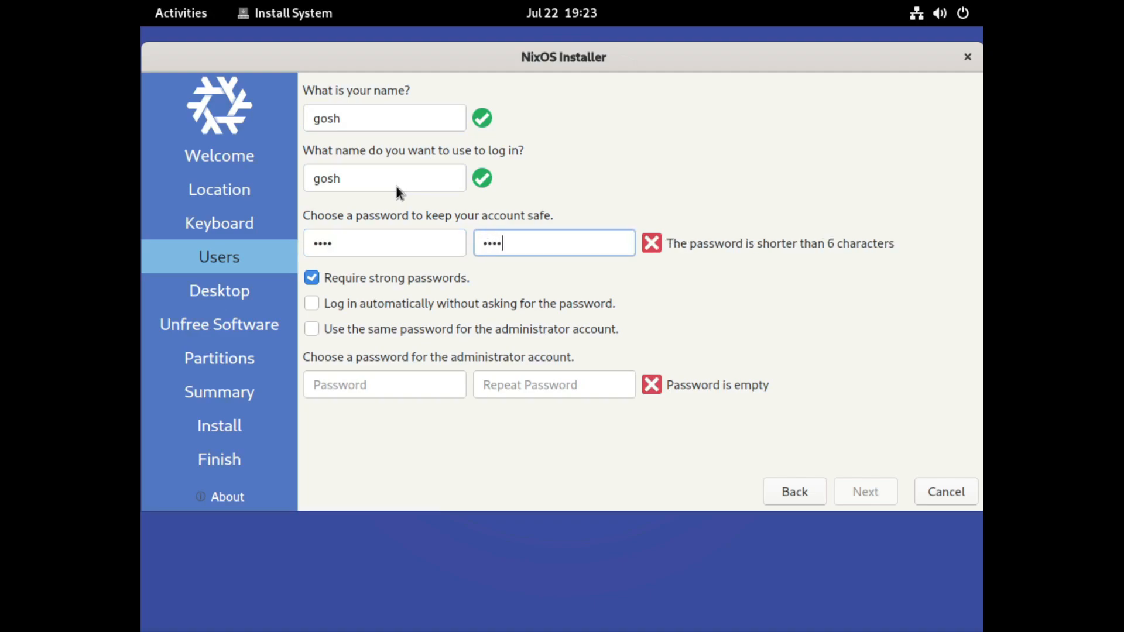
# Step: Stop requiring strong passwords, use the same password for the administrator account, and accept the user settings
pyautogui.click(353, 279)
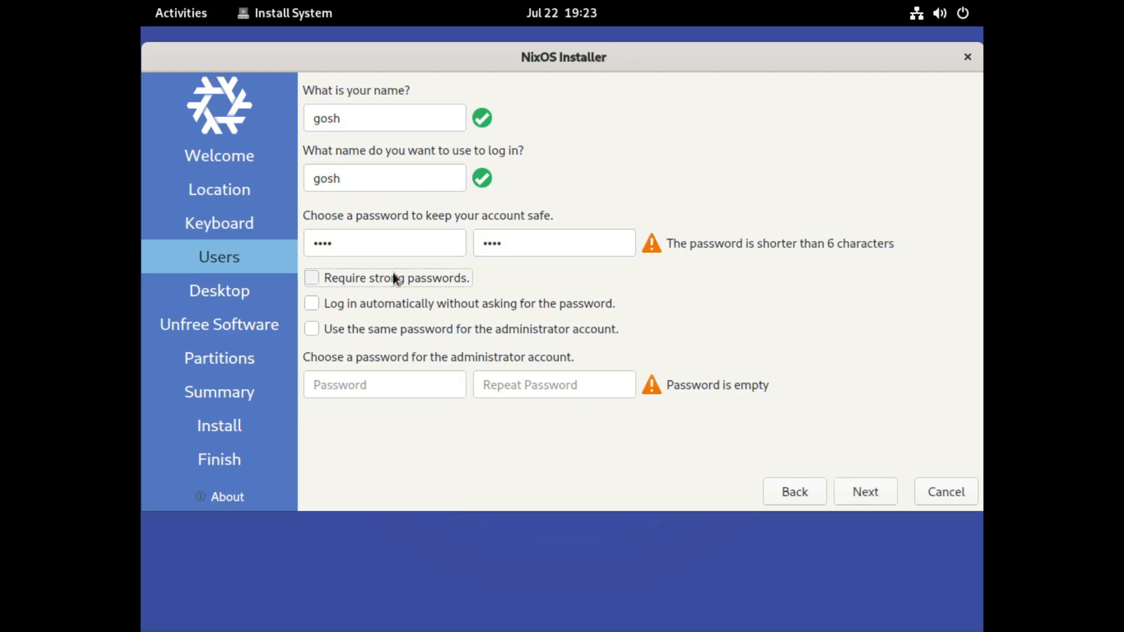
pyautogui.click(350, 329)
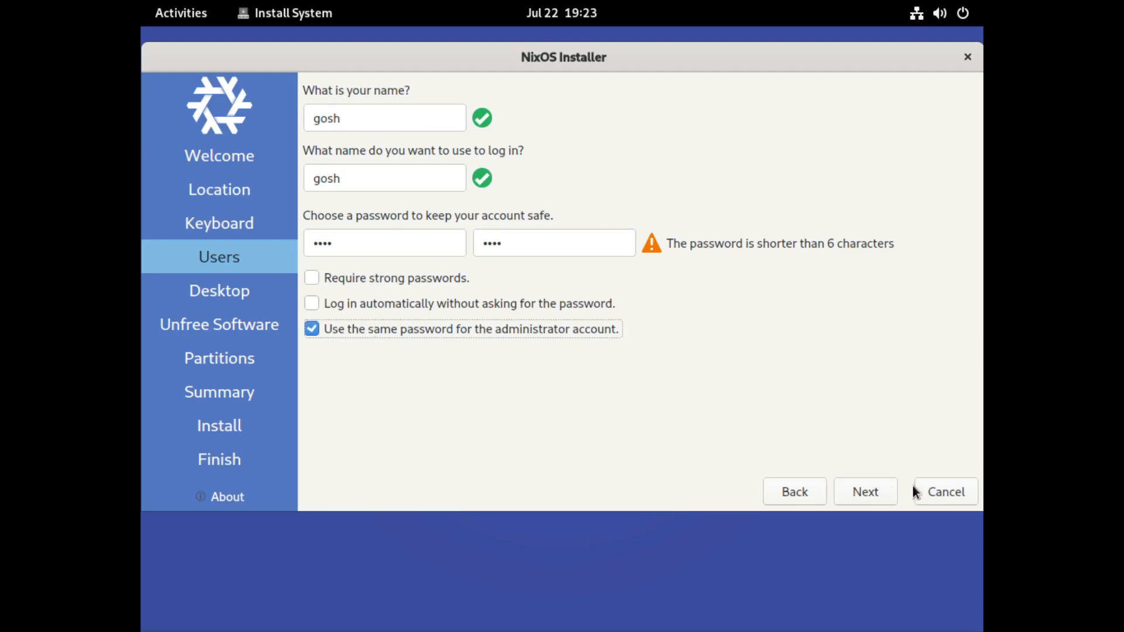
pyautogui.click(855, 491)
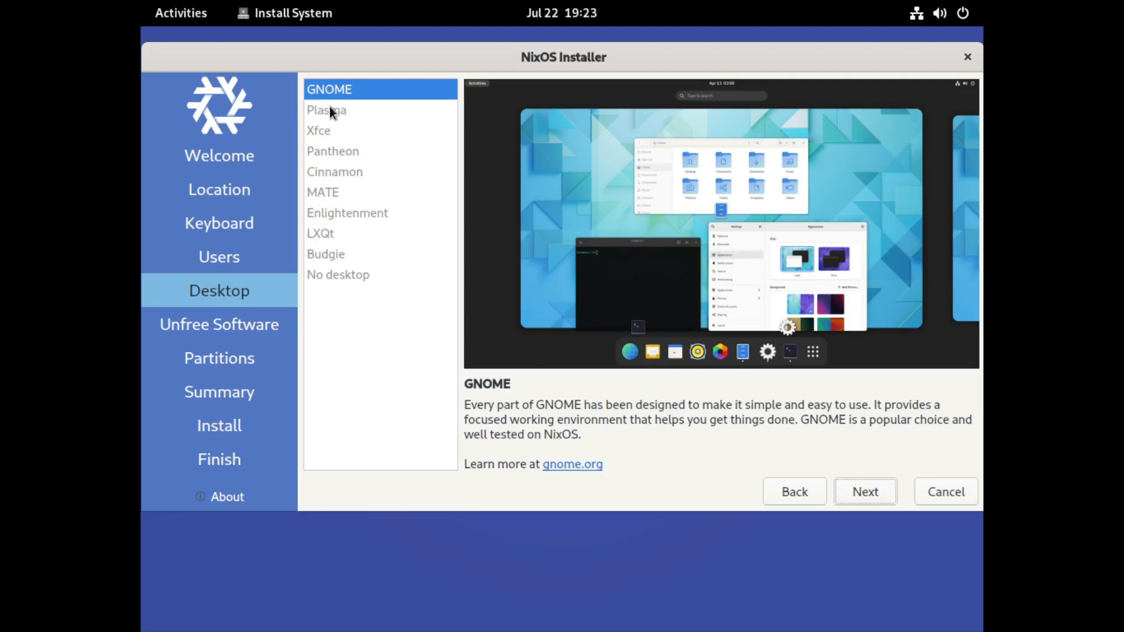
# Step: Accept GNOME as the desktop and allow unfree software
pyautogui.click(855, 491)
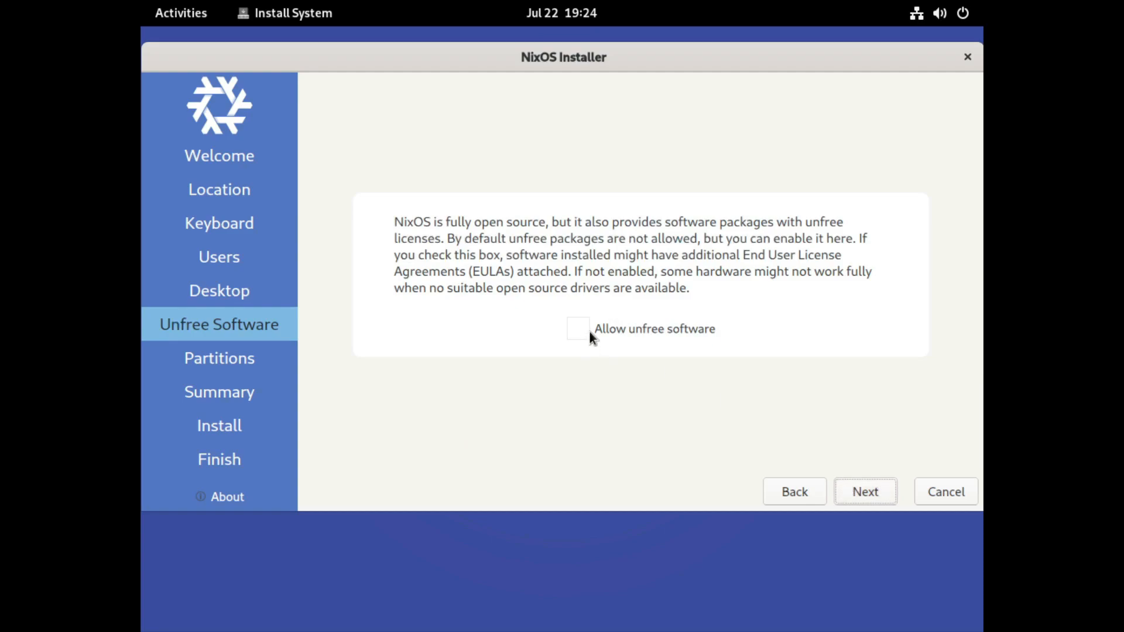
pyautogui.click(588, 331)
pyautogui.click(848, 491)
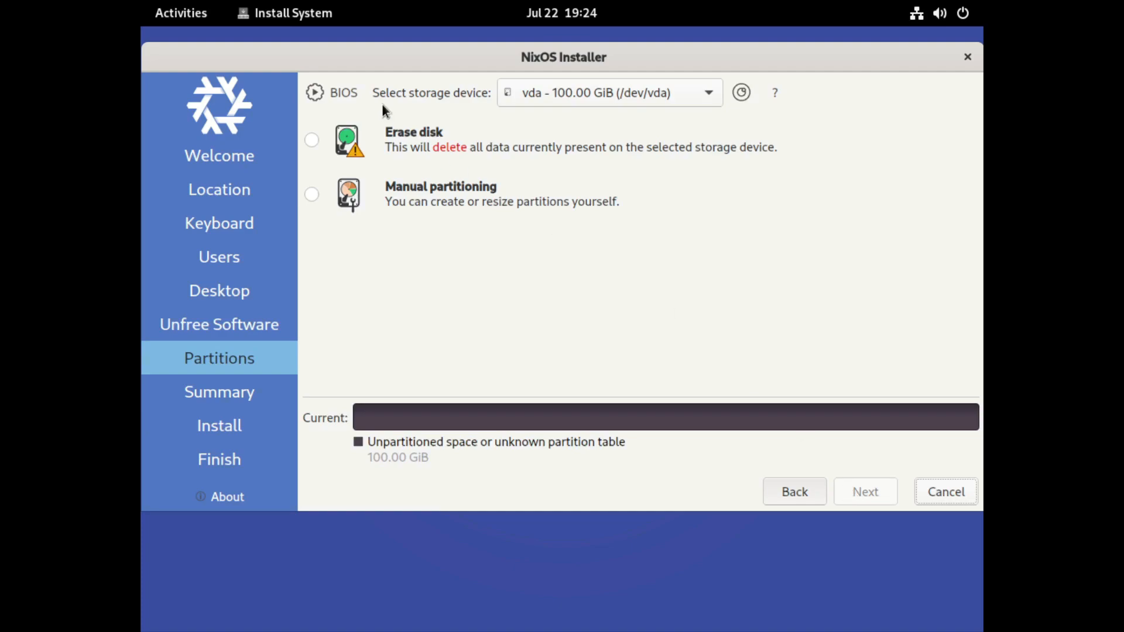
# Step: Choose to erase the vda disk with the No Swap option and accept the partitioning
pyautogui.click(399, 136)
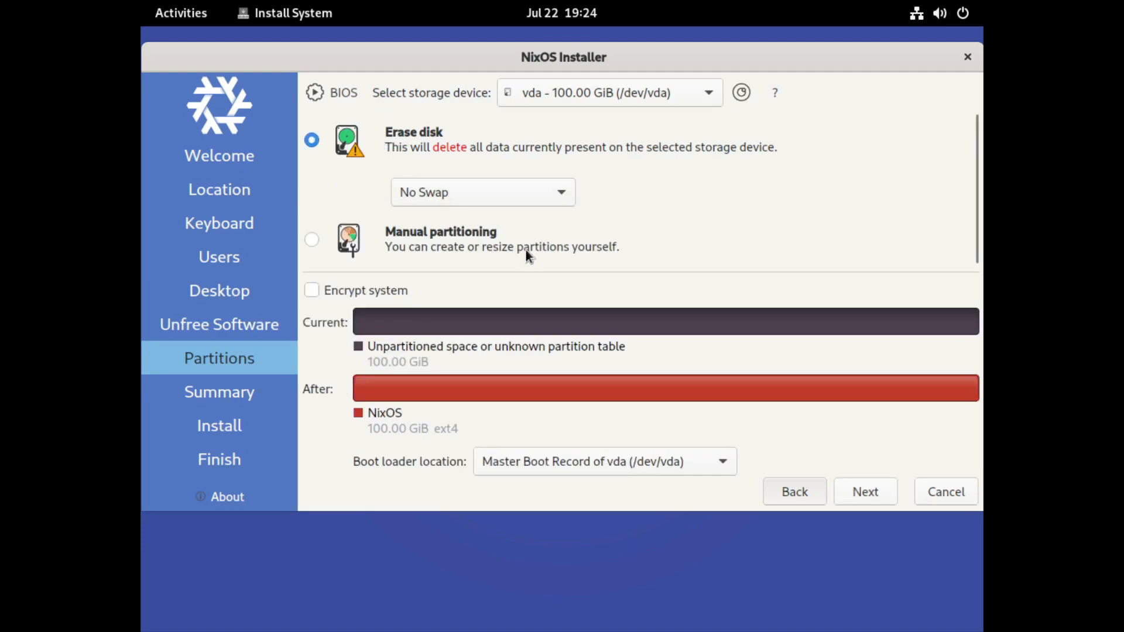
pyautogui.click(430, 194)
pyautogui.click(714, 261)
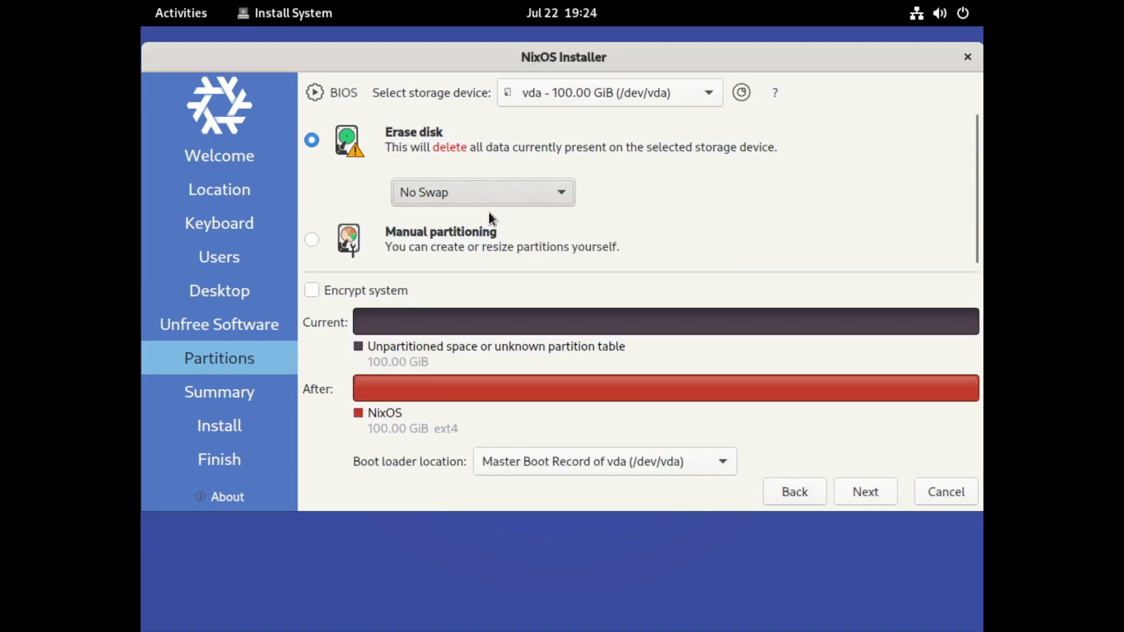
pyautogui.click(857, 482)
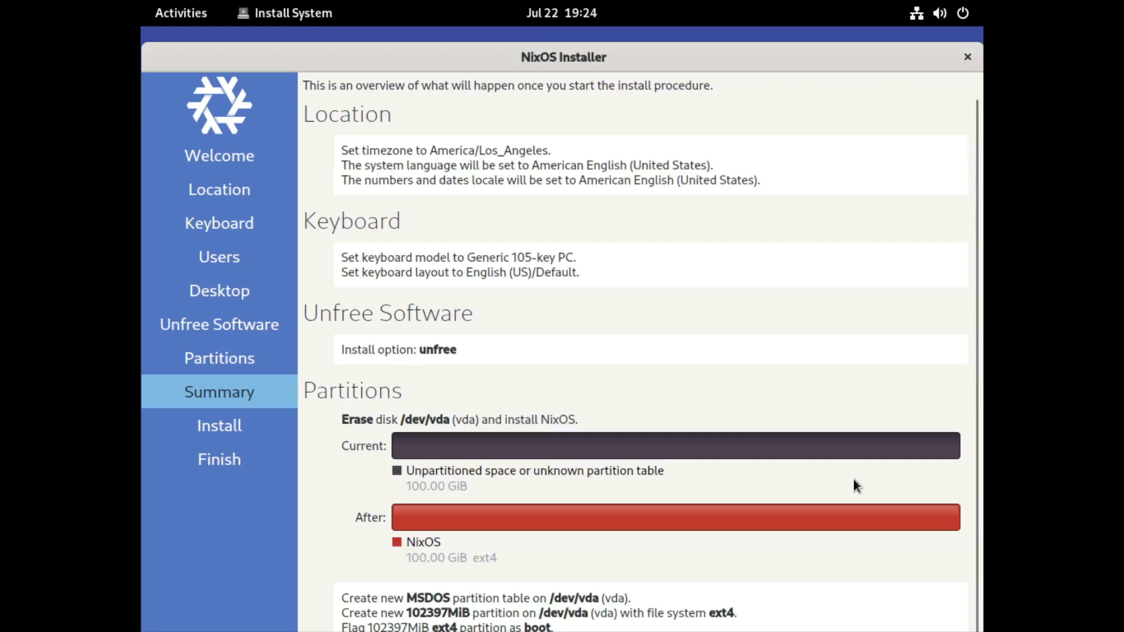
# Step: Review the installation summary, fit the installer window to the screen, and start the installation
pyautogui.scroll(-1, 853, 480)
pyautogui.moveTo(762, 45); pyautogui.dragTo(757, 27)
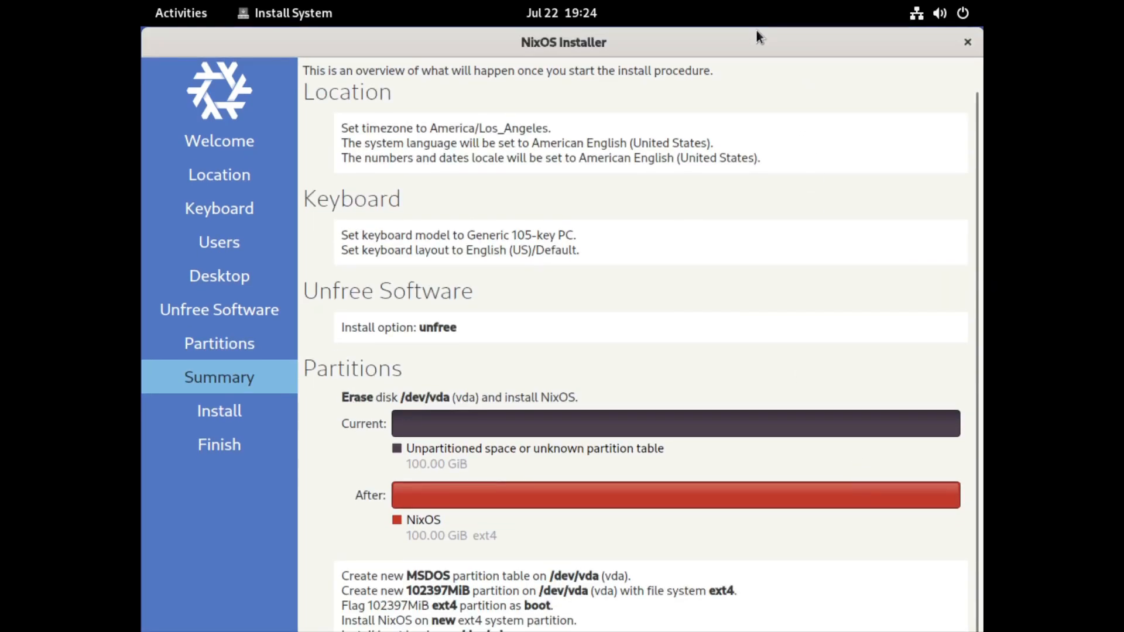
pyautogui.doubleClick(755, 34)
pyautogui.click(860, 610)
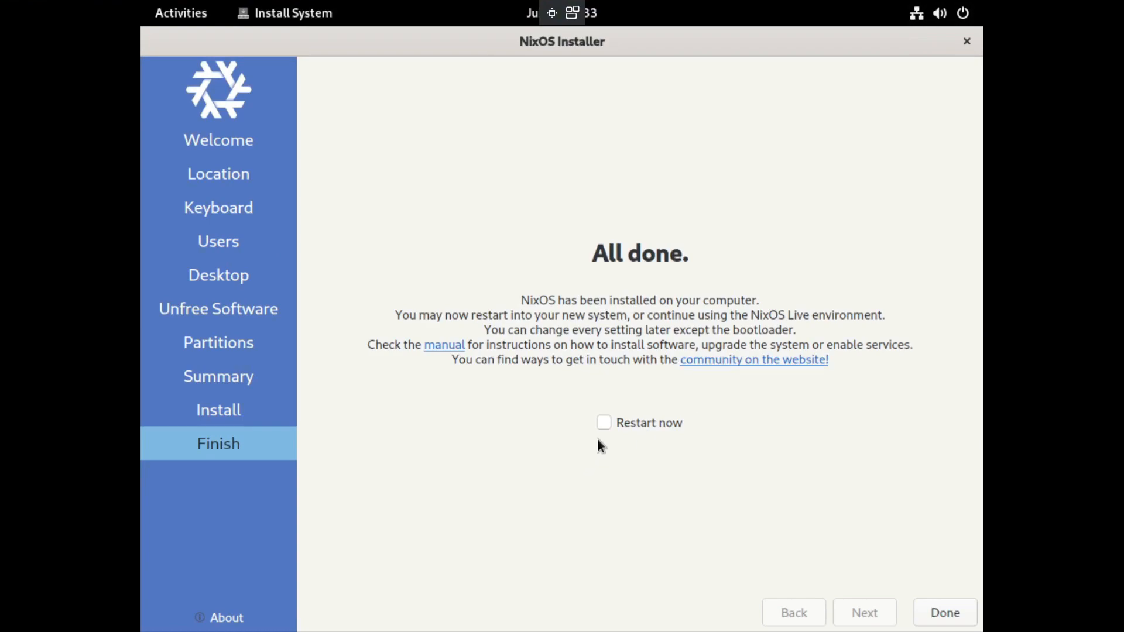
# Step: Finish the installer with an immediate restart and boot the NixOS - Default entry
pyautogui.click(628, 422)
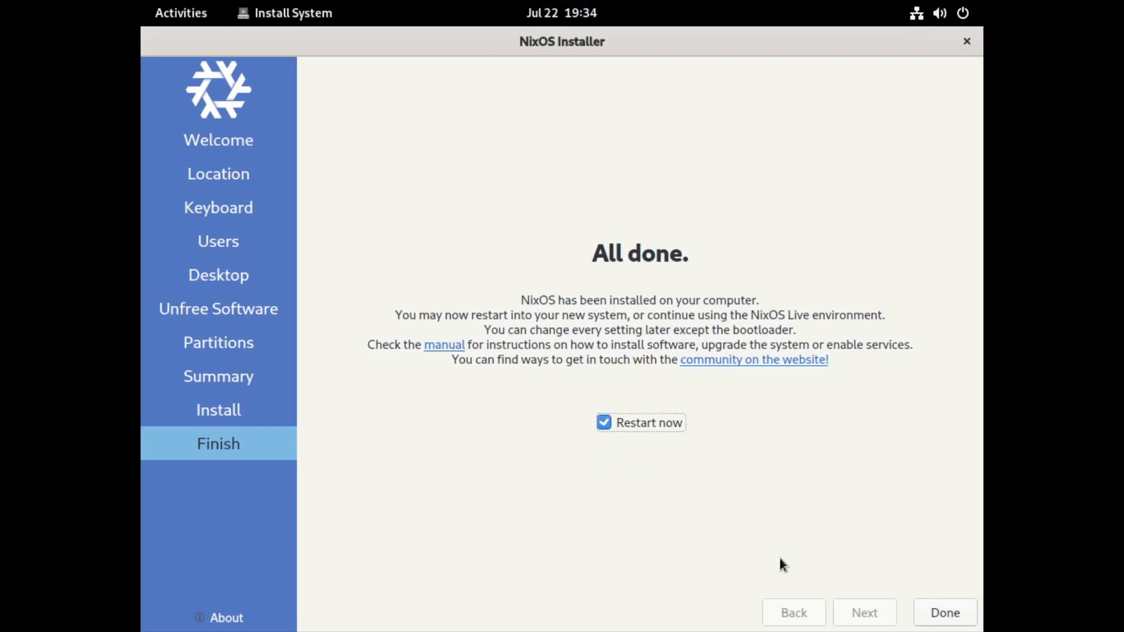
pyautogui.click(934, 611)
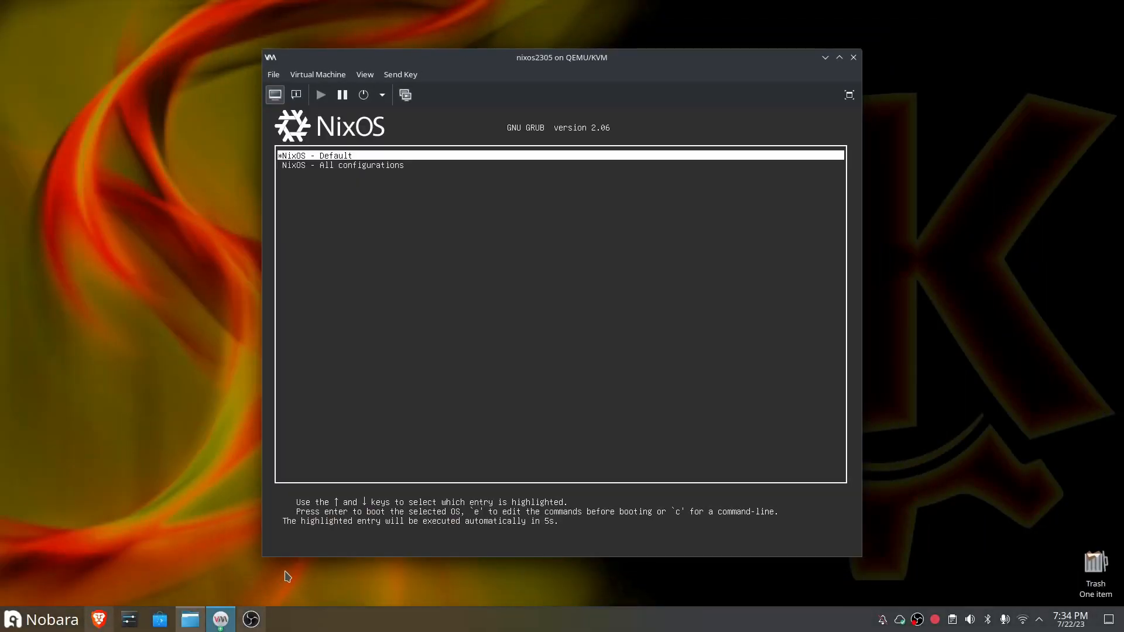
pyautogui.click(592, 354)
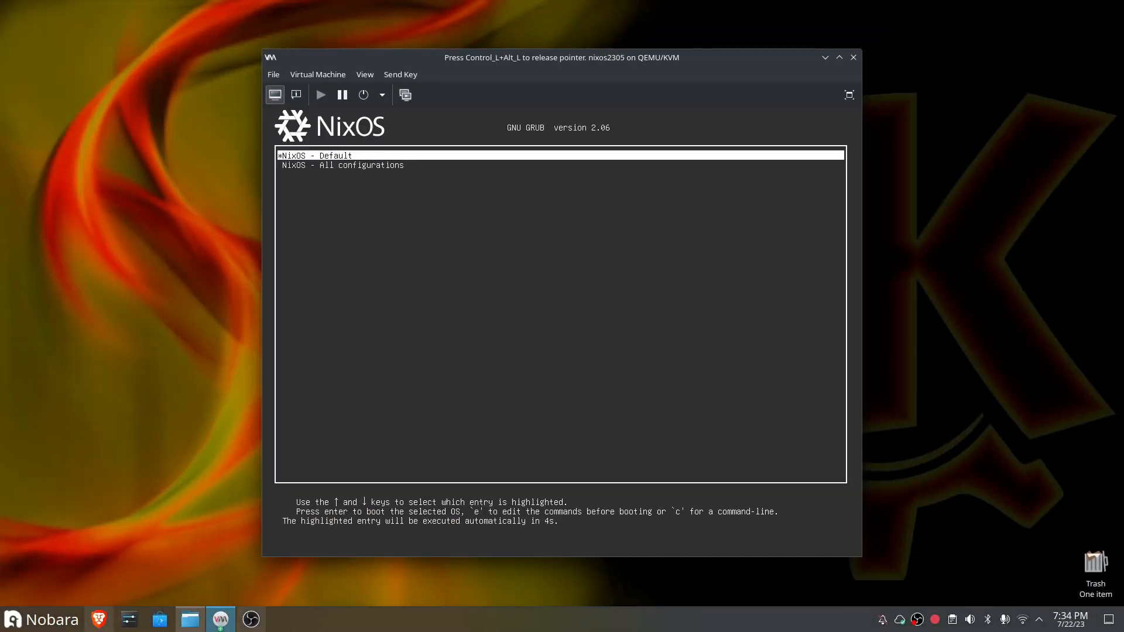
pyautogui.press('Return')
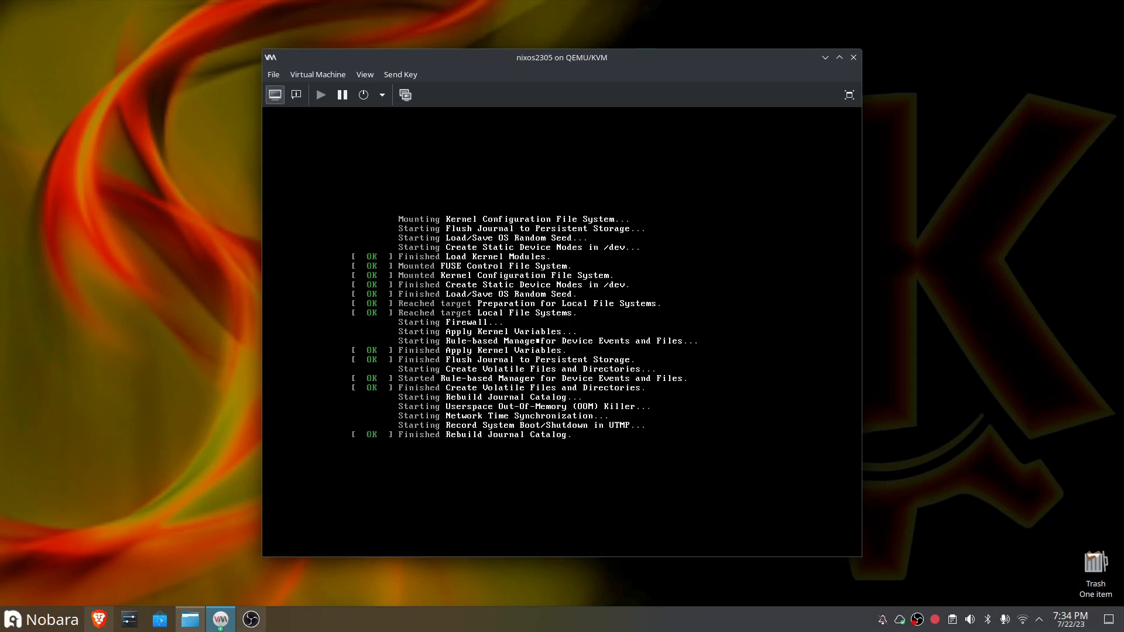
# Step: Show the virtual machine in full screen and log in to the new user account with its password
pyautogui.click(849, 94)
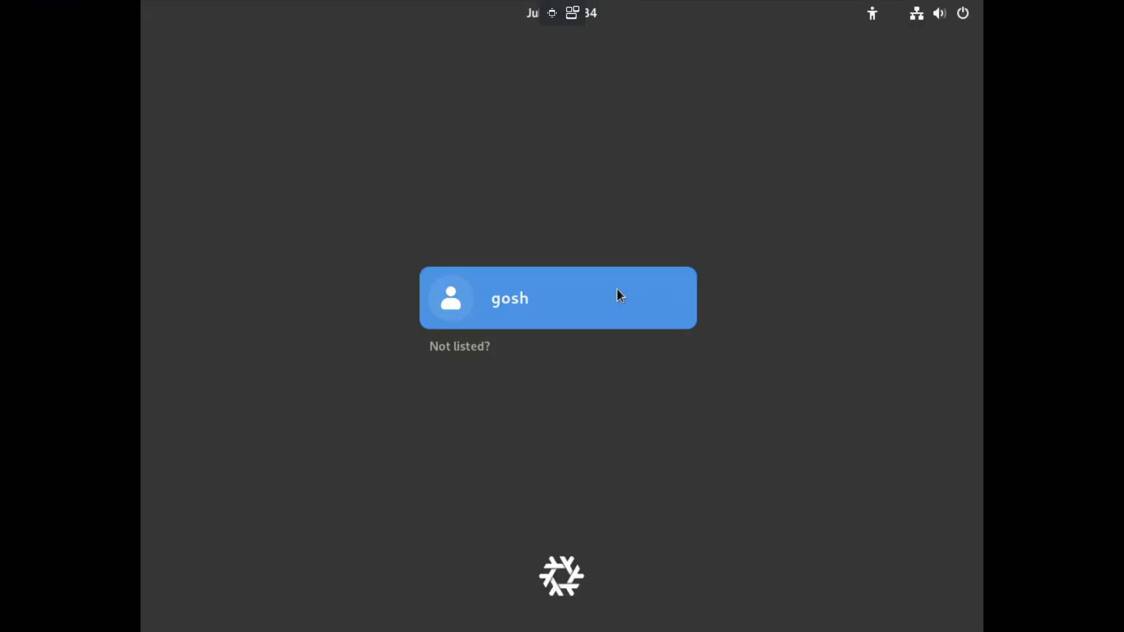
pyautogui.click(616, 289)
pyautogui.press('Return')
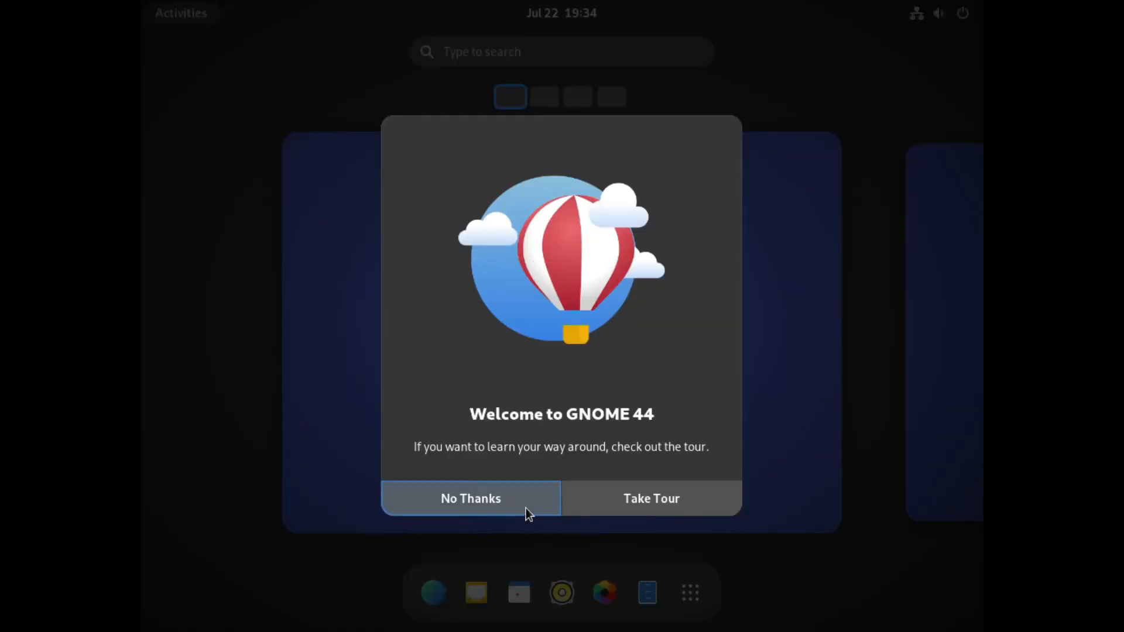
# Step: Find and open Settings from the activities overview, and set the appearance style to Dark
pyautogui.click(529, 513)
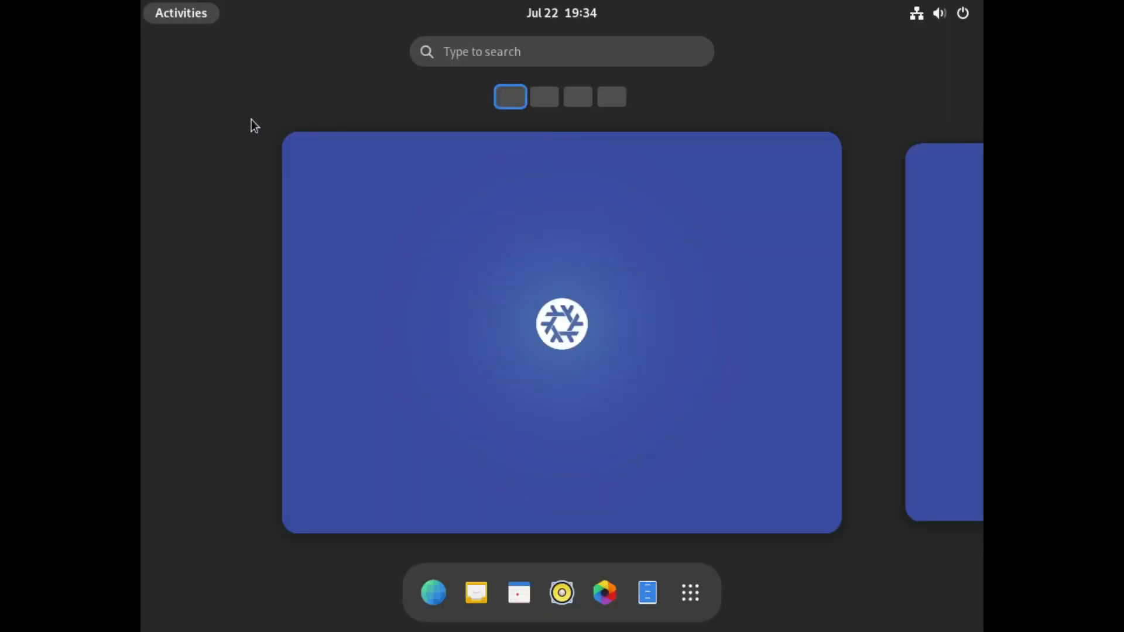
pyautogui.click(190, 12)
pyautogui.click(191, 12)
pyautogui.write('set')
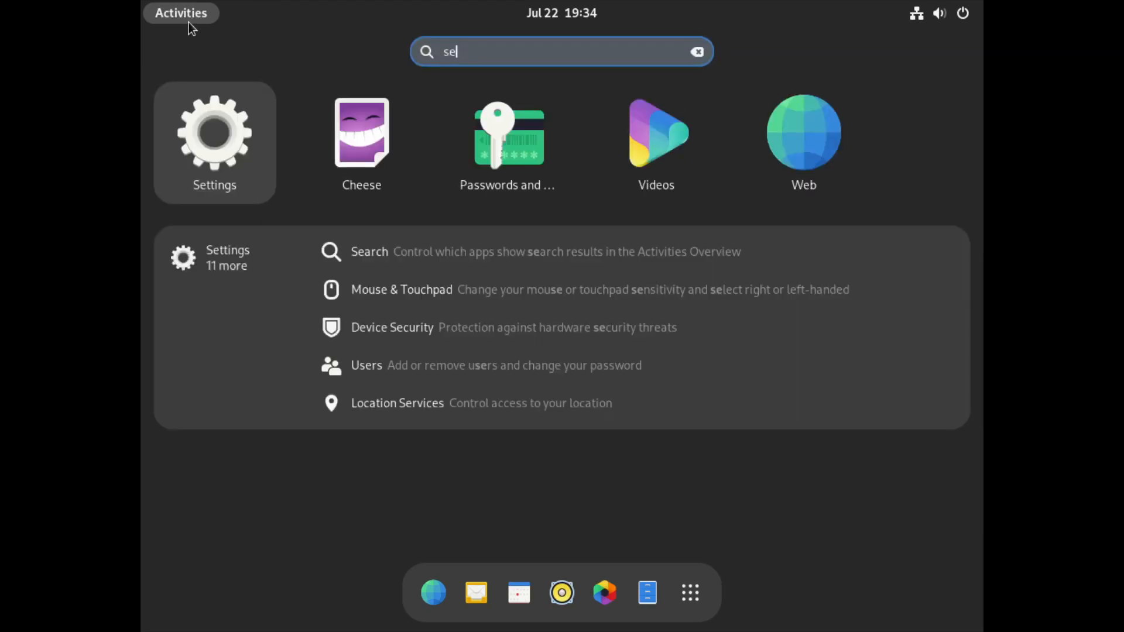
pyautogui.press('Return')
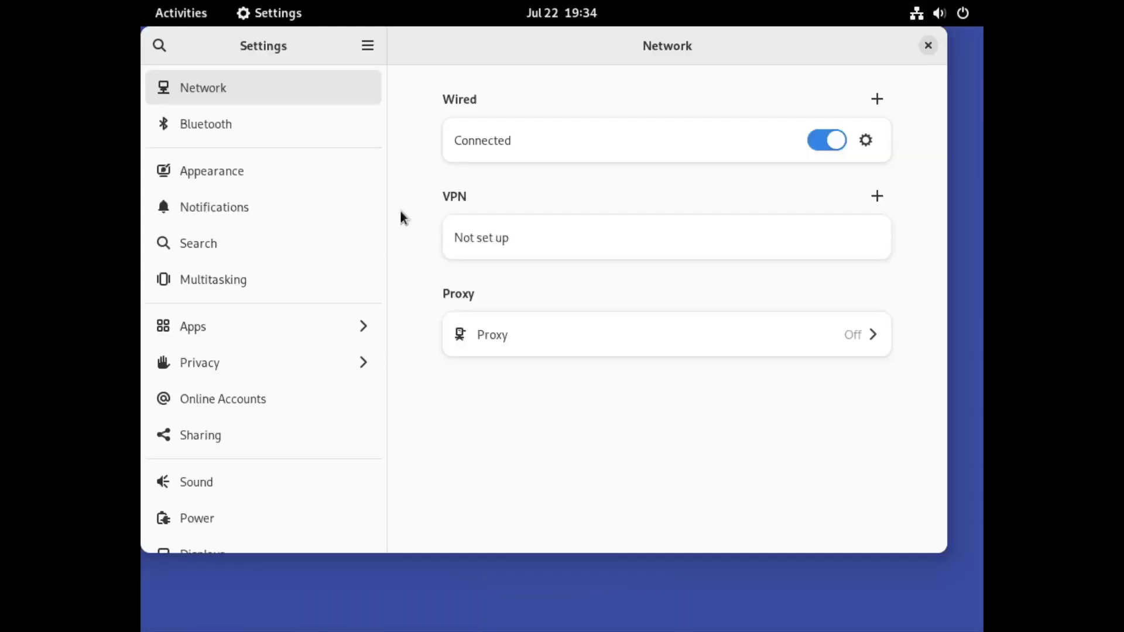
pyautogui.click(225, 168)
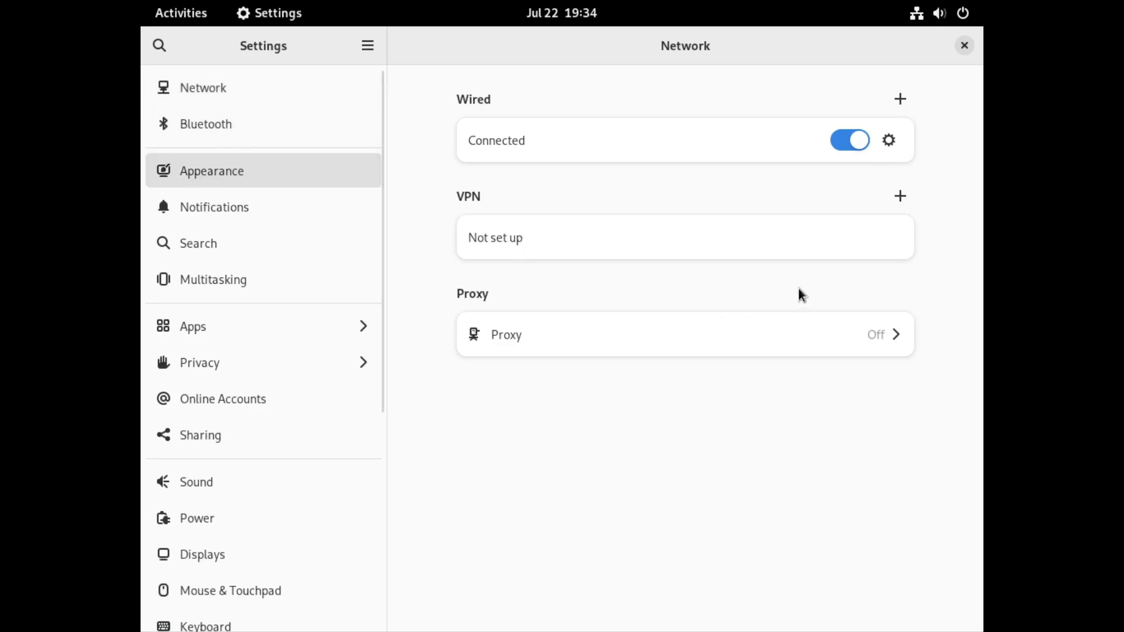
pyautogui.click(285, 177)
pyautogui.click(759, 227)
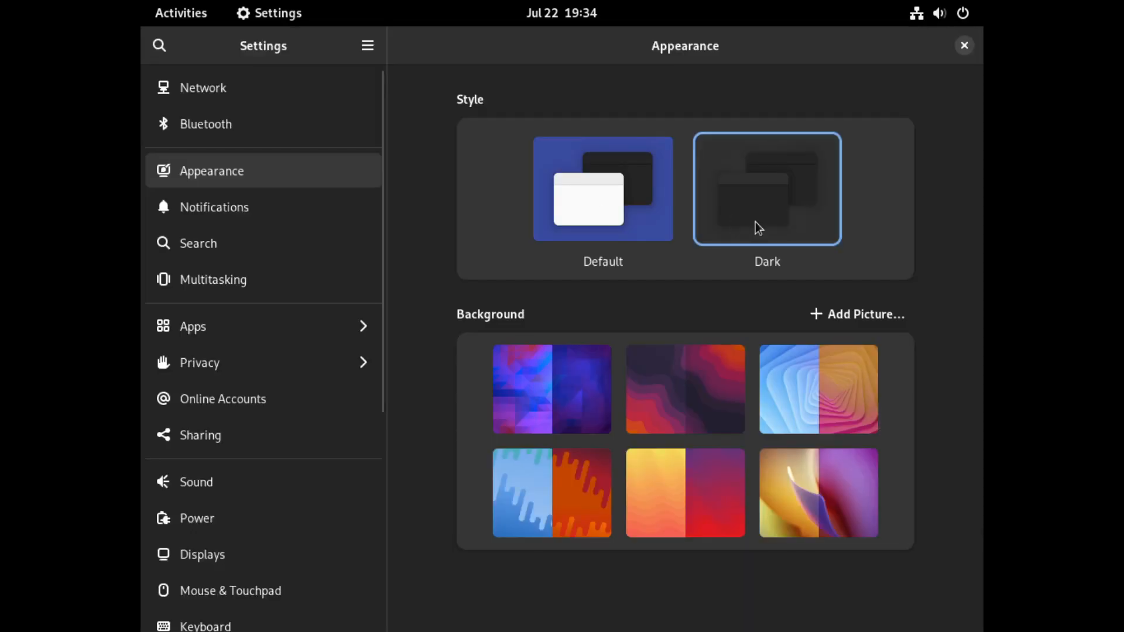
# Step: Set the display resolution to 1920 × 1080 (16:9), keep the changes, and close Settings
pyautogui.click(249, 557)
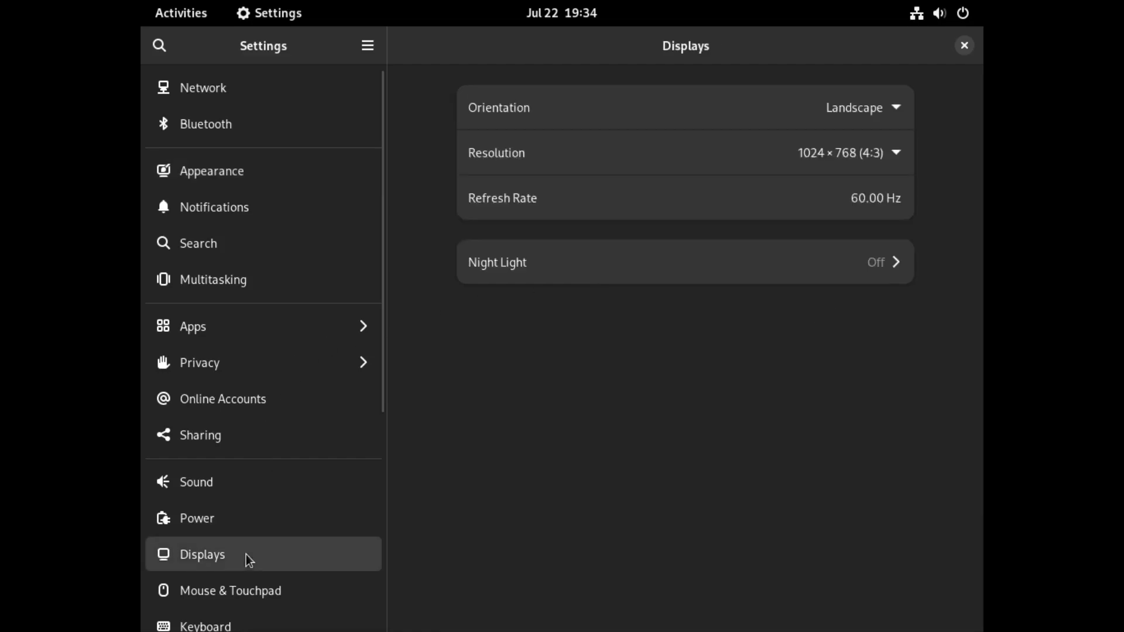
pyautogui.click(875, 153)
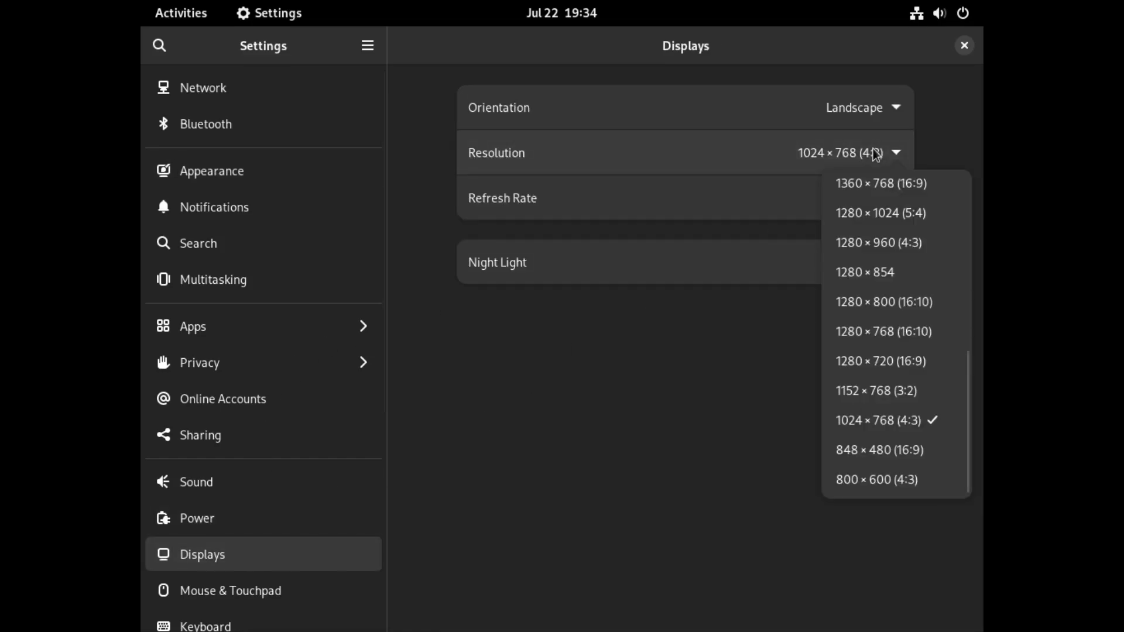
pyautogui.scroll(5, 893, 263)
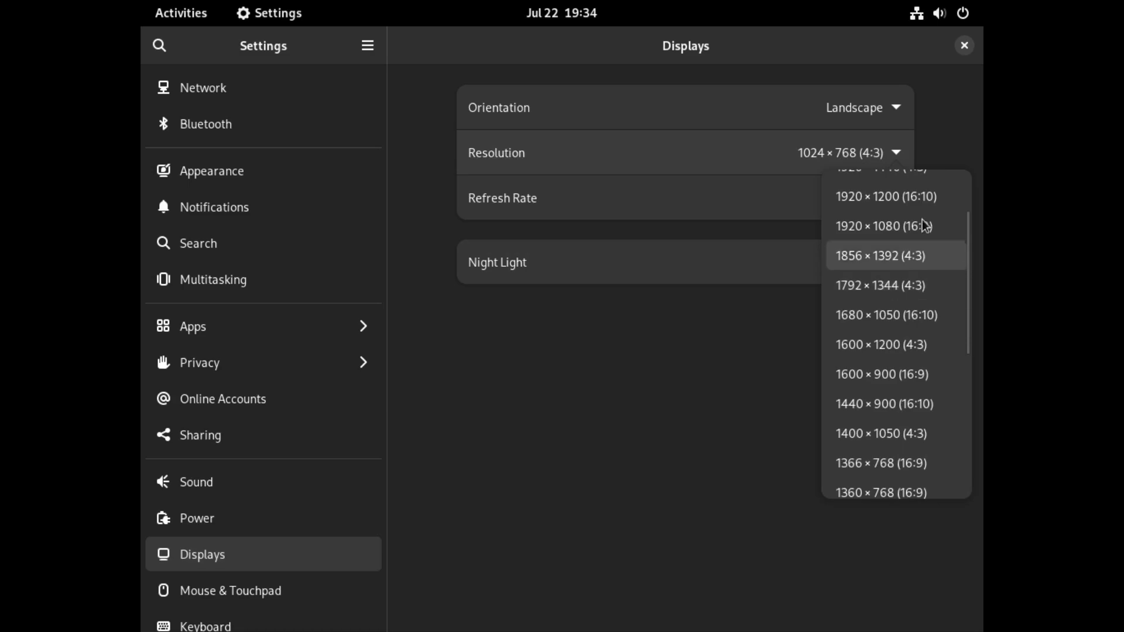
pyautogui.click(881, 233)
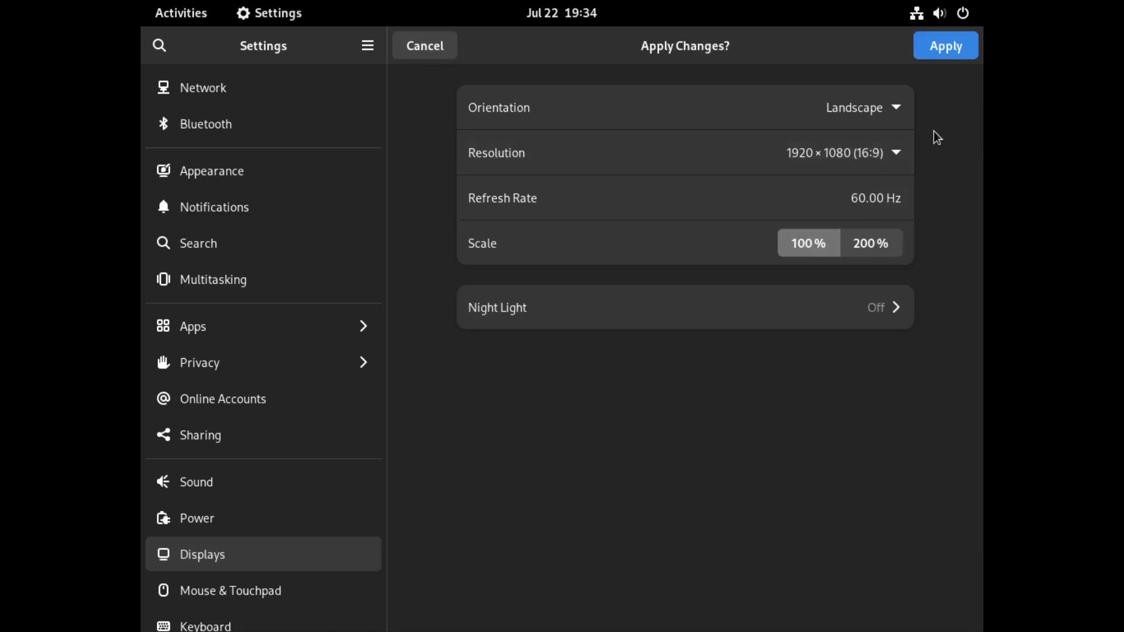
pyautogui.click(951, 45)
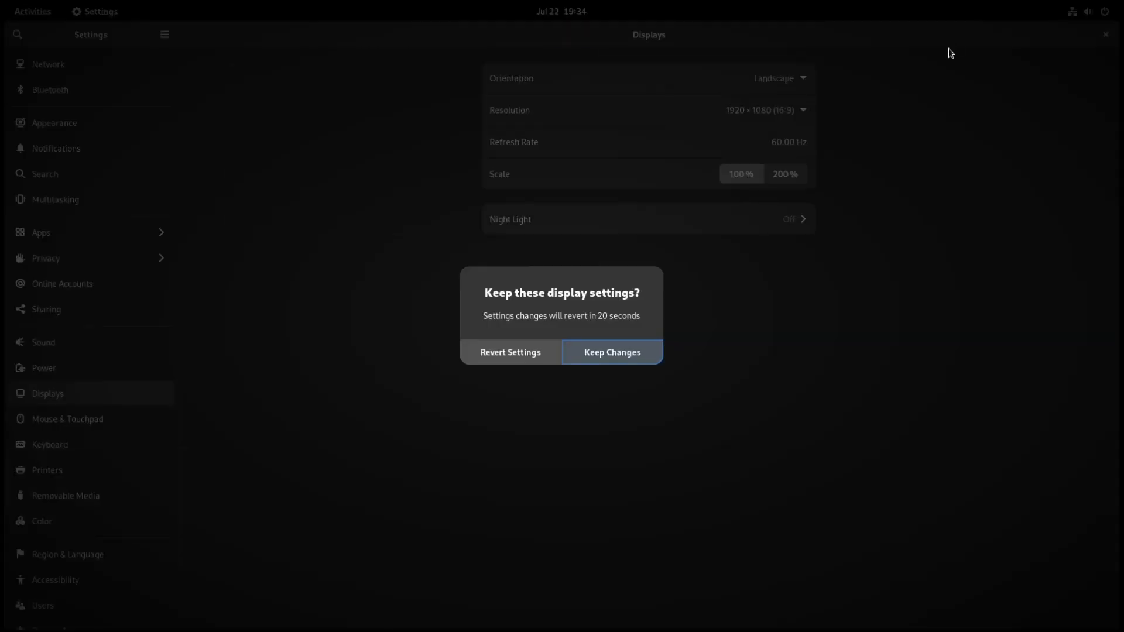
pyautogui.click(616, 355)
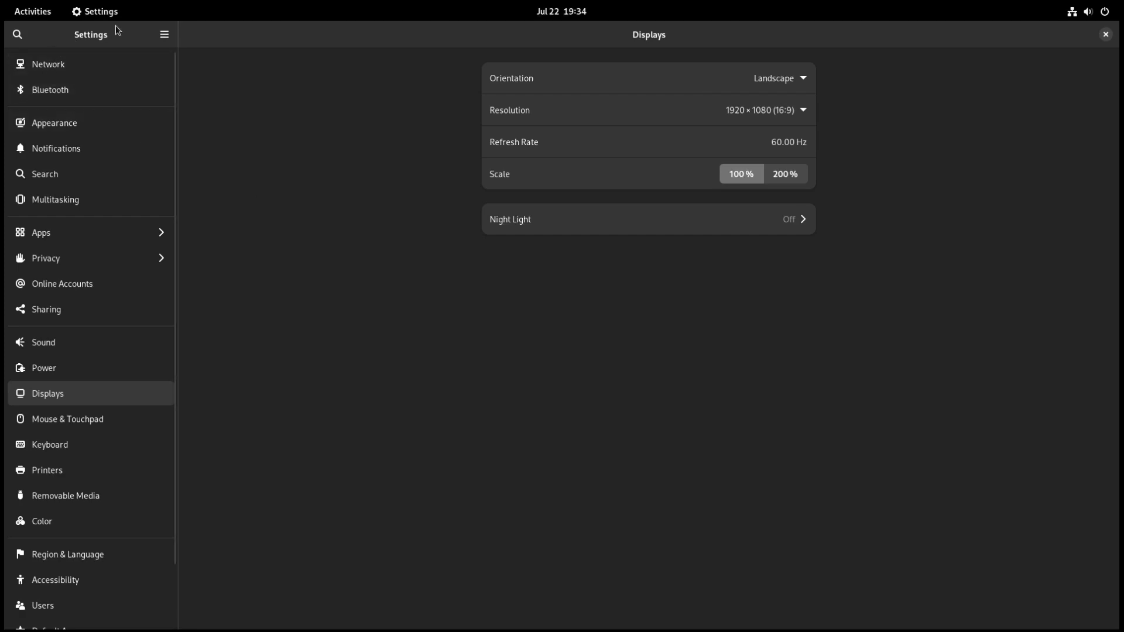
pyautogui.click(1105, 33)
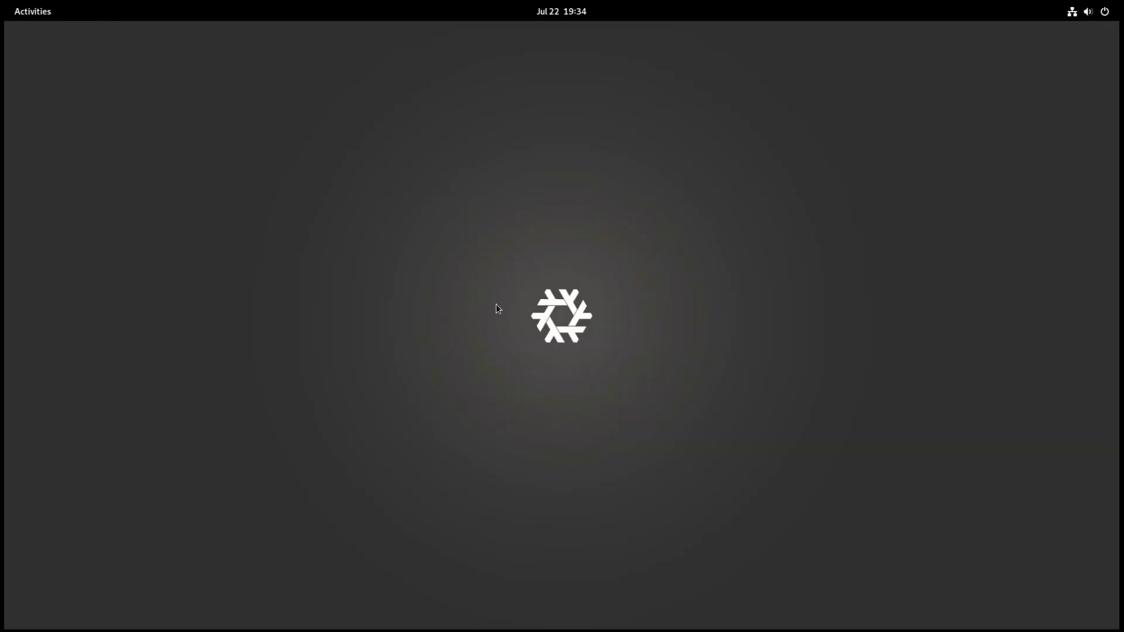
# Step: Look through the installed applications, including the Utilities folder, and open the NixOS Manual
pyautogui.click(32, 11)
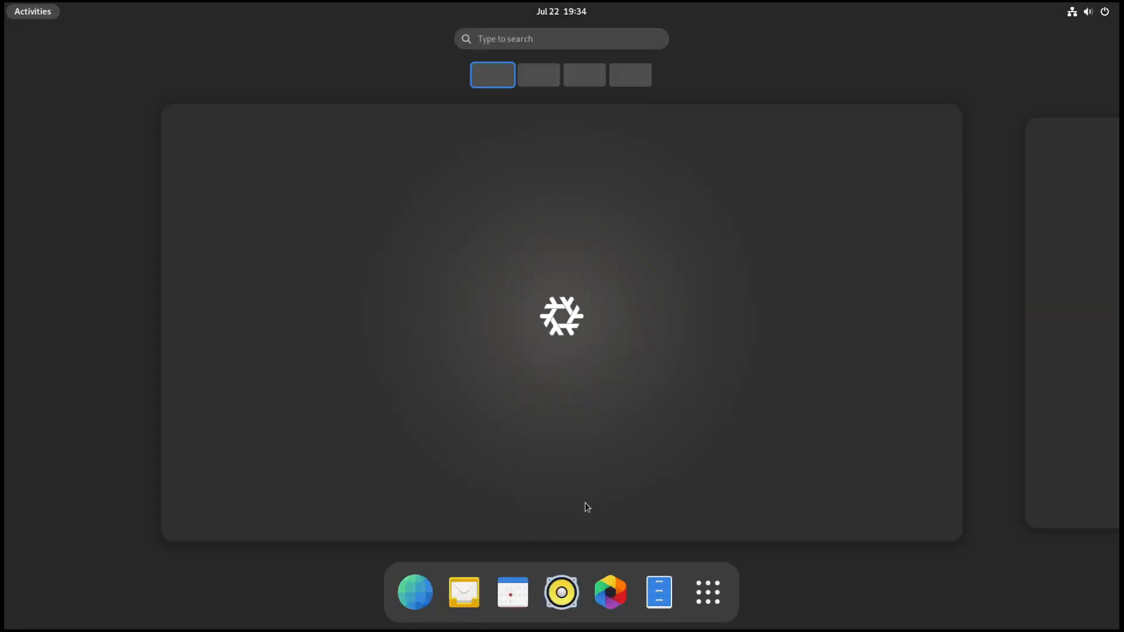
pyautogui.click(725, 599)
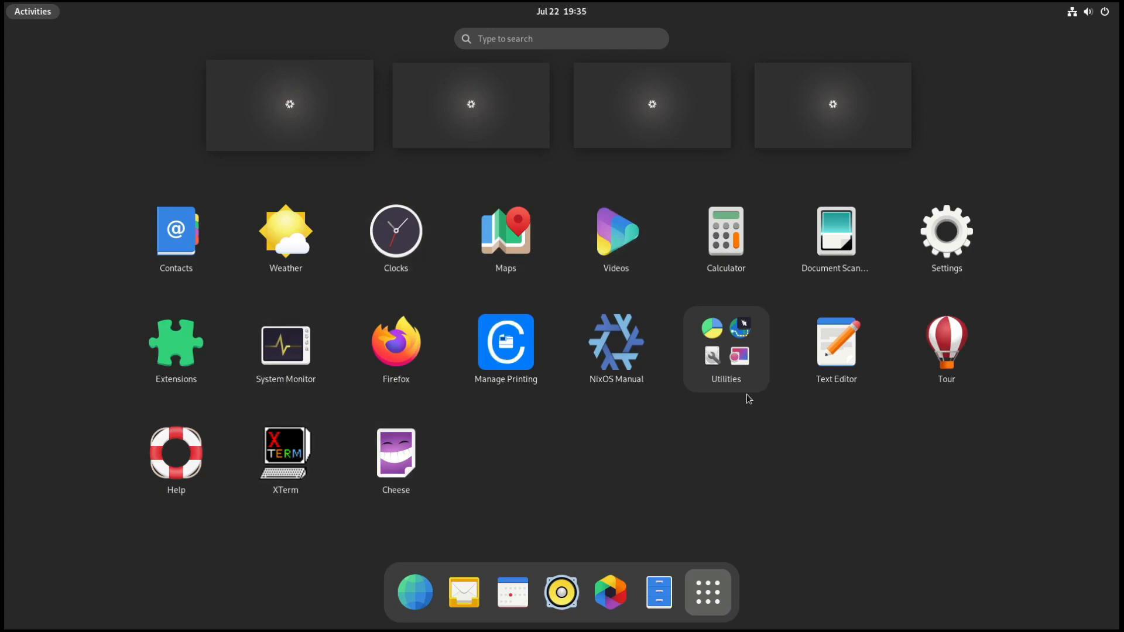
pyautogui.click(721, 360)
pyautogui.scroll(-1, 627, 361)
pyautogui.scroll(1, 627, 360)
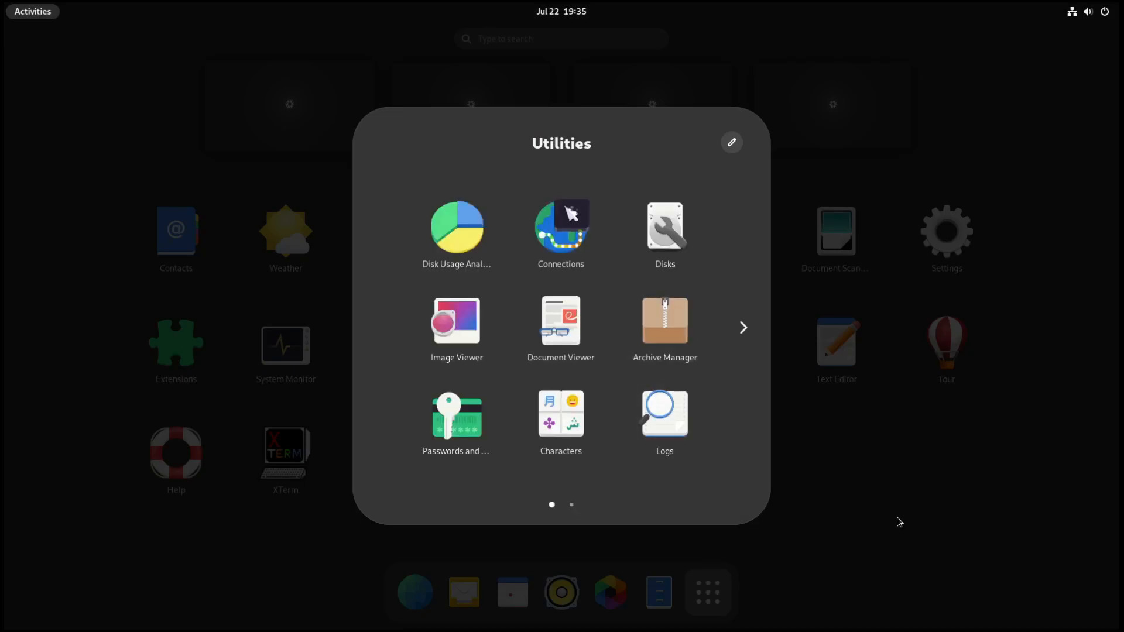
pyautogui.click(899, 521)
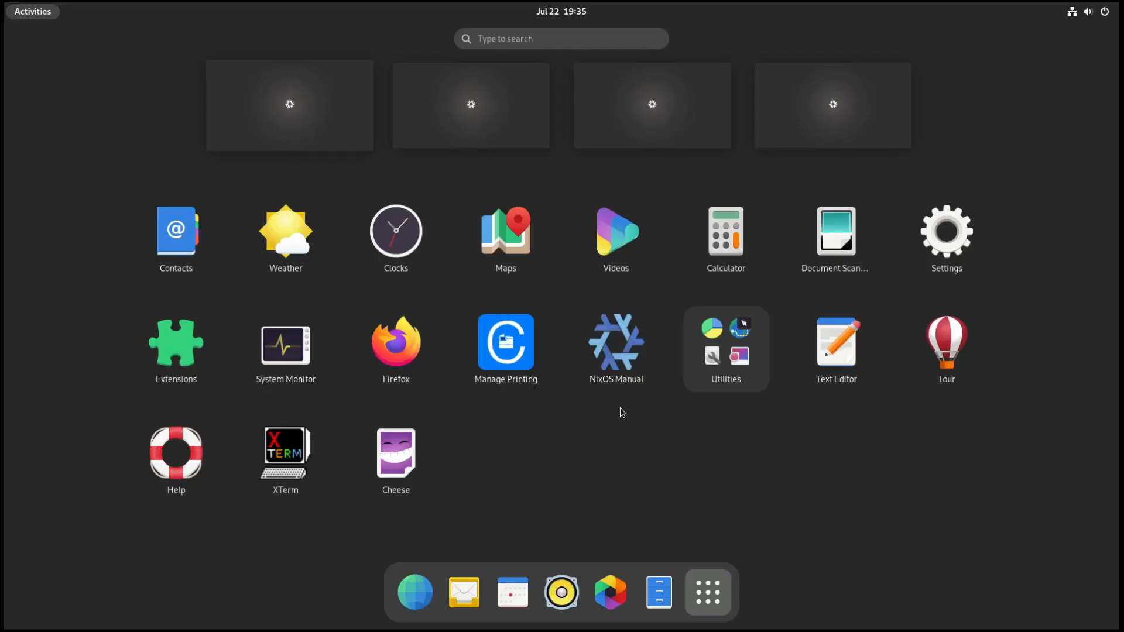
pyautogui.click(615, 342)
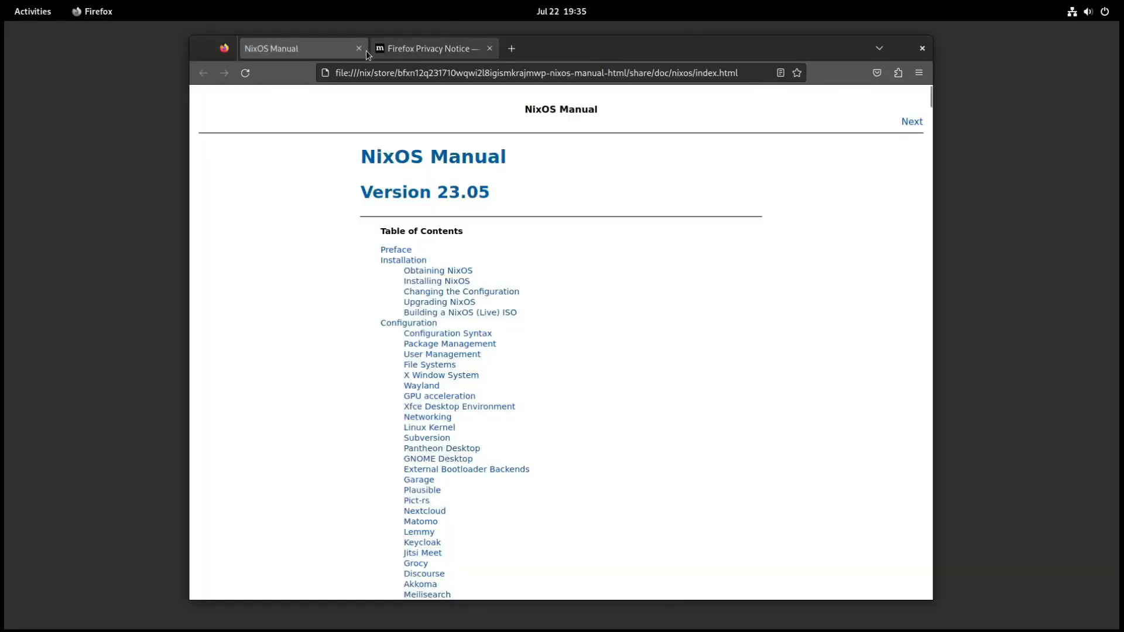
# Step: Look through the NixOS Manual's table of contents and list of examples, and close the manual and the Firefox Privacy Notice
pyautogui.scroll(-12, 400, 284)
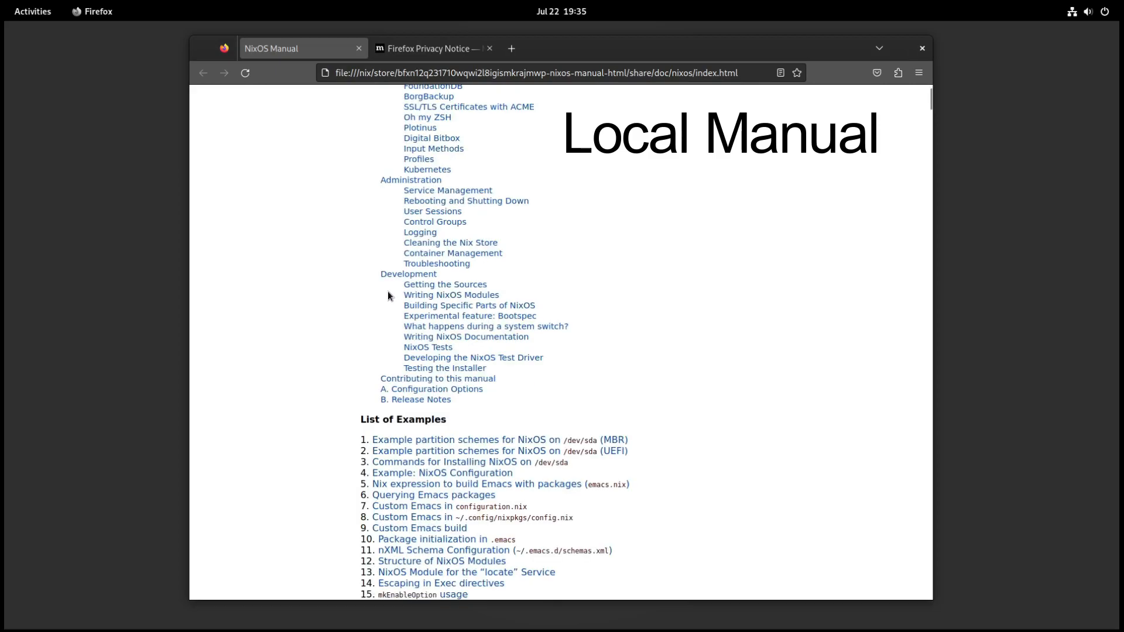
pyautogui.scroll(-3, 287, 322)
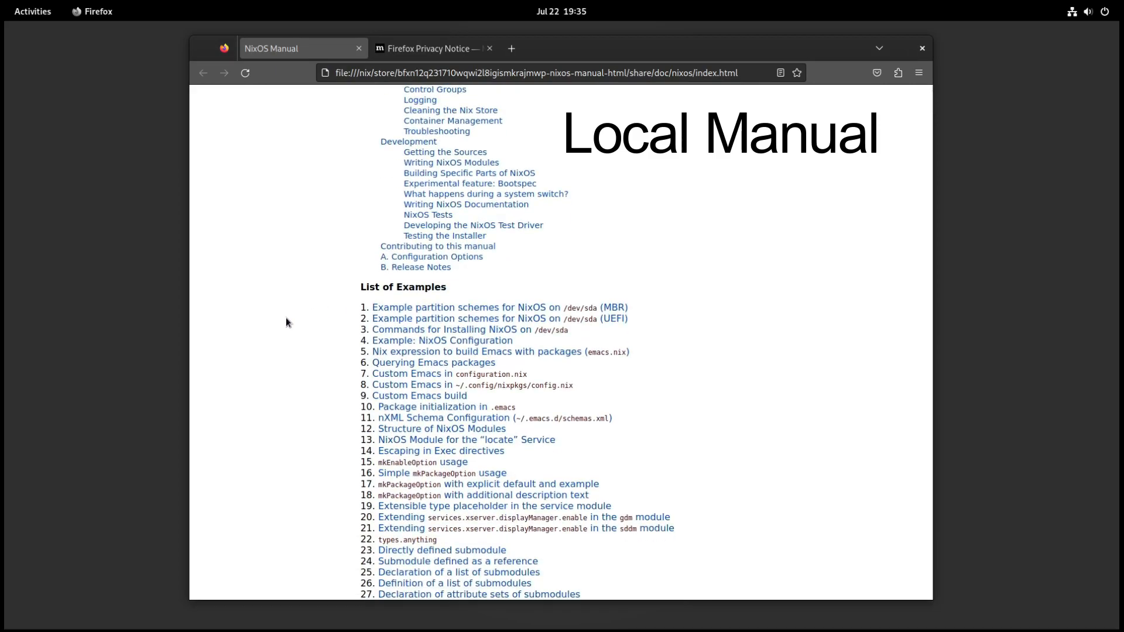
pyautogui.scroll(10, 286, 317)
pyautogui.click(425, 48)
pyautogui.middleClick(424, 48)
pyautogui.middleClick(282, 48)
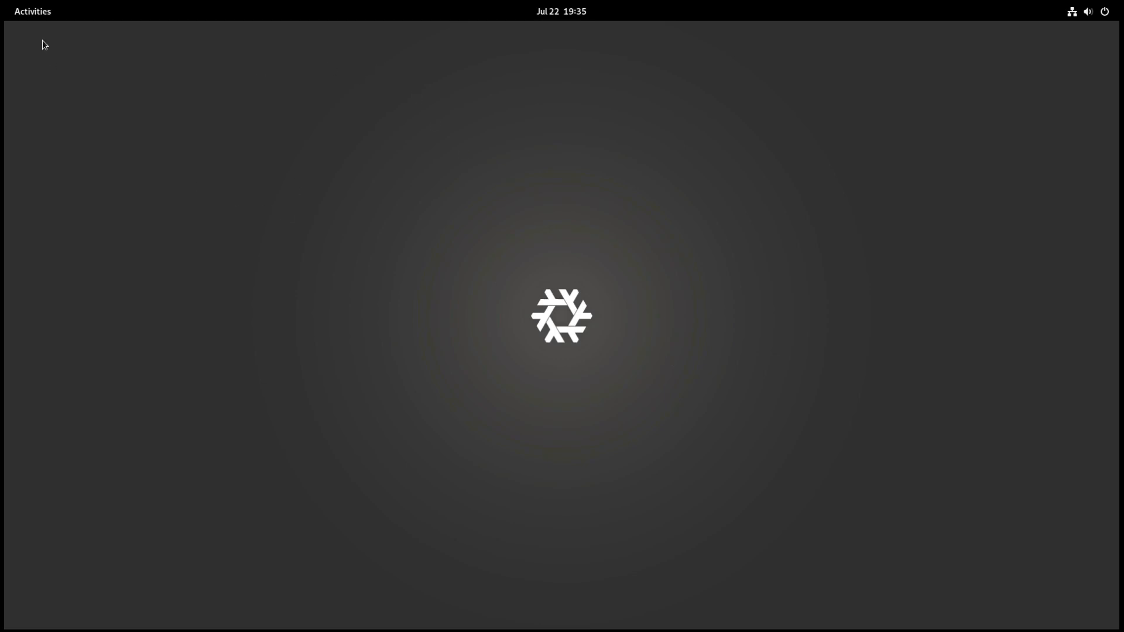
# Step: Show the installed applications, open Console, and display the kernel release with uname -r
pyautogui.click(44, 17)
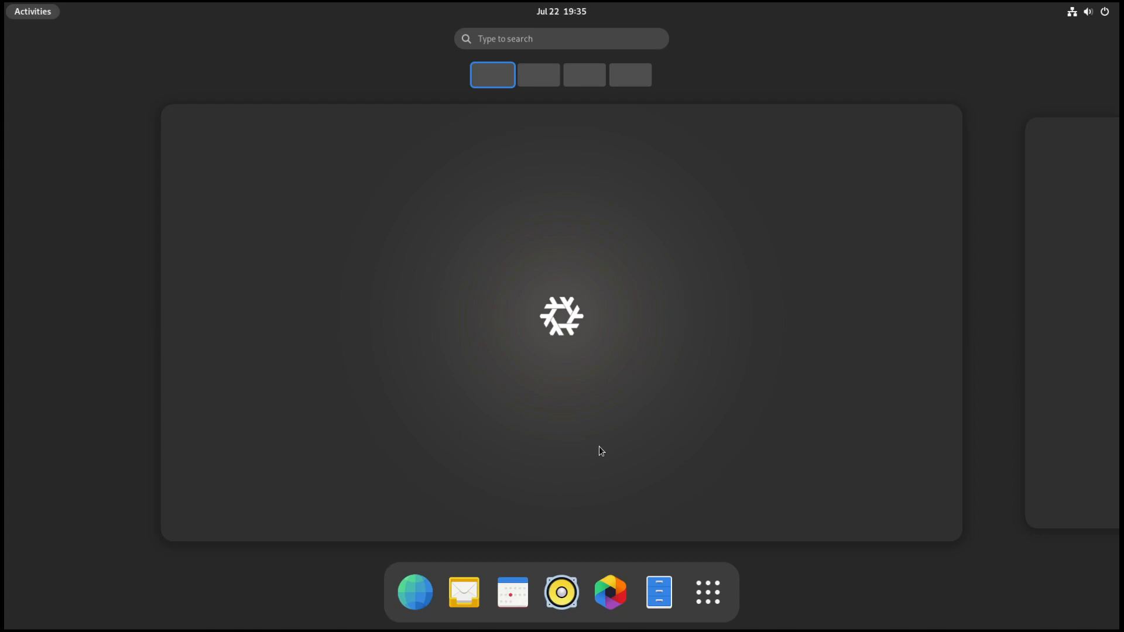
pyautogui.click(719, 591)
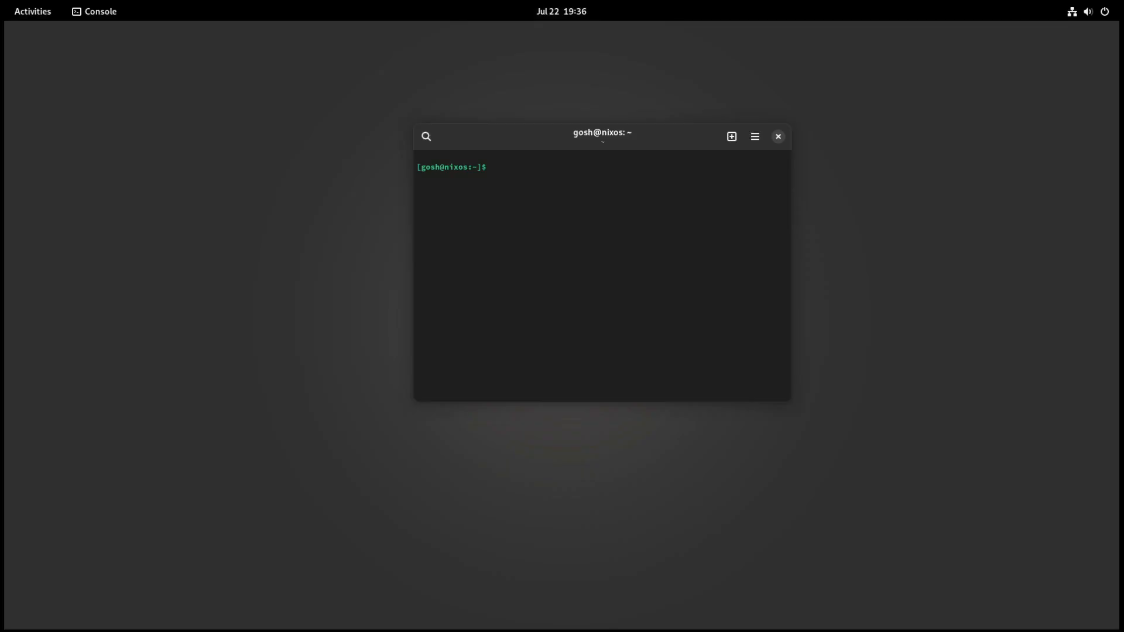
pyautogui.write('u')
pyautogui.press('BackSpace')
pyautogui.write('uname -r')
pyautogui.press('Return')
# Step: Display the memory usage in megabytes with free -m and clear the terminal
pyautogui.write('un')
pyautogui.press('BackSpace')
pyautogui.press('BackSpace')
pyautogui.write('free -m')
pyautogui.press('Return')
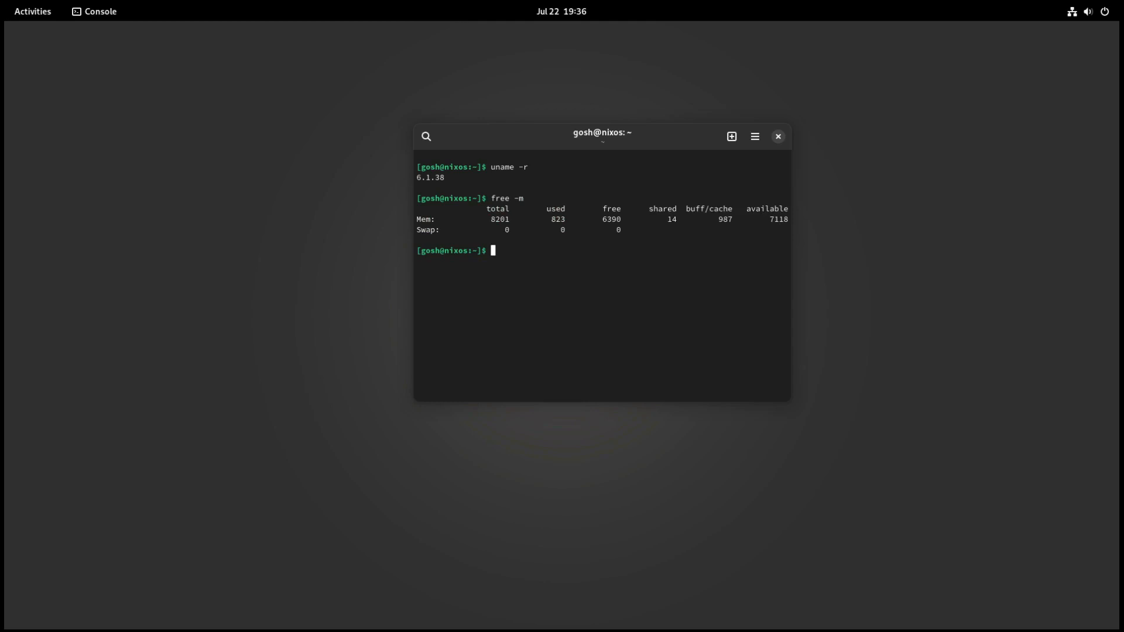
pyautogui.write('clear')
pyautogui.press('Return')
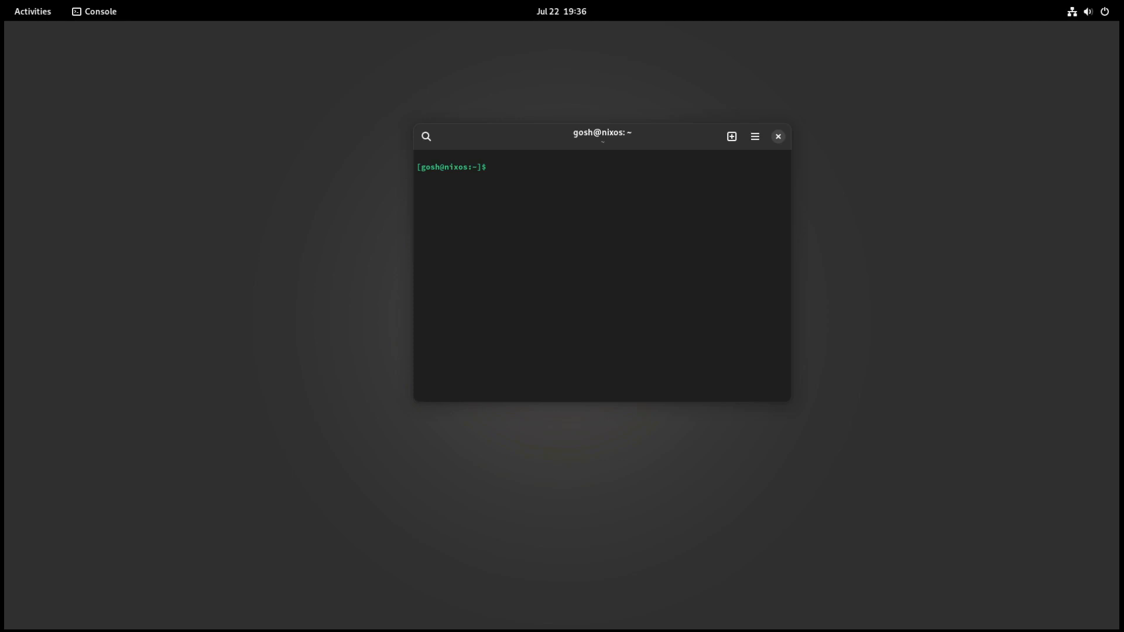
# Step: Open /etc/nixos/configuration.nix in nano with sudo, enter the sudo password, and maximize the terminal window
pyautogui.write('sudo')
pyautogui.write(' n')
pyautogui.write('ano ')
pyautogui.write('/etc/nix')
pyautogui.write('p')
pyautogui.press('BackSpace')
pyautogui.write('o')
pyautogui.press('Tab')
pyautogui.write('con')
pyautogui.press('Tab')
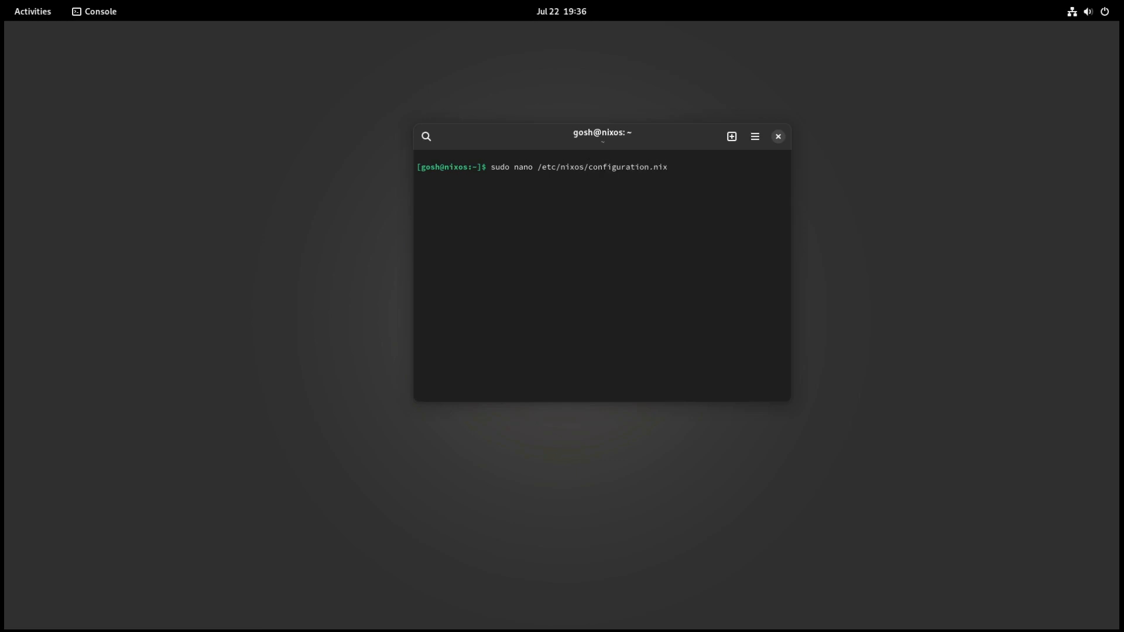
pyautogui.press('Return')
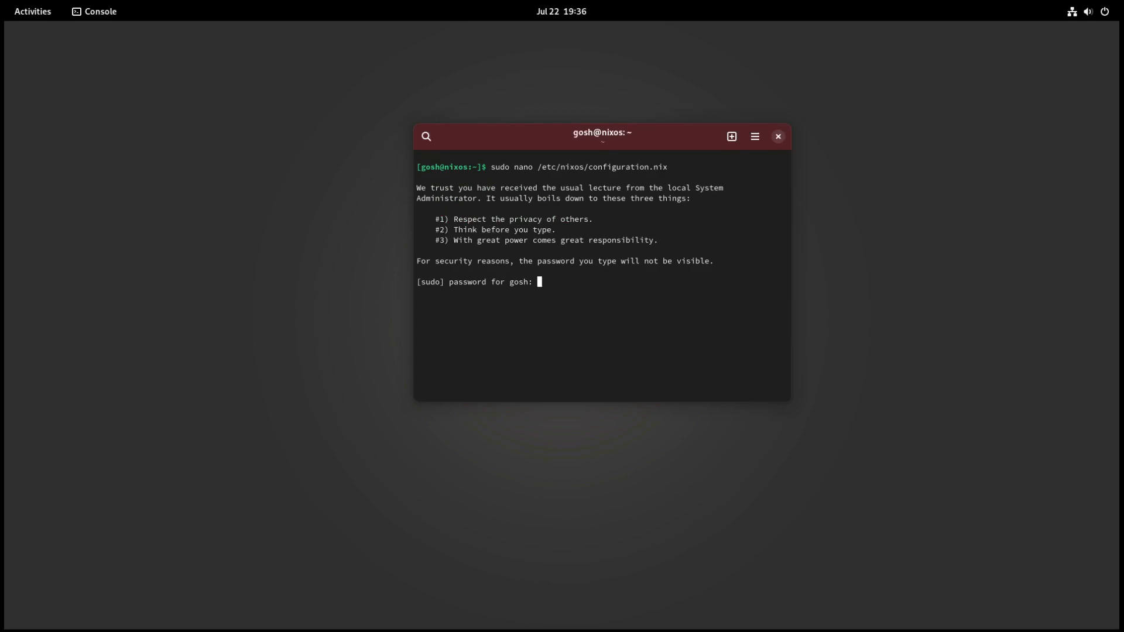
pyautogui.press('Return')
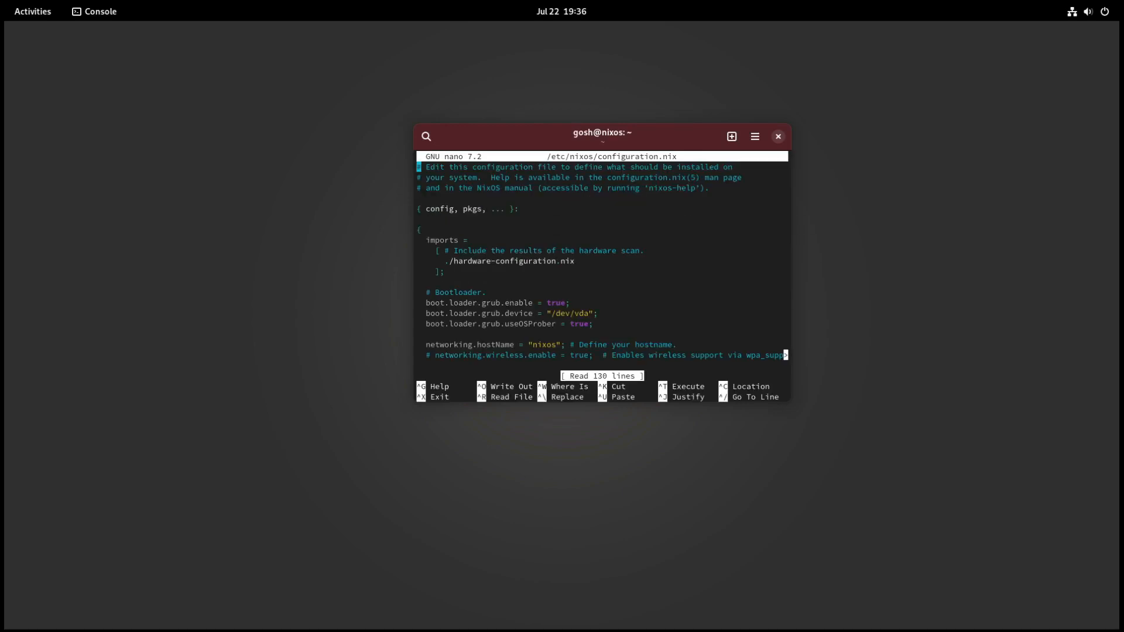
pyautogui.doubleClick(646, 139)
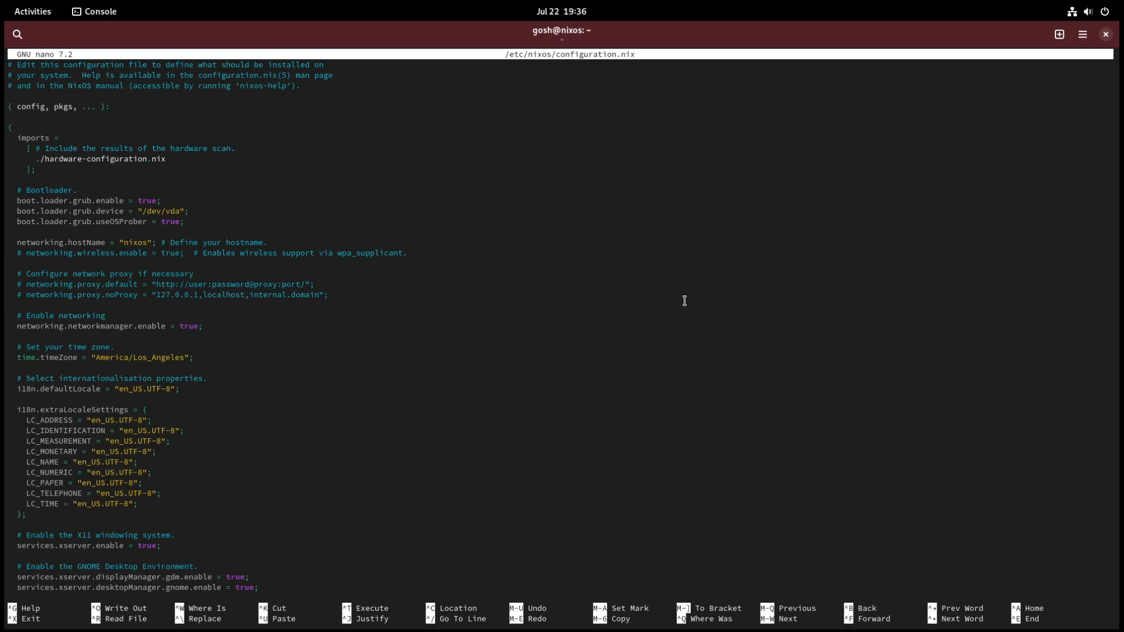
# Step: Examine the beginning of configuration.nix, including the imports, bootloader, networking, time zone and locale settings
pyautogui.press('Down')
pyautogui.press('Down')
pyautogui.press('Down')
pyautogui.press('Down')
pyautogui.press('Down')
pyautogui.press('Down')
pyautogui.press('Down')
pyautogui.press('Down')
pyautogui.press('Down')
pyautogui.press('Down')
pyautogui.press('Down')
pyautogui.press('Down')
pyautogui.press('Down')
pyautogui.press('Down')
pyautogui.press('Down')
pyautogui.press('Down')
pyautogui.press('Down')
pyautogui.press('Up')
pyautogui.press('Up')
pyautogui.press('Up')
pyautogui.press('Right')
pyautogui.press('Right')
pyautogui.press('Right')
pyautogui.press('Right')
pyautogui.press('Right')
pyautogui.press('Right')
pyautogui.press('Right')
pyautogui.press('Right')
pyautogui.press('Right')
pyautogui.press('Right')
pyautogui.press('Right')
pyautogui.press('Right')
pyautogui.press('Right')
pyautogui.press('Right')
pyautogui.press('Right')
pyautogui.press('Right')
pyautogui.press('Right')
pyautogui.press('Right')
pyautogui.press('Right')
pyautogui.press('Right')
pyautogui.press('Right')
pyautogui.press('Right')
pyautogui.press('Right')
pyautogui.press('Right')
pyautogui.press('Right')
pyautogui.press('Right')
pyautogui.press('Right')
pyautogui.press('Right')
pyautogui.press('Right')
pyautogui.press('Right')
pyautogui.press('Right')
pyautogui.press('Right')
pyautogui.press('Right')
pyautogui.press('Down')
pyautogui.press('Down')
pyautogui.press('Down')
pyautogui.press('Down')
pyautogui.press('Down')
pyautogui.press('Down')
pyautogui.press('Down')
pyautogui.press('Down')
pyautogui.press('Down')
pyautogui.press('Down')
pyautogui.press('Down')
pyautogui.press('Down')
pyautogui.press('Down')
pyautogui.press('Down')
pyautogui.press('Down')
pyautogui.press('Down')
pyautogui.press('Down')
pyautogui.press('Down')
pyautogui.press('Down')
pyautogui.press('Down')
pyautogui.press('Up')
pyautogui.press('Up')
pyautogui.press('Up')
pyautogui.press('Up')
pyautogui.press('Up')
pyautogui.press('Up')
pyautogui.press('Up')
pyautogui.press('Up')
pyautogui.press('Up')
pyautogui.press('Up')
pyautogui.press('Up')
pyautogui.press('Up')
pyautogui.press('Up')
pyautogui.press('Down')
pyautogui.press('Down')
pyautogui.press('Down')
pyautogui.press('Down')
pyautogui.press('Down')
pyautogui.press('Down')
pyautogui.press('Down')
pyautogui.press('Down')
pyautogui.press('Down')
pyautogui.press('Down')
pyautogui.press('Down')
pyautogui.press('Down')
pyautogui.press('Down')
pyautogui.press('Down')
pyautogui.press('Down')
pyautogui.press('Down')
pyautogui.press('Down')
pyautogui.press('Down')
pyautogui.press('Down')
pyautogui.press('Down')
pyautogui.press('Down')
pyautogui.press('Down')
pyautogui.press('Down')
pyautogui.press('Down')
pyautogui.press('Down')
pyautogui.press('Down')
pyautogui.press('Down')
pyautogui.press('Down')
pyautogui.press('Down')
pyautogui.press('Down')
pyautogui.press('Down')
pyautogui.press('Down')
pyautogui.press('Down')
pyautogui.press('Down')
pyautogui.press('Down')
pyautogui.press('Down')
pyautogui.press('Down')
pyautogui.press('Up')
pyautogui.press('Up')
pyautogui.press('Up')
pyautogui.press('Up')
pyautogui.press('Up')
pyautogui.press('Up')
pyautogui.press('Up')
pyautogui.press('Up')
pyautogui.press('Up')
pyautogui.press('Up')
pyautogui.press('Up')
pyautogui.press('Up')
pyautogui.press('Up')
pyautogui.press('Up')
pyautogui.press('Up')
pyautogui.press('Up')
pyautogui.press('Up')
pyautogui.press('Up')
pyautogui.press('Up')
pyautogui.press('Up')
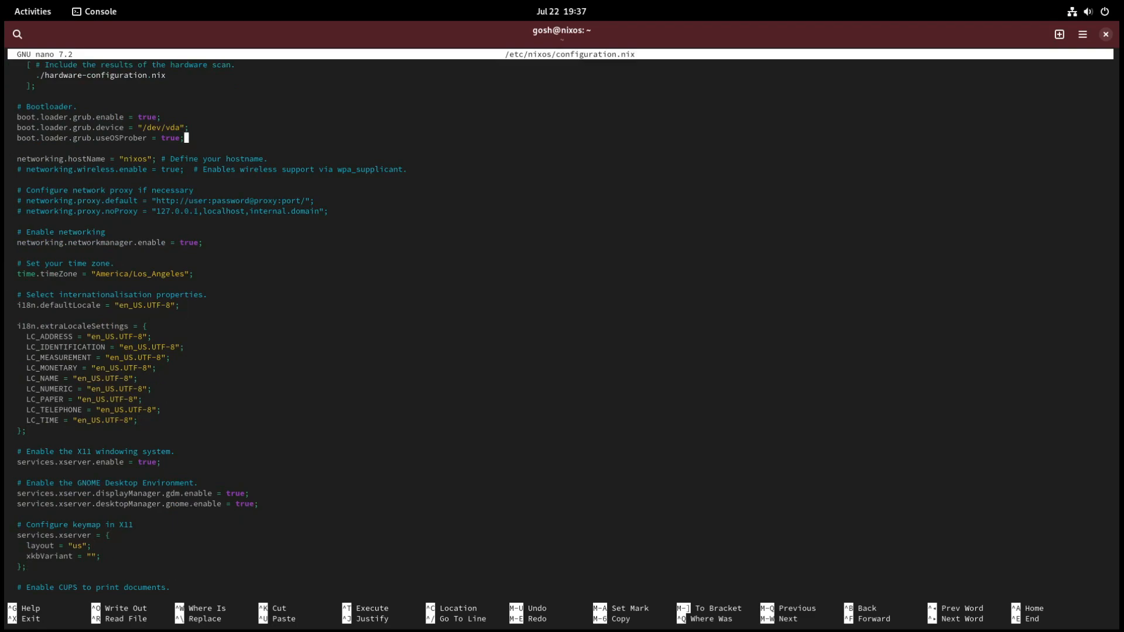
# Step: Examine the X11, GNOME desktop, keymap, printing and PipeWire sound settings, down to the user account definition
pyautogui.press('Up')
pyautogui.press('Up')
pyautogui.press('Up')
pyautogui.press('Up')
pyautogui.press('Up')
pyautogui.press('Up')
pyautogui.press('Up')
pyautogui.press('Up')
pyautogui.press('Up')
pyautogui.press('Up')
pyautogui.press('Up')
pyautogui.press('Up')
pyautogui.press('Up')
pyautogui.press('Up')
pyautogui.press('Up')
pyautogui.press('Up')
pyautogui.press('Down')
pyautogui.press('Down')
pyautogui.press('Down')
pyautogui.press('Down')
pyautogui.press('Down')
pyautogui.press('Down')
pyautogui.press('Down')
pyautogui.press('Down')
pyautogui.press('Down')
pyautogui.press('Down')
pyautogui.press('Down')
pyautogui.press('Down')
pyautogui.press('Down')
pyautogui.press('Down')
pyautogui.press('Down')
pyautogui.press('Down')
pyautogui.press('Down')
pyautogui.press('Down')
pyautogui.press('Down')
pyautogui.press('Down')
pyautogui.press('Down')
pyautogui.press('Down')
pyautogui.press('Down')
pyautogui.press('Down')
pyautogui.press('Down')
pyautogui.press('Down')
pyautogui.press('Down')
pyautogui.press('Down')
pyautogui.press('Down')
pyautogui.press('Down')
pyautogui.press('Down')
pyautogui.press('Down')
pyautogui.press('Down')
pyautogui.press('Down')
pyautogui.press('Down')
pyautogui.press('Down')
pyautogui.press('Down')
pyautogui.press('Down')
pyautogui.press('Down')
pyautogui.press('Down')
pyautogui.press('Down')
pyautogui.press('Down')
pyautogui.press('Down')
pyautogui.press('Down')
pyautogui.press('Down')
pyautogui.press('Down')
pyautogui.press('Down')
pyautogui.press('Down')
pyautogui.press('Down')
pyautogui.press('Down')
pyautogui.press('Down')
pyautogui.press('Down')
pyautogui.press('Down')
pyautogui.press('Down')
pyautogui.press('Down')
pyautogui.press('Down')
pyautogui.press('Down')
pyautogui.press('Down')
pyautogui.press('Down')
pyautogui.press('Down')
pyautogui.press('Down')
pyautogui.press('Down')
pyautogui.press('Down')
pyautogui.press('Down')
pyautogui.press('Down')
pyautogui.press('Down')
pyautogui.press('Down')
pyautogui.press('Down')
pyautogui.press('Up')
pyautogui.press('Up')
pyautogui.press('Up')
pyautogui.press('Up')
pyautogui.press('Up')
pyautogui.press('Up')
pyautogui.press('Up')
pyautogui.press('Up')
pyautogui.press('Up')
pyautogui.press('Up')
pyautogui.press('Up')
pyautogui.press('Up')
pyautogui.press('Up')
pyautogui.press('Up')
pyautogui.press('Down')
pyautogui.press('Down')
pyautogui.press('Down')
pyautogui.press('Down')
pyautogui.press('Down')
pyautogui.press('Down')
pyautogui.press('Down')
pyautogui.press('Down')
pyautogui.press('Down')
pyautogui.press('Down')
pyautogui.press('Down')
pyautogui.press('Down')
pyautogui.press('Down')
pyautogui.press('Down')
pyautogui.press('Down')
pyautogui.press('Down')
pyautogui.press('Down')
pyautogui.press('Down')
pyautogui.press('Down')
pyautogui.press('Down')
pyautogui.press('Down')
pyautogui.press('Down')
pyautogui.press('Down')
pyautogui.press('Down')
pyautogui.press('Down')
pyautogui.press('Down')
pyautogui.press('Down')
pyautogui.press('Down')
pyautogui.press('Down')
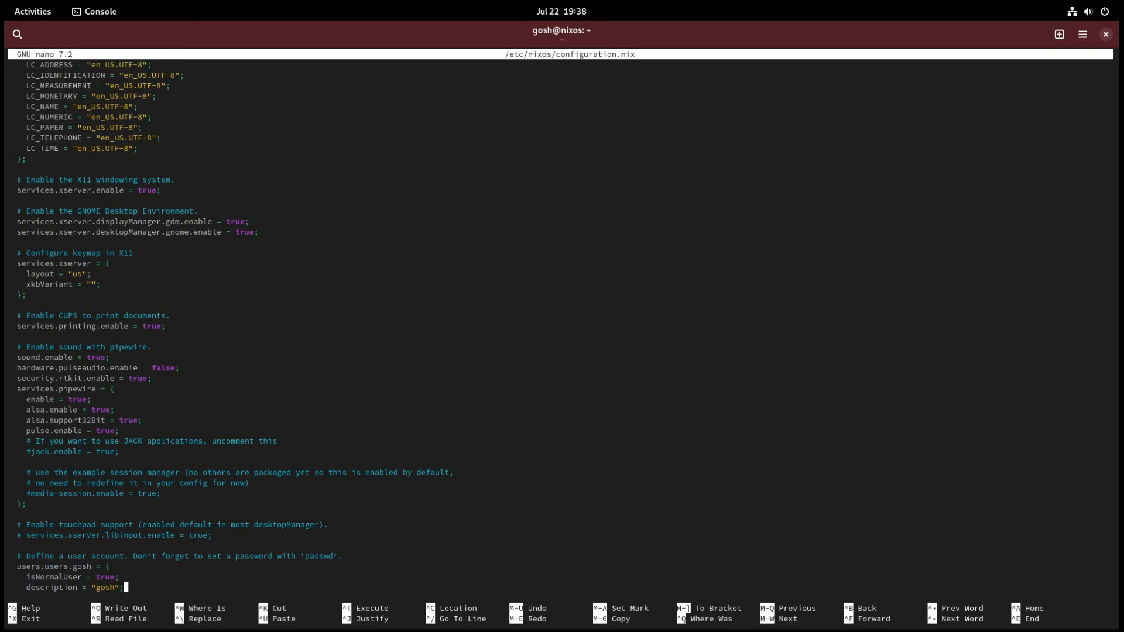
# Step: Examine the user account's groups and packages, the unfree packages option and the environment.systemPackages list
pyautogui.press('Down')
pyautogui.press('Down')
pyautogui.press('Down')
pyautogui.press('Down')
pyautogui.press('Down')
pyautogui.press('Down')
pyautogui.press('Down')
pyautogui.press('Down')
pyautogui.press('Down')
pyautogui.press('End')
pyautogui.press('Down')
pyautogui.press('Down')
pyautogui.press('Down')
pyautogui.press('Down')
pyautogui.press('Down')
pyautogui.press('Down')
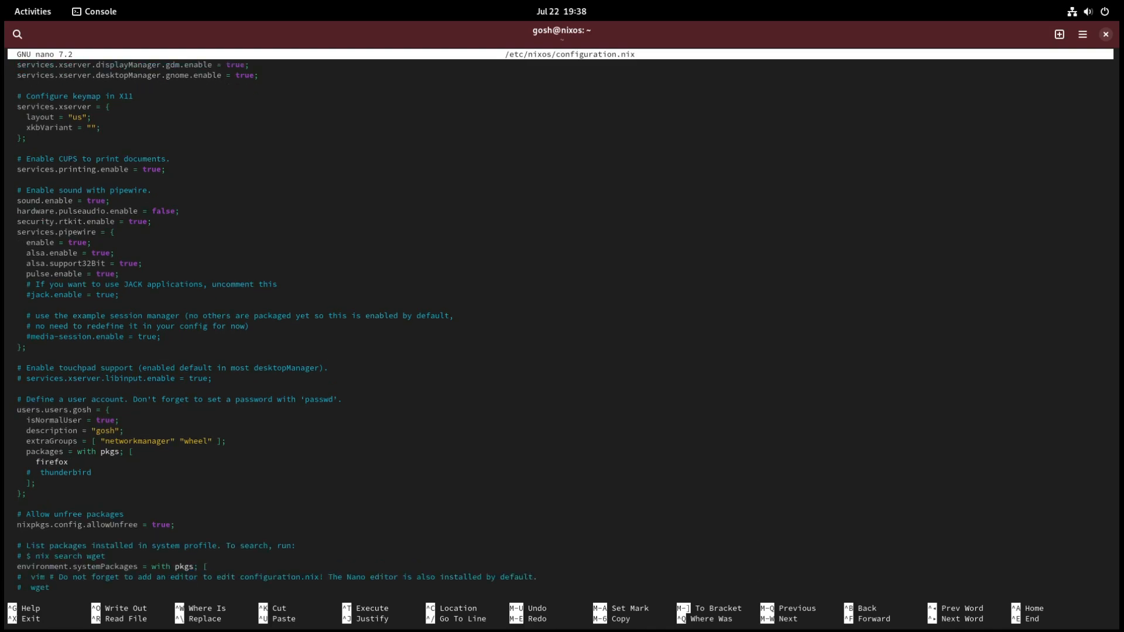
pyautogui.press('Up')
pyautogui.press('Up')
pyautogui.press('Up')
pyautogui.press('Up')
pyautogui.press('Up')
pyautogui.press('Up')
pyautogui.press('Up')
pyautogui.press('Up')
pyautogui.press('Up')
pyautogui.press('Up')
pyautogui.press('Up')
pyautogui.press('Up')
pyautogui.press('Up')
pyautogui.press('Up')
pyautogui.press('Up')
pyautogui.press('Up')
pyautogui.press('Up')
pyautogui.press('Up')
pyautogui.press('Down')
pyautogui.press('Down')
pyautogui.press('Down')
pyautogui.press('Down')
pyautogui.press('Down')
pyautogui.press('Down')
pyautogui.press('Down')
pyautogui.press('Left')
pyautogui.press('Left')
pyautogui.press('Left')
pyautogui.press('Left')
pyautogui.press('Left')
pyautogui.press('Left')
pyautogui.press('Left')
pyautogui.press('Left')
pyautogui.press('Left')
pyautogui.press('Left')
pyautogui.press('Left')
pyautogui.press('Left')
pyautogui.press('Down')
pyautogui.press('Down')
pyautogui.press('Down')
pyautogui.press('Down')
pyautogui.press('Down')
pyautogui.press('Down')
pyautogui.press('Down')
pyautogui.press('Down')
pyautogui.press('Down')
pyautogui.press('Down')
pyautogui.press('Down')
pyautogui.press('Down')
pyautogui.press('Down')
pyautogui.press('Down')
pyautogui.press('Down')
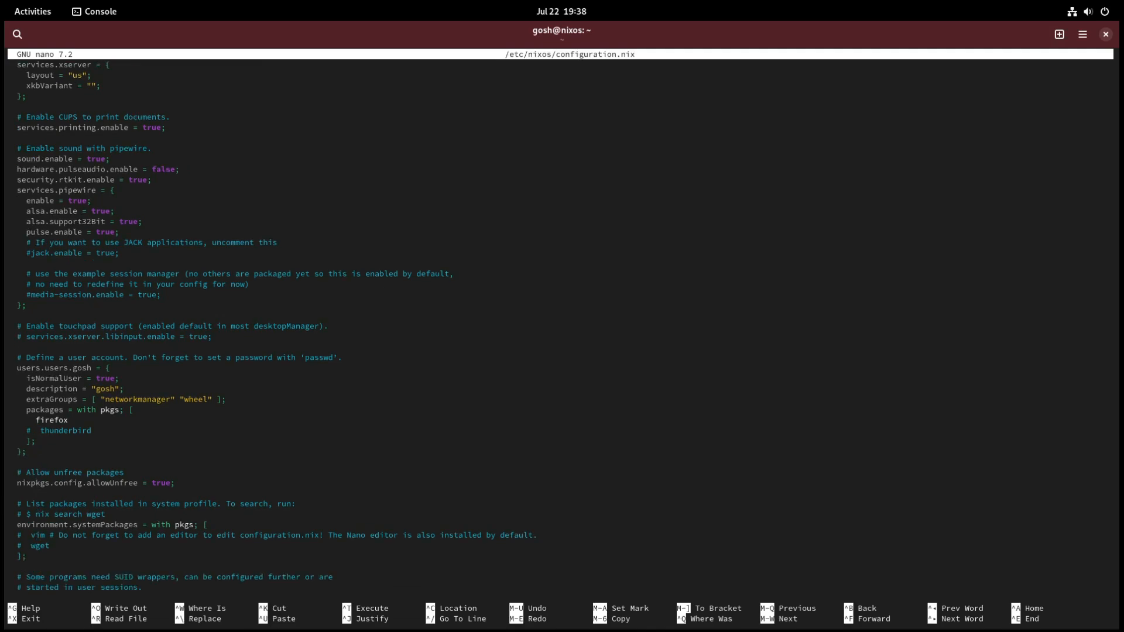
# Step: Examine the SUID wrapper programs, the services to enable, and the OpenSSH and firewall entries in configuration.nix
pyautogui.press('Up')
pyautogui.press('Up')
pyautogui.press('Up')
pyautogui.press('Up')
pyautogui.press('Up')
pyautogui.press('Up')
pyautogui.press('Up')
pyautogui.press('Up')
pyautogui.press('Up')
pyautogui.press('Up')
pyautogui.press('Up')
pyautogui.press('Up')
pyautogui.press('Up')
pyautogui.press('Up')
pyautogui.press('Up')
pyautogui.press('Up')
pyautogui.press('Up')
pyautogui.press('Up')
pyautogui.press('Up')
pyautogui.press('Up')
pyautogui.press('Down')
pyautogui.press('Down')
pyautogui.press('Down')
pyautogui.press('Down')
pyautogui.press('Down')
pyautogui.press('Down')
pyautogui.press('Down')
pyautogui.press('Down')
pyautogui.press('Down')
pyautogui.press('Down')
pyautogui.press('Down')
pyautogui.press('Down')
pyautogui.press('Down')
pyautogui.press('Down')
pyautogui.press('Down')
pyautogui.press('Down')
pyautogui.press('Down')
pyautogui.press('Down')
pyautogui.press('Down')
pyautogui.press('Down')
pyautogui.press('Down')
pyautogui.press('Down')
pyautogui.press('Down')
pyautogui.press('Down')
pyautogui.press('Down')
pyautogui.press('Down')
pyautogui.press('Down')
pyautogui.press('Down')
pyautogui.press('Down')
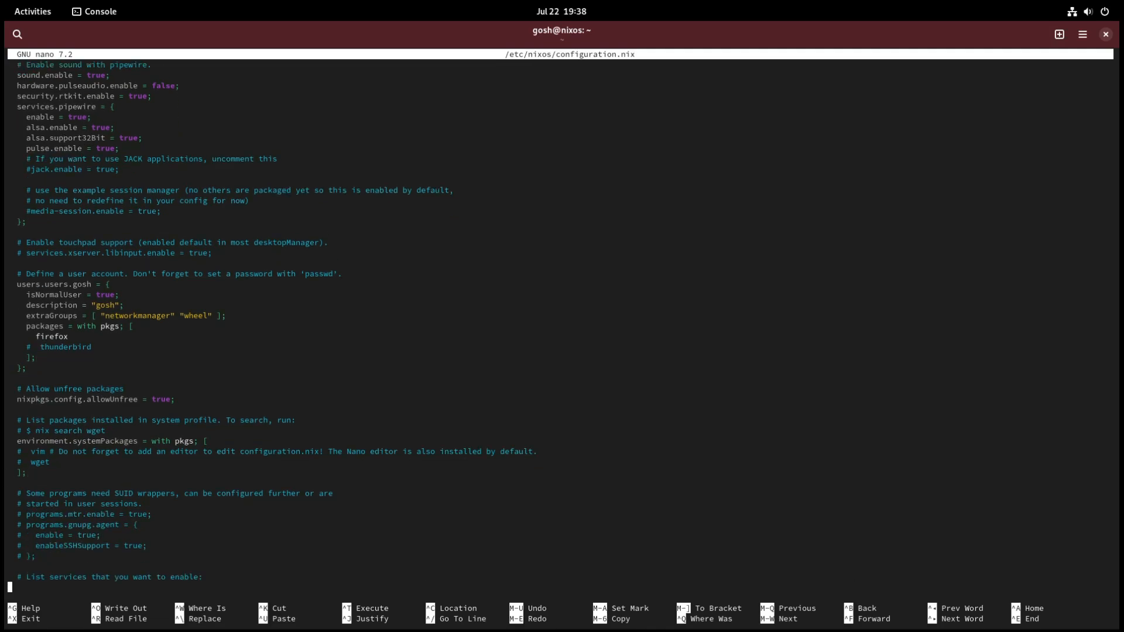
pyautogui.press('Up')
pyautogui.press('Up')
pyautogui.press('Down')
pyautogui.press('Down')
pyautogui.press('Down')
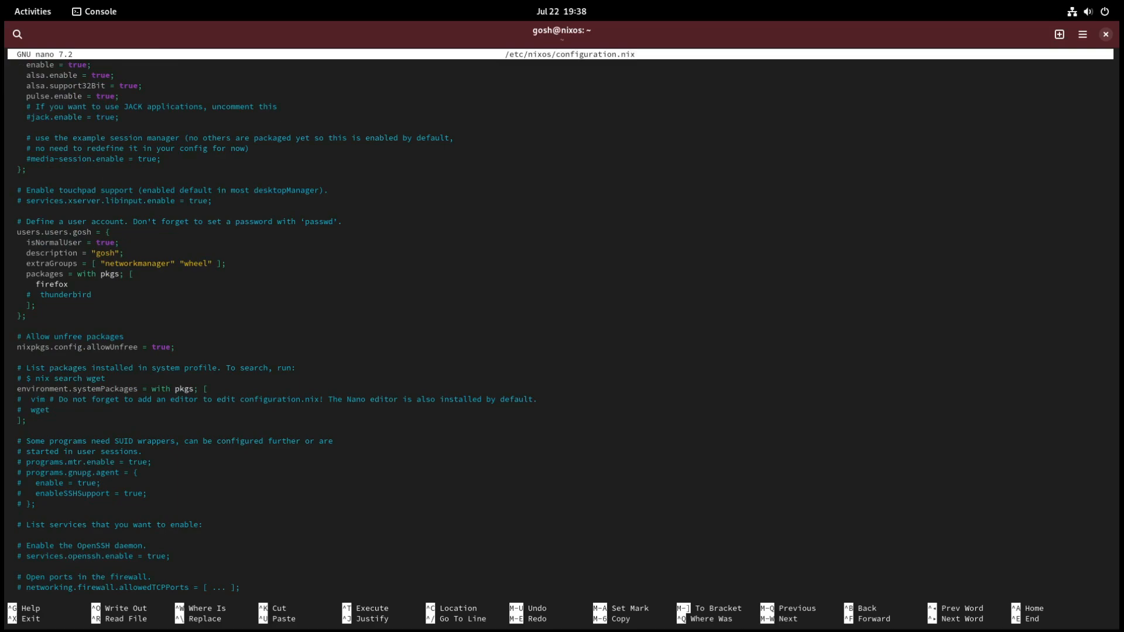
# Step: Examine the commented OpenSSH daemon option and the allowed TCP and UDP port entries in configuration.nix
pyautogui.press('Up')
pyautogui.press('Up')
pyautogui.press('Up')
pyautogui.press('Up')
pyautogui.press('Up')
pyautogui.press('Up')
pyautogui.press('Up')
pyautogui.press('Up')
pyautogui.press('Up')
pyautogui.press('Up')
pyautogui.press('Up')
pyautogui.press('Down')
pyautogui.press('Down')
pyautogui.press('Down')
pyautogui.press('Up')
pyautogui.press('Up')
pyautogui.press('Up')
pyautogui.press('Down')
pyautogui.press('Down')
pyautogui.press('Down')
pyautogui.press('Down')
pyautogui.press('Down')
pyautogui.press('Down')
pyautogui.press('Down')
pyautogui.press('Down')
pyautogui.press('Down')
pyautogui.press('Down')
pyautogui.press('Down')
# Step: Examine the firewall disable option and the system.stateVersion setting at the end of configuration.nix, then return to the package sections
pyautogui.press('Up')
pyautogui.press('Up')
pyautogui.press('Up')
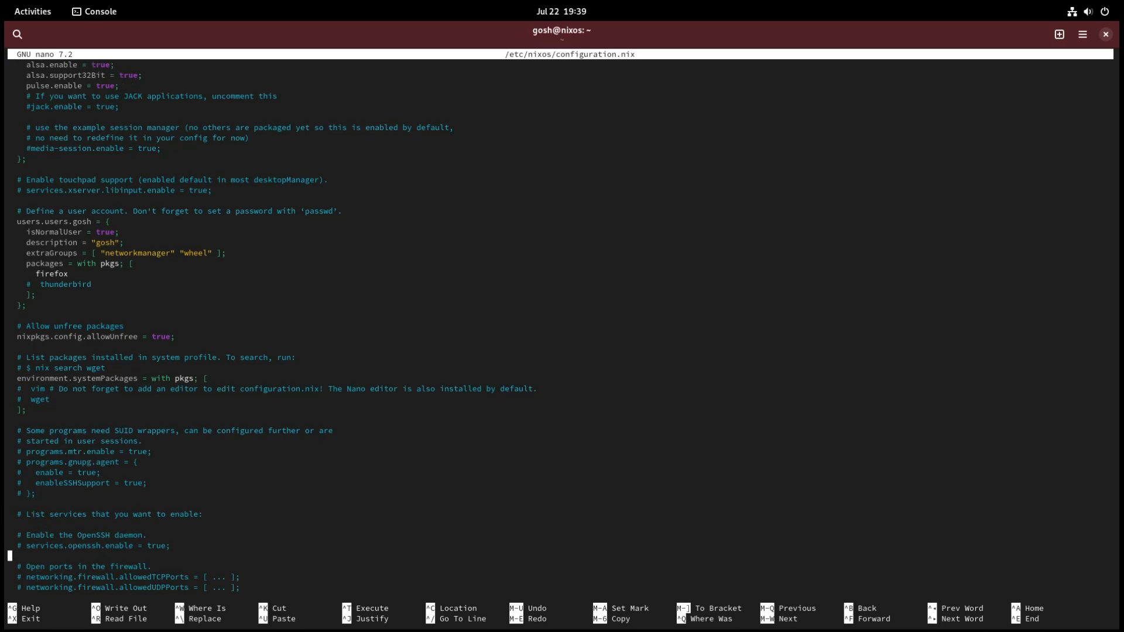
pyautogui.press('Right')
pyautogui.press('Left')
pyautogui.press('Left')
pyautogui.press('Left')
pyautogui.press('Down')
pyautogui.press('Down')
pyautogui.press('Up')
pyautogui.press('Up')
pyautogui.press('Down')
pyautogui.press('Down')
pyautogui.press('Down')
pyautogui.press('Up')
pyautogui.press('Up')
pyautogui.press('Up')
pyautogui.press('Down')
pyautogui.press('Down')
pyautogui.press('Down')
pyautogui.press('Down')
pyautogui.press('Down')
pyautogui.press('Down')
pyautogui.press('Down')
pyautogui.press('Down')
pyautogui.press('Down')
pyautogui.press('Down')
pyautogui.press('Down')
pyautogui.press('Down')
pyautogui.press('Down')
pyautogui.press('Down')
pyautogui.press('Down')
pyautogui.press('Down')
pyautogui.press('Down')
pyautogui.press('Up')
pyautogui.press('Up')
pyautogui.press('Up')
pyautogui.press('Up')
pyautogui.press('Up')
pyautogui.press('Up')
pyautogui.press('Up')
pyautogui.press('Up')
pyautogui.press('Up')
pyautogui.press('Up')
pyautogui.press('Up')
pyautogui.press('Up')
pyautogui.press('Up')
pyautogui.press('Up')
pyautogui.press('Up')
pyautogui.press('Up')
pyautogui.press('Up')
pyautogui.press('Up')
pyautogui.press('Up')
pyautogui.press('Up')
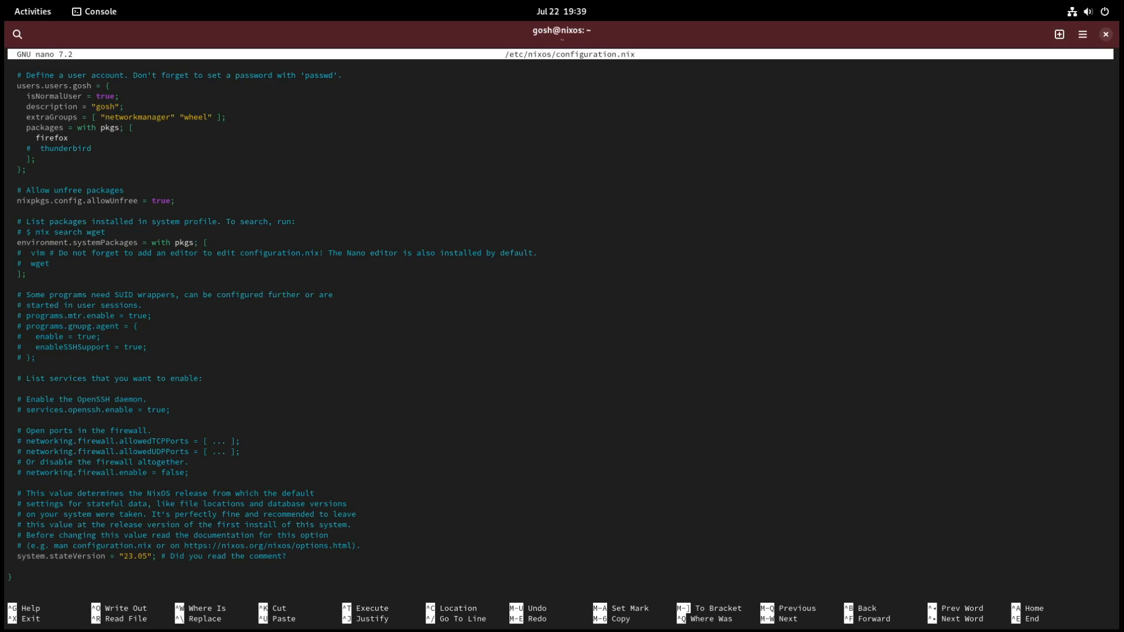
pyautogui.press('Up')
pyautogui.press('Up')
pyautogui.press('Up')
pyautogui.press('Up')
pyautogui.press('Up')
pyautogui.press('Up')
pyautogui.press('Up')
pyautogui.press('Up')
pyautogui.press('Up')
pyautogui.press('Up')
pyautogui.press('Up')
pyautogui.press('Up')
pyautogui.press('Up')
pyautogui.press('Up')
pyautogui.press('Up')
pyautogui.press('Up')
pyautogui.press('Up')
pyautogui.press('Up')
pyautogui.press('Up')
pyautogui.press('Up')
pyautogui.press('Up')
pyautogui.press('Up')
pyautogui.press('Up')
pyautogui.press('Up')
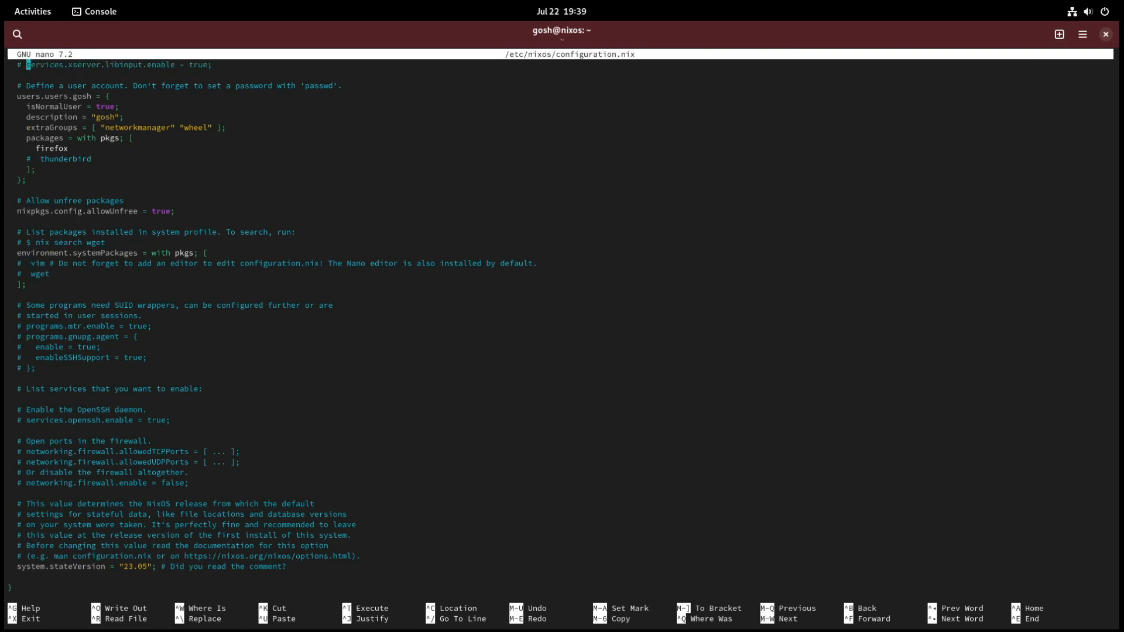
# Step: Search the installed applications for "twea", then switch to the Web browser and position its window over the terminal
pyautogui.click(23, 11)
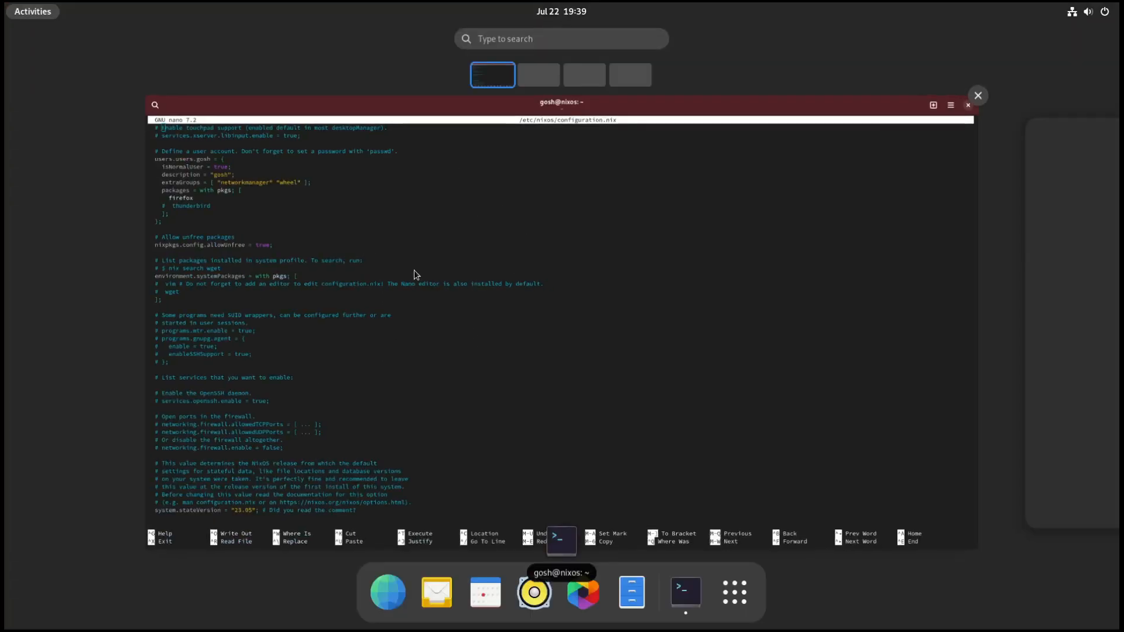
pyautogui.write('twea')
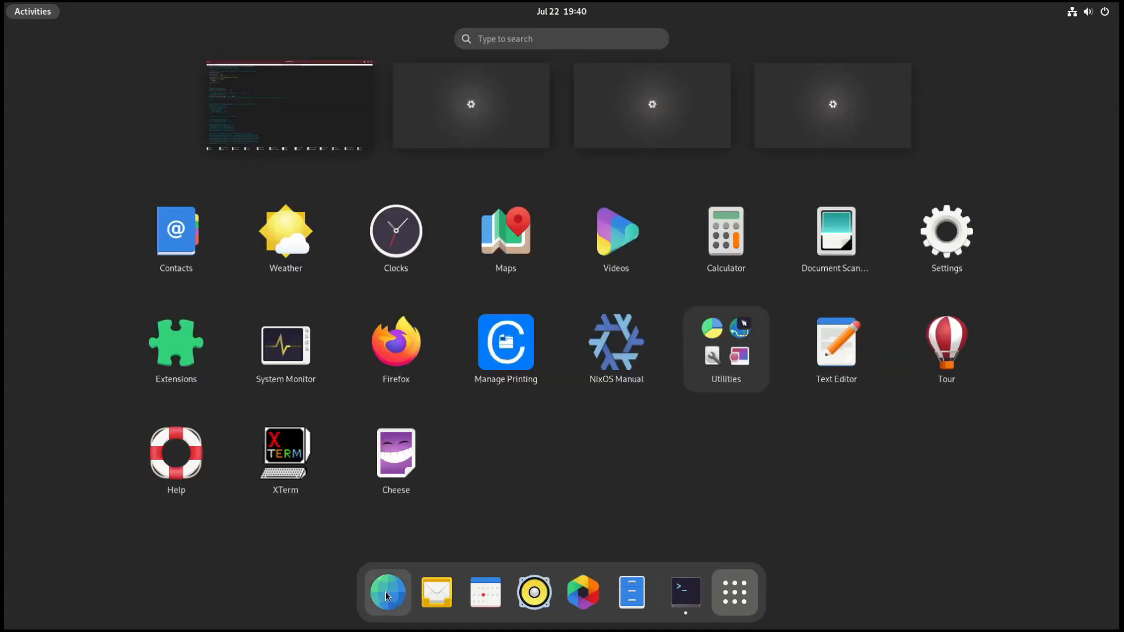
pyautogui.click(386, 594)
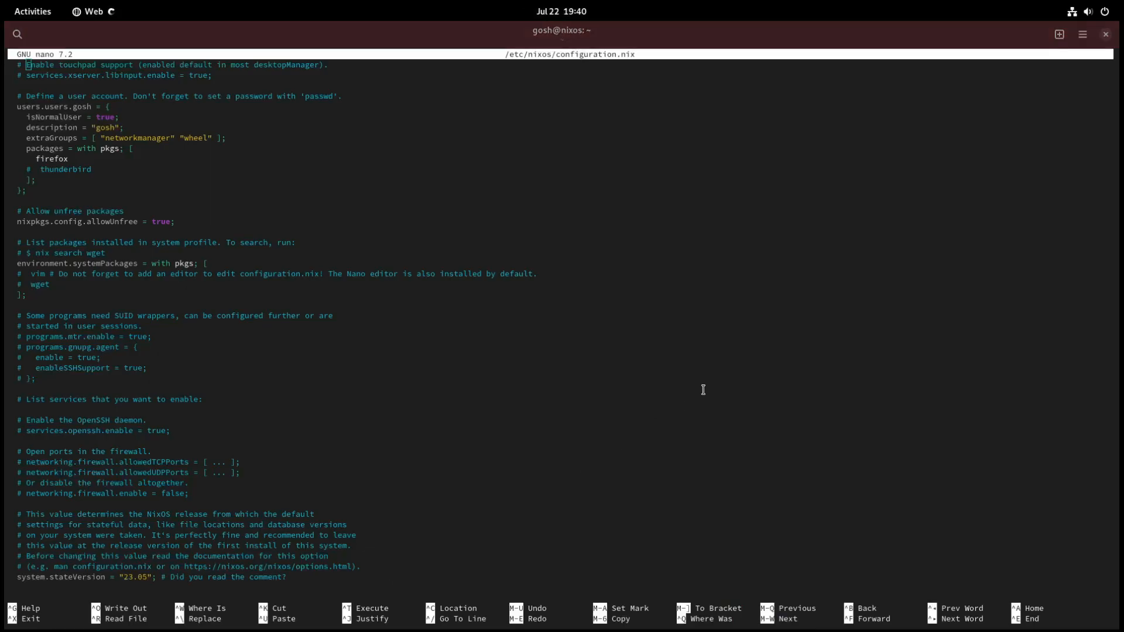
pyautogui.click(107, 109)
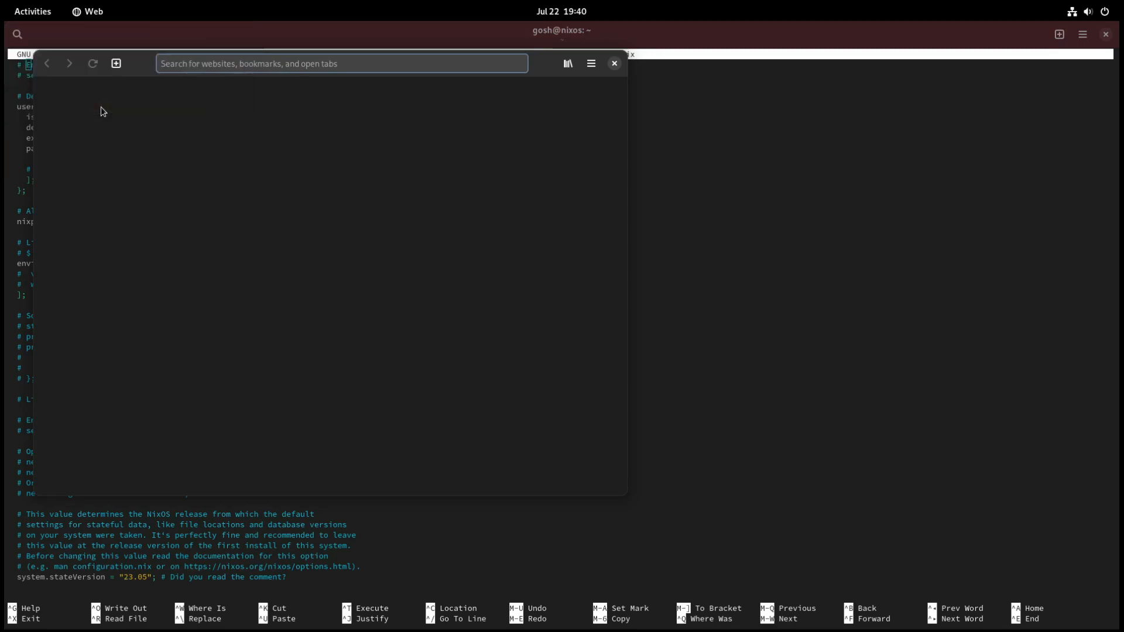
pyautogui.moveTo(557, 75); pyautogui.dragTo(786, 101)
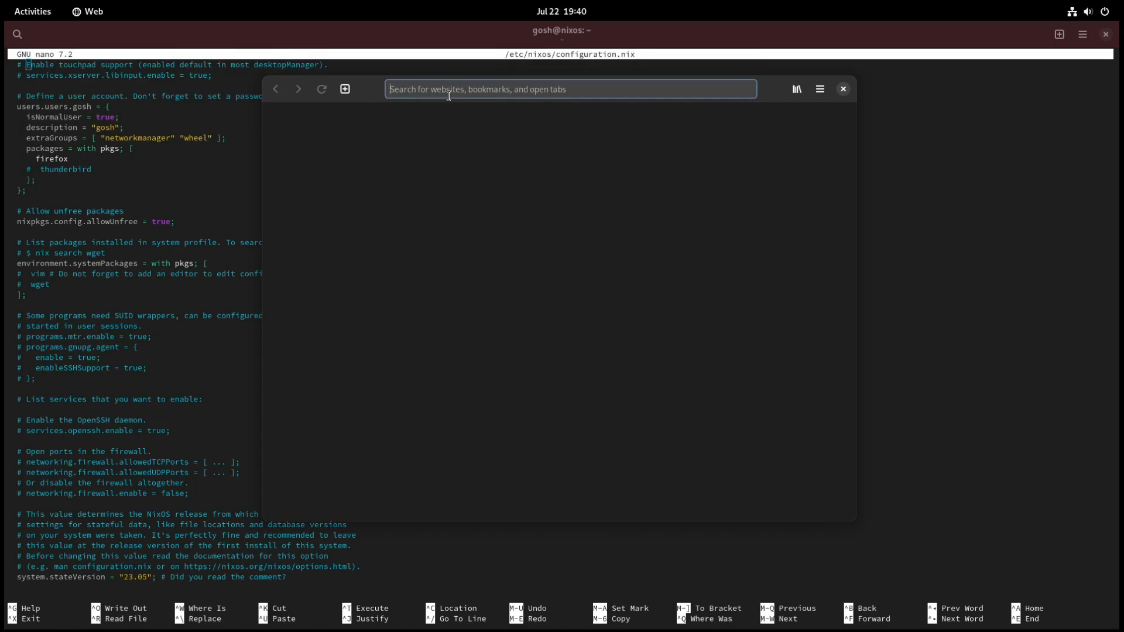
# Step: Search the web for "nixos" and open the nixos.org website
pyautogui.write('nixos')
pyautogui.press('Return')
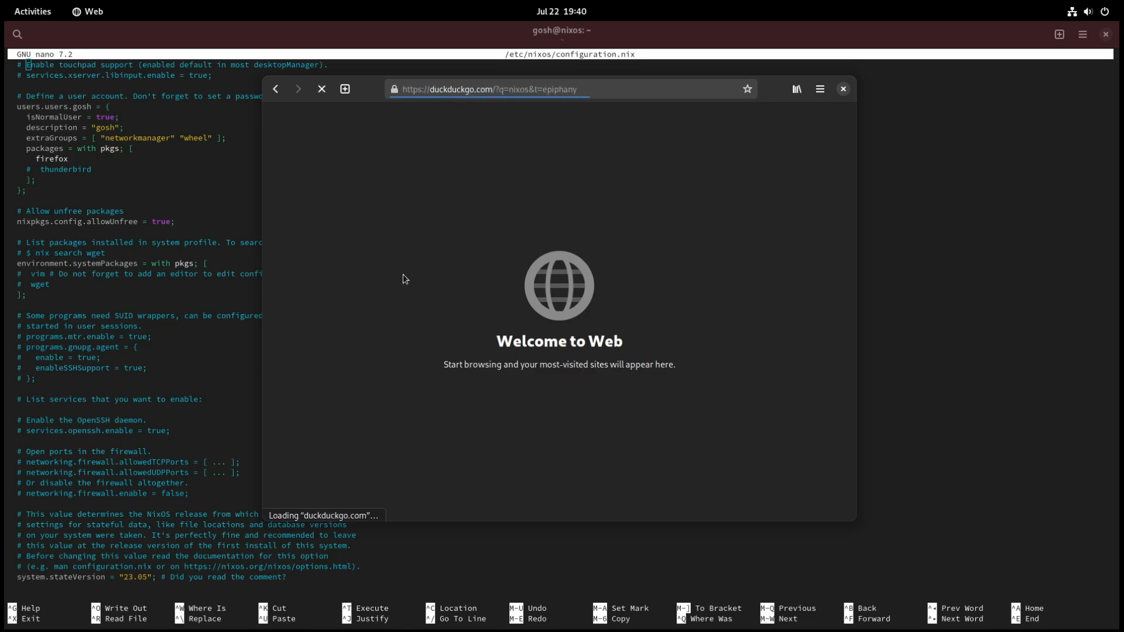
pyautogui.click(332, 222)
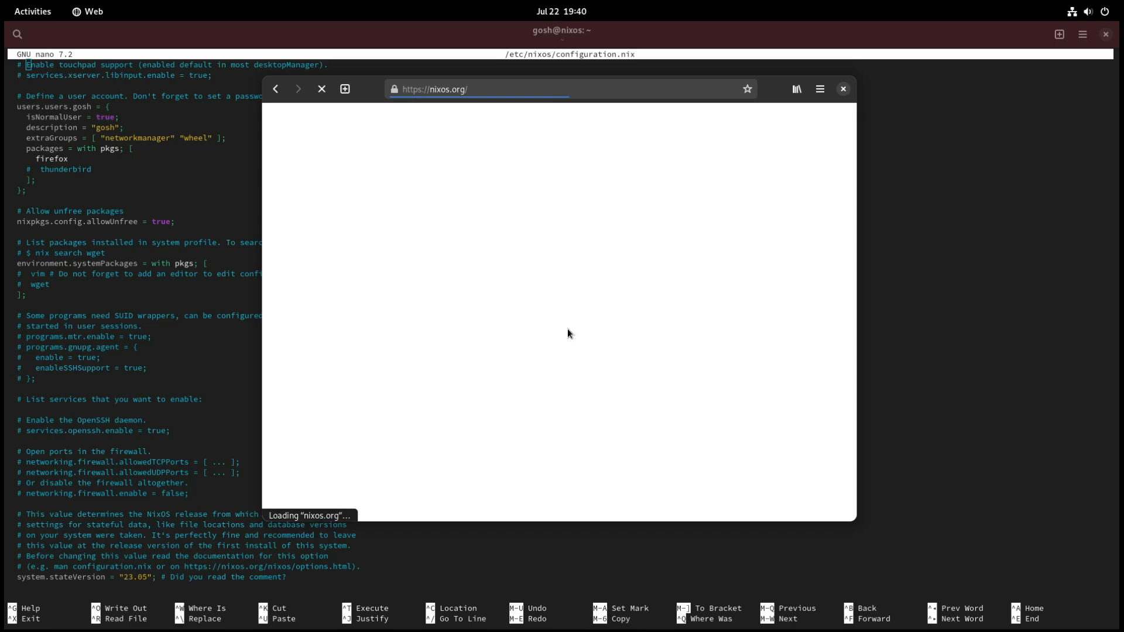
# Step: Search the Nix packages collection on nixos.org for gnome-tweaks
pyautogui.scroll(-10, 470, 340)
pyautogui.click(534, 282)
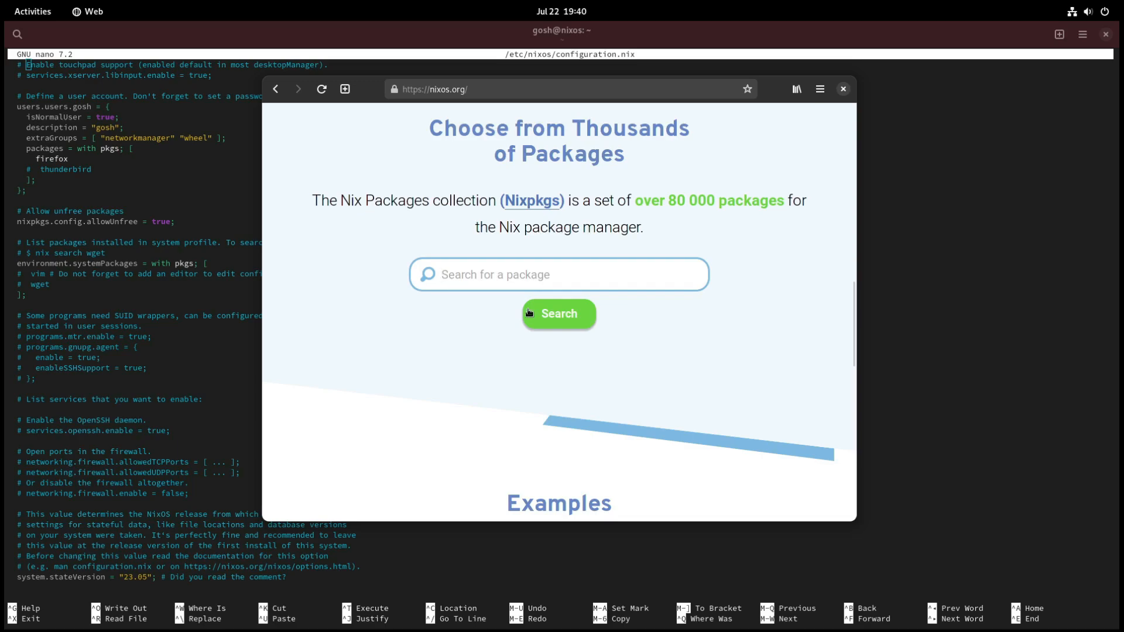
pyautogui.write('gnome-t')
pyautogui.write('weaks')
pyautogui.press('Return')
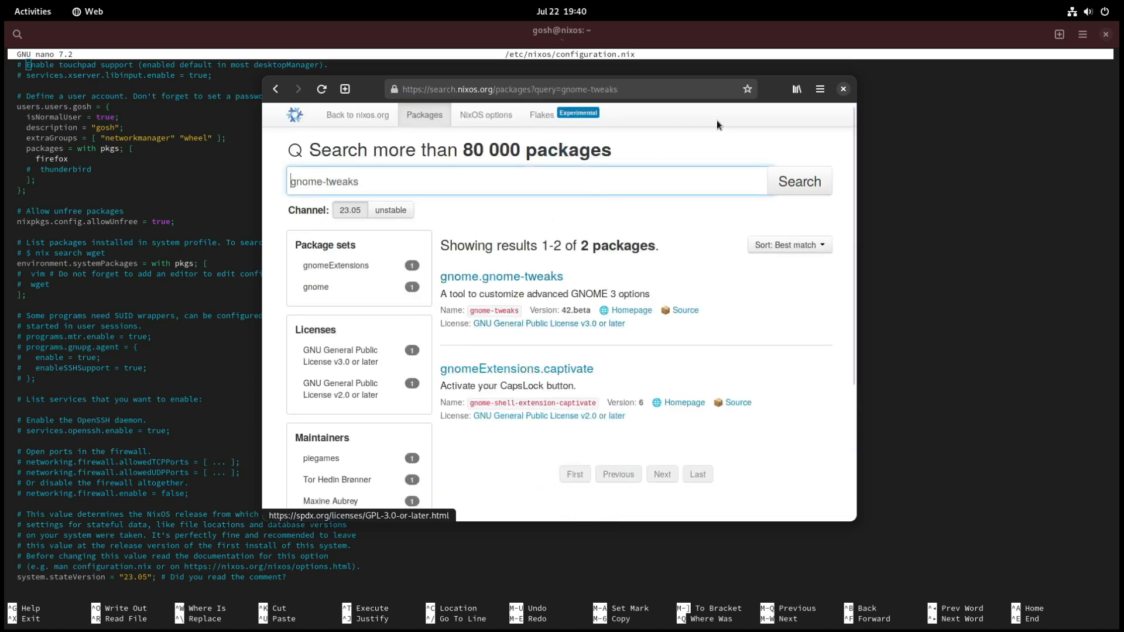
pyautogui.moveTo(777, 86)
pyautogui.mouseDown()
pyautogui.moveTo(794, 32)
pyautogui.moveTo(784, 96)
pyautogui.mouseUp()
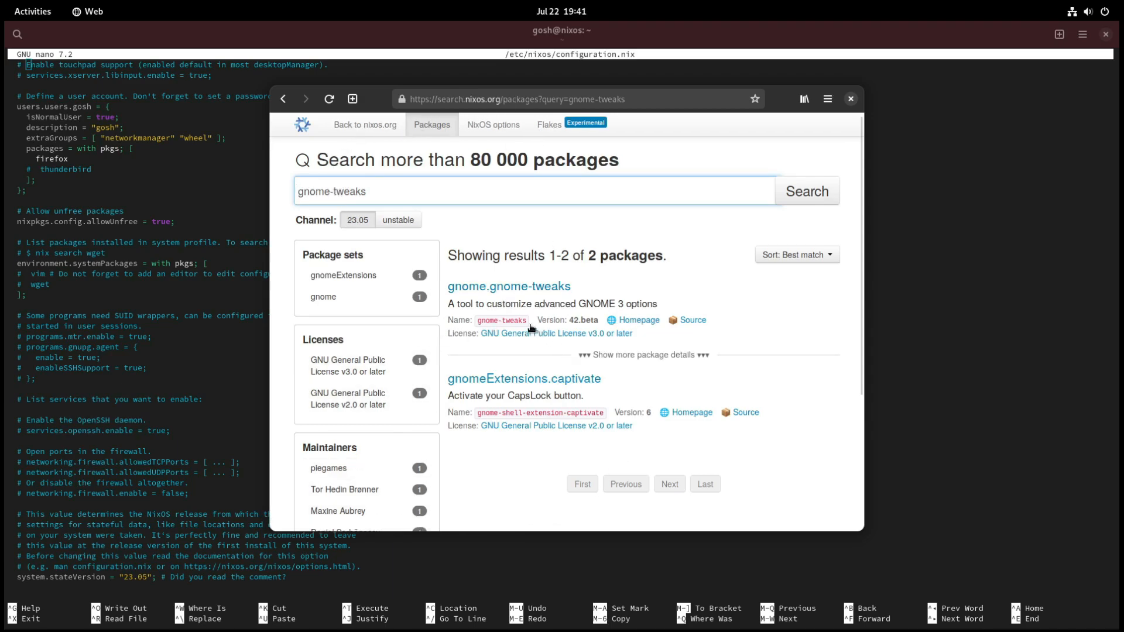
# Step: Open the gnome.gnome-tweaks package details and compare its nix-env, NixOS Configuration and nix-shell installation instructions
pyautogui.click(522, 295)
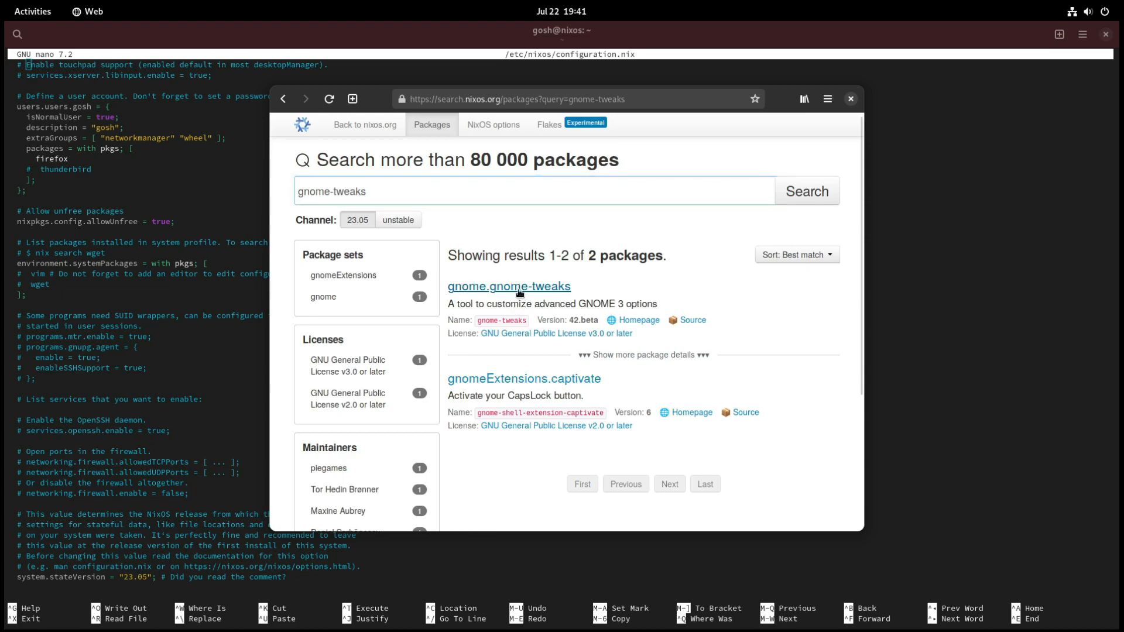
pyautogui.scroll(-1, 635, 405)
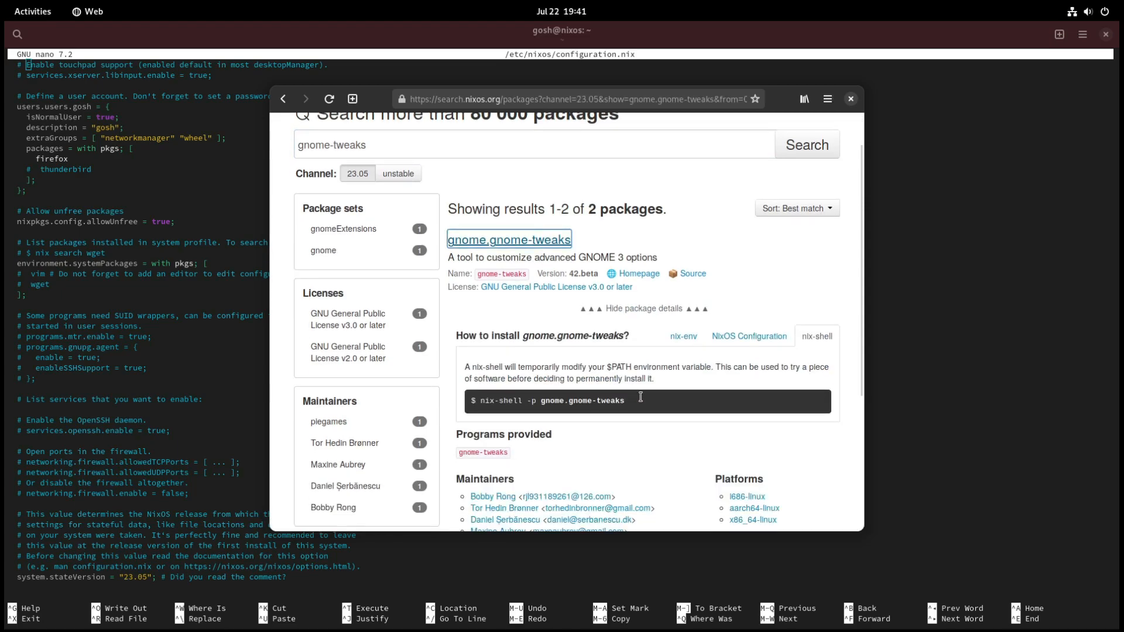
pyautogui.click(682, 336)
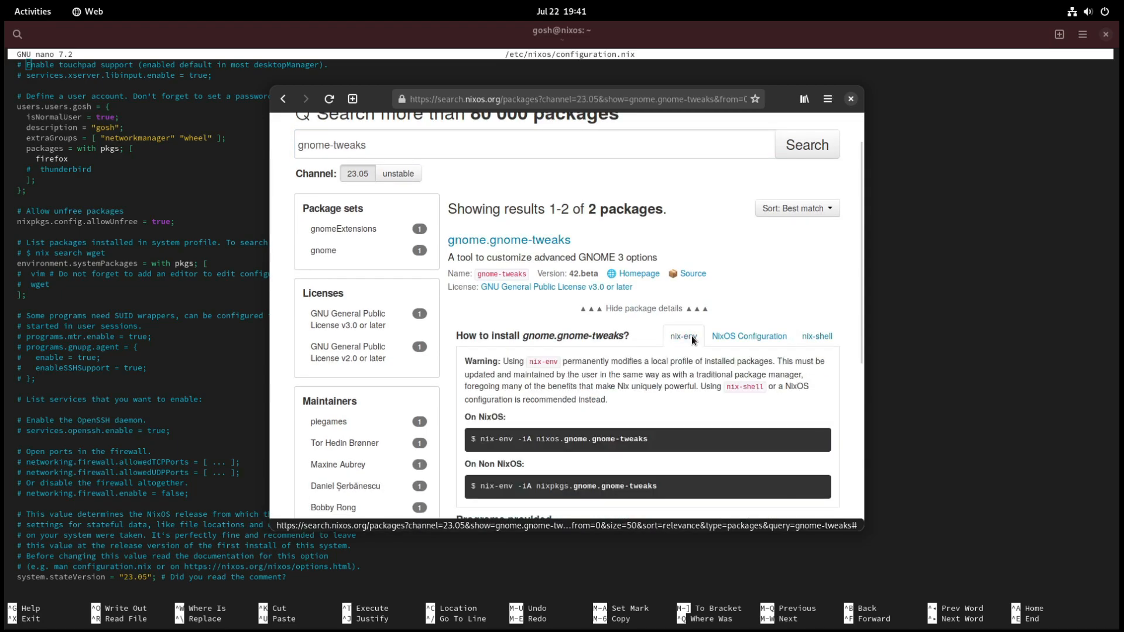
pyautogui.click(757, 345)
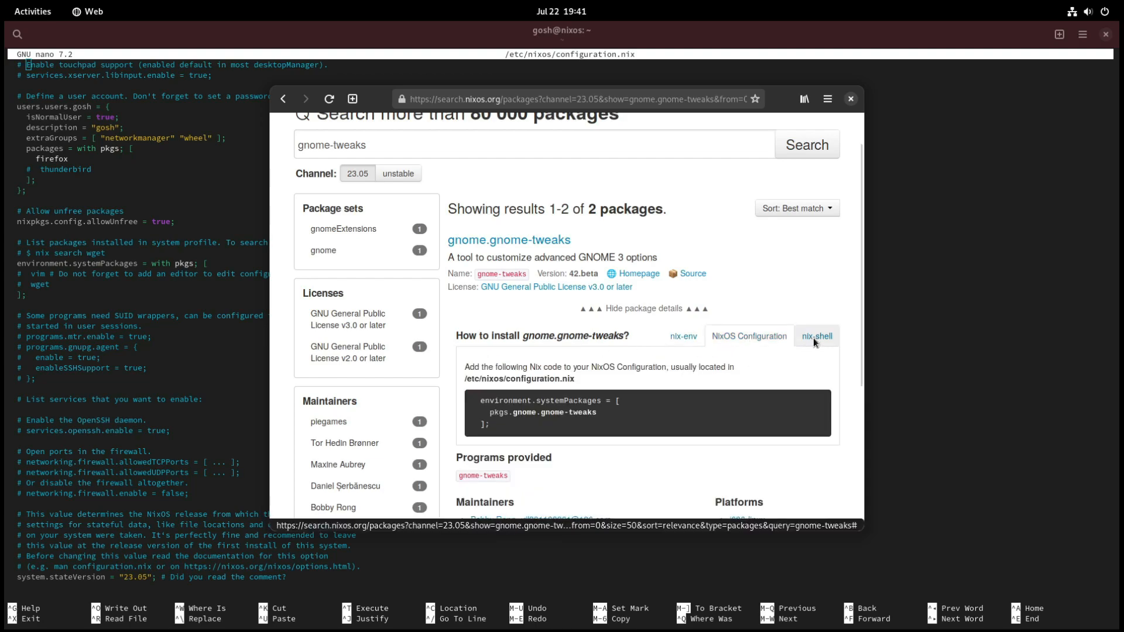
pyautogui.click(813, 339)
pyautogui.click(731, 336)
pyautogui.click(685, 336)
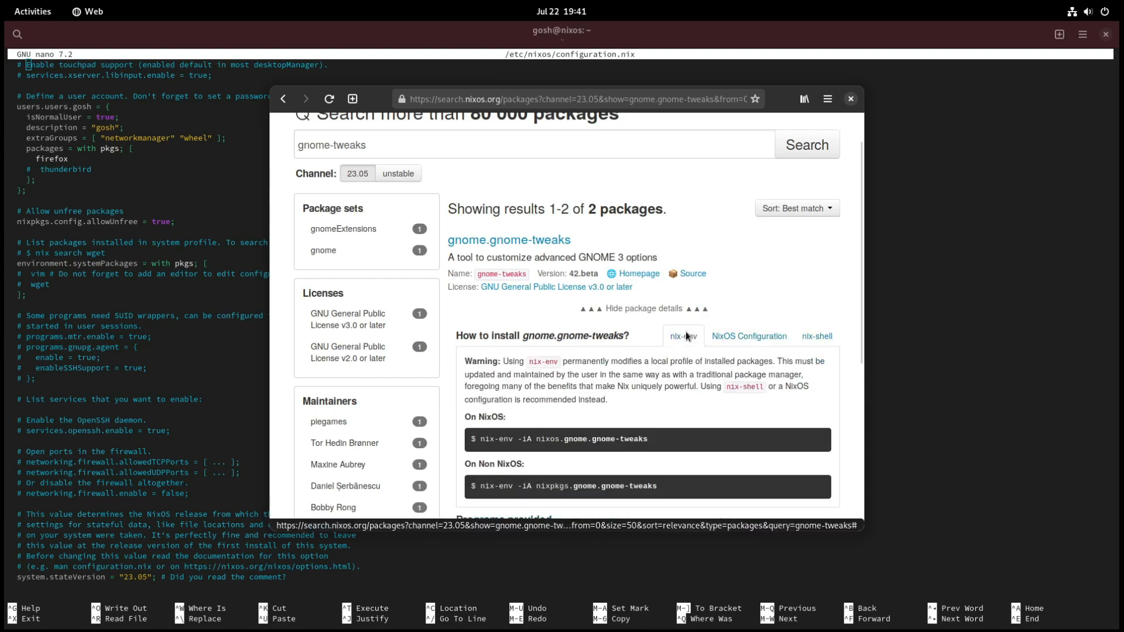
pyautogui.click(822, 342)
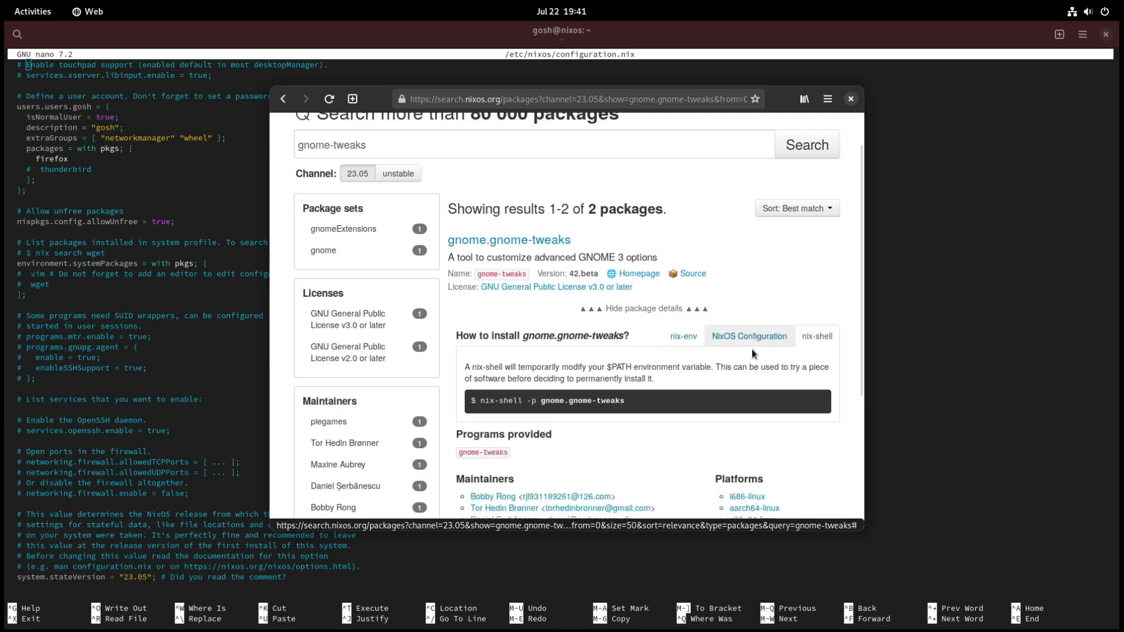
pyautogui.click(743, 337)
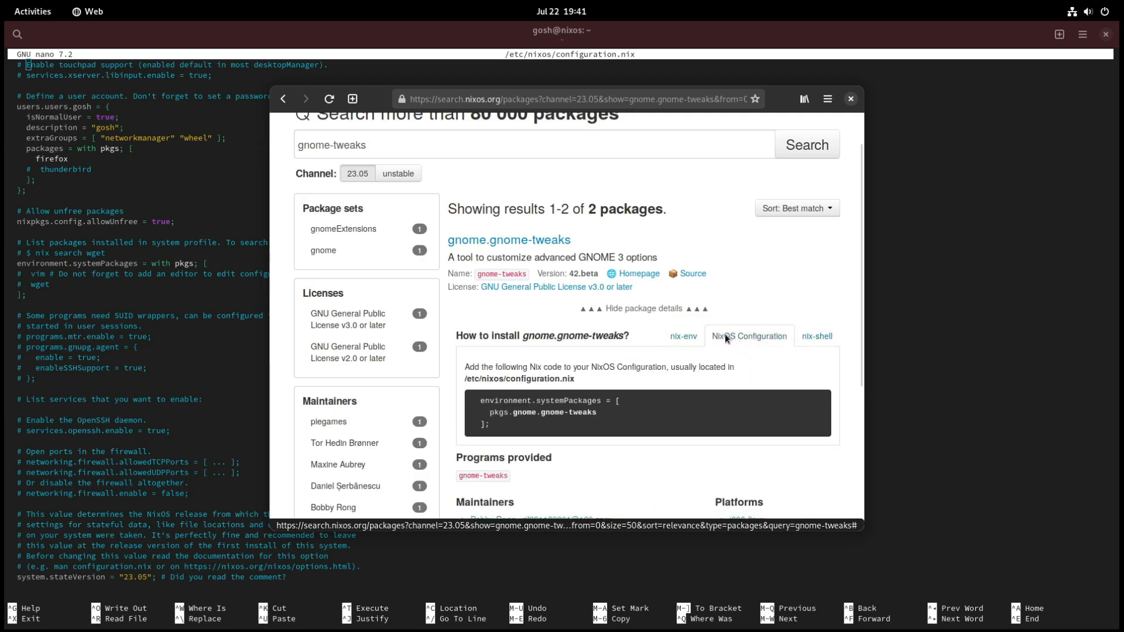
pyautogui.click(764, 337)
# Step: Uncover the terminal and insert five blank lines below the wget comment in the environment.systemPackages list of configuration.nix
pyautogui.moveTo(376, 110); pyautogui.dragTo(484, 88)
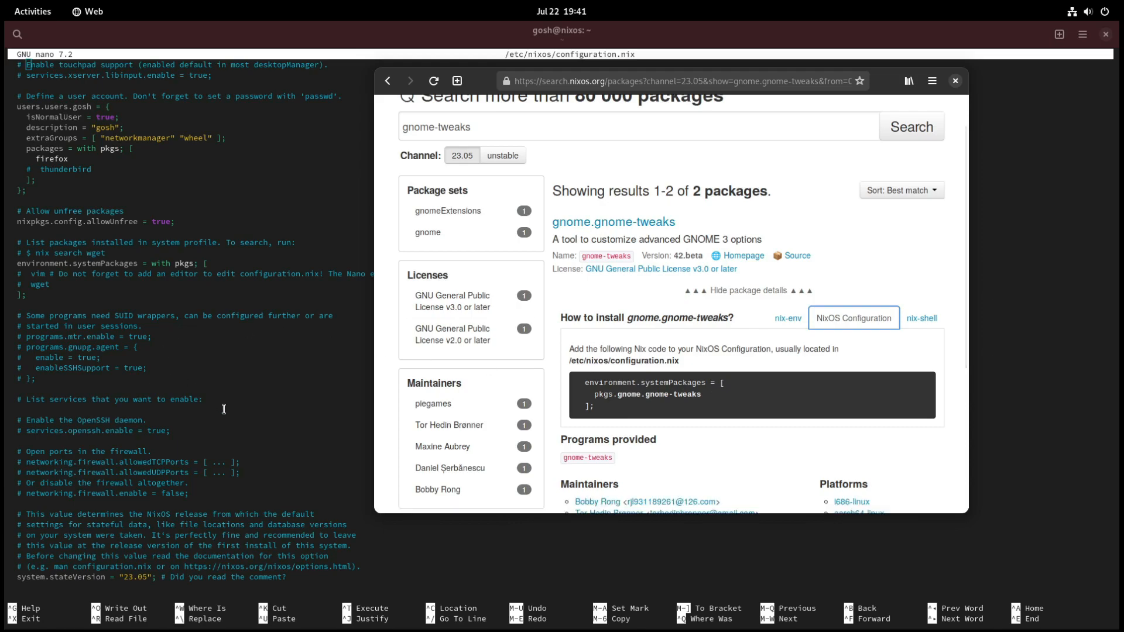
pyautogui.scroll(-3, 224, 409)
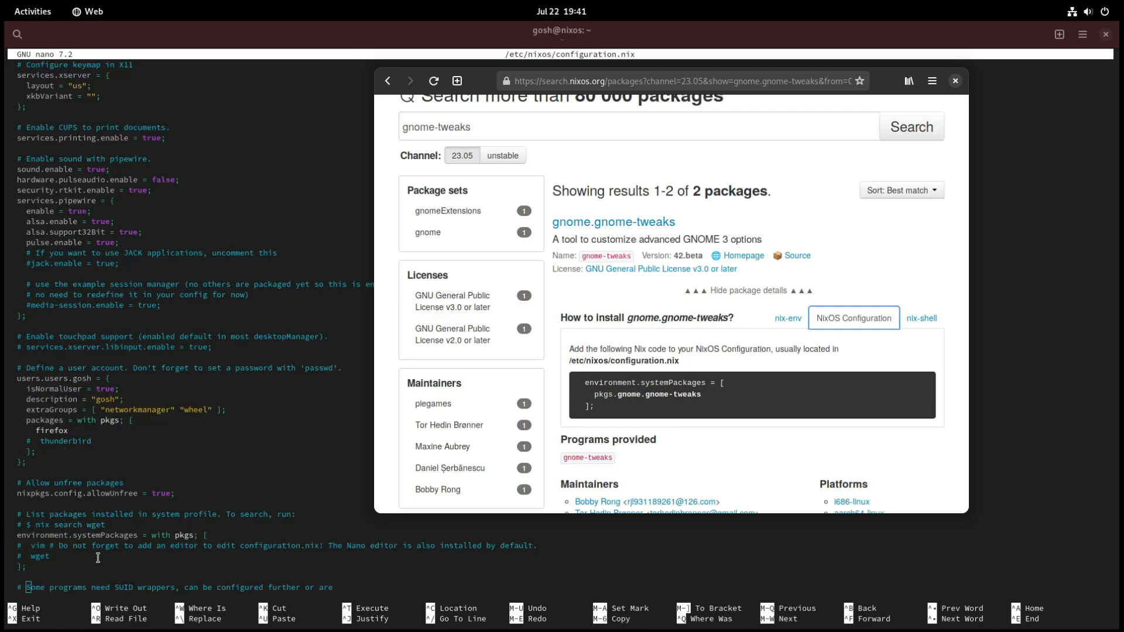
pyautogui.click(76, 555)
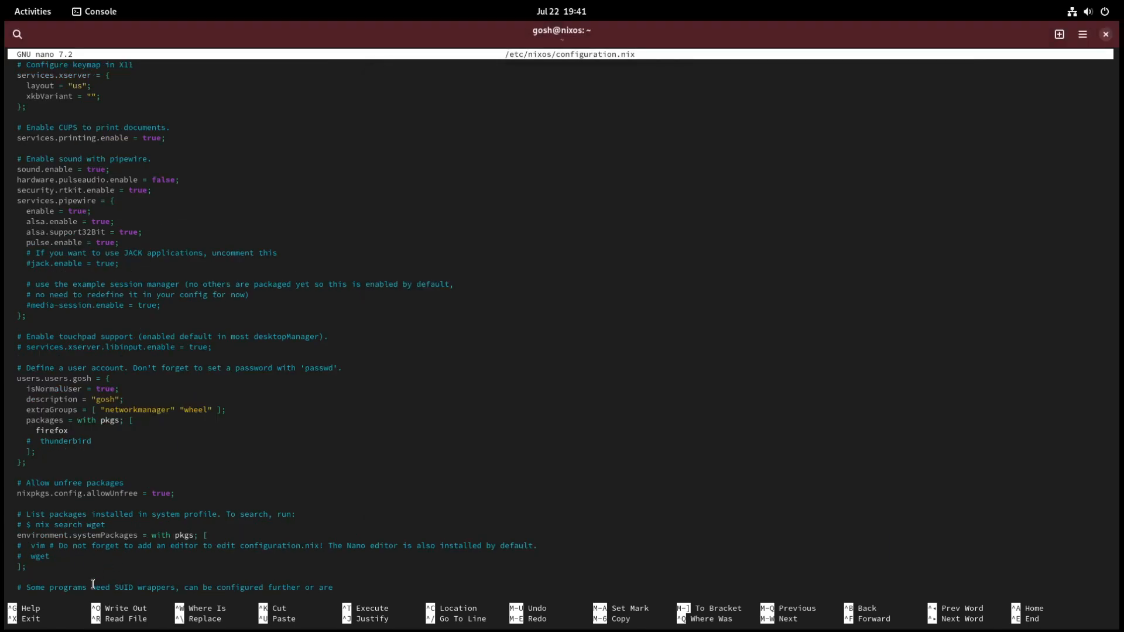
pyautogui.press('Up')
pyautogui.press('Up')
pyautogui.press('Up')
pyautogui.press('Right')
pyautogui.press('Right')
pyautogui.press('Right')
pyautogui.press('Right')
pyautogui.press('Right')
pyautogui.press('Return')
pyautogui.press('Return')
pyautogui.press('Return')
pyautogui.press('Return')
pyautogui.press('Return')
pyautogui.press('Up')
pyautogui.press('Up')
pyautogui.press('Up')
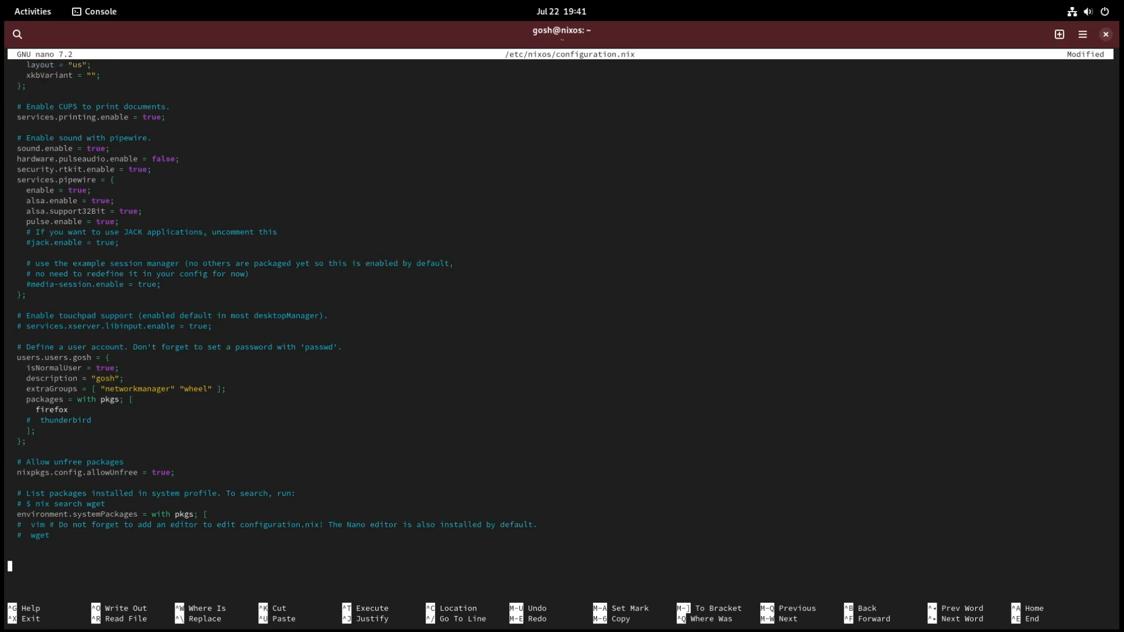
# Step: Copy pkgs.gnome.gnome-tweaks from the package page's NixOS Configuration snippet and paste it on a blank line in environment.systemPackages
pyautogui.scroll(-7, 178, 543)
pyautogui.scroll(20, 178, 543)
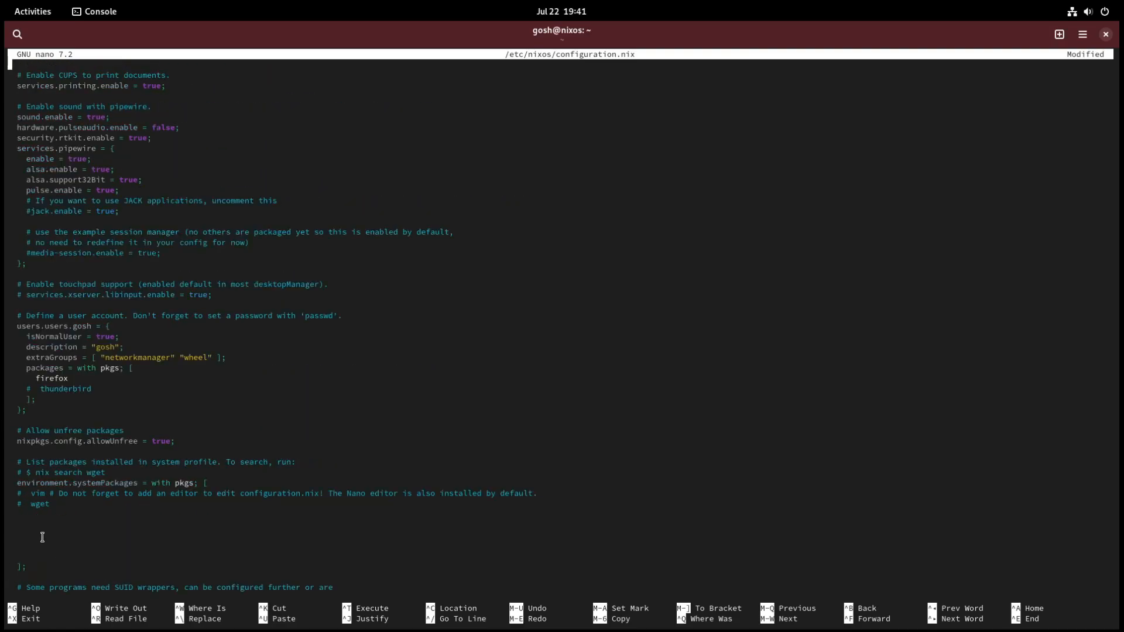
pyautogui.press('Up')
pyautogui.press('Down')
pyautogui.press('Down')
pyautogui.press('Down')
pyautogui.press('Down')
pyautogui.press('Down')
pyautogui.press('Down')
pyautogui.press('Down')
pyautogui.press('Down')
pyautogui.press('Down')
pyautogui.press('Down')
pyautogui.press('Down')
pyautogui.press('Down')
pyautogui.press('Down')
pyautogui.press('Down')
pyautogui.press('Down')
pyautogui.press('Down')
pyautogui.press('Down')
pyautogui.press('Down')
pyautogui.press('Down')
pyautogui.press('Down')
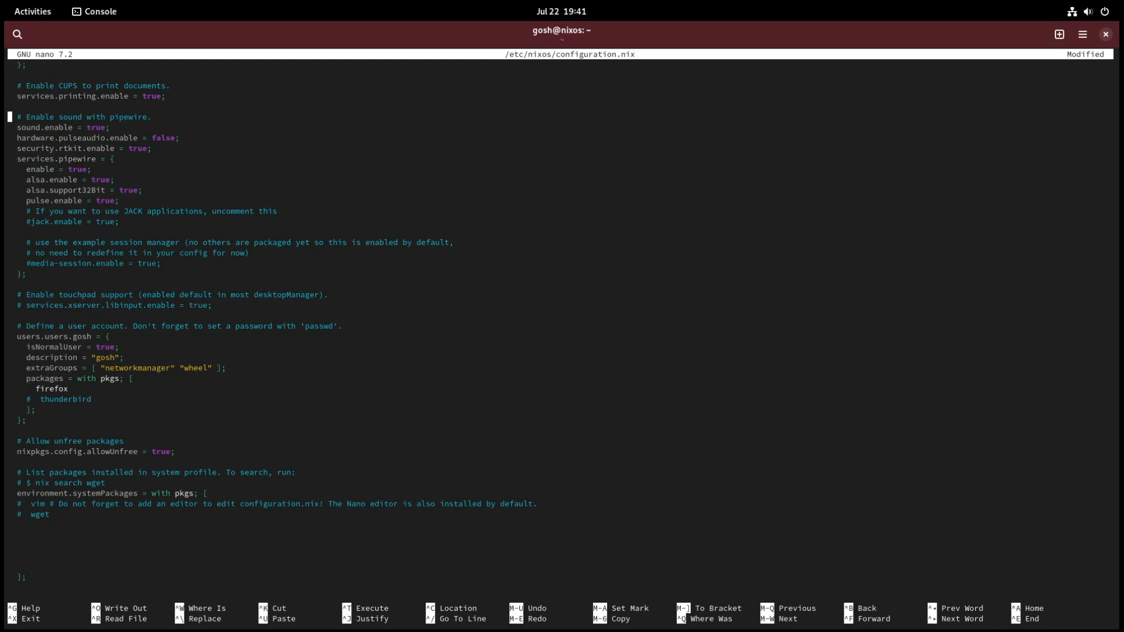
pyautogui.press('Down')
pyautogui.press('Down')
pyautogui.press('Down')
pyautogui.press('Down')
pyautogui.press('Down')
pyautogui.press('Down')
pyautogui.press('Down')
pyautogui.press('Down')
pyautogui.press('Up')
pyautogui.hotkey('alt', 'Tab')
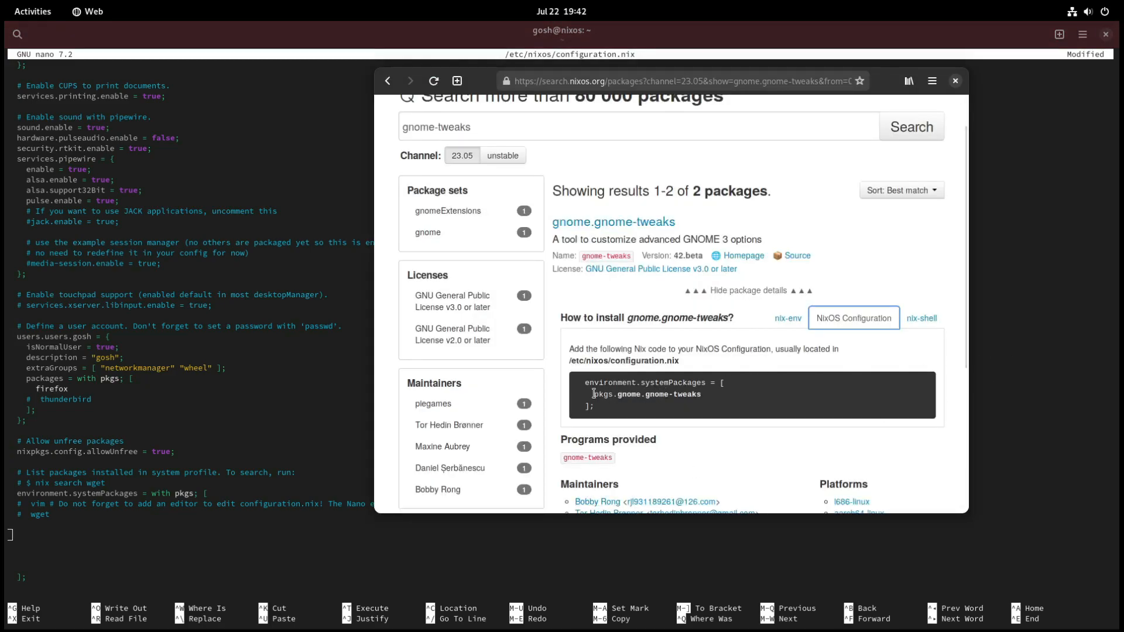
pyautogui.moveTo(594, 393); pyautogui.dragTo(700, 393)
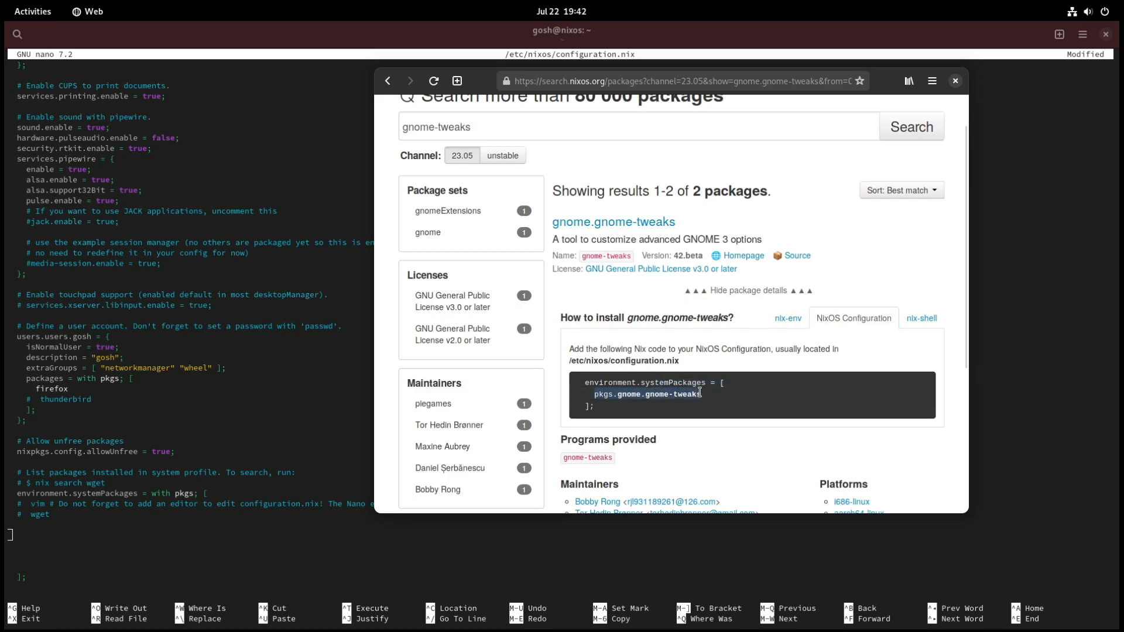
pyautogui.rightClick(611, 394)
pyautogui.click(638, 153)
pyautogui.click(33, 537)
pyautogui.rightClick(34, 537)
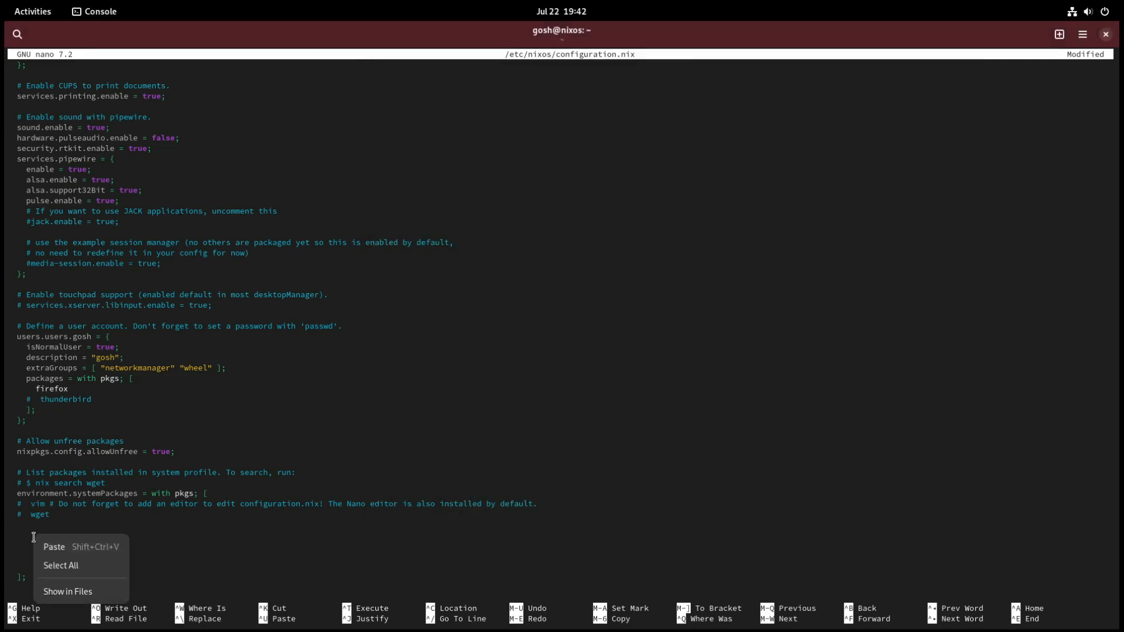
pyautogui.click(53, 547)
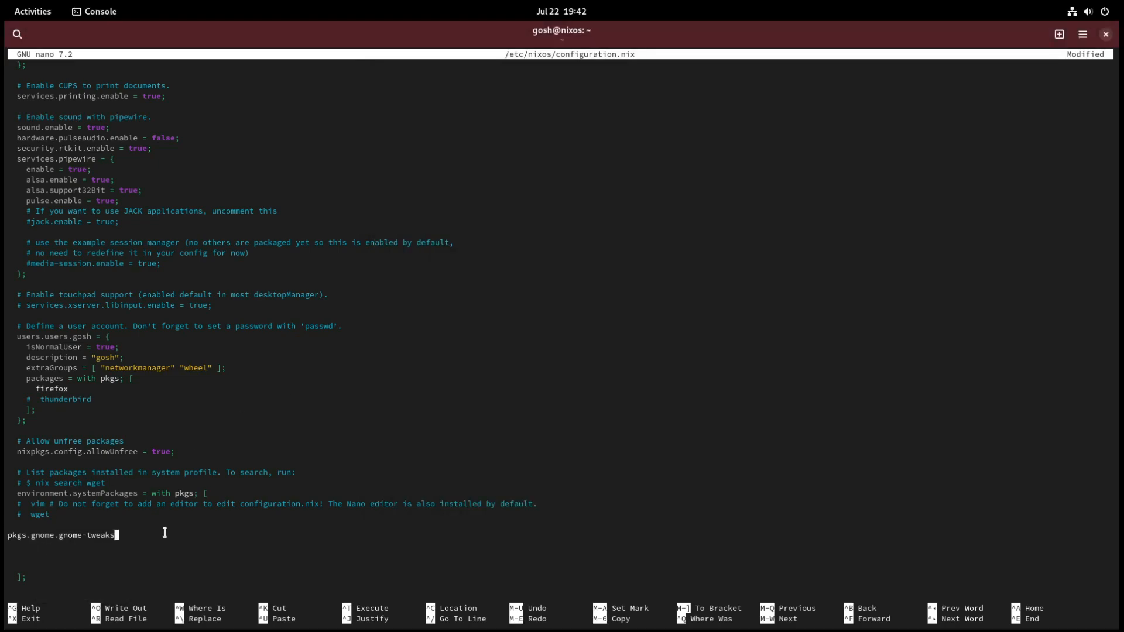
# Step: Indent the pasted pkgs.gnome.gnome-tweaks entry and start a new line below it
pyautogui.press('Left')
pyautogui.press('Left')
pyautogui.press('Left')
pyautogui.press('Left')
pyautogui.press('Left')
pyautogui.press('Left')
pyautogui.press('Left')
pyautogui.press('Left')
pyautogui.press('Left')
pyautogui.press('Left')
pyautogui.press('Left')
pyautogui.press('Left')
pyautogui.press('Left')
pyautogui.press('Left')
pyautogui.press('Left')
pyautogui.press('Left')
pyautogui.press('Left')
pyautogui.press('Left')
pyautogui.press('Left')
pyautogui.press('Left')
pyautogui.press('Right')
pyautogui.press('Right')
pyautogui.press('Right')
pyautogui.press('Right')
pyautogui.press('Right')
pyautogui.press('Right')
pyautogui.press('Right')
pyautogui.press('Right')
pyautogui.press('Right')
pyautogui.press('Right')
pyautogui.press('Right')
pyautogui.press('Right')
pyautogui.press('Right')
pyautogui.press('Right')
pyautogui.press('Right')
pyautogui.press('Right')
pyautogui.press('Right')
pyautogui.press('Right')
pyautogui.press('Right')
pyautogui.press('Right')
pyautogui.press('Right')
pyautogui.press('Right')
pyautogui.press('Right')
pyautogui.press('Left')
pyautogui.press('Left')
pyautogui.press('Return')
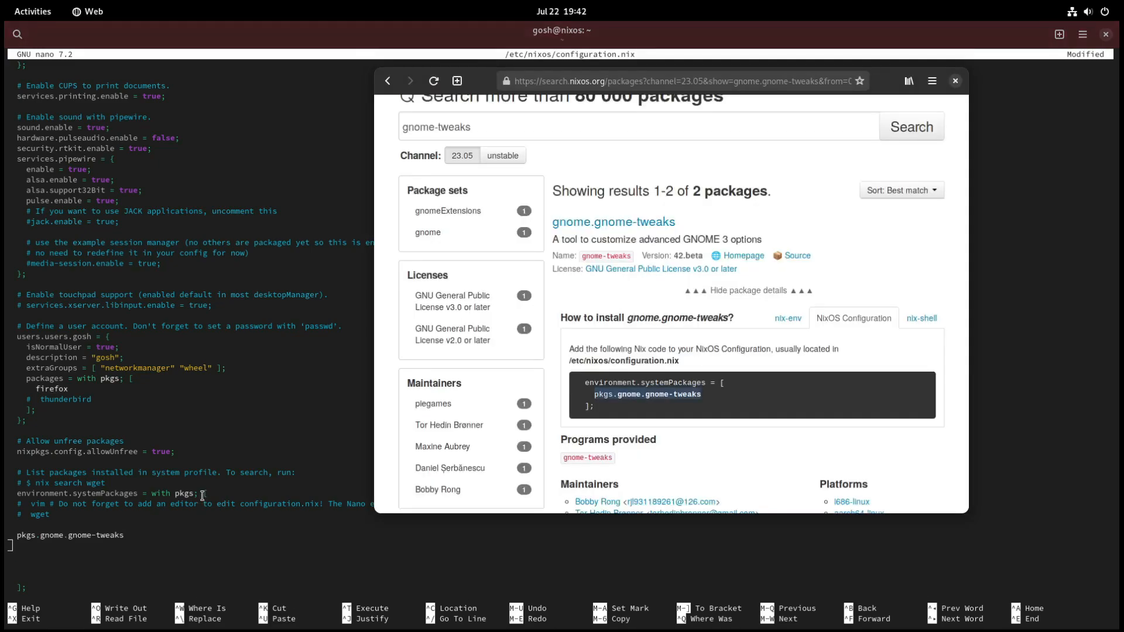
# Step: Switch back to the Web browser and search the NixOS packages for google-chrome
pyautogui.hotkey('alt', 'Tab')
pyautogui.scroll(2, 537, 178)
pyautogui.tripleClick(537, 178)
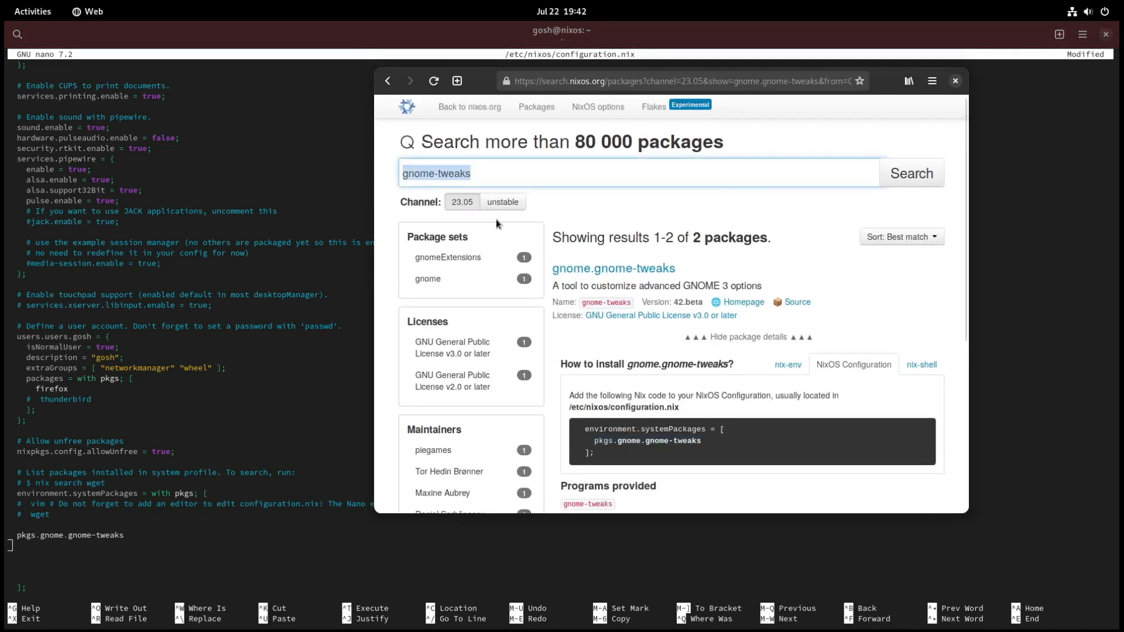
pyautogui.write('google-chrome')
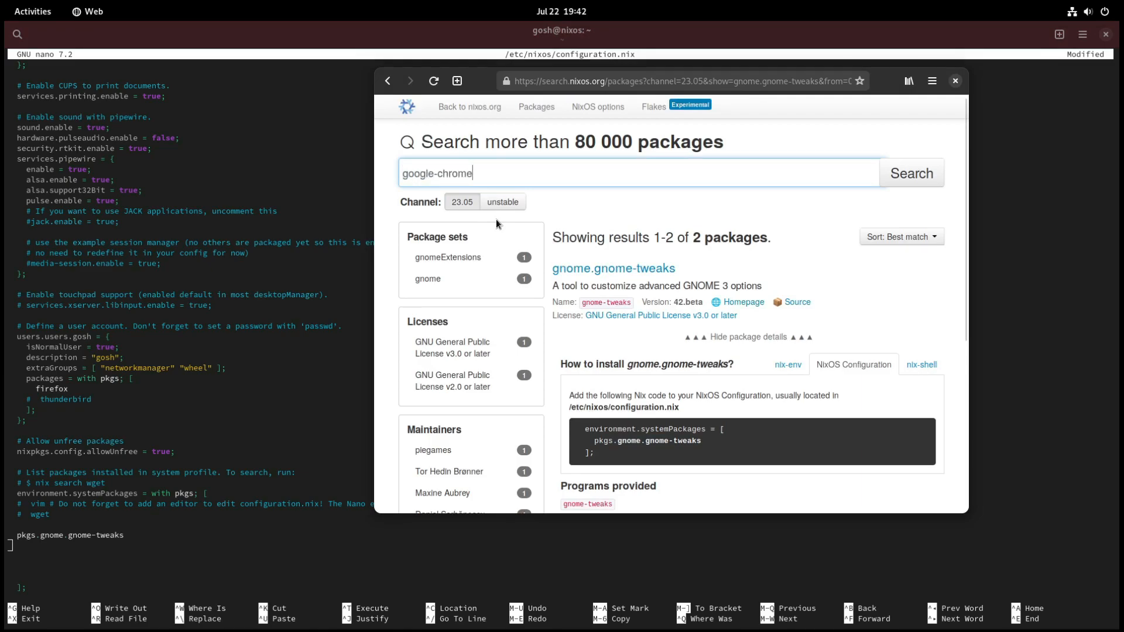
pyautogui.press('Return')
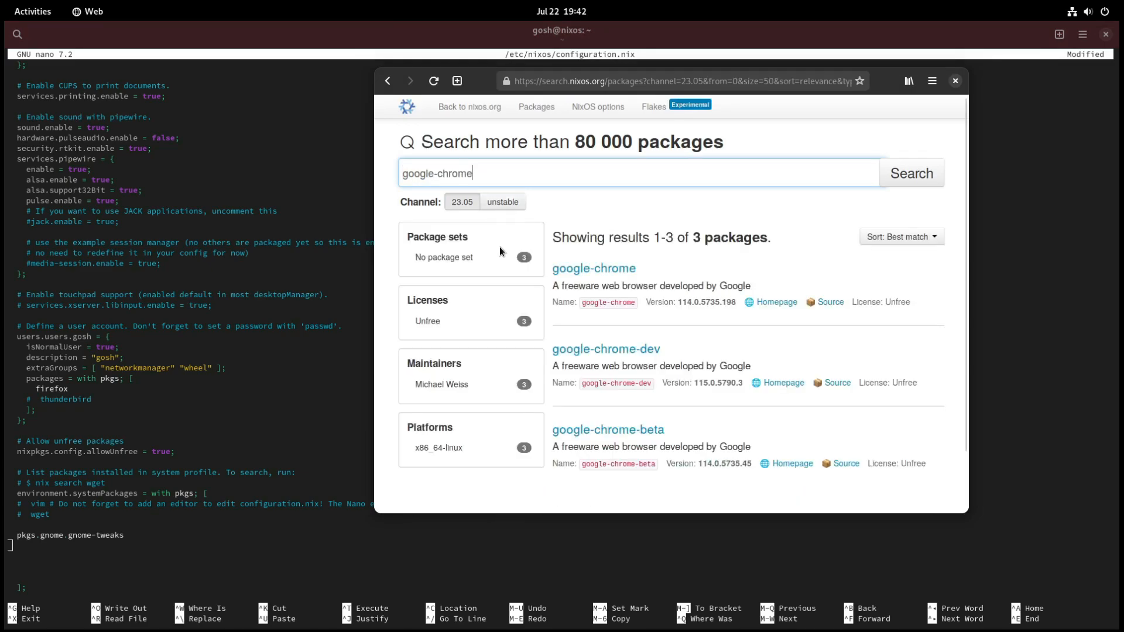
# Step: Copy pkgs.google-chrome from the google-chrome package's NixOS Configuration snippet and paste it below pkgs.gnome.gnome-tweaks in configuration.nix
pyautogui.click(596, 268)
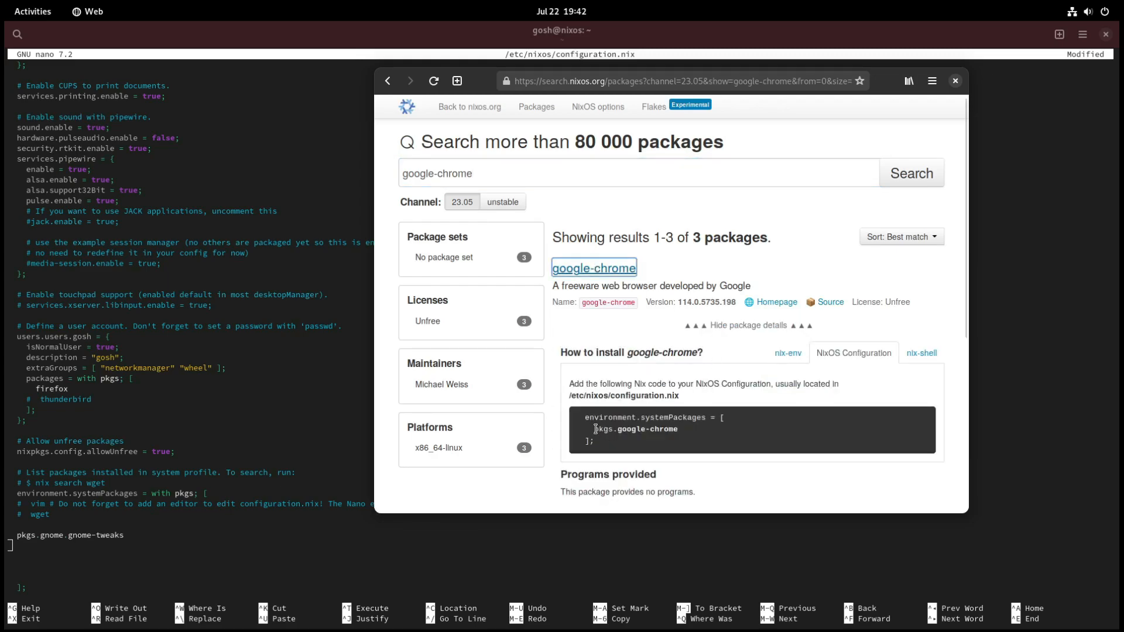
pyautogui.moveTo(594, 429); pyautogui.dragTo(680, 429)
pyautogui.rightClick(661, 426)
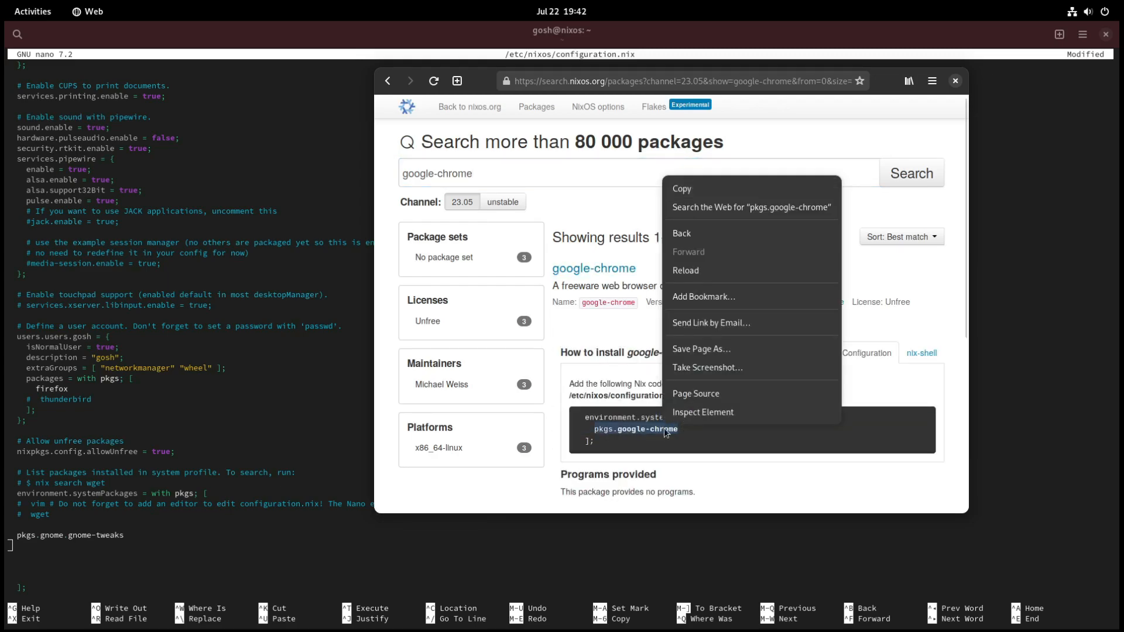
pyautogui.click(679, 186)
pyautogui.click(79, 546)
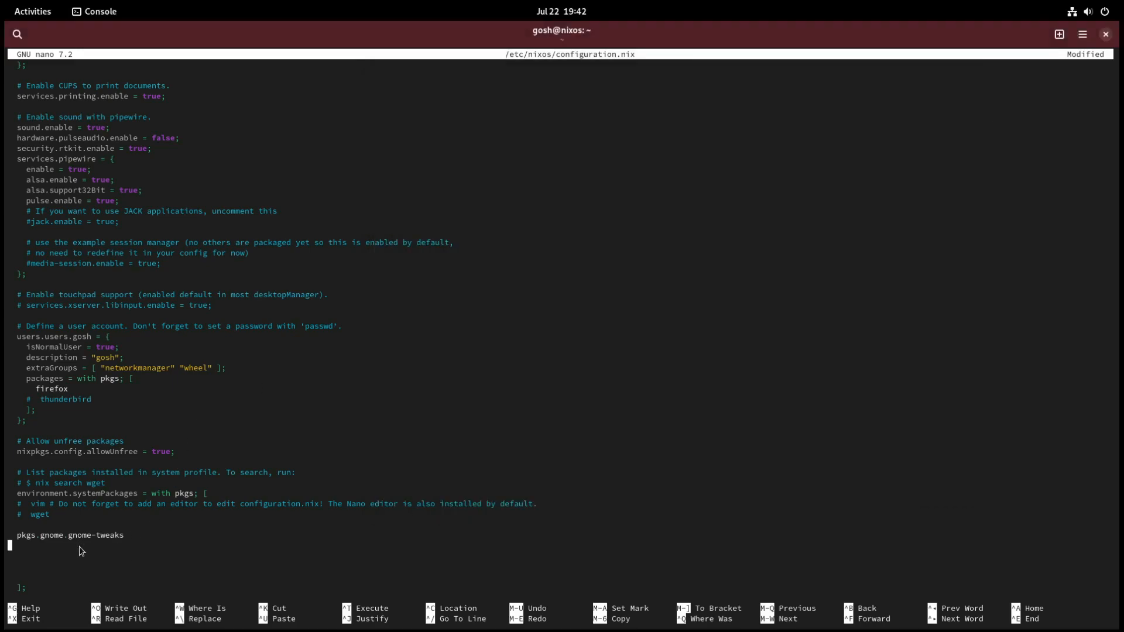
pyautogui.rightClick(79, 546)
pyautogui.click(103, 559)
# Step: Indent the pasted pkgs.google-chrome entry to align with pkgs.gnome.gnome-tweaks and switch back to the Web browser
pyautogui.press('Left')
pyautogui.press('Left')
pyautogui.press('Left')
pyautogui.press('Left')
pyautogui.press('Left')
pyautogui.press('Left')
pyautogui.press('Left')
pyautogui.press('Left')
pyautogui.press('Left')
pyautogui.press('Left')
pyautogui.press('Left')
pyautogui.press('Left')
pyautogui.press('Left')
pyautogui.press('Left')
pyautogui.press('Left')
pyautogui.press('Left')
pyautogui.press('Left')
pyautogui.press('Left')
pyautogui.press('Right')
pyautogui.press('Right')
pyautogui.press('Right')
pyautogui.press('Right')
pyautogui.press('Right')
pyautogui.press('Right')
pyautogui.press('Right')
pyautogui.press('Right')
pyautogui.press('Right')
pyautogui.press('Right')
pyautogui.press('Right')
pyautogui.press('Right')
pyautogui.press('Right')
pyautogui.press('Right')
pyautogui.press('Right')
pyautogui.press('Right')
pyautogui.press('Right')
pyautogui.press('Right')
pyautogui.hotkey('alt', 'Tab')
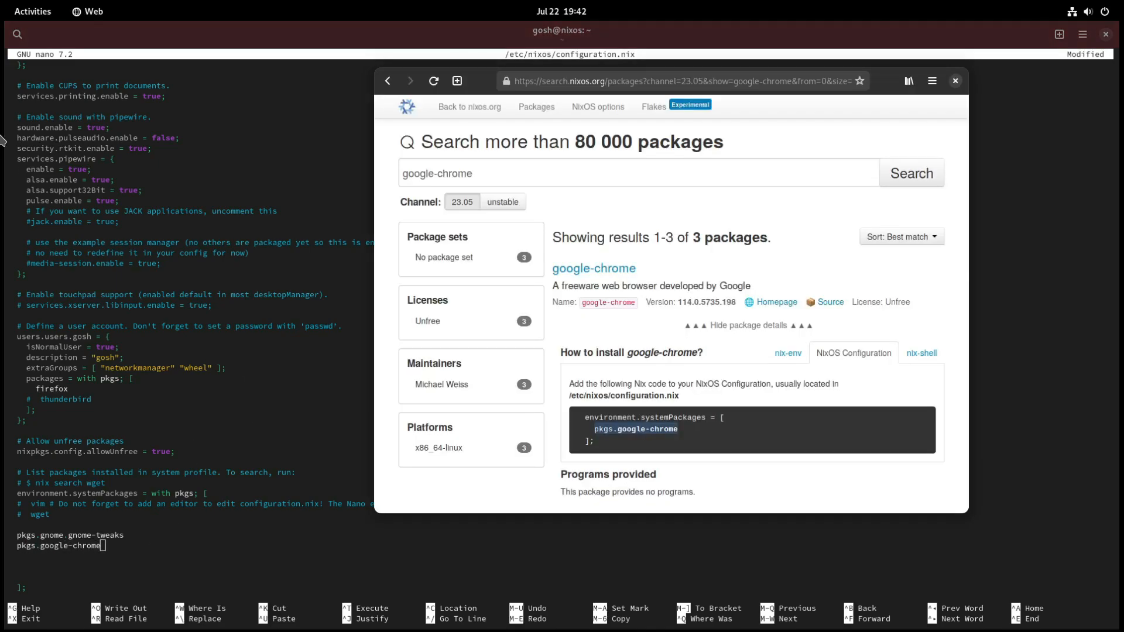
pyautogui.click(42, 15)
pyautogui.write('vlc')
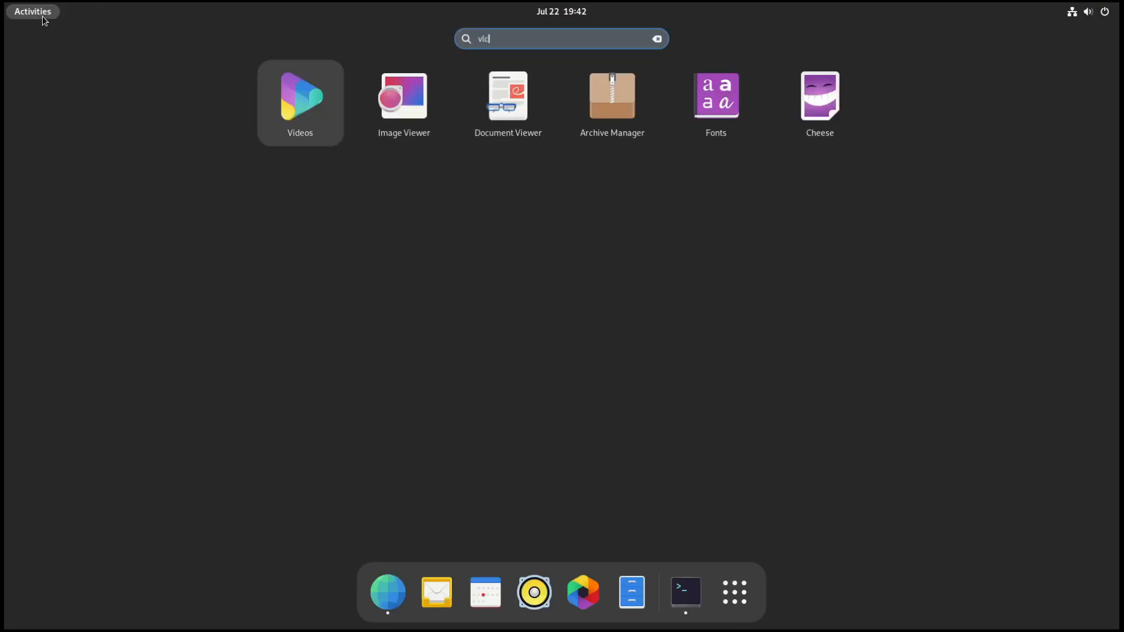
pyautogui.press('Escape')
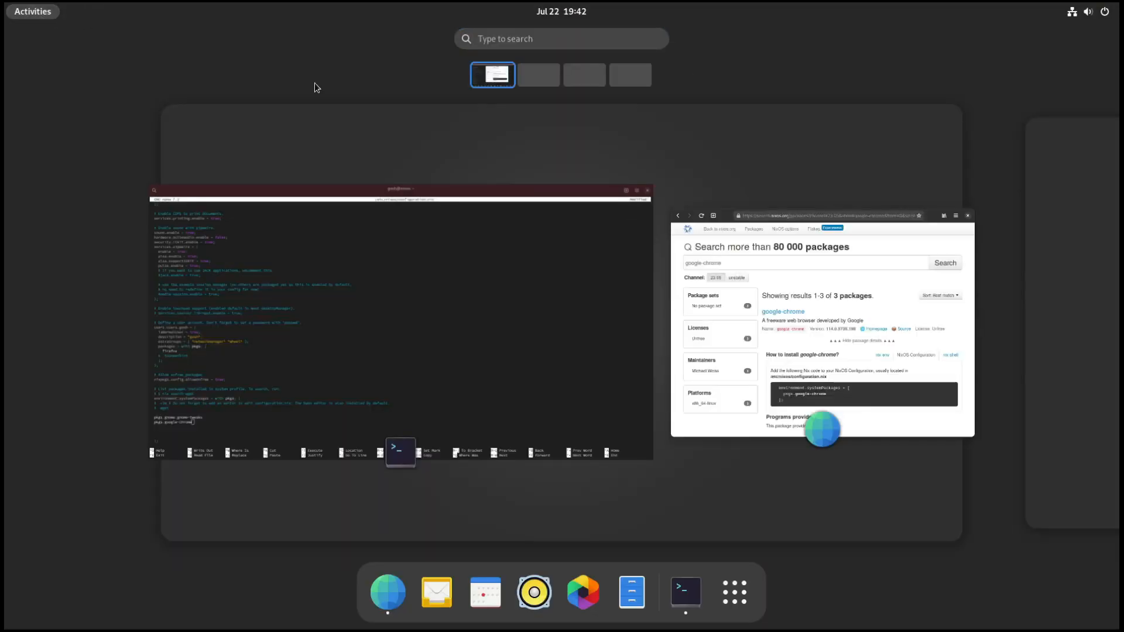
pyautogui.click(783, 289)
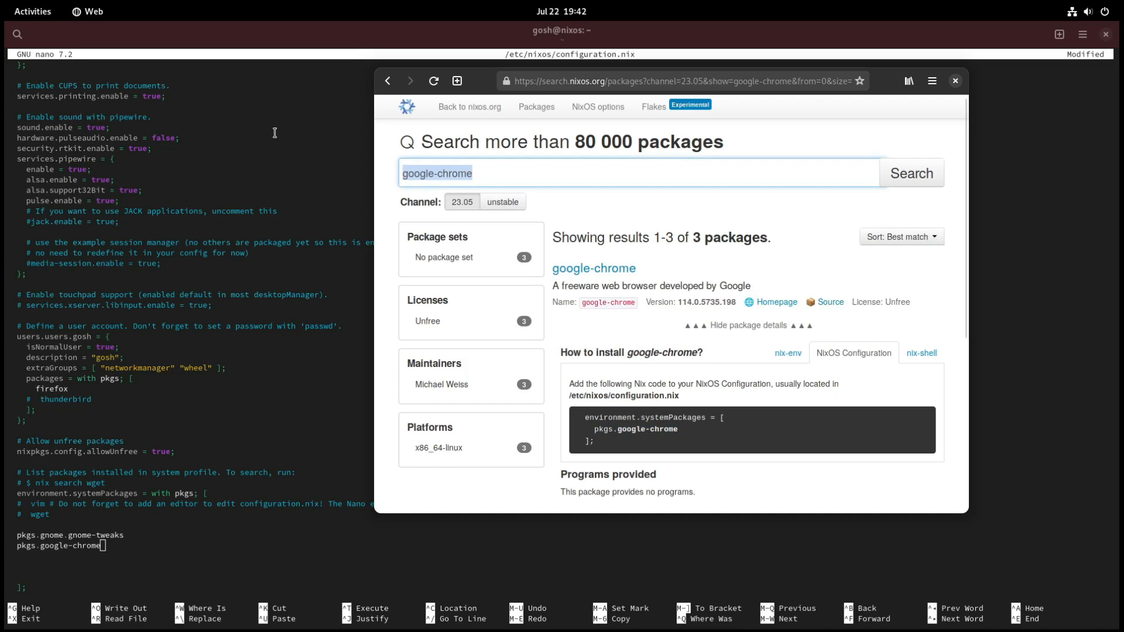
# Step: Search the NixOS packages for vlc and copy pkgs.vlc from its NixOS Configuration snippet
pyautogui.write('vlc')
pyautogui.press('Return')
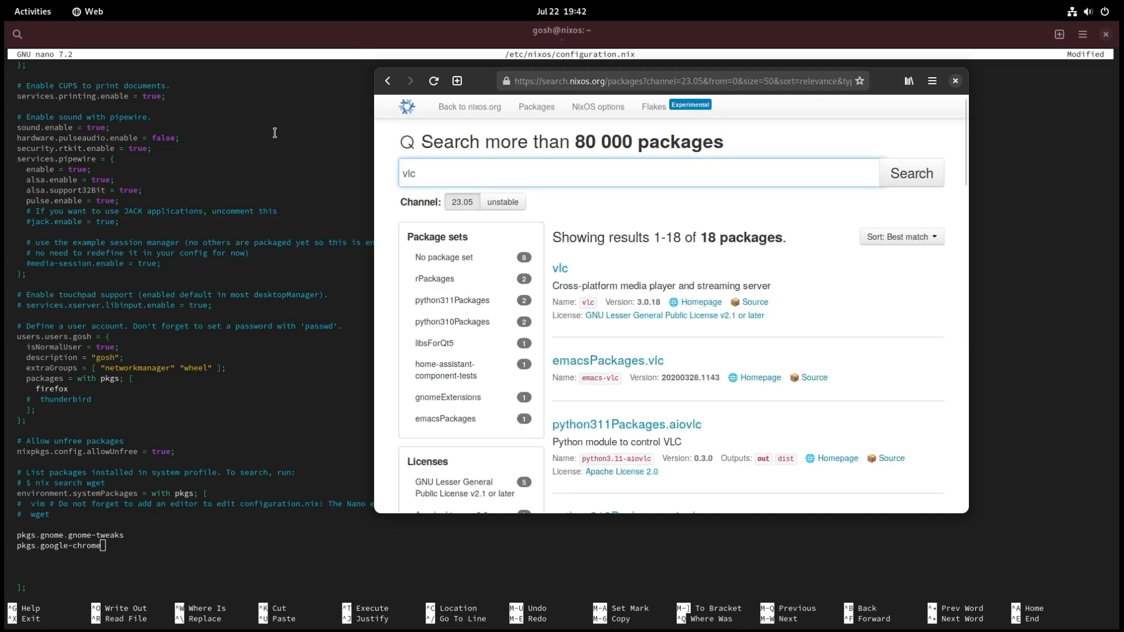
pyautogui.click(560, 269)
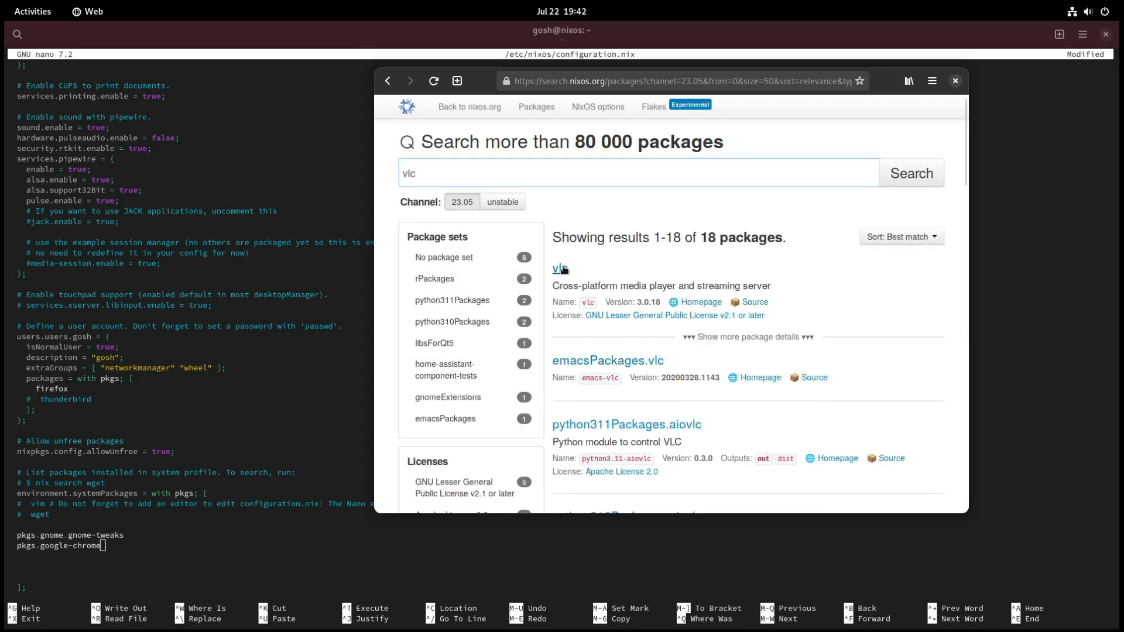
pyautogui.moveTo(642, 443); pyautogui.dragTo(599, 444)
pyautogui.rightClick(608, 438)
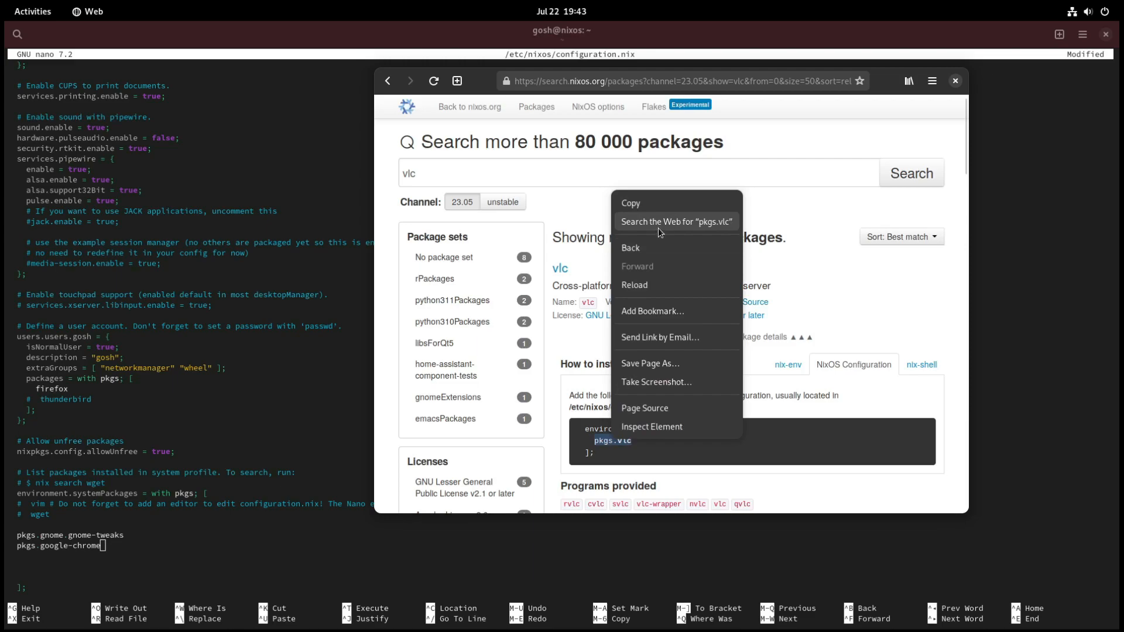
pyautogui.click(651, 203)
# Step: Return to the terminal, paste pkgs.vlc on a new line below pkgs.google-chrome, and indent it to match
pyautogui.click(131, 520)
pyautogui.press('Return')
pyautogui.rightClick(182, 532)
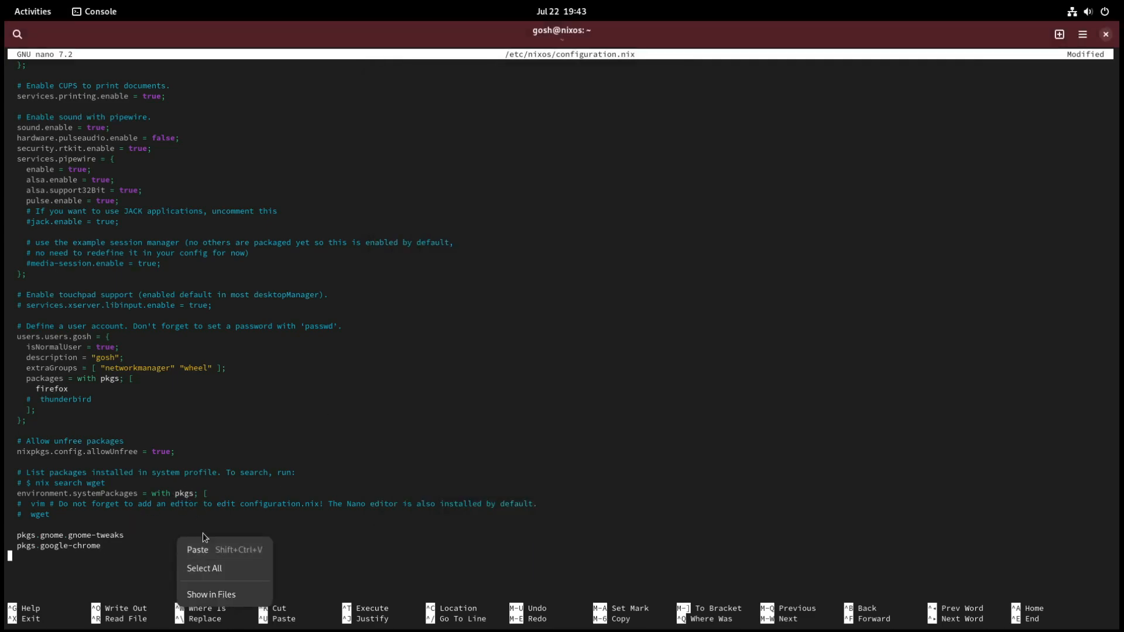
pyautogui.click(206, 556)
pyautogui.press('Left')
pyautogui.press('Left')
pyautogui.press('Left')
pyautogui.press('Left')
pyautogui.press('Left')
pyautogui.press('Left')
pyautogui.press('Left')
pyautogui.press('Left')
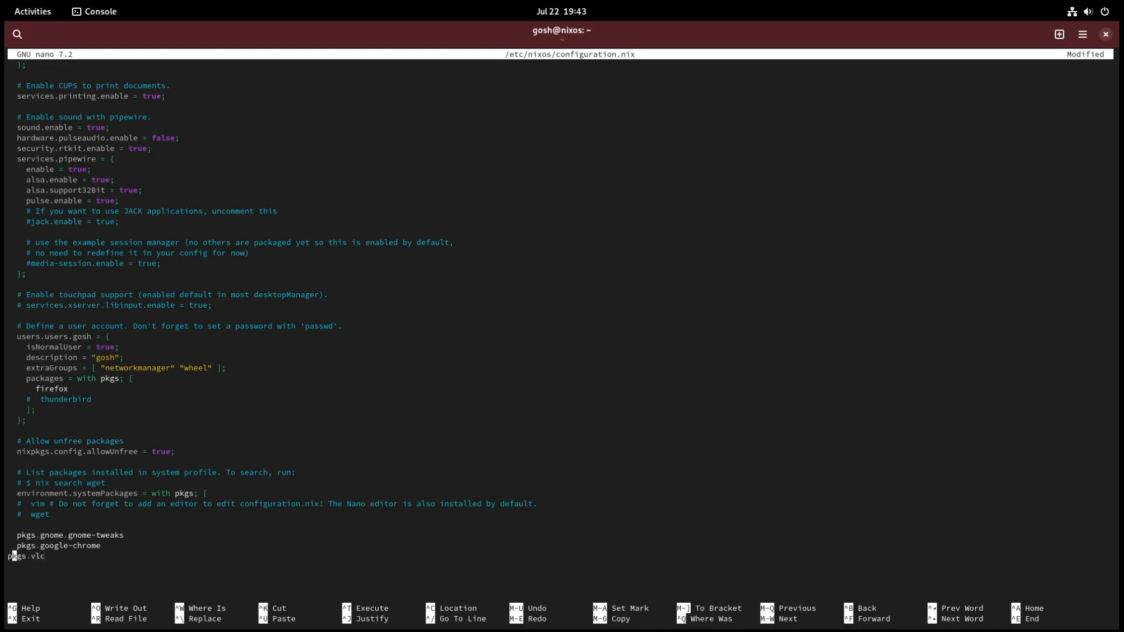
# Step: Save the changes to /etc/nixos/configuration.nix and exit nano
pyautogui.scroll(-4, 552, 573)
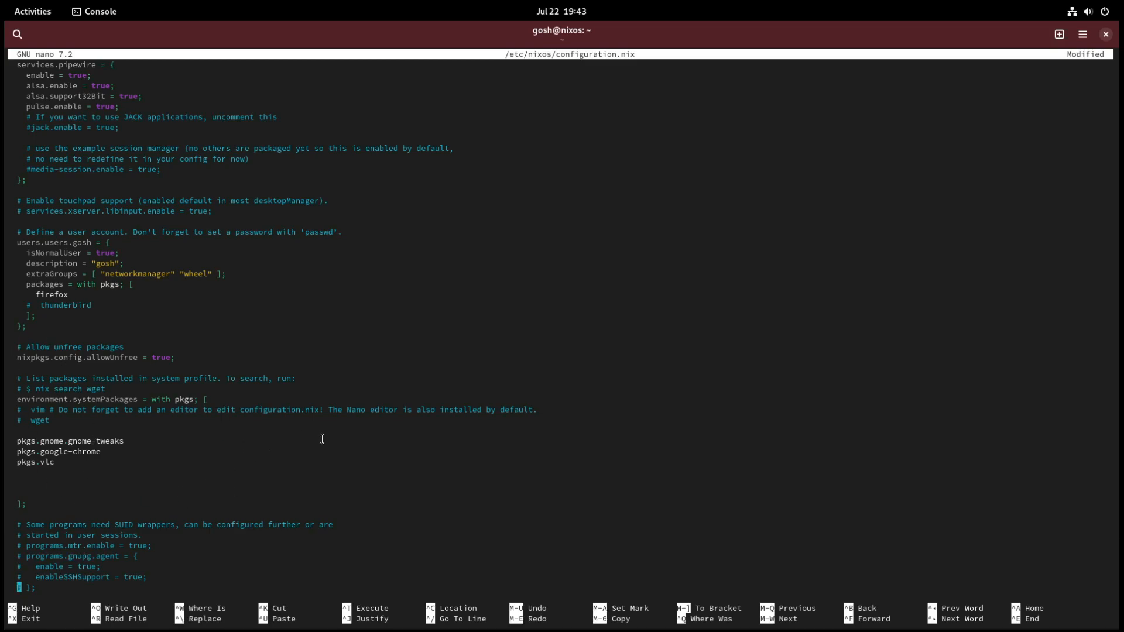
pyautogui.hotkey('ctrl', 'o')
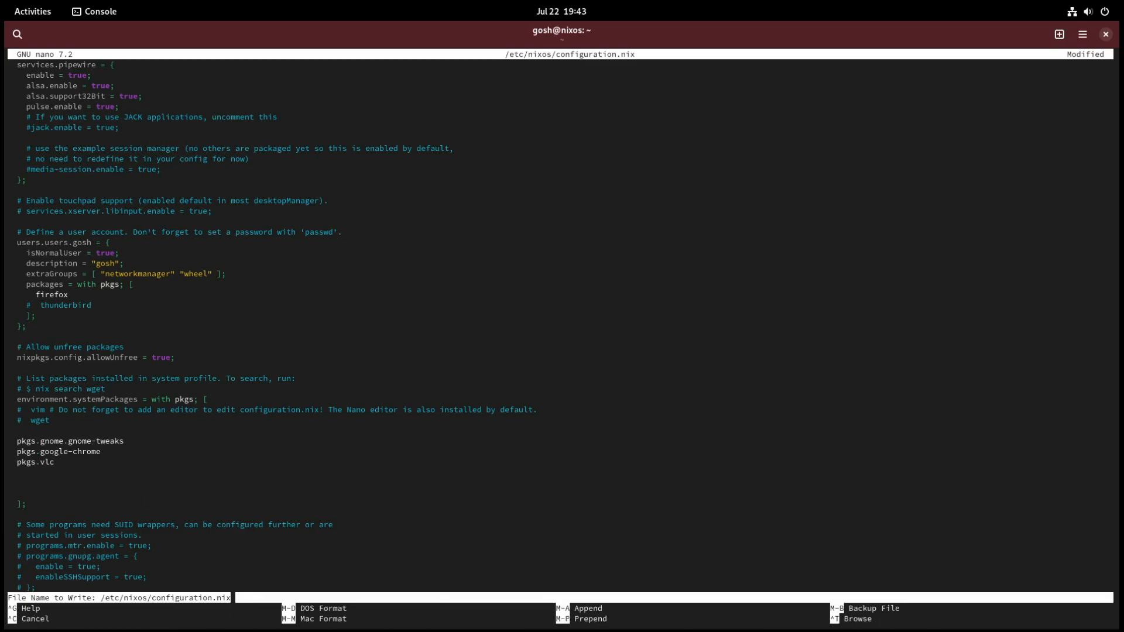
pyautogui.press('Return')
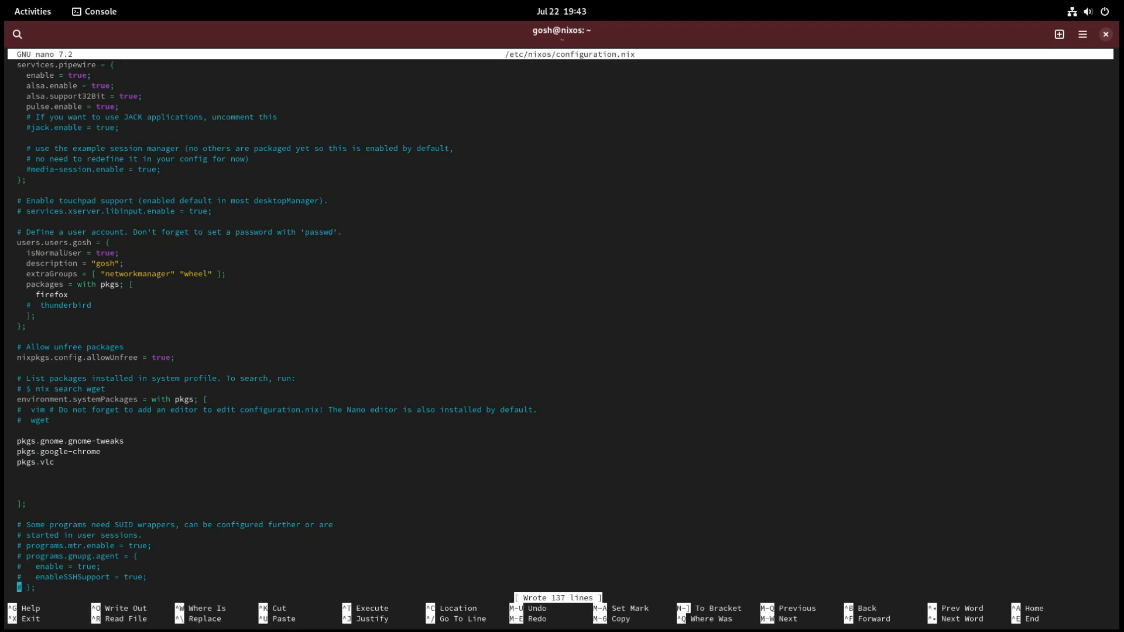
pyautogui.hotkey('ctrl', 'x')
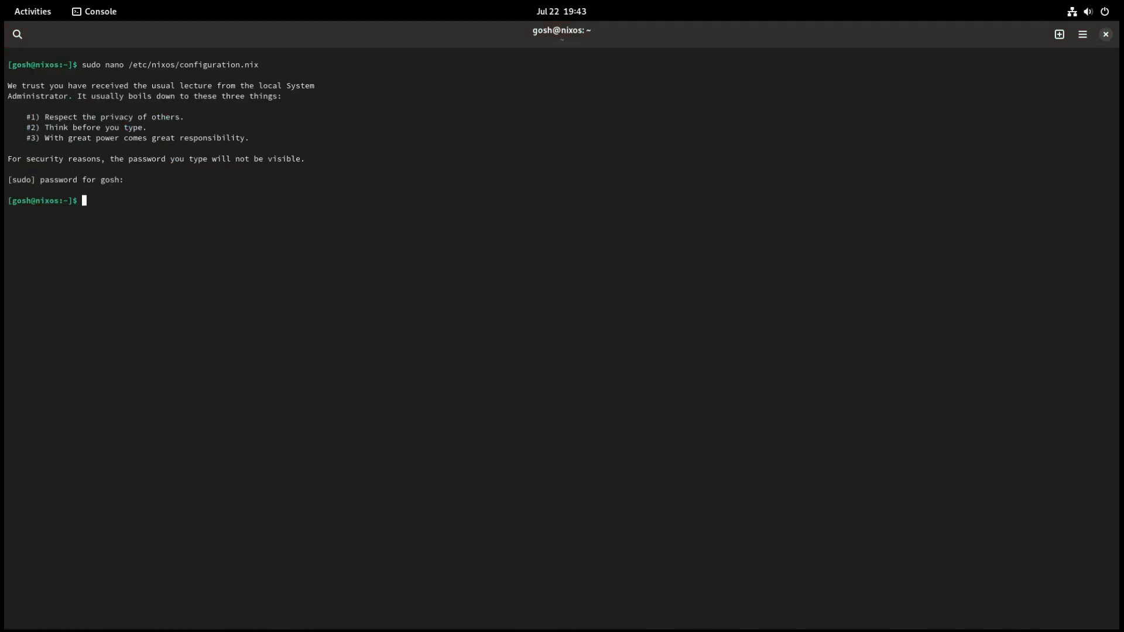
# Step: Apply the new configuration with sudo nixos-rebuild switch, authenticating with the sudo password
pyautogui.write('sudo nixos-rebuild switch')
pyautogui.press('Return')
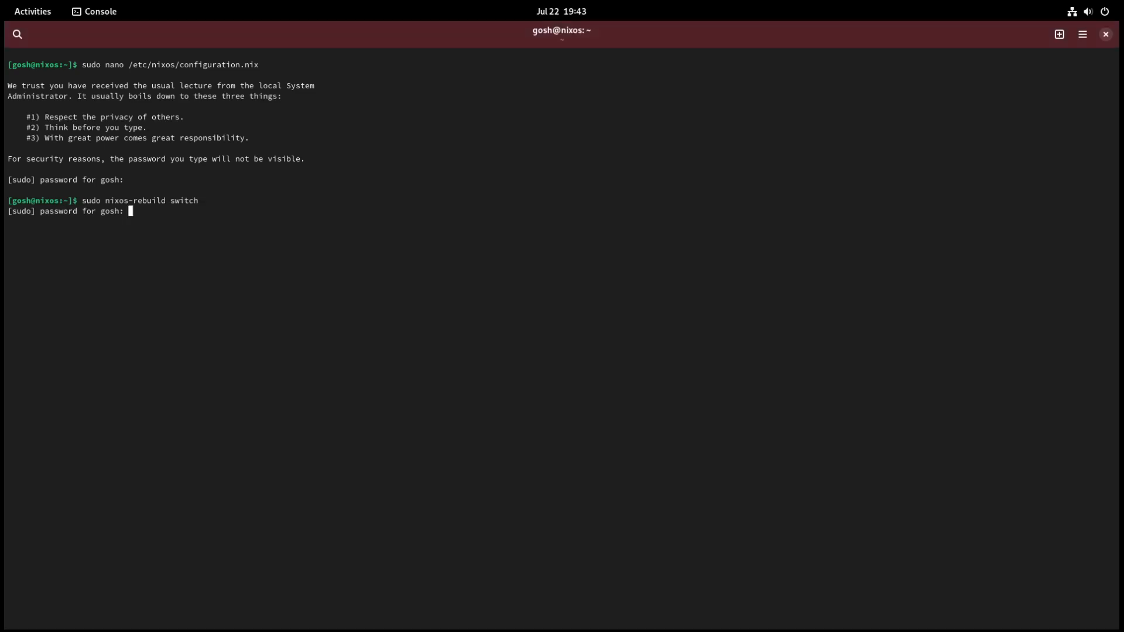
pyautogui.press('Return')
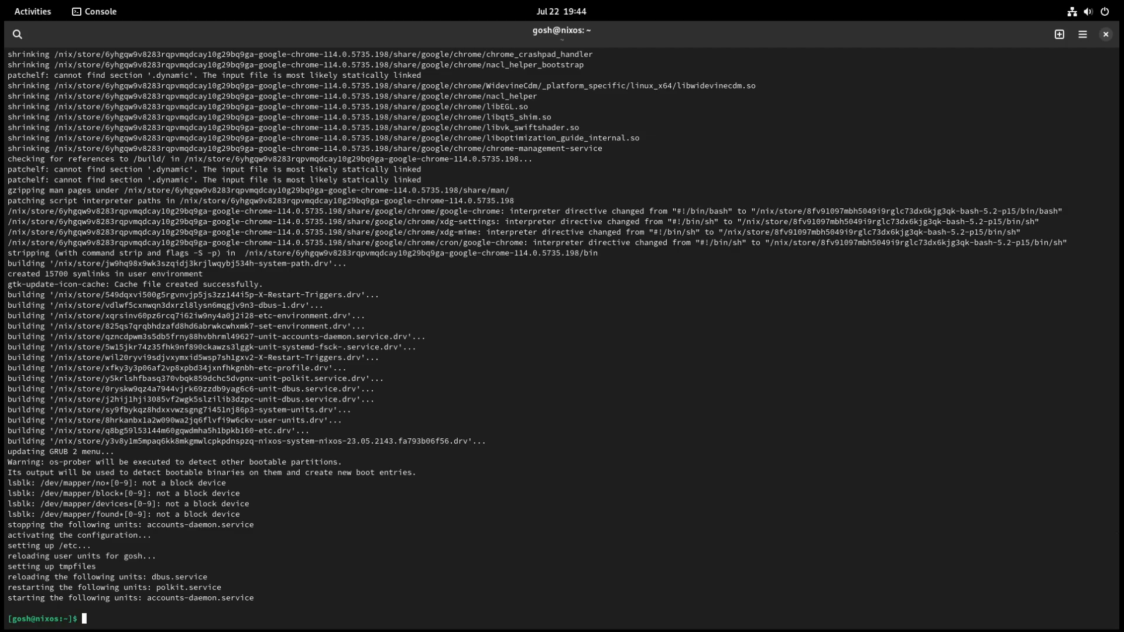
# Step: Reboot the system from the terminal and log back in to the desktop with the account password
pyautogui.write('reboot')
pyautogui.press('Return')
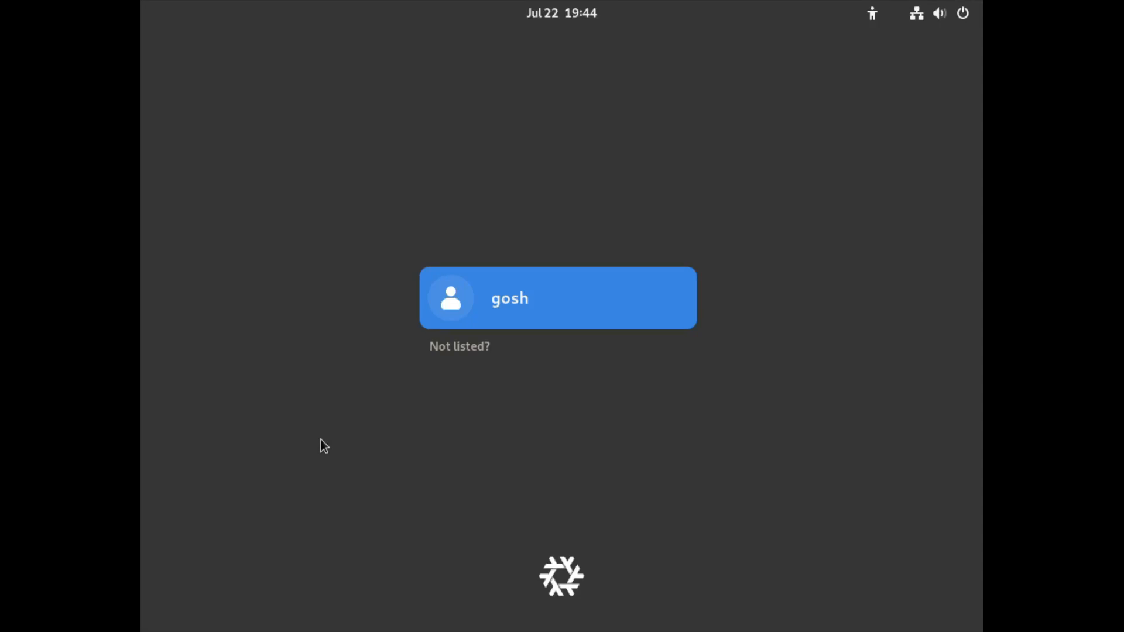
pyautogui.press('Return')
pyautogui.write('••••')
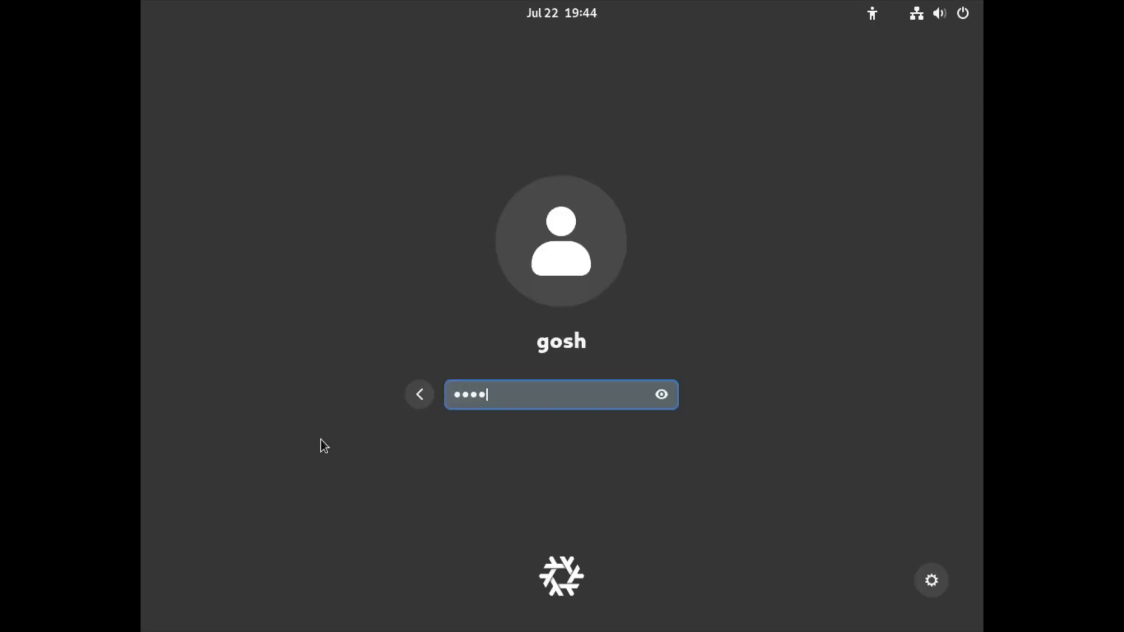
pyautogui.press('Return')
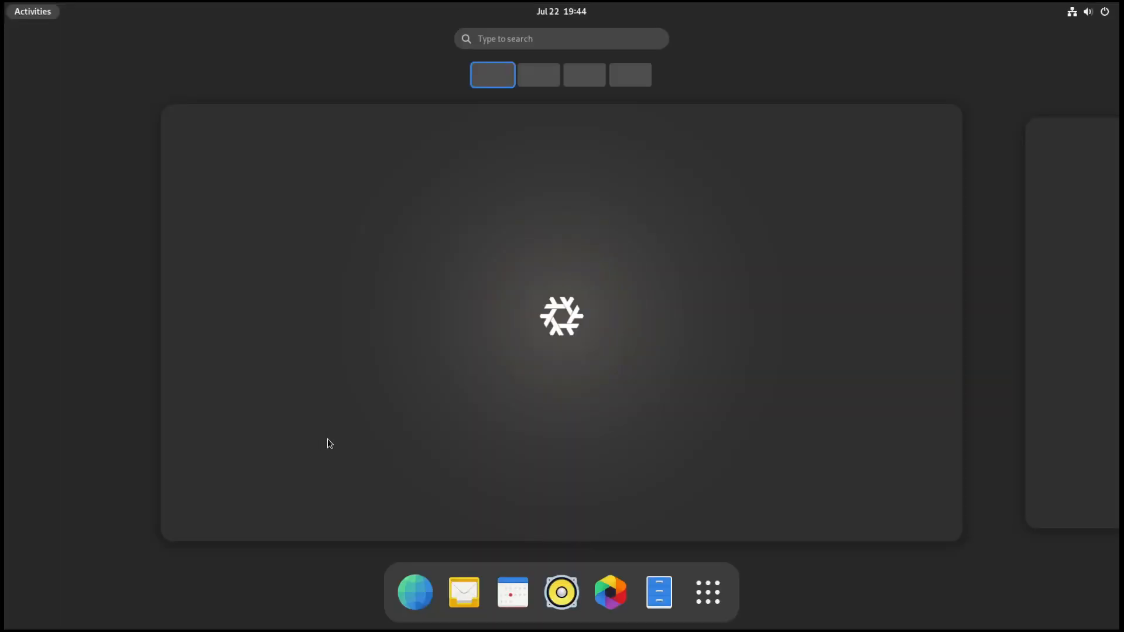
# Step: Launch VLC media player from the installed applications to check that it runs, and close it
pyautogui.click(711, 587)
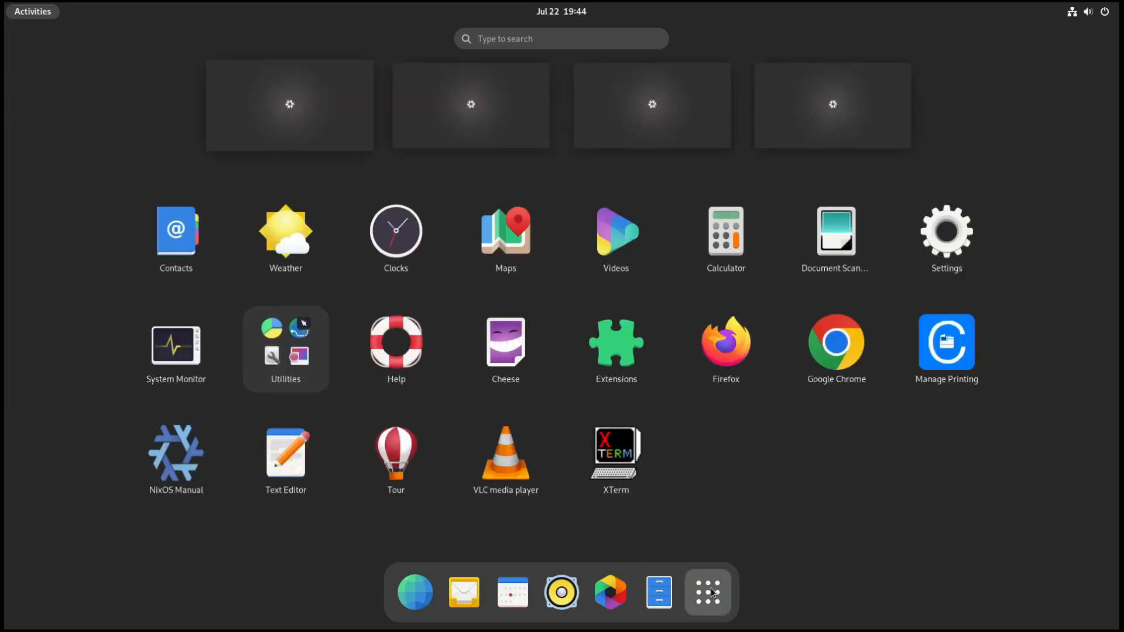
pyautogui.click(509, 479)
pyautogui.click(652, 433)
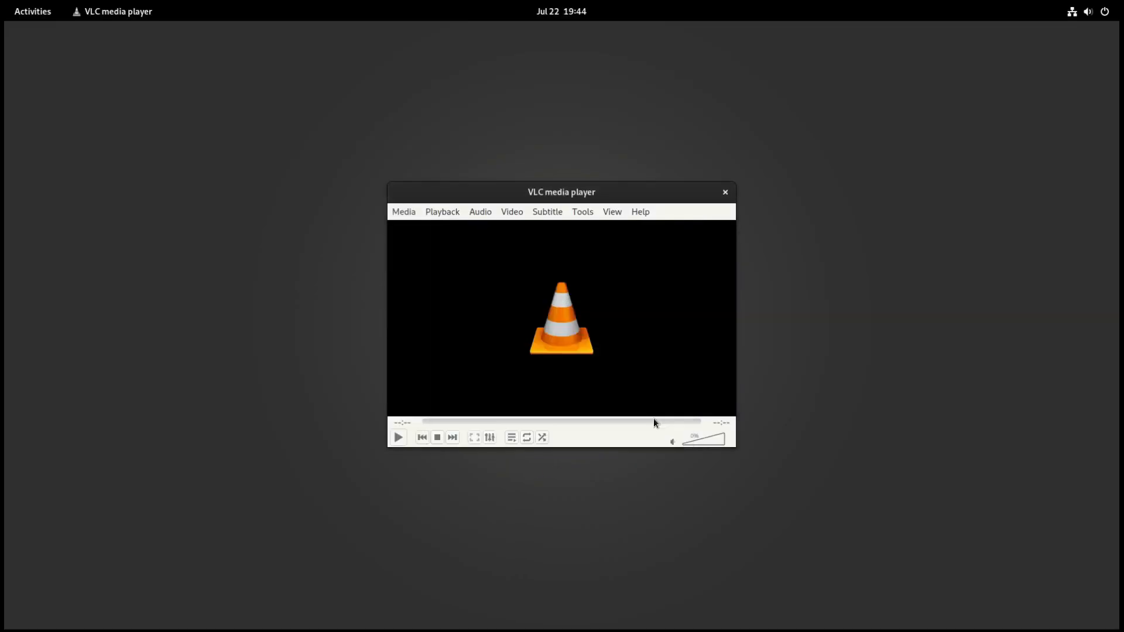
pyautogui.click(725, 193)
# Step: Find and launch Tweaks, and look over its Appearance, Top Bar and Startup Applications settings
pyautogui.press('super')
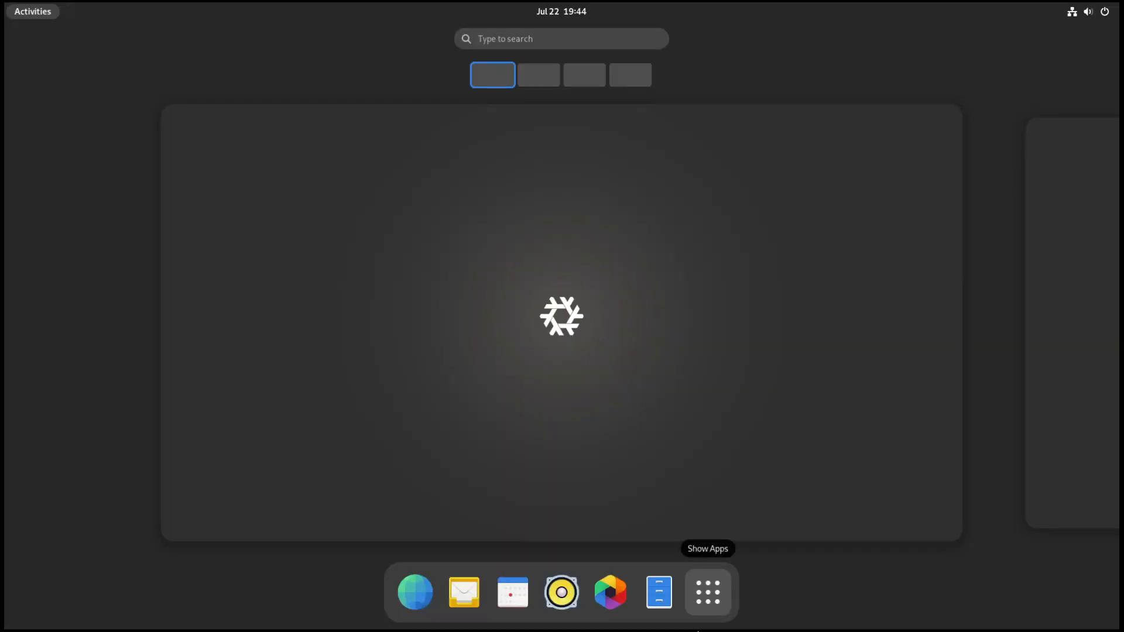
pyautogui.click(708, 592)
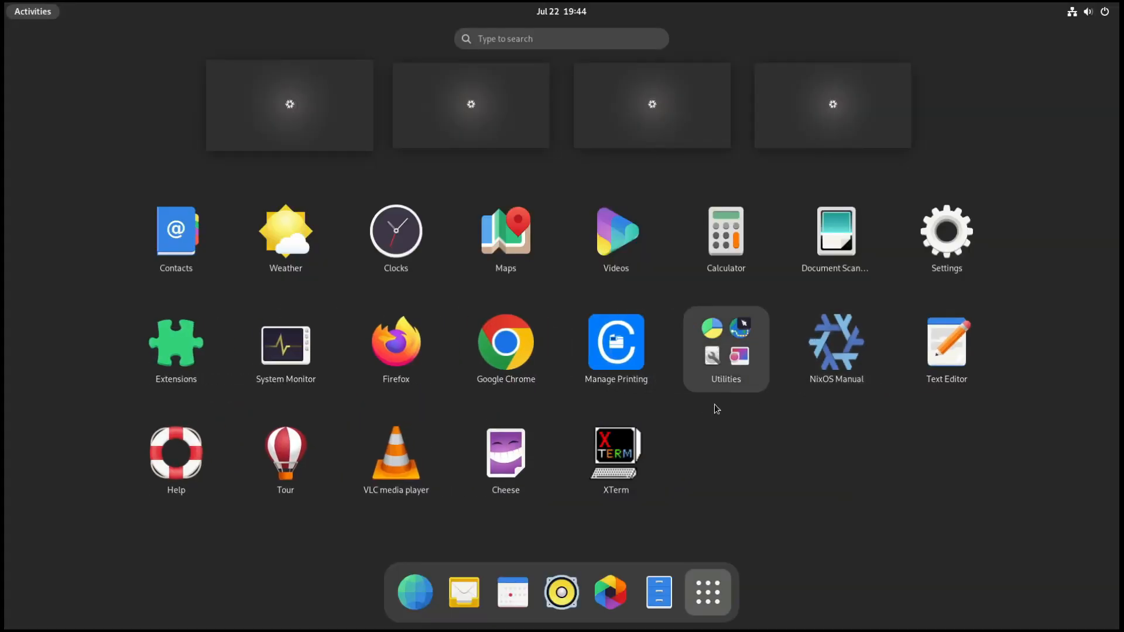
pyautogui.write('tw')
pyautogui.click(519, 124)
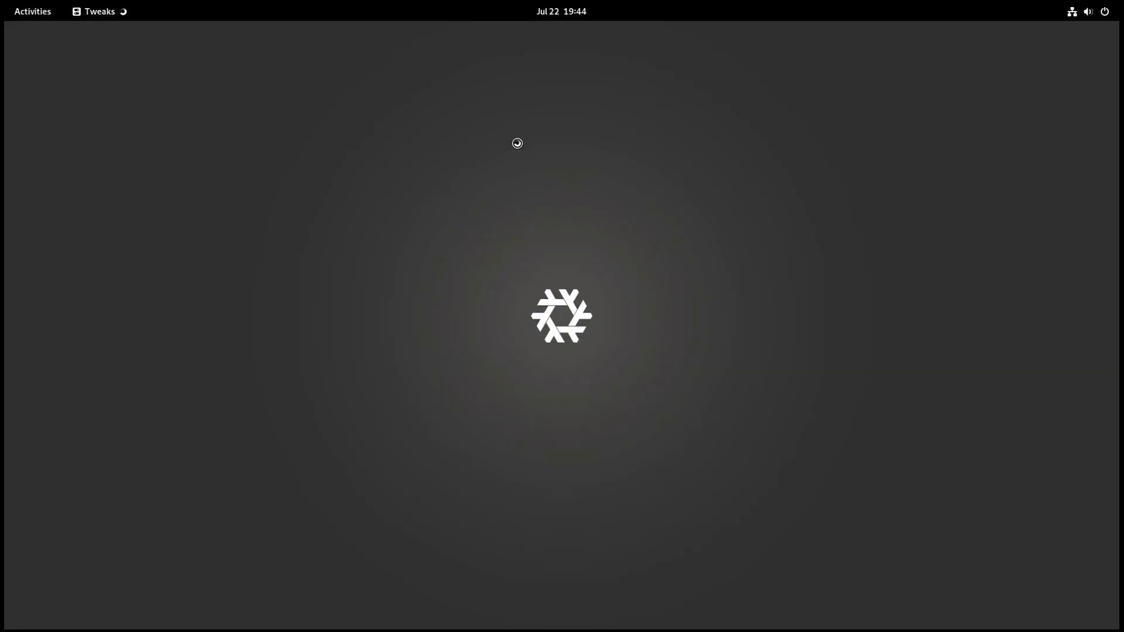
pyautogui.click(541, 294)
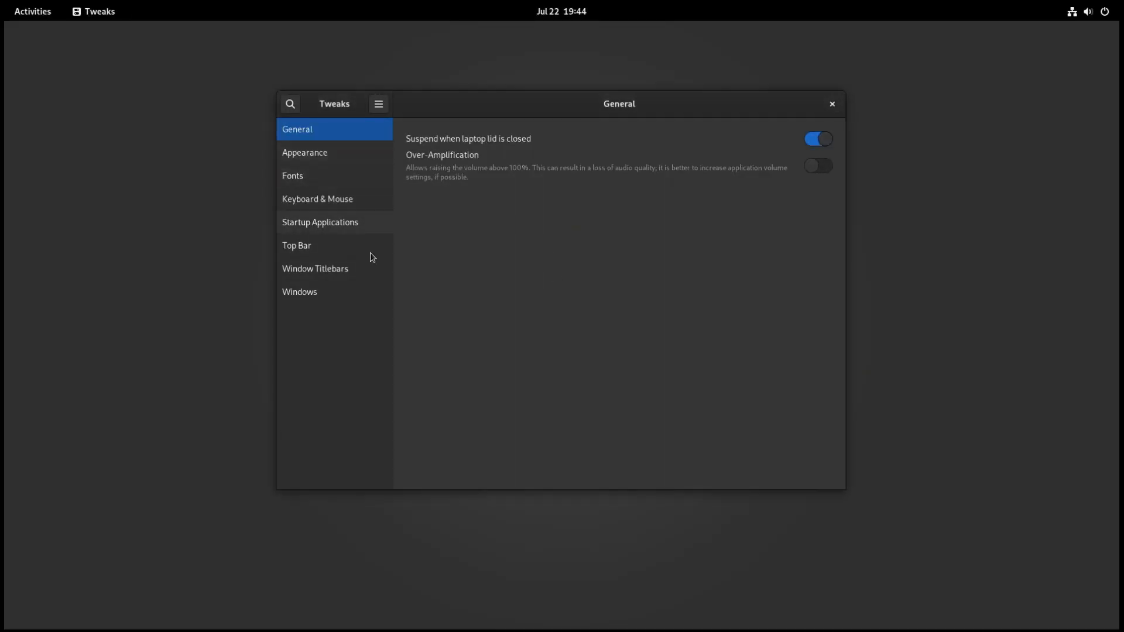
pyautogui.click(334, 152)
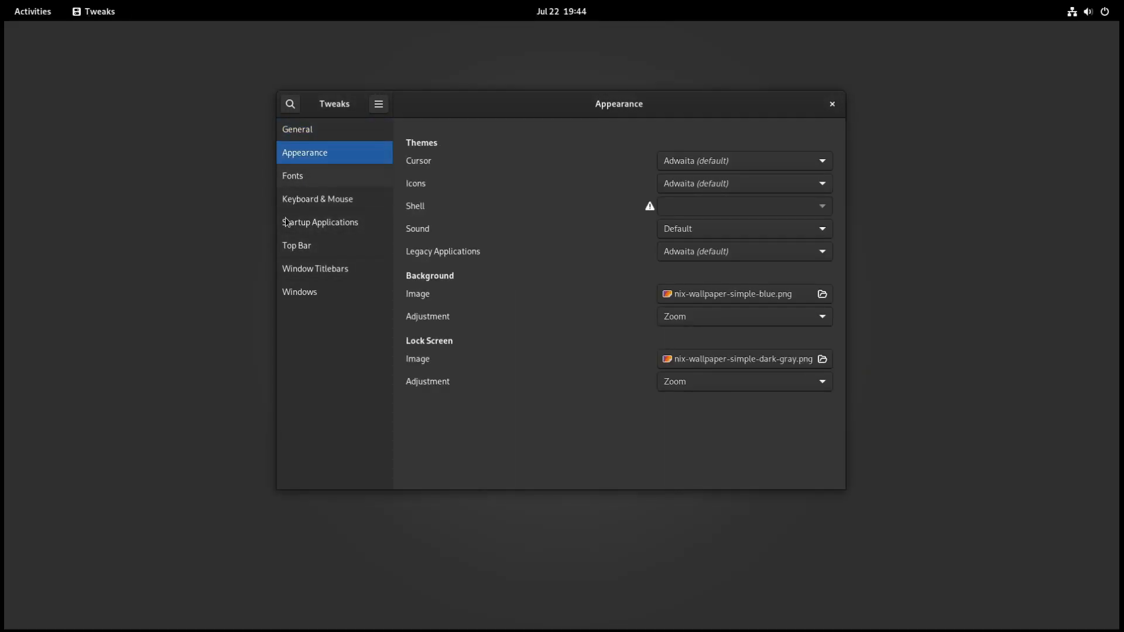
pyautogui.click(318, 248)
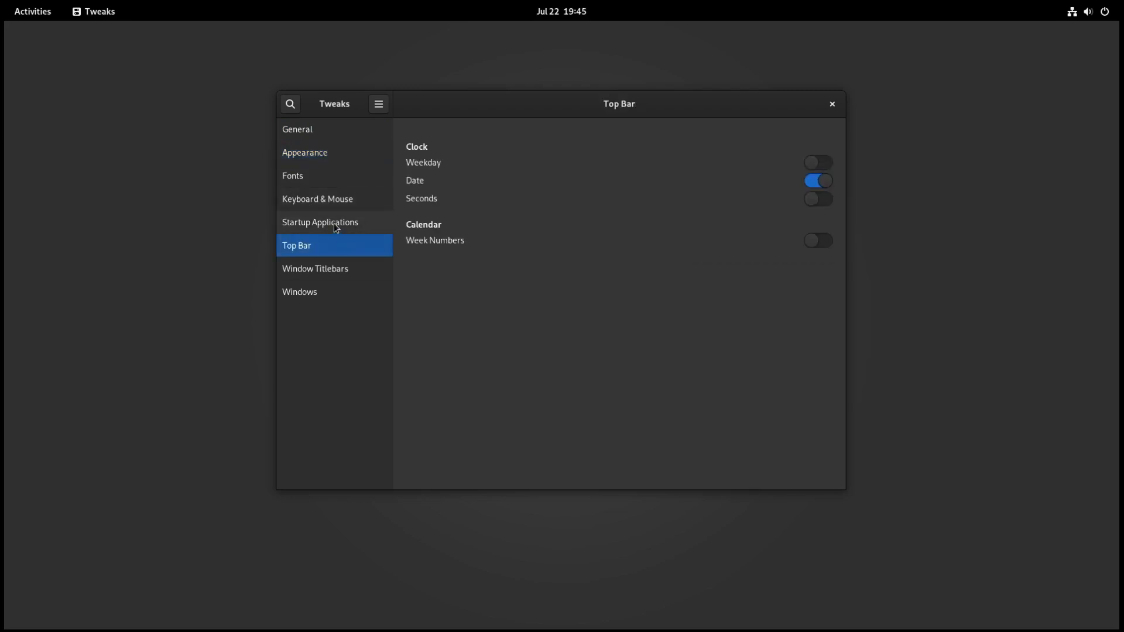
pyautogui.click(336, 227)
# Step: Enable the Maximize and Minimize titlebar buttons, set their placement to Left, and close Tweaks
pyautogui.click(326, 269)
pyautogui.click(817, 253)
pyautogui.click(819, 272)
pyautogui.click(774, 288)
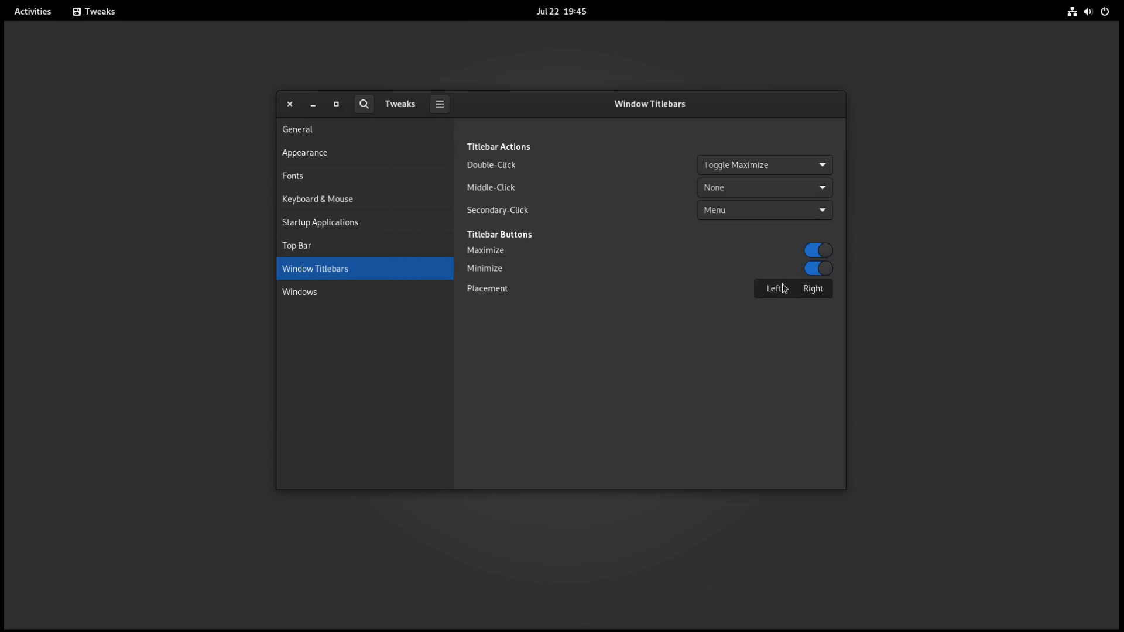
pyautogui.click(291, 104)
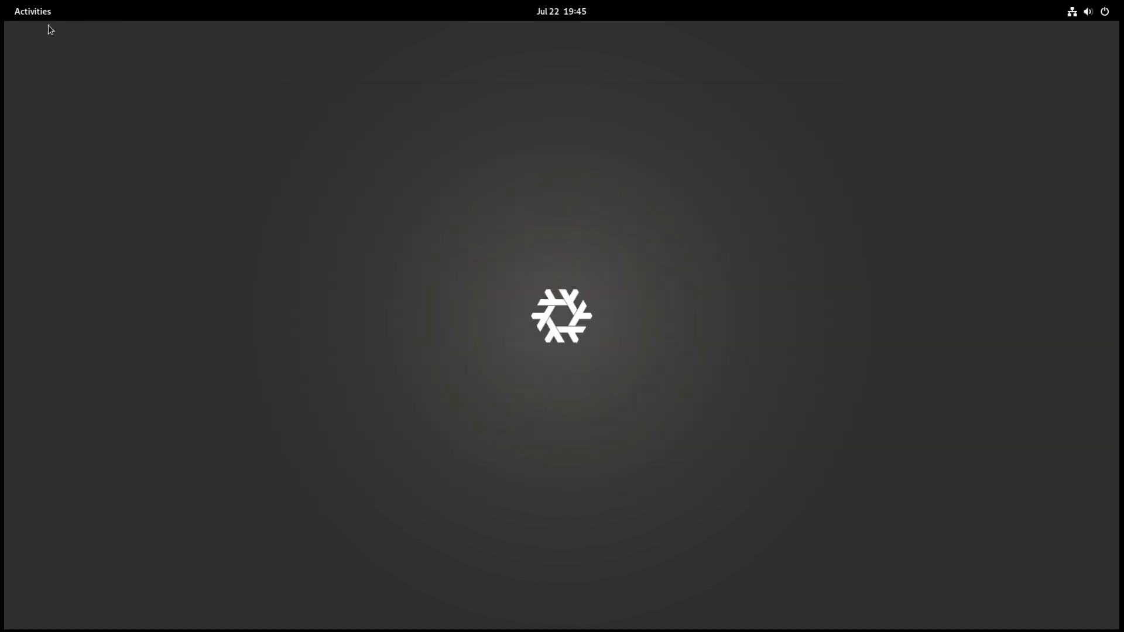
# Step: Launch Google Chrome, accept its welcome dialog with both options unticked, and close the browser
pyautogui.moveTo(2, 1)
pyautogui.click(715, 594)
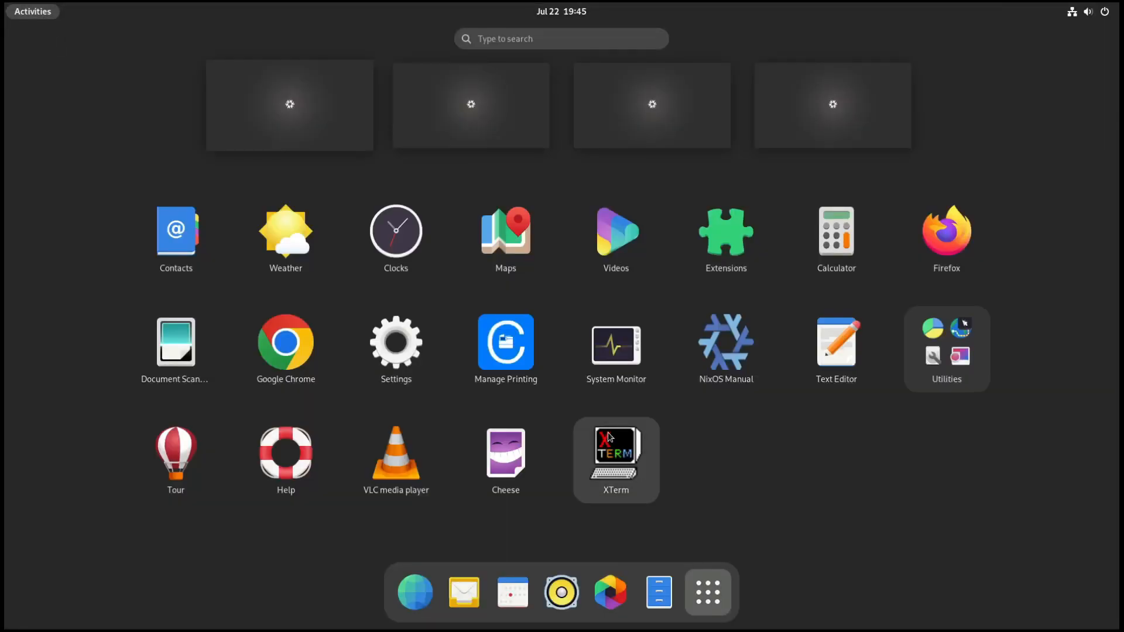
pyautogui.click(298, 342)
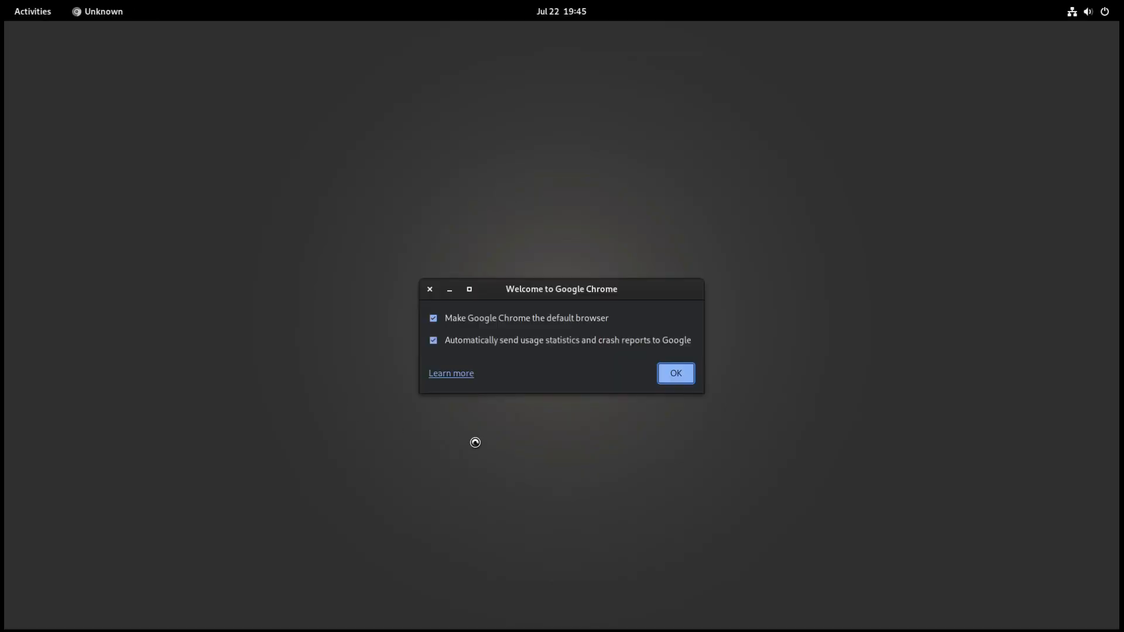
pyautogui.click(675, 373)
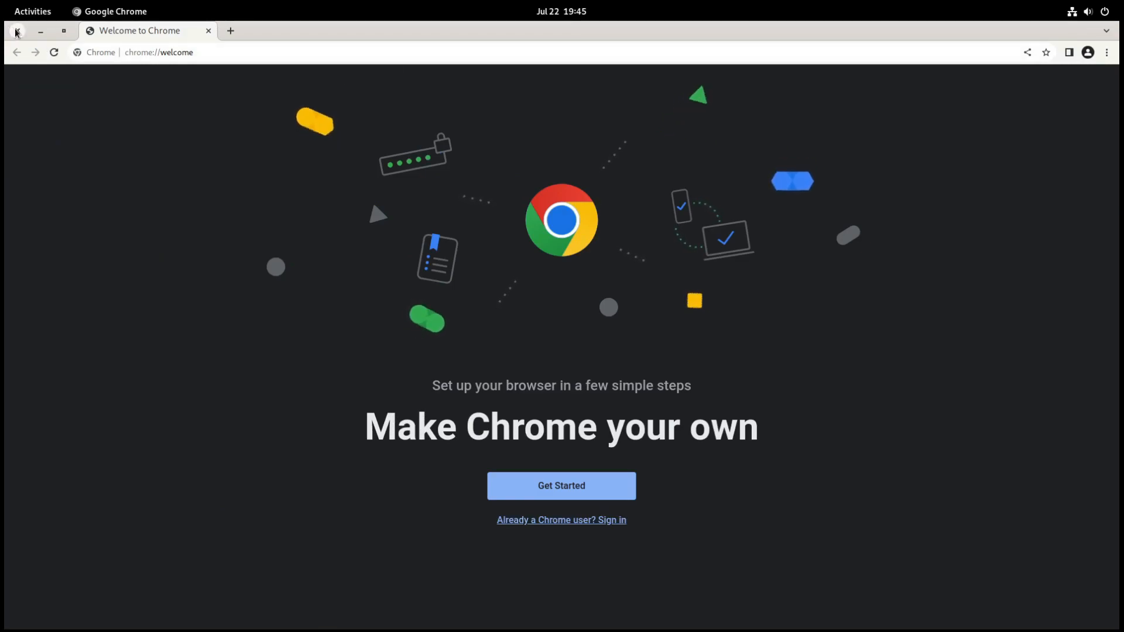
pyautogui.click(17, 31)
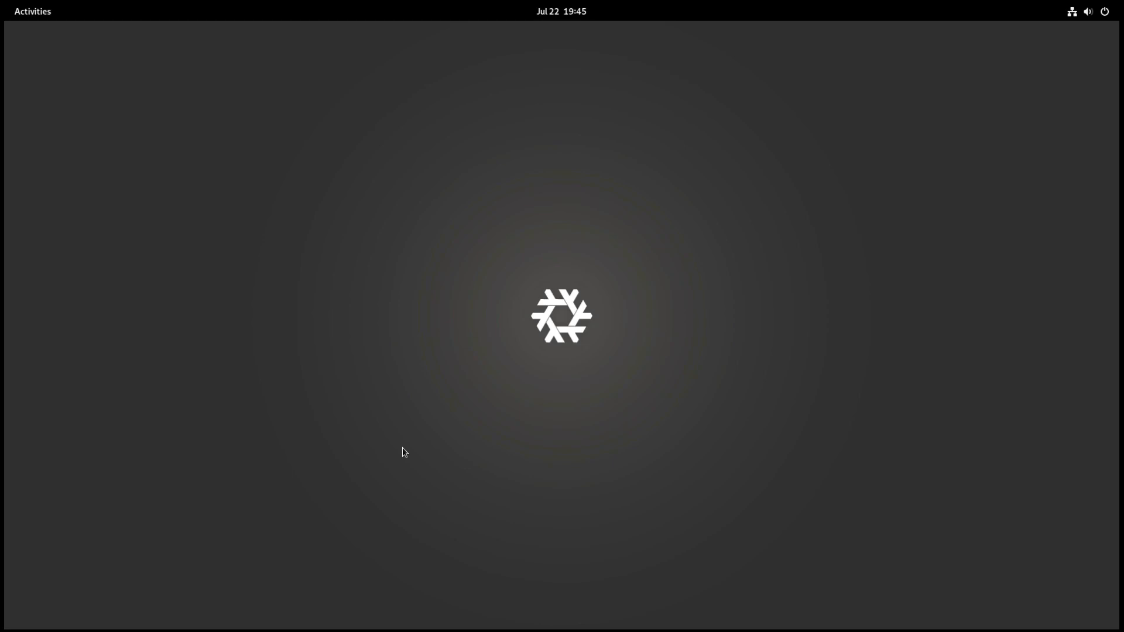
# Step: Launch Console, open /etc/nixos/configuration.nix with sudo nano, authenticating with the account password, and maximize the window
pyautogui.press('super')
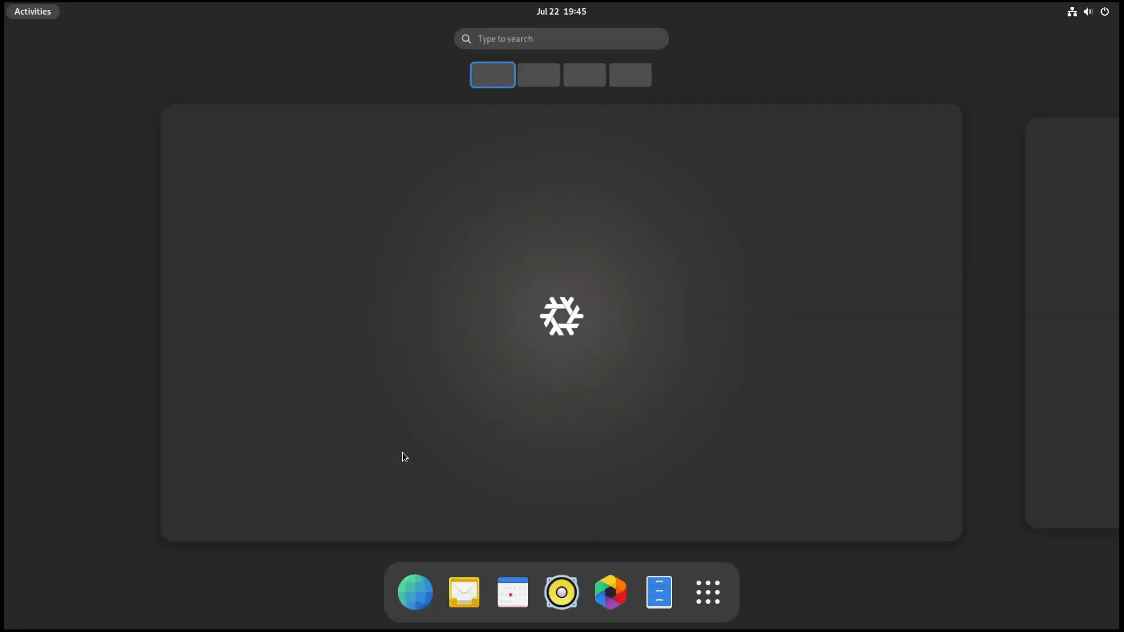
pyautogui.click(501, 37)
pyautogui.write('ter')
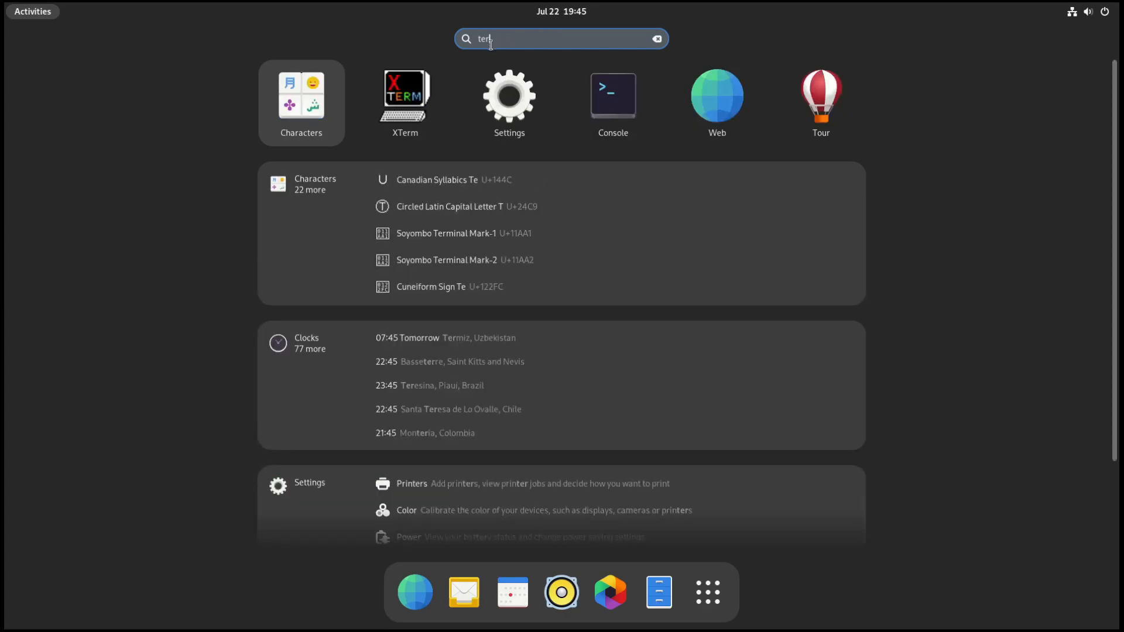
pyautogui.press('Right')
pyautogui.press('Right')
pyautogui.press('Right')
pyautogui.press('Return')
pyautogui.press('Up')
pyautogui.press('Up')
pyautogui.press('Return')
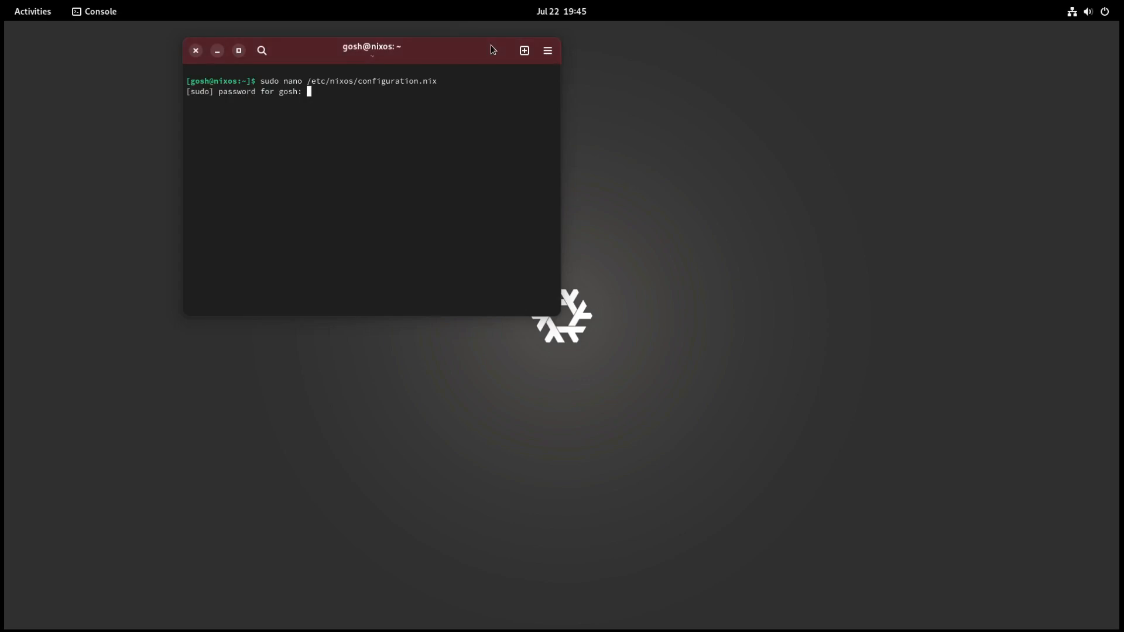
pyautogui.press('Return')
pyautogui.doubleClick(440, 51)
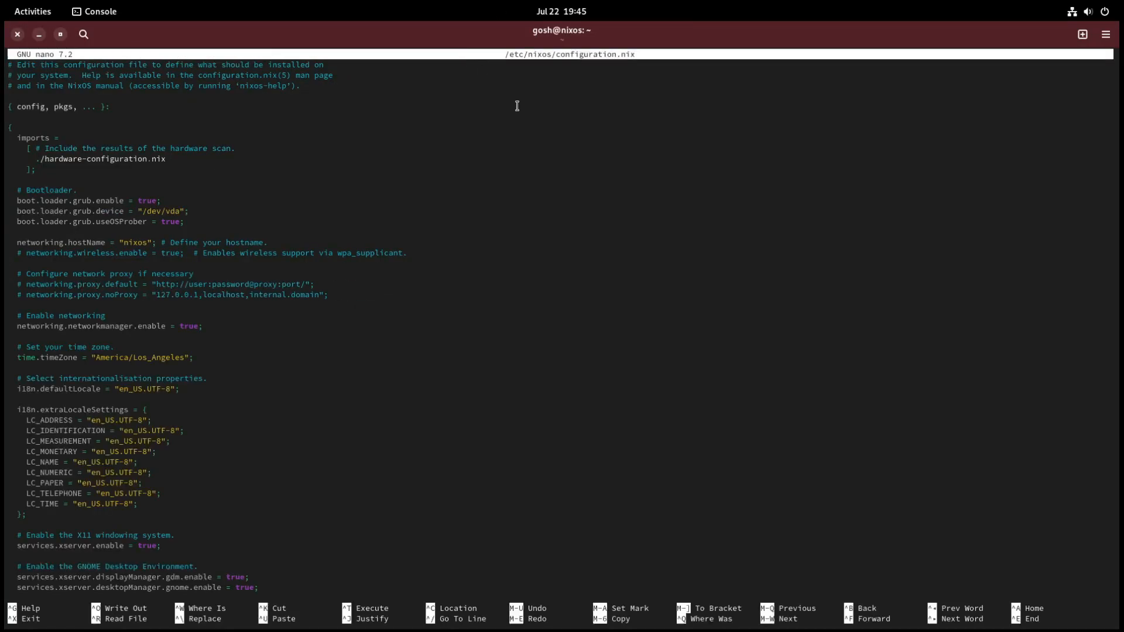
# Step: Comment out the pkgs.vlc line in the system packages list, save configuration.nix, and exit nano
pyautogui.press('Down')
pyautogui.press('Down')
pyautogui.press('Down')
pyautogui.press('Down')
pyautogui.press('Down')
pyautogui.press('Down')
pyautogui.press('Down')
pyautogui.press('Down')
pyautogui.press('Down')
pyautogui.press('Down')
pyautogui.press('Down')
pyautogui.press('Down')
pyautogui.press('Down')
pyautogui.press('Down')
pyautogui.press('Down')
pyautogui.press('Down')
pyautogui.press('Down')
pyautogui.press('Down')
pyautogui.press('Down')
pyautogui.press('Down')
pyautogui.press('Down')
pyautogui.press('Down')
pyautogui.press('Down')
pyautogui.press('Down')
pyautogui.press('Down')
pyautogui.press('Down')
pyautogui.press('Down')
pyautogui.press('Down')
pyautogui.press('Down')
pyautogui.press('Down')
pyautogui.press('Down')
pyautogui.press('Down')
pyautogui.press('Down')
pyautogui.press('Down')
pyautogui.press('Down')
pyautogui.press('Down')
pyautogui.press('Down')
pyautogui.press('Down')
pyautogui.press('Down')
pyautogui.press('Down')
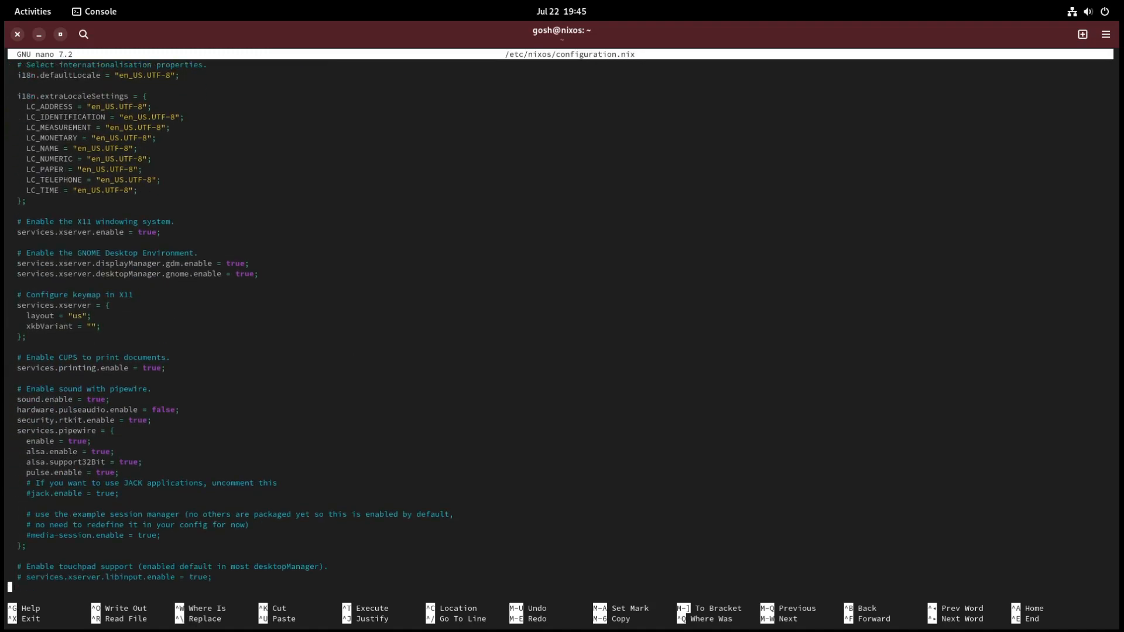
pyautogui.press('Down')
pyautogui.press('Down')
pyautogui.press('Down')
pyautogui.press('Down')
pyautogui.press('Down')
pyautogui.press('Down')
pyautogui.press('Down')
pyautogui.press('Down')
pyautogui.press('Down')
pyautogui.press('Up')
pyautogui.press('Up')
pyautogui.press('Up')
pyautogui.press('Up')
pyautogui.press('Up')
pyautogui.press('Up')
pyautogui.press('Up')
pyautogui.press('Up')
pyautogui.press('Up')
pyautogui.press('Up')
pyautogui.press('Up')
pyautogui.press('Up')
pyautogui.press('Up')
pyautogui.press('Up')
pyautogui.press('Up')
pyautogui.press('Up')
pyautogui.press('Up')
pyautogui.press('Up')
pyautogui.press('Up')
pyautogui.press('Up')
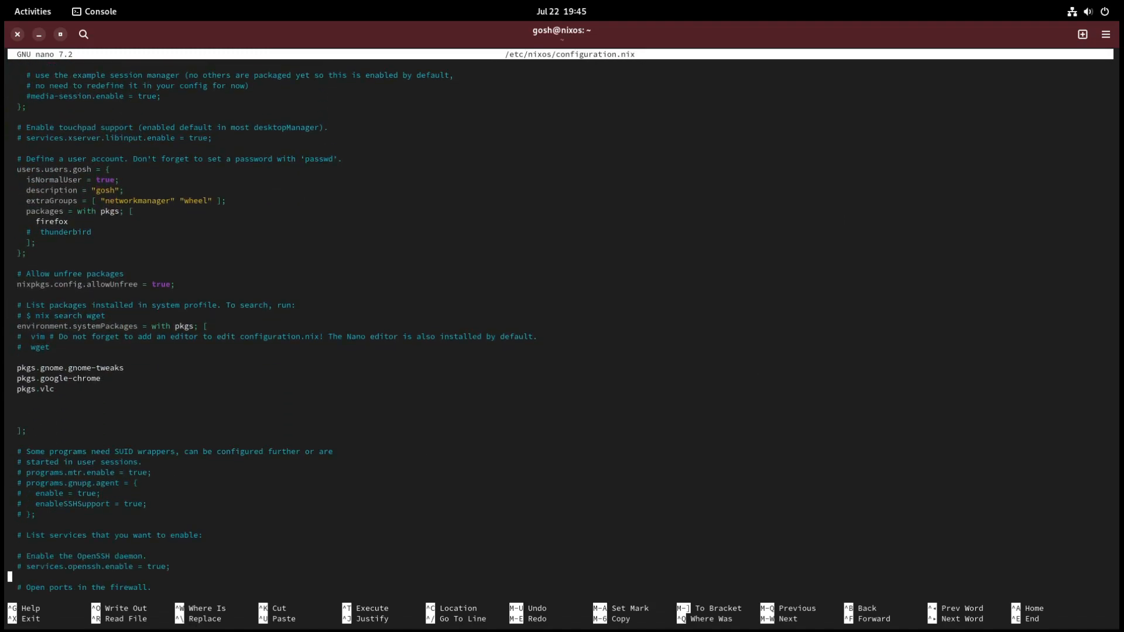
pyautogui.press('Down')
pyautogui.press('Right')
pyautogui.write('#')
pyautogui.hotkey('ctrl', 'o')
pyautogui.press('Return')
pyautogui.hotkey('ctrl', 'x')
# Step: Rebuild the system with sudo nixos-rebuild switch and reboot the machine
pyautogui.press('Up')
pyautogui.hotkey('ctrl', 'w')
pyautogui.hotkey('ctrl', 'w')
pyautogui.write('nixos-rebuild switch')
pyautogui.press('Return')
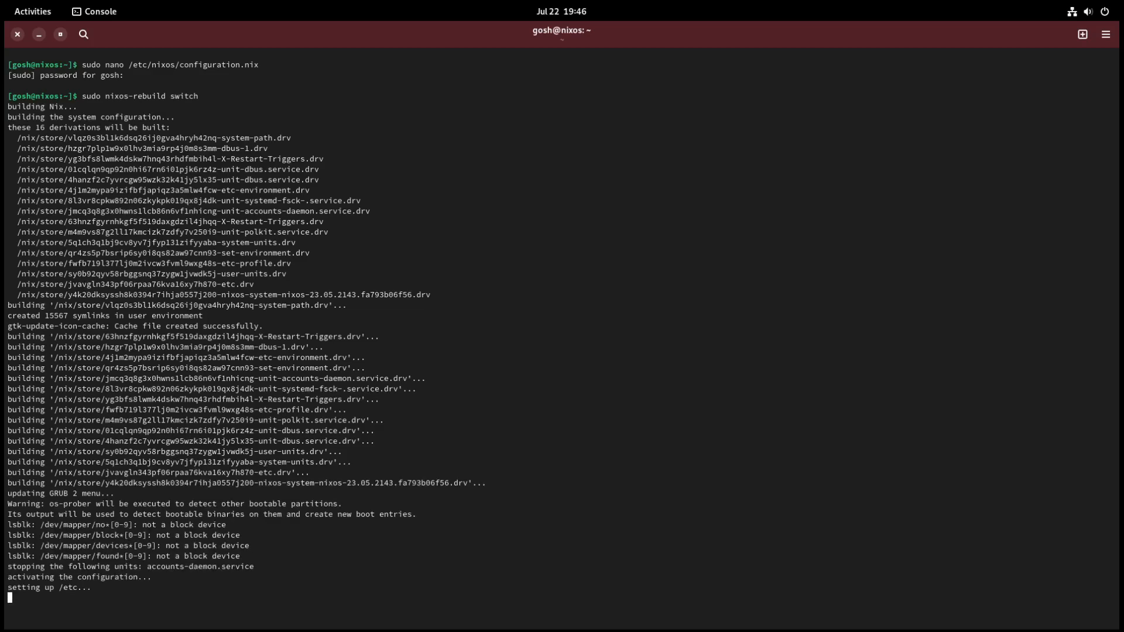
pyautogui.write('reboot')
pyautogui.press('Return')
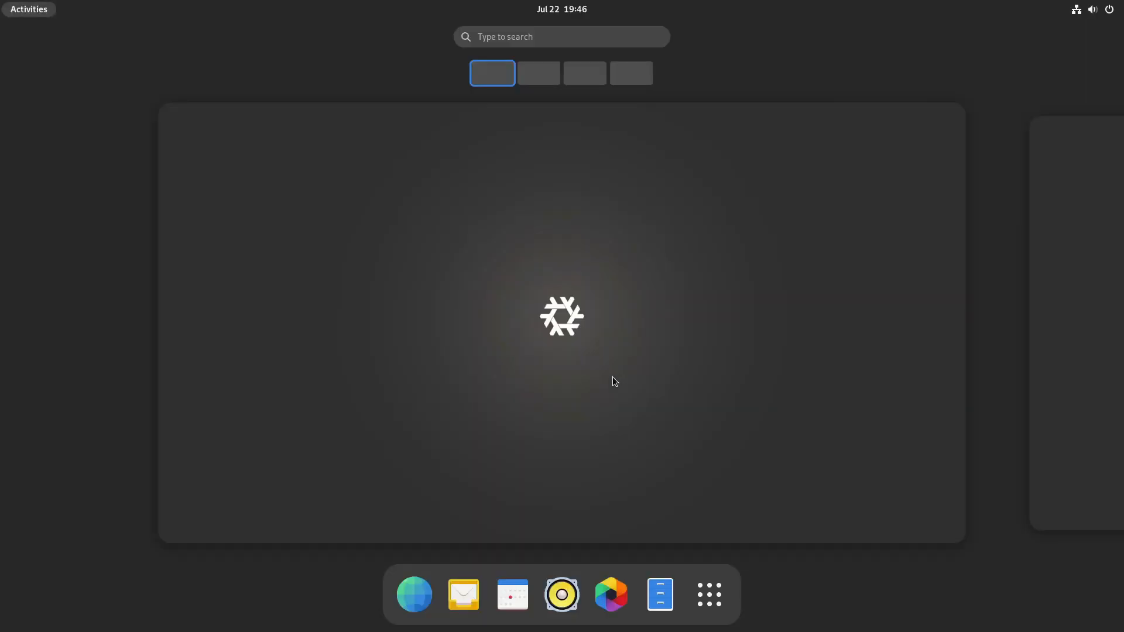
# Step: Check the installed applications for vlc by searching for it, and return to the desktop
pyautogui.click(703, 608)
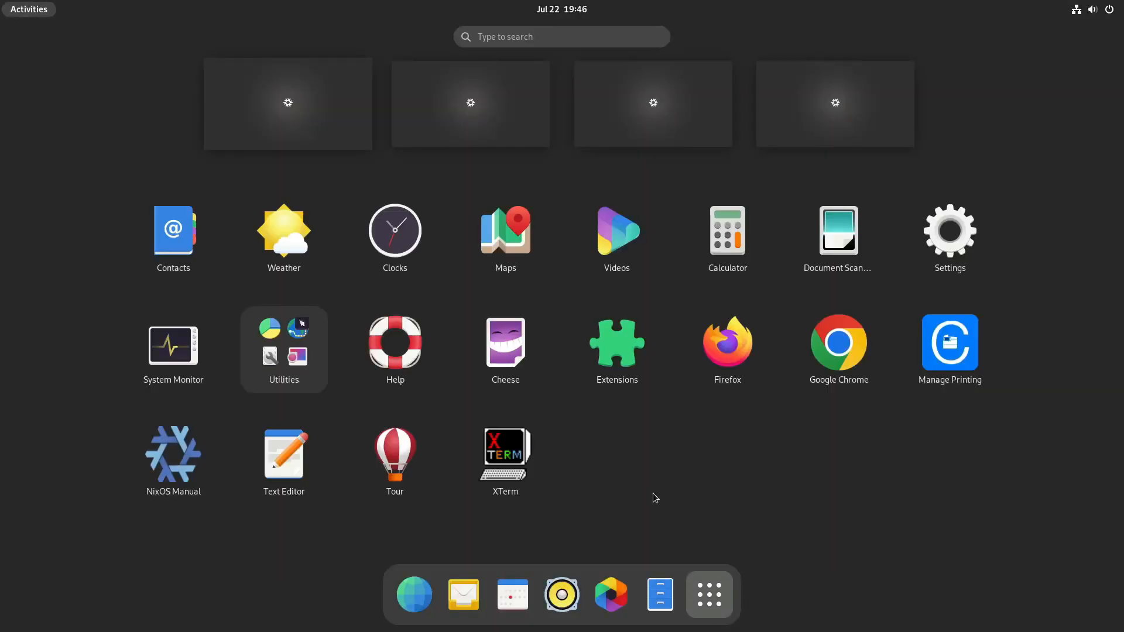
pyautogui.write('vlc')
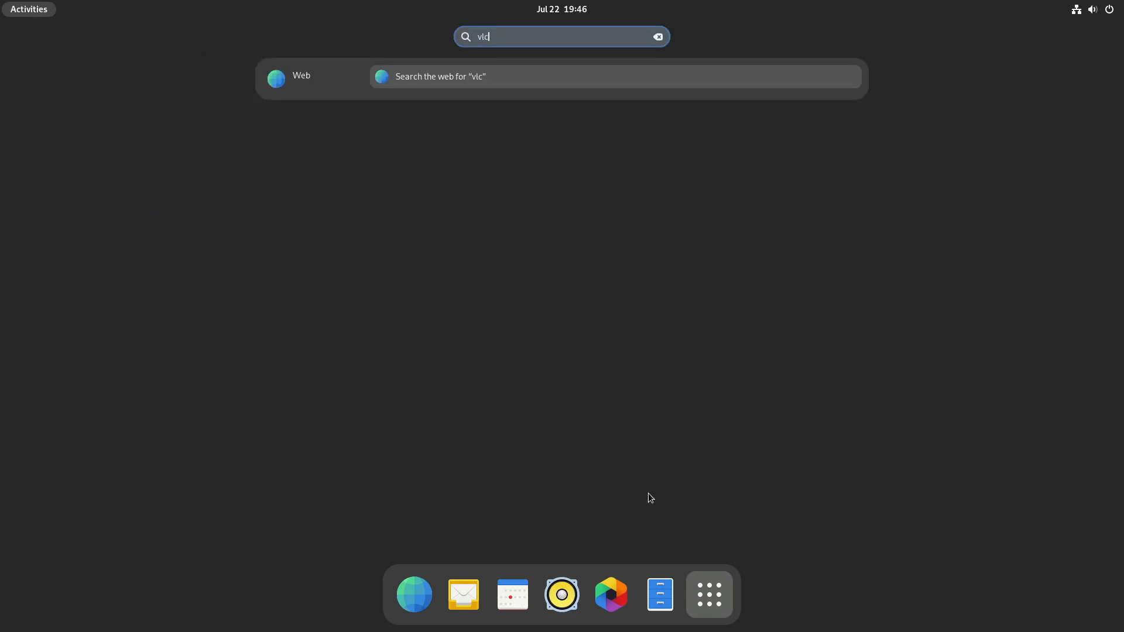
pyautogui.press('BackSpace')
pyautogui.press('BackSpace')
pyautogui.press('BackSpace')
pyautogui.press('Escape')
pyautogui.press('Escape')
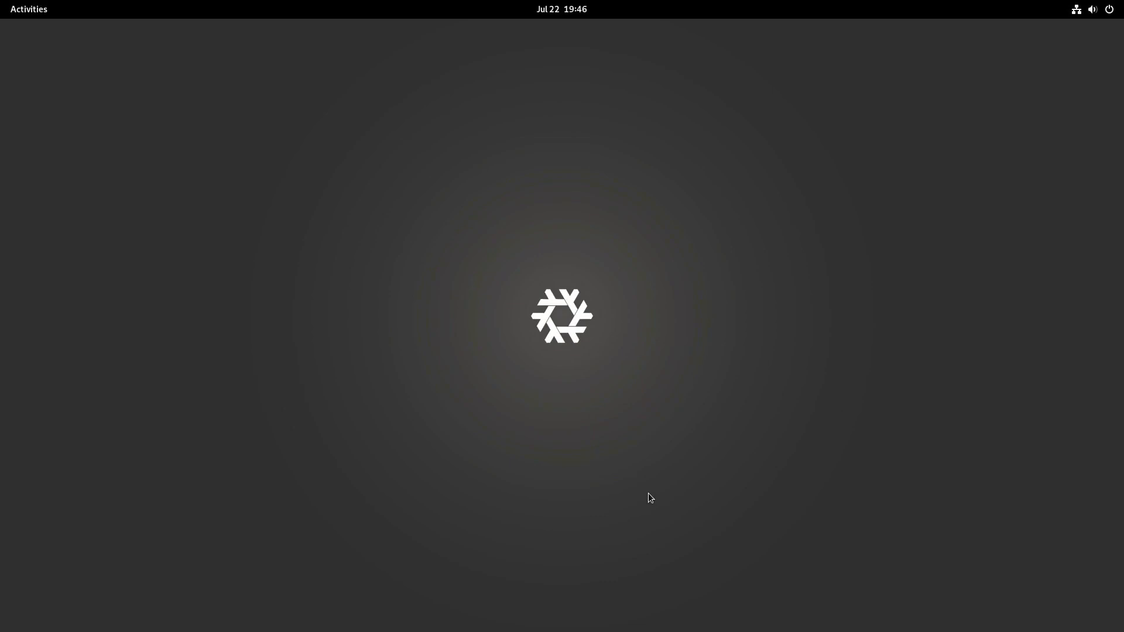
# Step: Search the applications for "term" and launch Console
pyautogui.press('super')
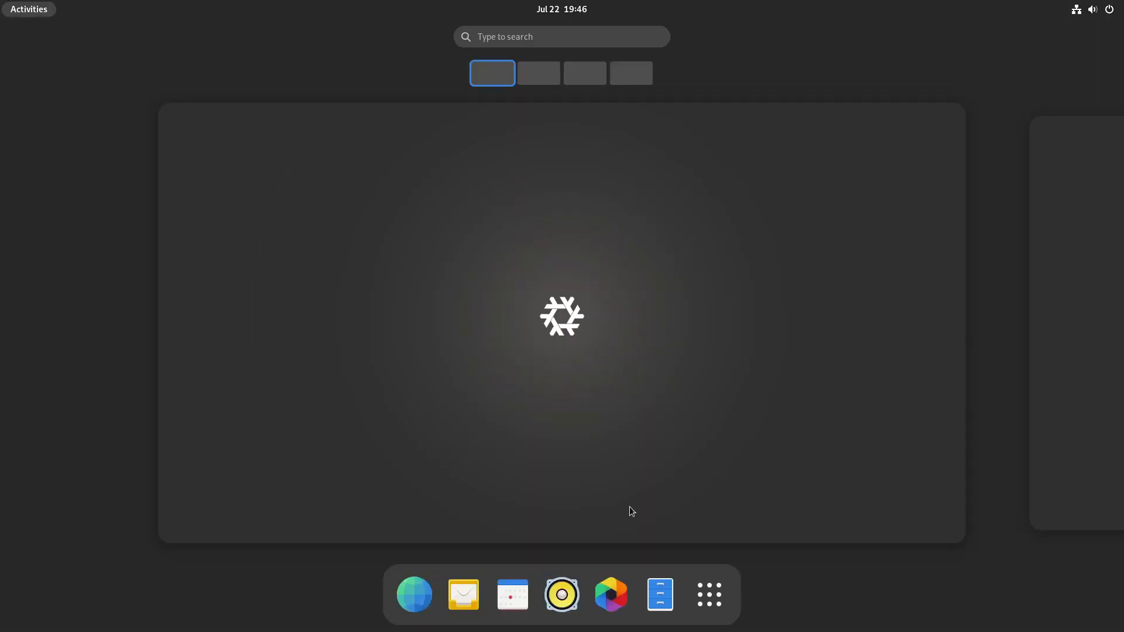
pyautogui.press('super')
pyautogui.press('super')
pyautogui.click(576, 425)
pyautogui.click(50, 8)
pyautogui.write('term')
pyautogui.press('Right')
pyautogui.press('Right')
pyautogui.press('Right')
pyautogui.press('Return')
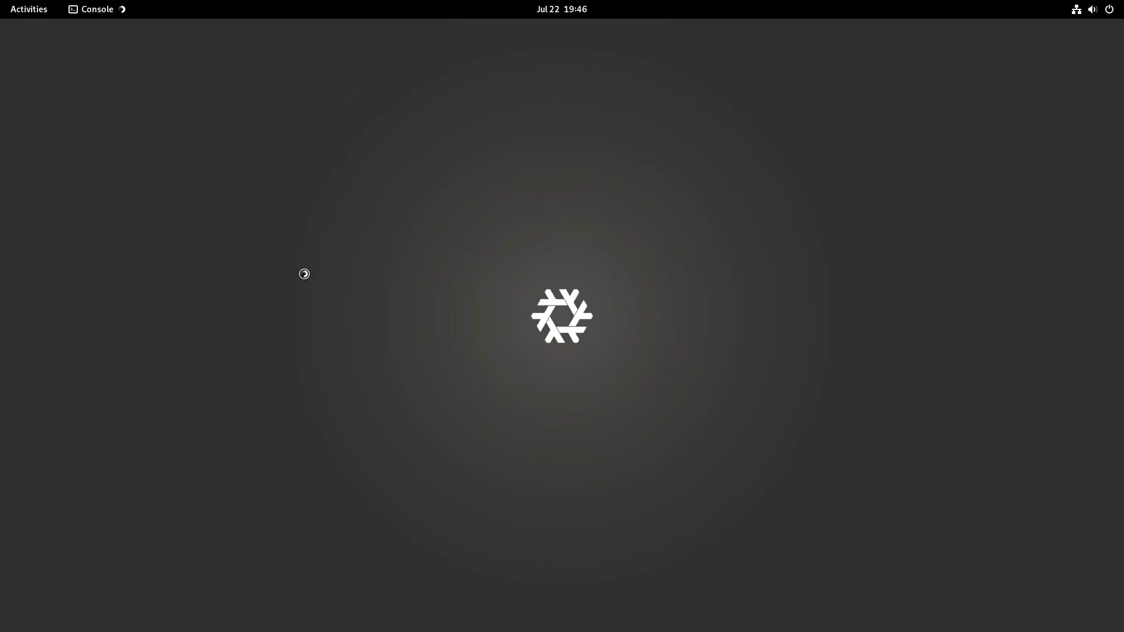
# Step: Reopen /etc/nixos/configuration.nix with sudo nano, authenticate with the account password, and maximize the window
pyautogui.write('sudo nixos-rebuild switch')
pyautogui.press('Up')
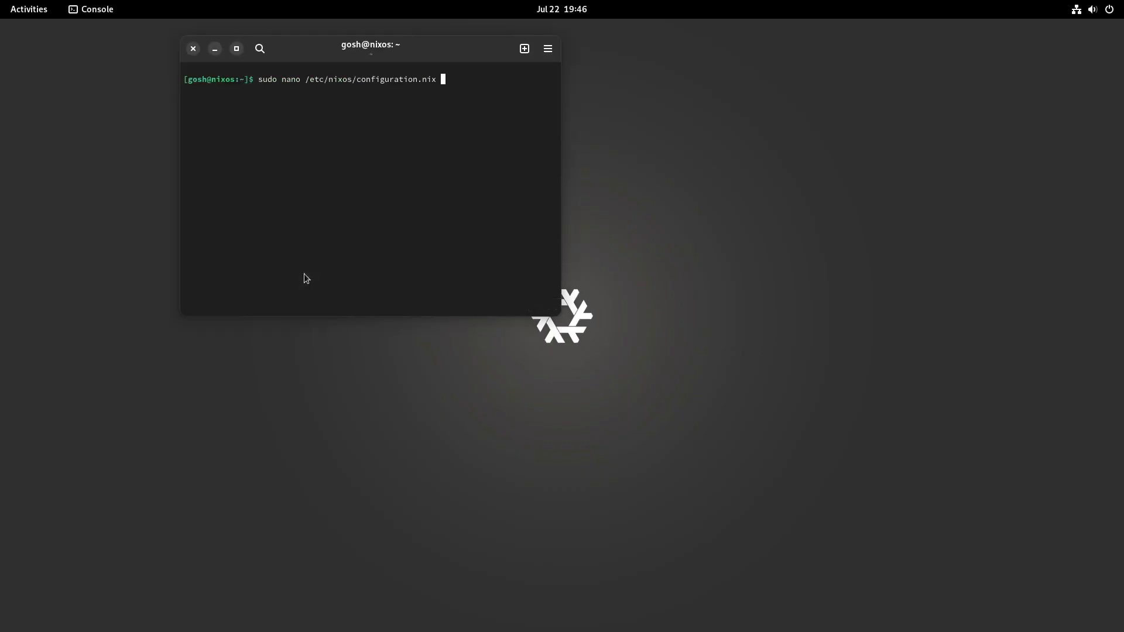
pyautogui.press('Return')
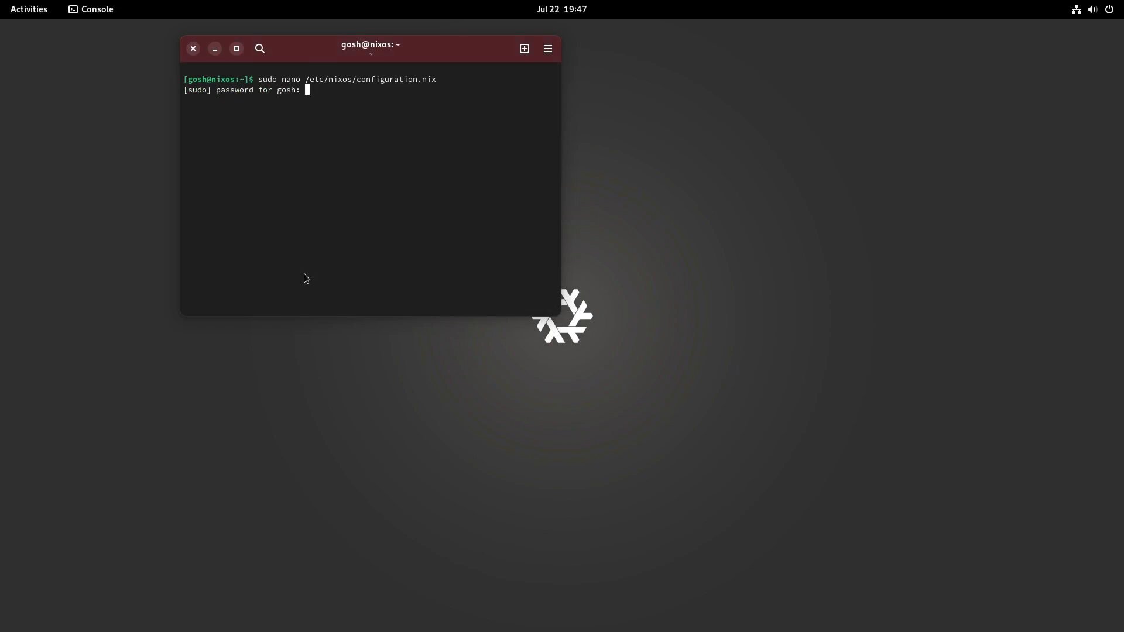
pyautogui.press('Return')
pyautogui.doubleClick(419, 48)
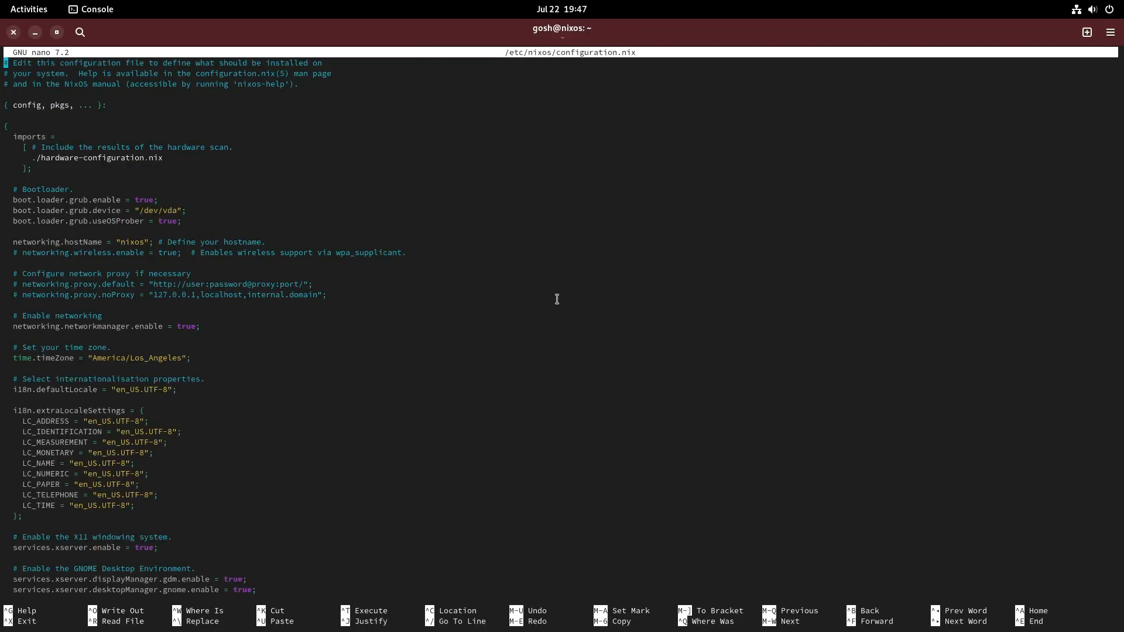
# Step: Look through configuration.nix, from the bootloader, locale and desktop settings to the system packages, services and firewall sections
pyautogui.press('Down')
pyautogui.press('Down')
pyautogui.press('Down')
pyautogui.press('Down')
pyautogui.press('Down')
pyautogui.press('Down')
pyautogui.press('Down')
pyautogui.press('Down')
pyautogui.press('Down')
pyautogui.press('Down')
pyautogui.press('Down')
pyautogui.press('Down')
pyautogui.press('Down')
pyautogui.press('Down')
pyautogui.press('Down')
pyautogui.press('Down')
pyautogui.press('Down')
pyautogui.press('Down')
pyautogui.press('Down')
pyautogui.press('Down')
pyautogui.press('Down')
pyautogui.press('Down')
pyautogui.press('Down')
pyautogui.press('Down')
pyautogui.press('Down')
pyautogui.press('Down')
pyautogui.press('Down')
pyautogui.press('Down')
pyautogui.press('Down')
pyautogui.press('Down')
pyautogui.press('Down')
pyautogui.press('Down')
pyautogui.press('Down')
pyautogui.press('Down')
pyautogui.press('Down')
pyautogui.press('Down')
pyautogui.press('Down')
pyautogui.press('Down')
pyautogui.press('Down')
pyautogui.press('Down')
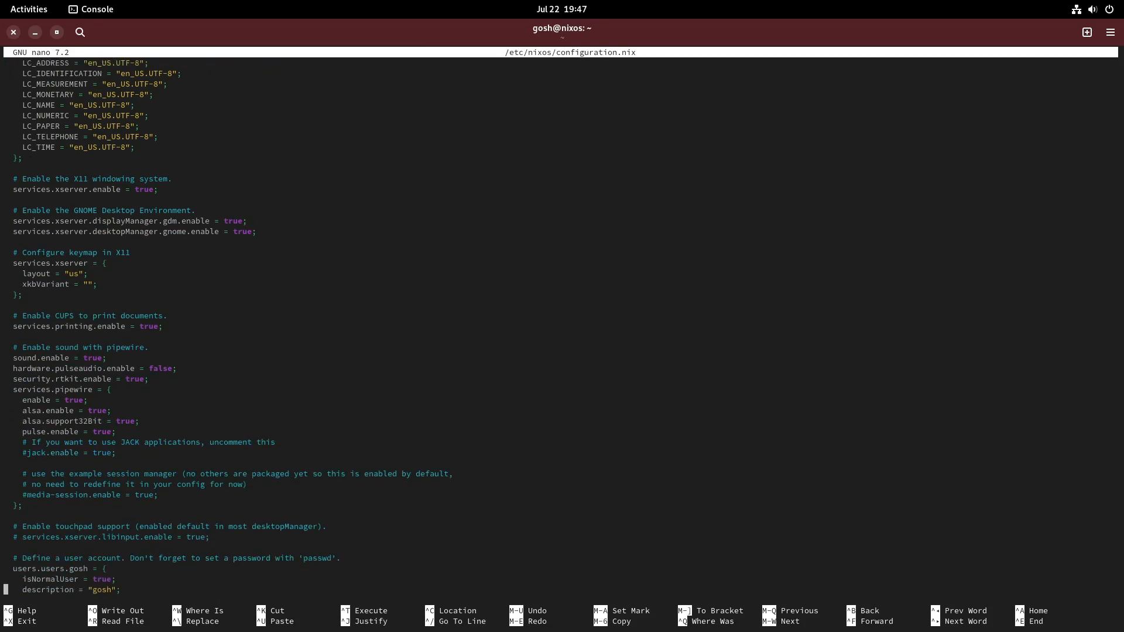
pyautogui.press('Down')
pyautogui.press('Down')
pyautogui.press('Down')
pyautogui.press('Down')
pyautogui.press('Down')
pyautogui.press('Down')
pyautogui.press('Down')
pyautogui.press('Down')
pyautogui.press('Down')
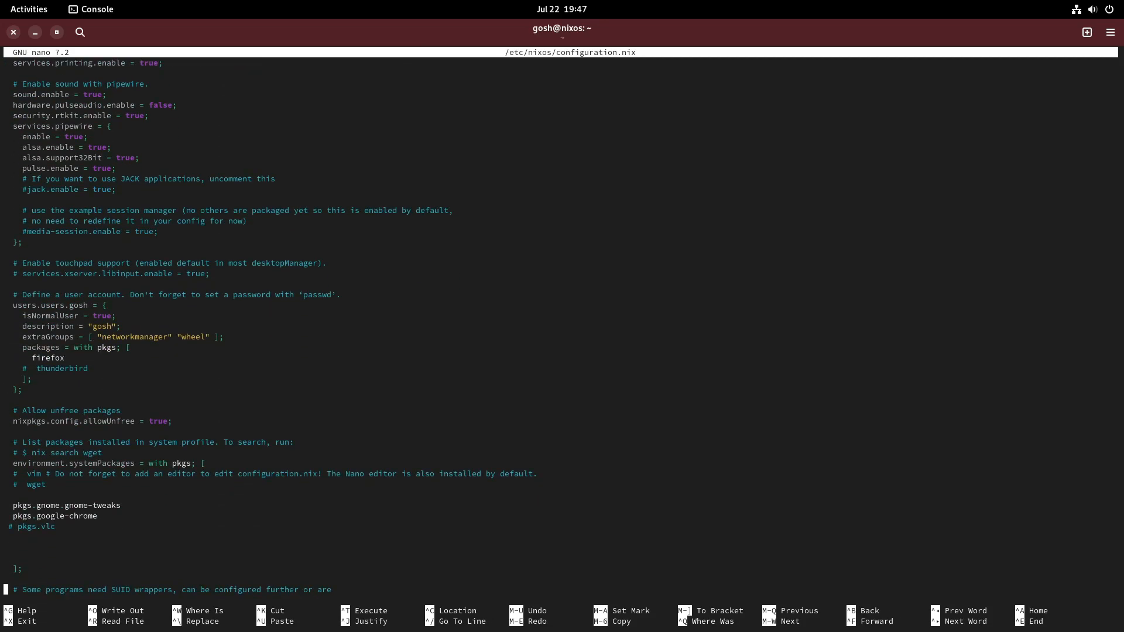
pyautogui.press('Up')
pyautogui.press('Up')
pyautogui.press('Up')
pyautogui.press('Up')
pyautogui.press('Up')
pyautogui.press('Up')
pyautogui.press('Up')
pyautogui.press('Up')
pyautogui.press('Up')
pyautogui.press('Up')
pyautogui.press('Up')
pyautogui.press('Up')
pyautogui.press('Up')
pyautogui.press('Up')
pyautogui.press('Up')
pyautogui.press('Up')
pyautogui.press('Up')
pyautogui.press('Up')
pyautogui.press('Up')
pyautogui.press('Up')
pyautogui.press('Up')
pyautogui.press('Up')
pyautogui.press('Up')
pyautogui.press('Up')
pyautogui.press('Up')
pyautogui.press('Up')
pyautogui.press('Up')
pyautogui.press('Up')
pyautogui.press('Up')
pyautogui.press('Up')
pyautogui.press('Up')
pyautogui.press('Up')
pyautogui.press('Up')
pyautogui.press('Up')
pyautogui.press('Up')
pyautogui.press('Up')
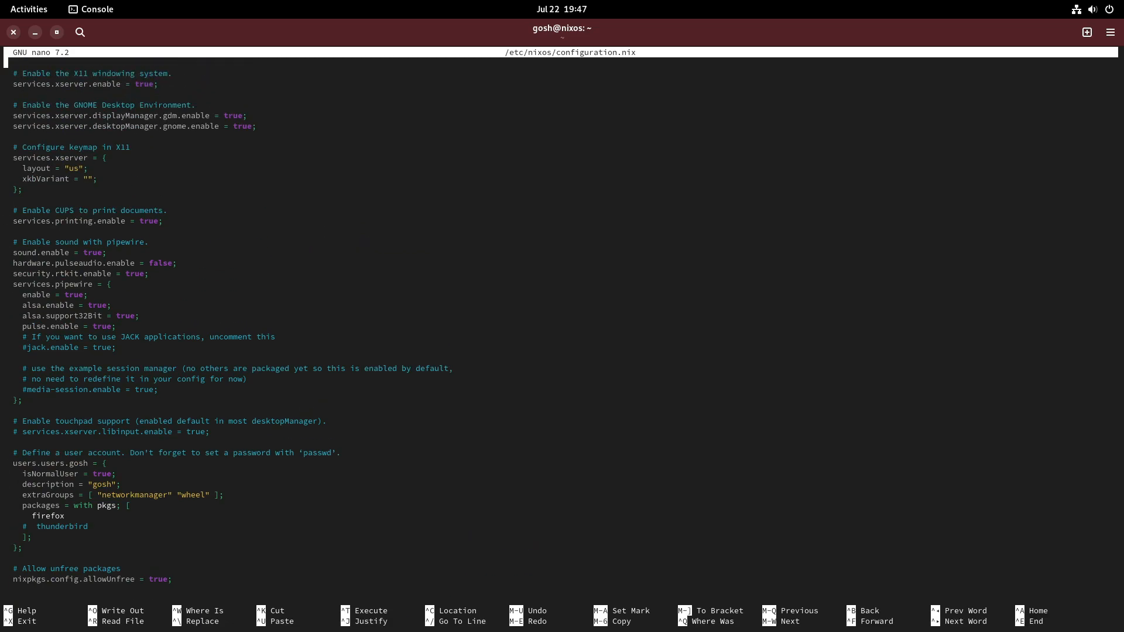
pyautogui.press('Up')
pyautogui.press('Up')
pyautogui.press('Up')
pyautogui.press('Up')
pyautogui.press('Up')
pyautogui.press('Up')
pyautogui.press('Up')
pyautogui.press('Up')
pyautogui.press('Up')
pyautogui.press('Up')
pyautogui.press('Up')
pyautogui.press('Up')
pyautogui.press('Up')
pyautogui.press('Up')
pyautogui.press('Up')
pyautogui.press('Up')
pyautogui.press('Up')
pyautogui.press('Up')
pyautogui.press('Up')
pyautogui.press('Up')
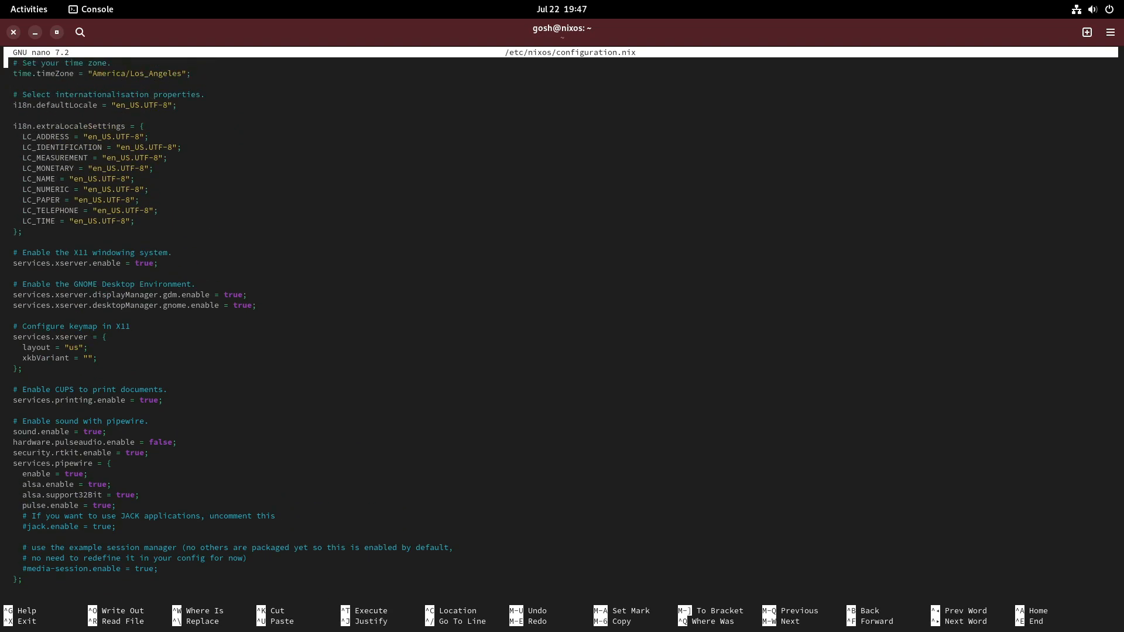
pyautogui.press('Down')
pyautogui.press('Down')
pyautogui.press('Down')
pyautogui.press('Down')
pyautogui.press('Down')
pyautogui.press('Down')
pyautogui.press('Down')
pyautogui.press('Down')
pyautogui.press('Down')
pyautogui.press('Down')
pyautogui.press('Down')
pyautogui.press('Down')
pyautogui.press('Down')
pyautogui.press('Down')
pyautogui.press('Down')
pyautogui.press('Down')
pyautogui.press('Down')
pyautogui.press('Down')
pyautogui.press('Down')
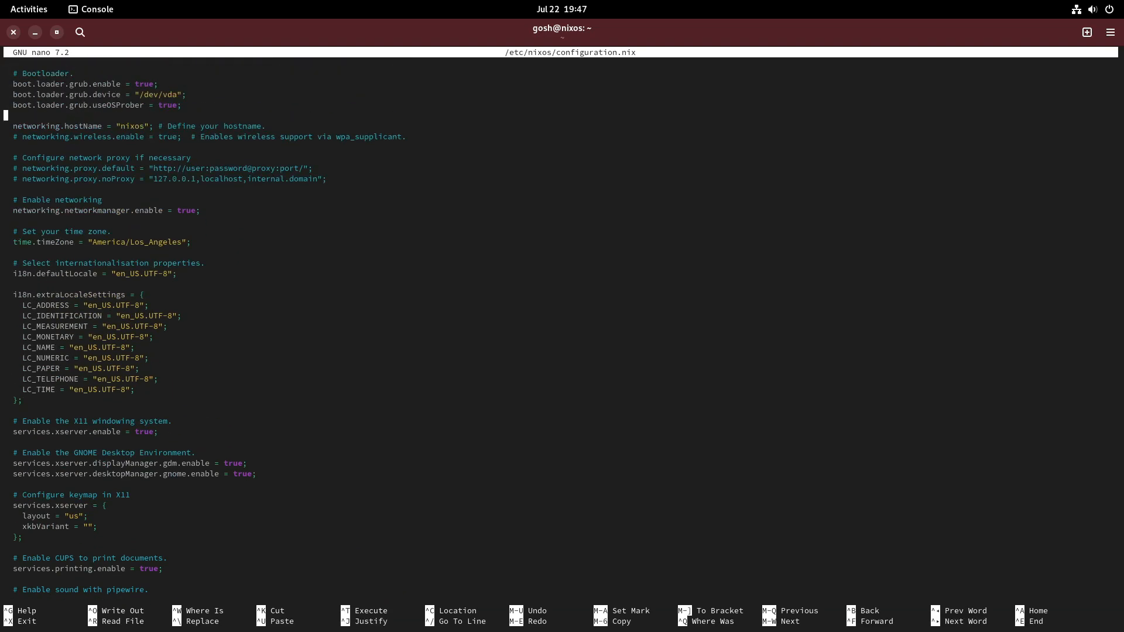
pyautogui.press('Down')
pyautogui.press('Down')
pyautogui.press('Down')
pyautogui.press('Down')
pyautogui.press('Down')
pyautogui.press('Down')
pyautogui.press('Down')
pyautogui.press('Down')
pyautogui.press('Down')
pyautogui.press('Down')
pyautogui.press('Down')
pyautogui.press('Down')
pyautogui.press('Down')
pyautogui.press('Down')
pyautogui.press('Down')
pyautogui.press('Down')
pyautogui.press('Down')
pyautogui.press('Down')
pyautogui.press('Down')
pyautogui.press('Down')
pyautogui.press('Down')
pyautogui.press('Down')
pyautogui.press('Down')
pyautogui.press('Down')
pyautogui.press('Down')
pyautogui.press('Down')
pyautogui.press('Down')
pyautogui.press('Down')
pyautogui.press('Down')
pyautogui.press('Down')
pyautogui.press('Down')
pyautogui.press('Down')
pyautogui.press('Down')
pyautogui.press('Down')
pyautogui.press('Down')
pyautogui.press('Down')
pyautogui.press('Down')
pyautogui.press('Down')
pyautogui.press('Down')
pyautogui.press('Down')
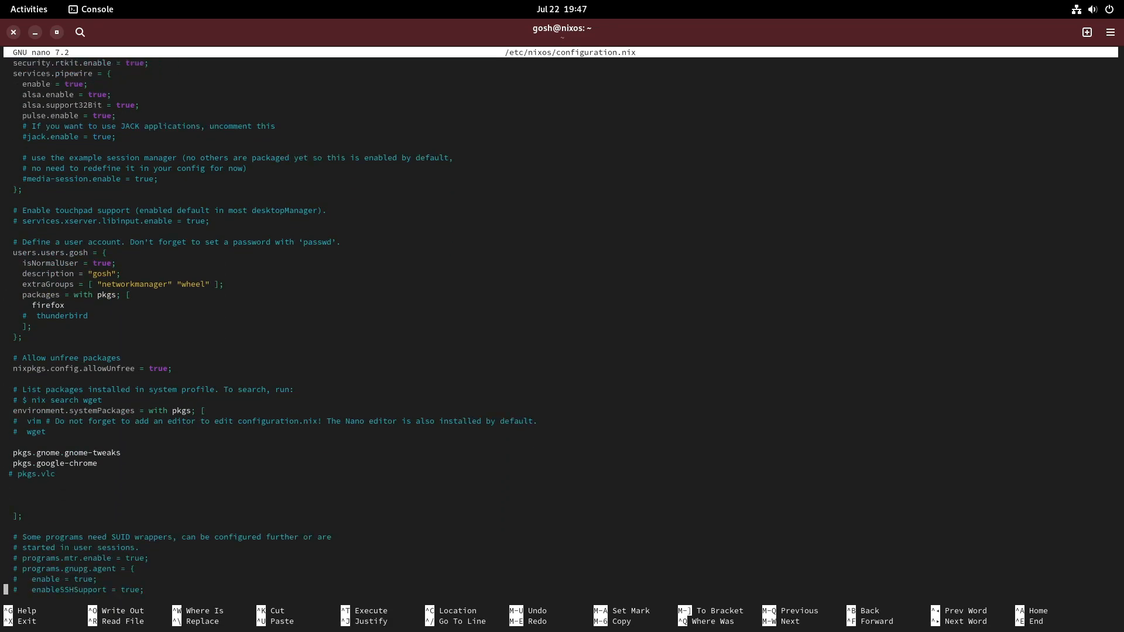
pyautogui.press('Down')
pyautogui.press('Down')
pyautogui.press('Down')
pyautogui.press('Down')
pyautogui.press('Down')
pyautogui.press('Down')
pyautogui.press('Down')
pyautogui.press('Down')
pyautogui.press('Down')
pyautogui.press('Down')
pyautogui.press('Down')
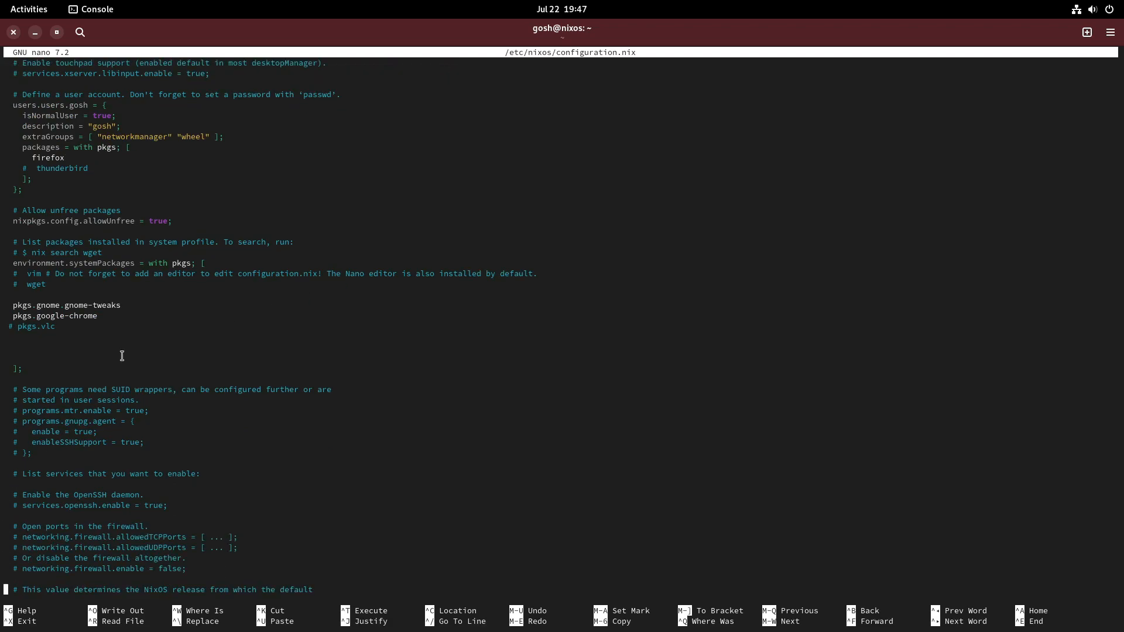
# Step: Switch to the Web browser and search the NixOS options on search.nixos.org for flatpak
pyautogui.click(25, 12)
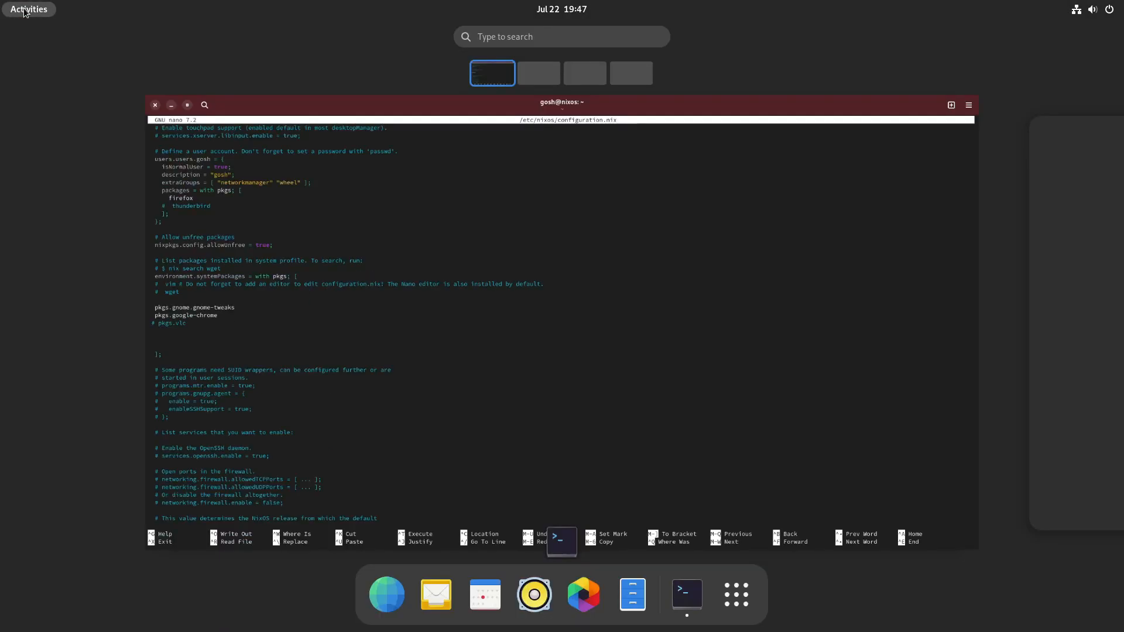
pyautogui.click(387, 595)
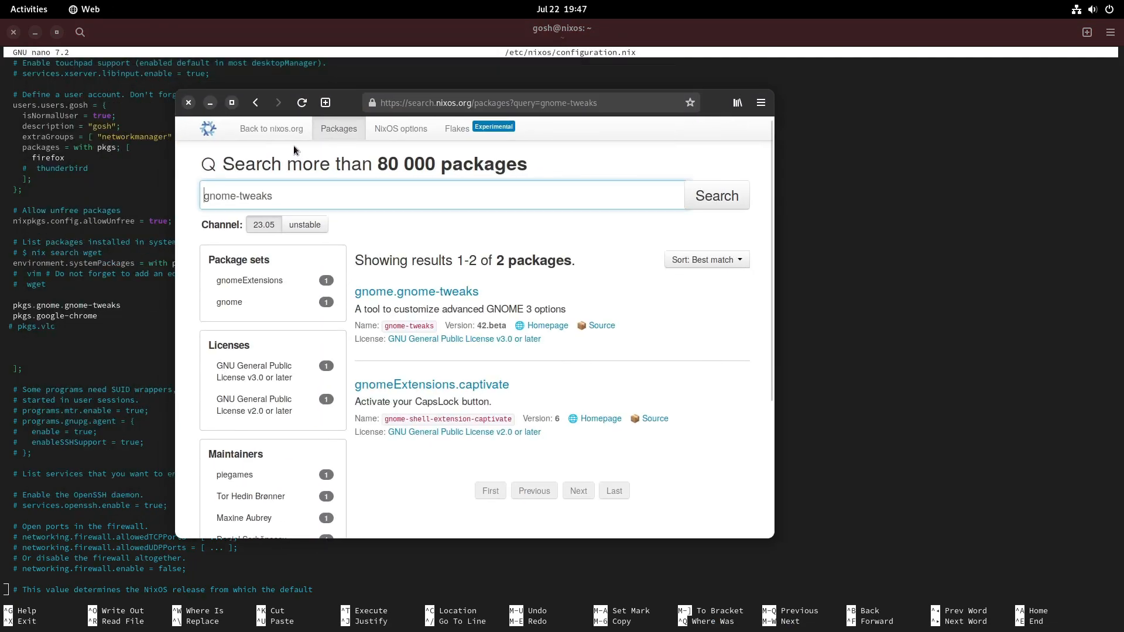
pyautogui.click(401, 130)
pyautogui.tripleClick(294, 194)
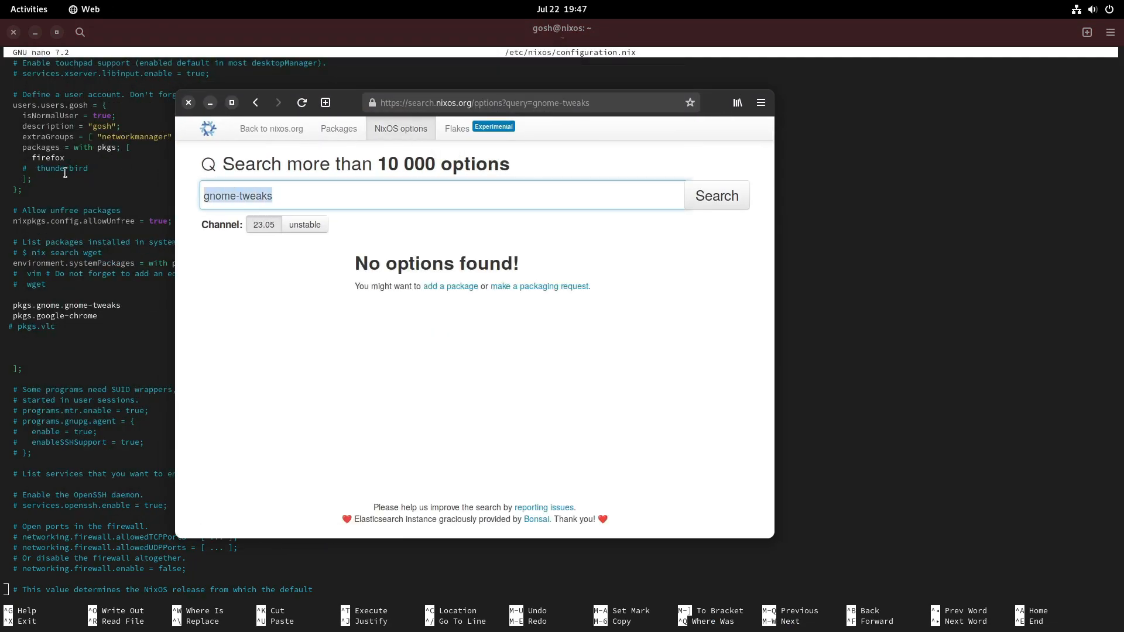
pyautogui.press('BackSpace')
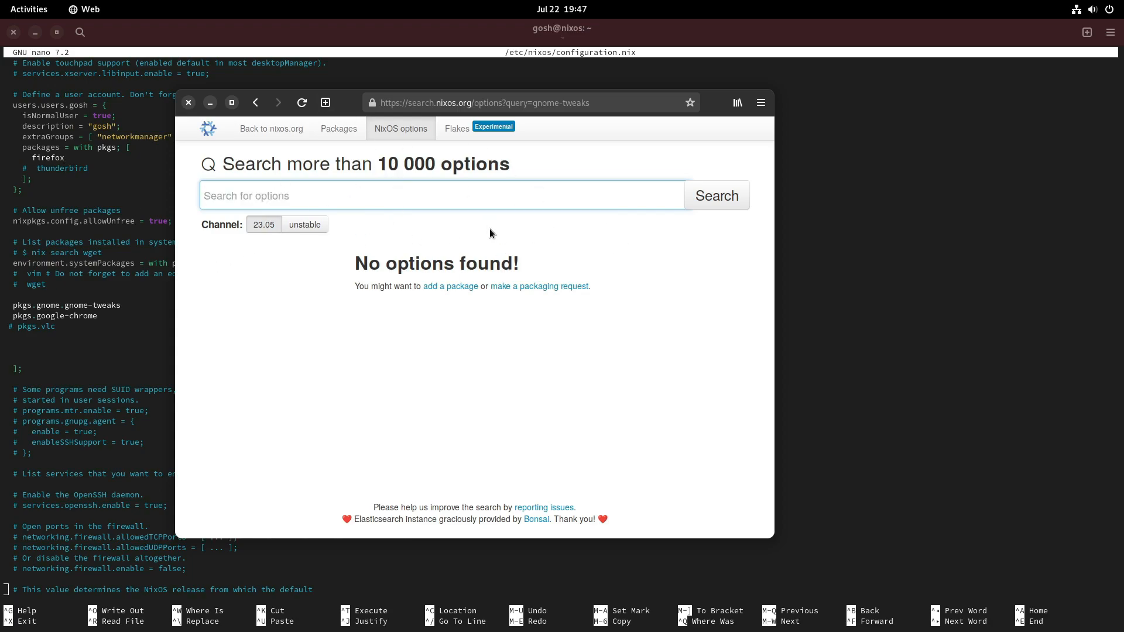
pyautogui.write('flatpak')
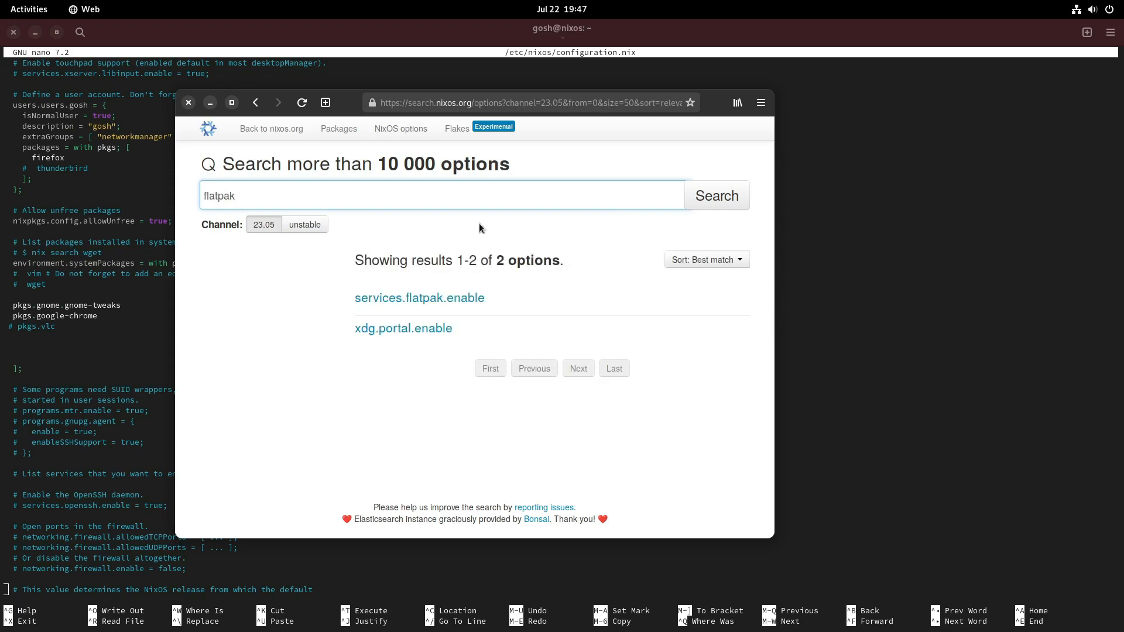
# Step: Expand the services.flatpak.enable option, copy its name, and return to the configuration file in Console
pyautogui.click(364, 296)
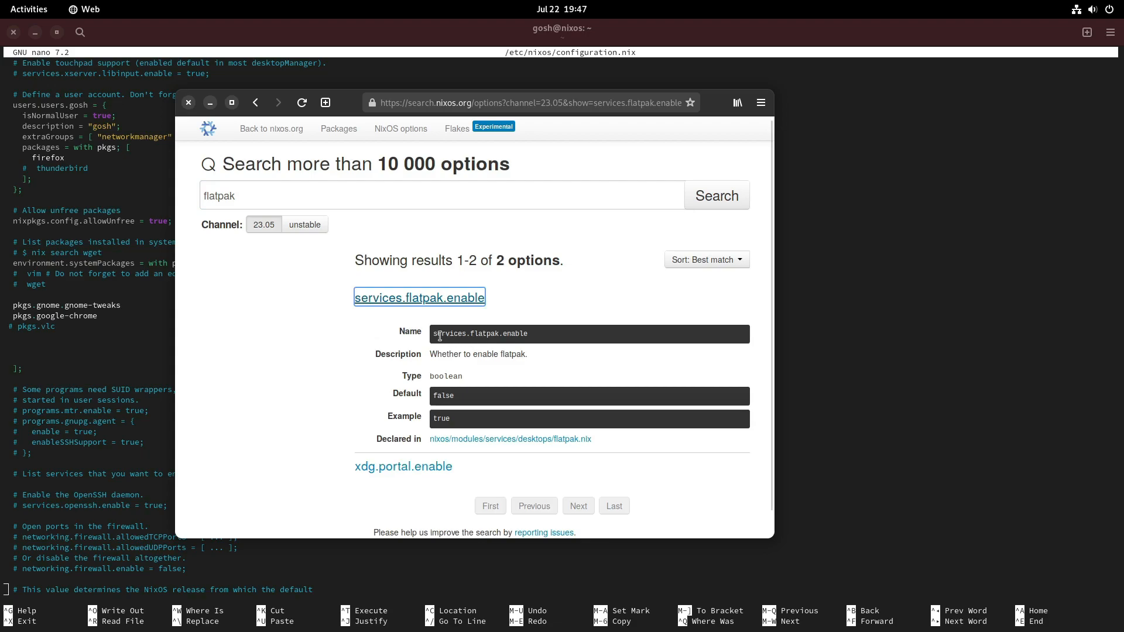
pyautogui.tripleClick(439, 336)
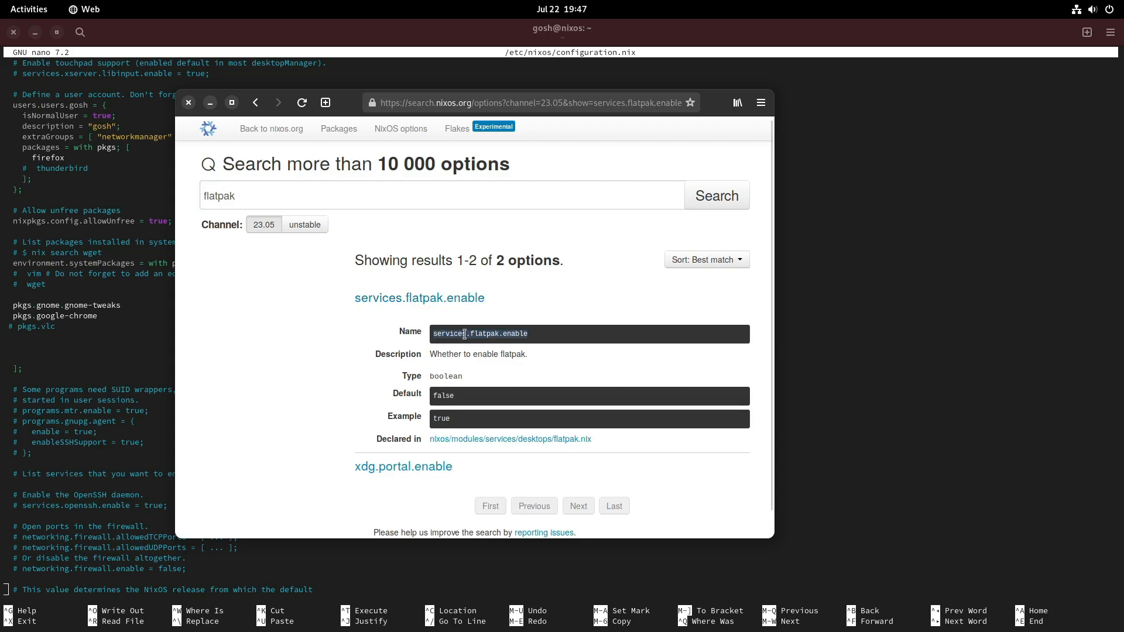
pyautogui.rightClick(464, 334)
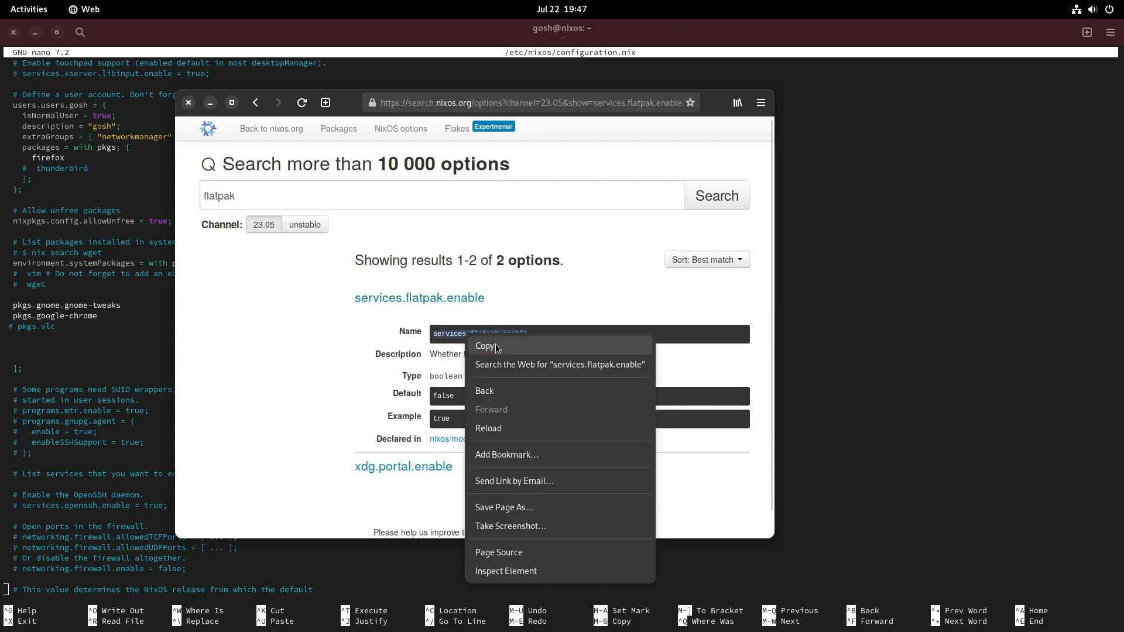
pyautogui.click(495, 343)
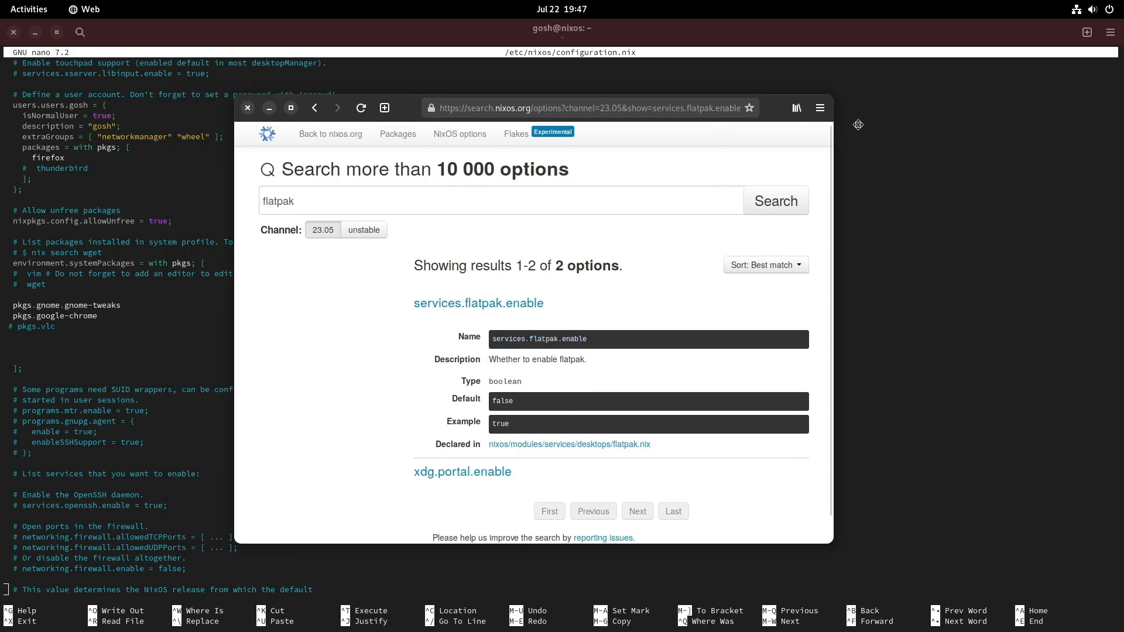
pyautogui.click(182, 342)
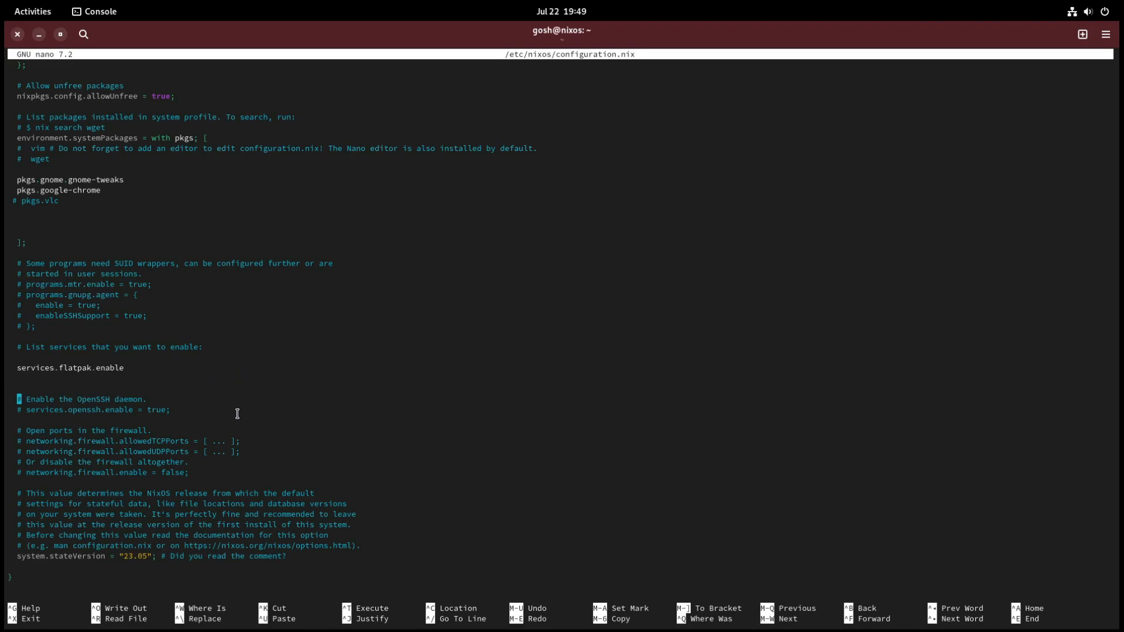
# Step: Complete the services.flatpak.enable line with =true; and save configuration.nix
pyautogui.press('Up')
pyautogui.press('Right')
pyautogui.hotkey('ctrl', 'Right')
pyautogui.hotkey('ctrl', 'Right')
pyautogui.hotkey('ctrl', 'Right')
pyautogui.write('=true;')
pyautogui.hotkey('ctrl', 'o')
pyautogui.press('Return')
# Step: Uncomment the networking.firewall.enable = false; line in the firewall section
pyautogui.press('Down')
pyautogui.press('Down')
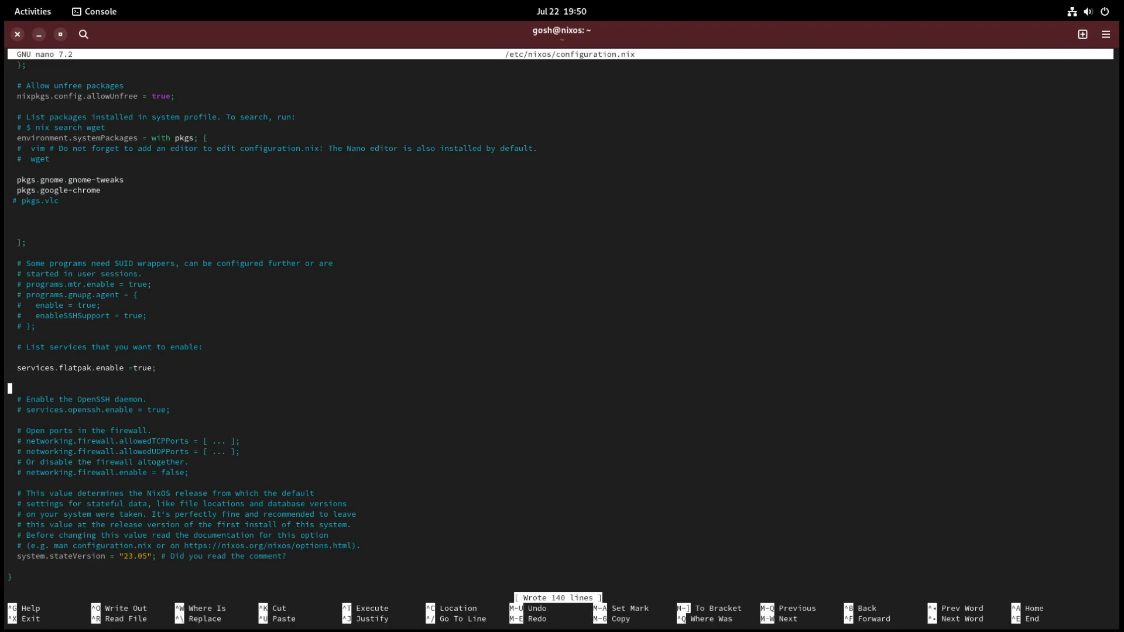
pyautogui.press('Down')
pyautogui.press('Down')
pyautogui.press('Down')
pyautogui.press('Left')
pyautogui.press('Left')
pyautogui.press('Left')
pyautogui.press('Left')
pyautogui.press('Left')
pyautogui.press('Left')
pyautogui.press('Left')
pyautogui.press('Left')
pyautogui.press('Left')
pyautogui.press('Left')
pyautogui.press('Left')
pyautogui.press('Left')
pyautogui.press('Left')
pyautogui.press('Left')
pyautogui.press('Left')
pyautogui.press('Left')
pyautogui.press('Left')
pyautogui.press('Left')
pyautogui.press('Left')
pyautogui.press('Left')
pyautogui.press('Left')
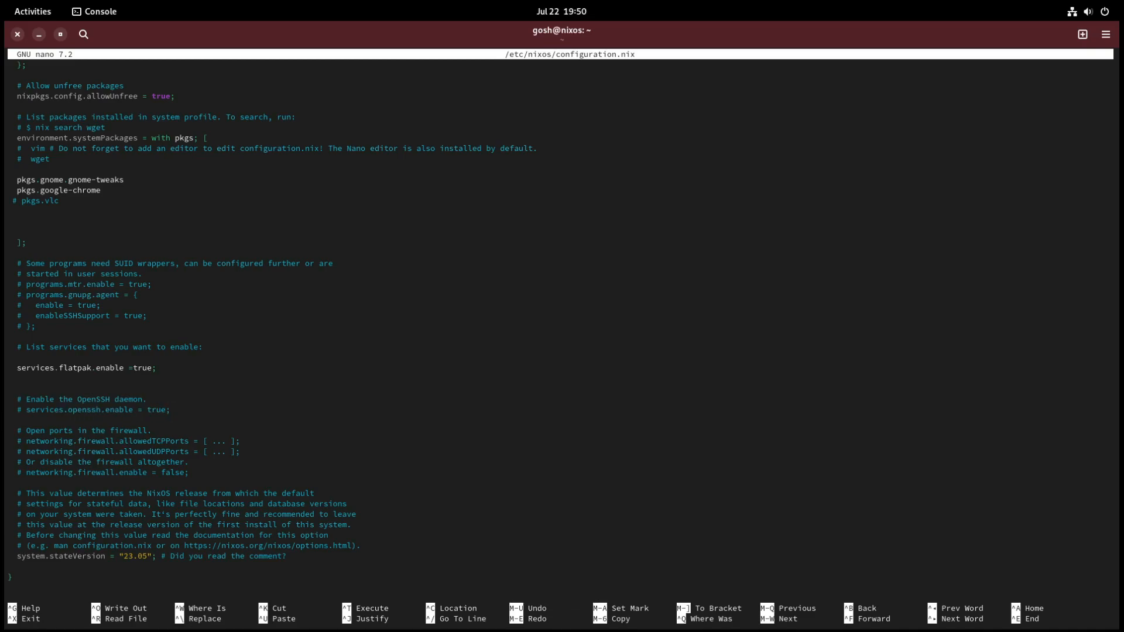
pyautogui.press('Down')
pyautogui.press('Down')
pyautogui.press('Down')
pyautogui.press('Down')
pyautogui.press('Down')
pyautogui.press('Down')
pyautogui.press('Home')
pyautogui.press('Right')
pyautogui.press('Right')
pyautogui.press('BackSpace')
pyautogui.press('Right')
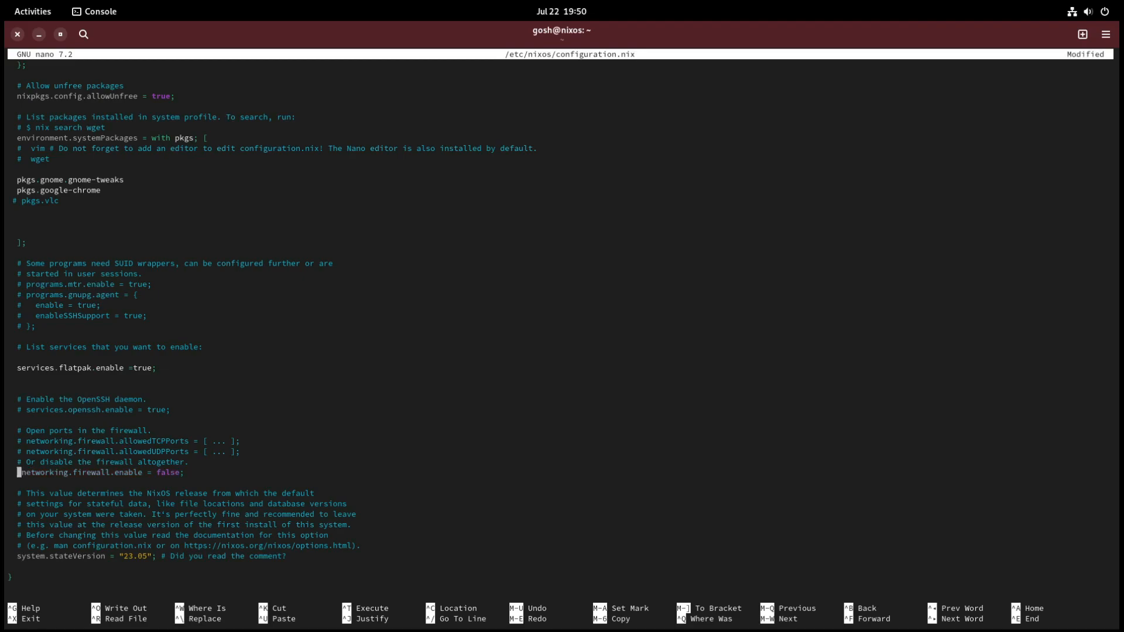
# Step: Set networking.firewall.enable to true, save configuration.nix, and exit the editor
pyautogui.press('Right')
pyautogui.press('Right')
pyautogui.press('Right')
pyautogui.press('Right')
pyautogui.press('Right')
pyautogui.press('Right')
pyautogui.press('Right')
pyautogui.press('Right')
pyautogui.press('Right')
pyautogui.press('Right')
pyautogui.press('Right')
pyautogui.press('Right')
pyautogui.press('Right')
pyautogui.press('Right')
pyautogui.press('Right')
pyautogui.press('Right')
pyautogui.press('Right')
pyautogui.press('Right')
pyautogui.press('Right')
pyautogui.press('Right')
pyautogui.press('BackSpace')
pyautogui.press('BackSpace')
pyautogui.press('BackSpace')
pyautogui.press('BackSpace')
pyautogui.press('BackSpace')
pyautogui.write('true')
pyautogui.hotkey('ctrl', 'o')
pyautogui.press('Return')
pyautogui.hotkey('ctrl', 'x')
# Step: Apply the new configuration with sudo nixos-rebuild switch and reboot the system
pyautogui.write('sudo nixos-rebuild switch')
pyautogui.press('Return')
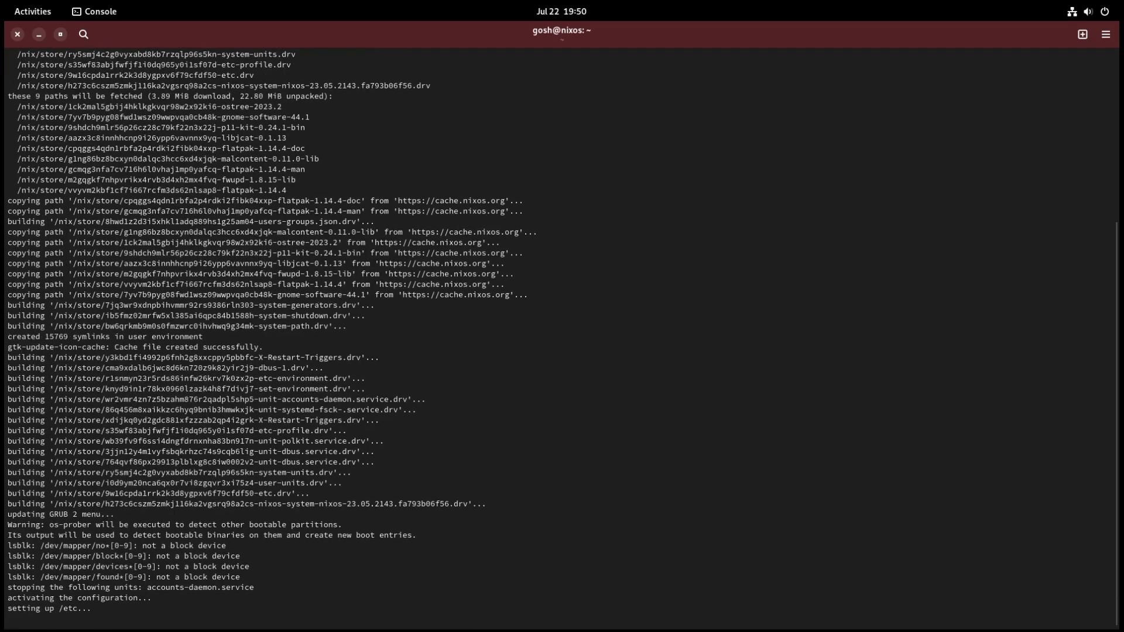
pyautogui.write('reboot')
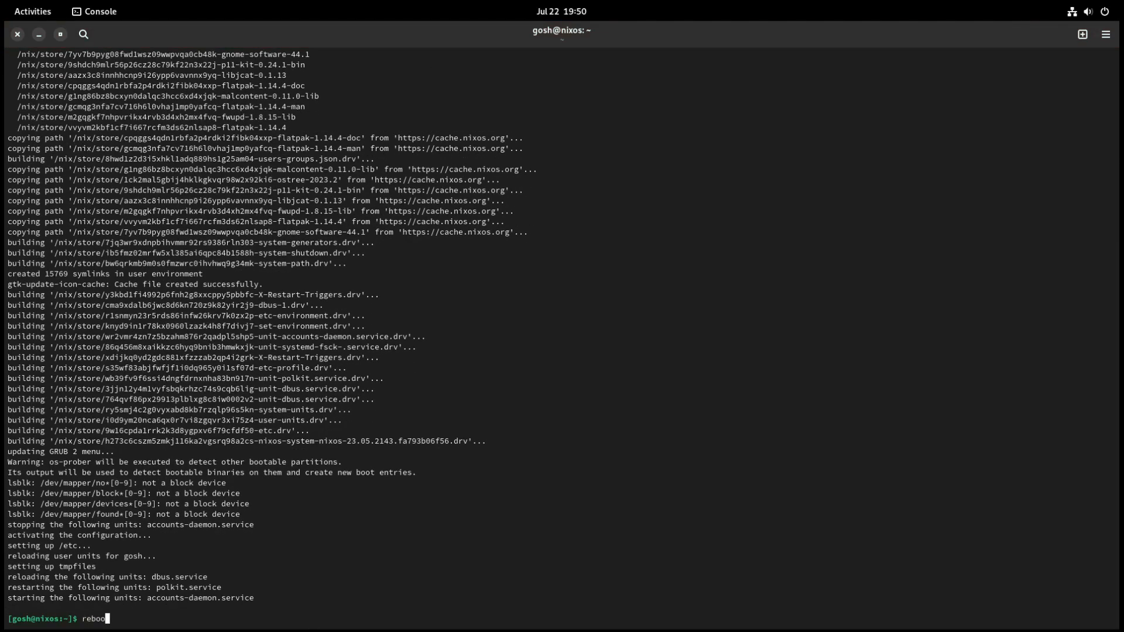
pyautogui.press('Return')
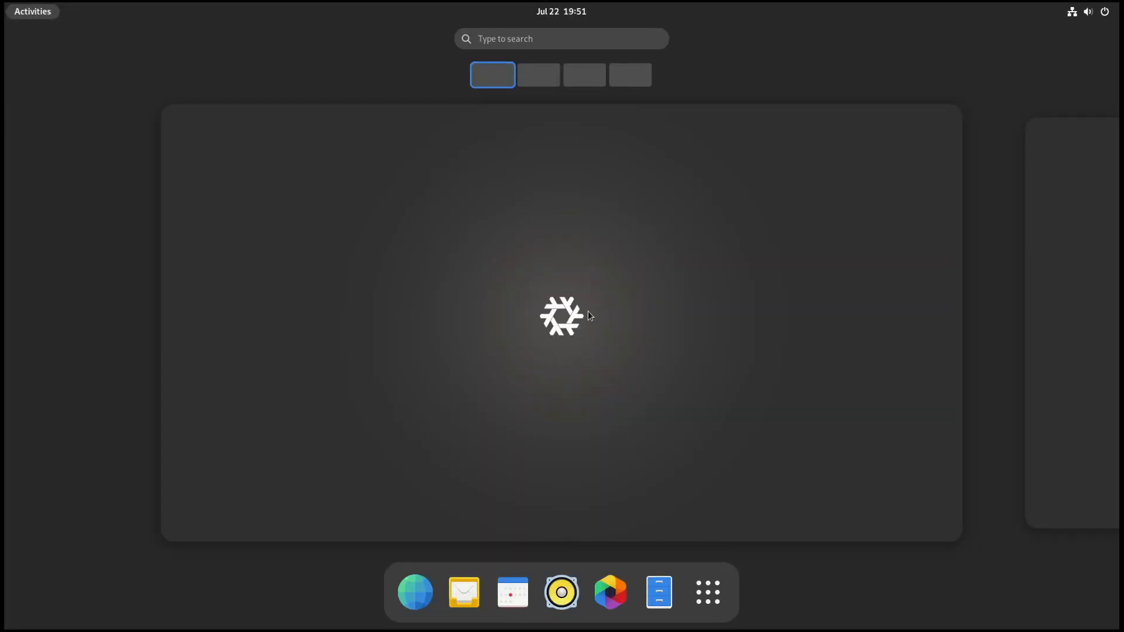
# Step: Search the installed applications for ter and launch Console
pyautogui.click(609, 374)
pyautogui.press('super')
pyautogui.write('ter')
pyautogui.press('Right')
pyautogui.press('Right')
pyautogui.press('Right')
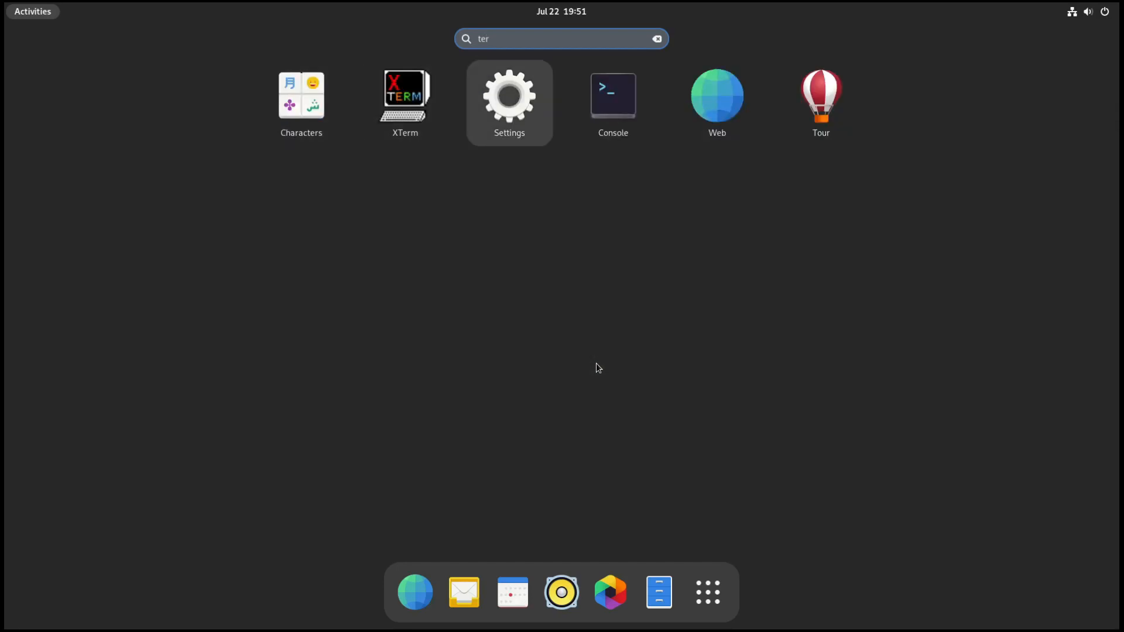
pyautogui.press('Return')
# Step: Open /etc/nixos/configuration.nix in nano with sudo, entering the account password, and maximize the terminal window
pyautogui.write('sudo nixos-rebuild switch')
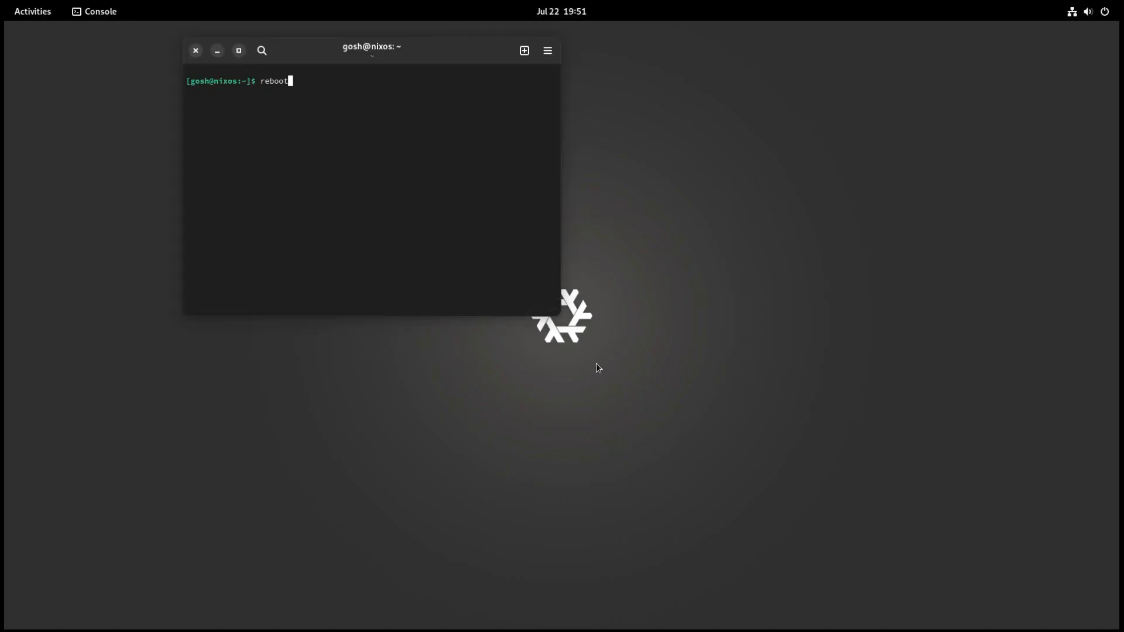
pyautogui.press('Up')
pyautogui.press('Return')
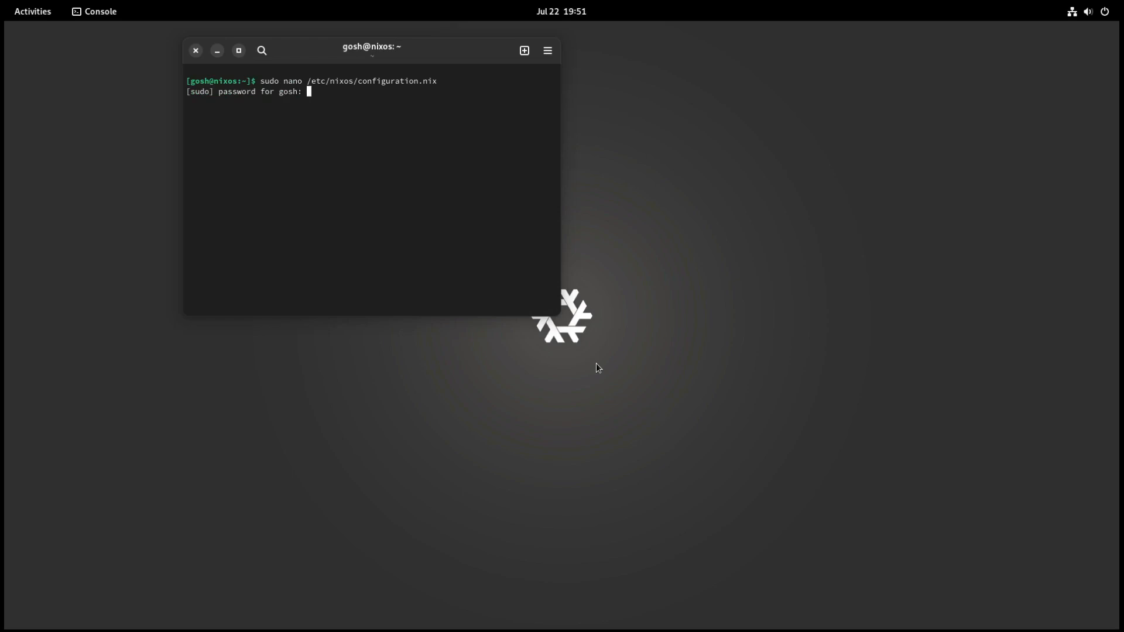
pyautogui.press('Return')
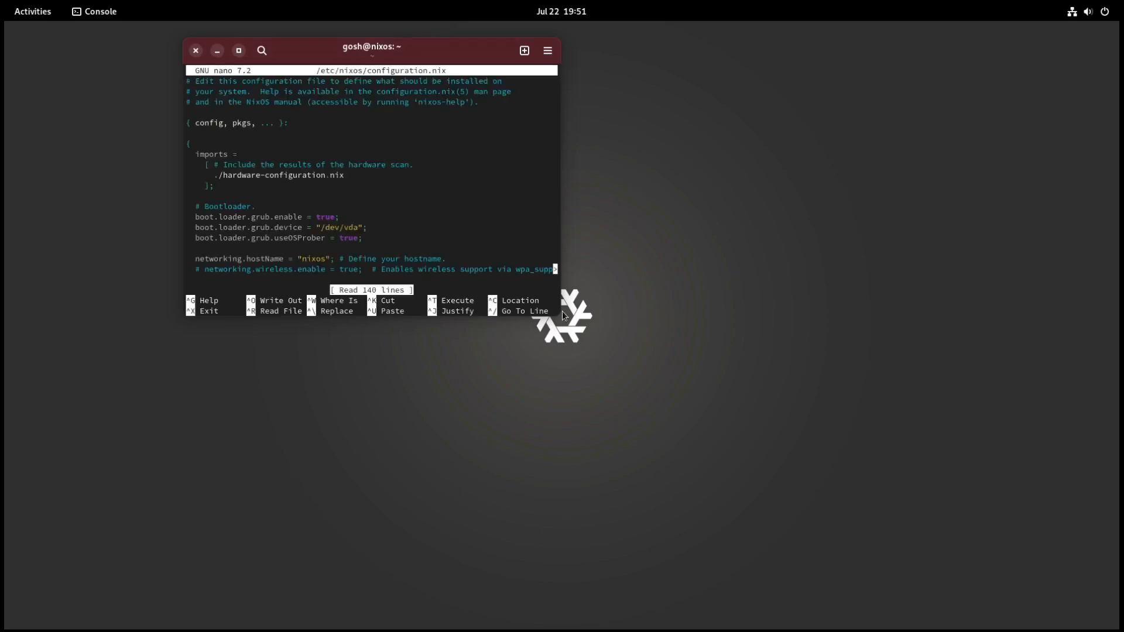
pyautogui.doubleClick(469, 53)
# Step: Examine the bootloader and networking.hostName settings near the start of configuration.nix
pyautogui.press('Down')
pyautogui.press('Down')
pyautogui.press('Down')
pyautogui.press('Down')
pyautogui.press('Down')
pyautogui.press('Down')
pyautogui.press('Down')
pyautogui.press('Down')
pyautogui.press('Down')
pyautogui.press('Down')
pyautogui.press('Down')
pyautogui.press('Down')
pyautogui.press('Down')
pyautogui.press('Down')
pyautogui.press('Down')
pyautogui.press('Down')
pyautogui.press('Down')
pyautogui.press('Down')
pyautogui.press('Down')
pyautogui.press('Down')
pyautogui.press('Up')
pyautogui.press('Up')
pyautogui.press('Up')
pyautogui.press('Up')
pyautogui.press('Up')
pyautogui.press('Up')
pyautogui.press('Right')
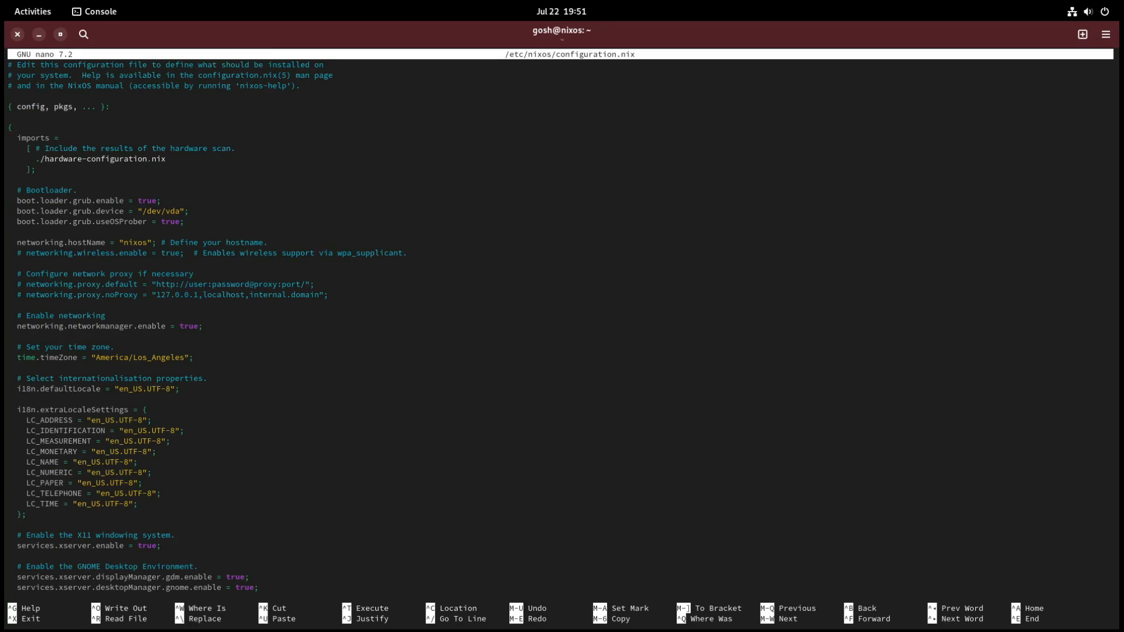
# Step: Open XTerm, run the host and hostname commands to check the machine's hostname, and close XTerm
pyautogui.click(42, 10)
pyautogui.write('ter1')
pyautogui.press('BackSpace')
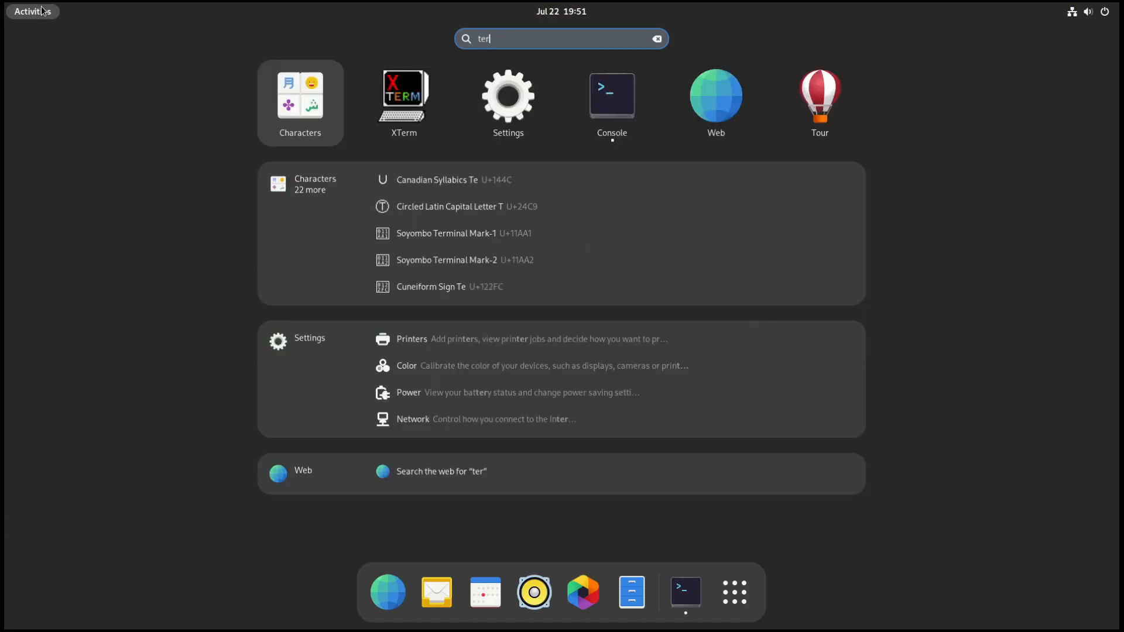
pyautogui.press('Right')
pyautogui.press('Return')
pyautogui.write('host')
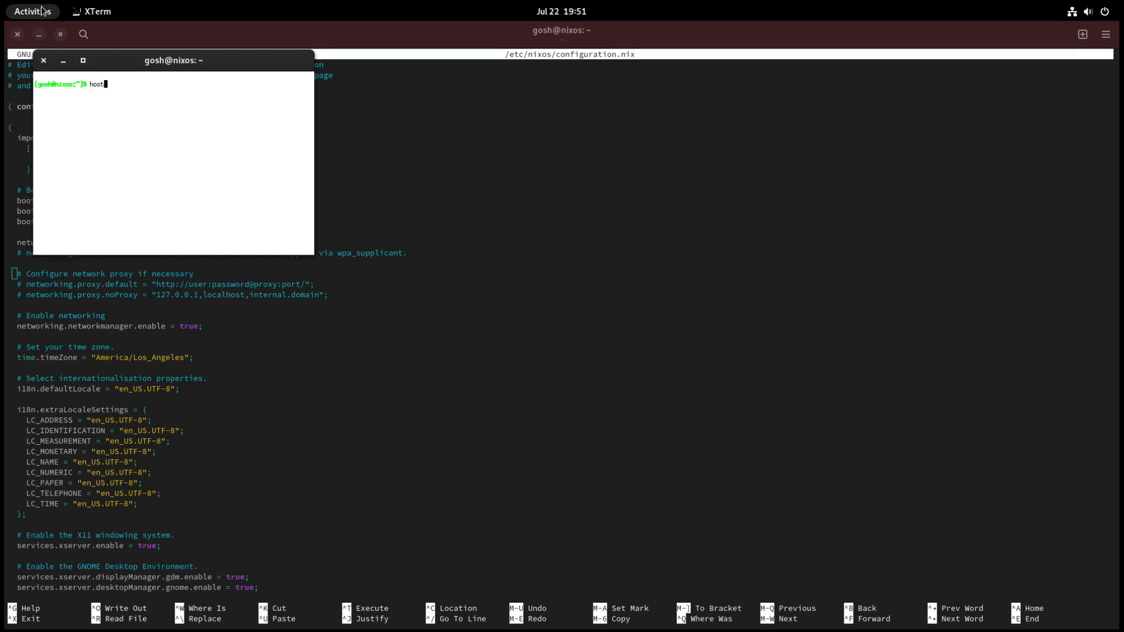
pyautogui.press('Return')
pyautogui.write('hostname')
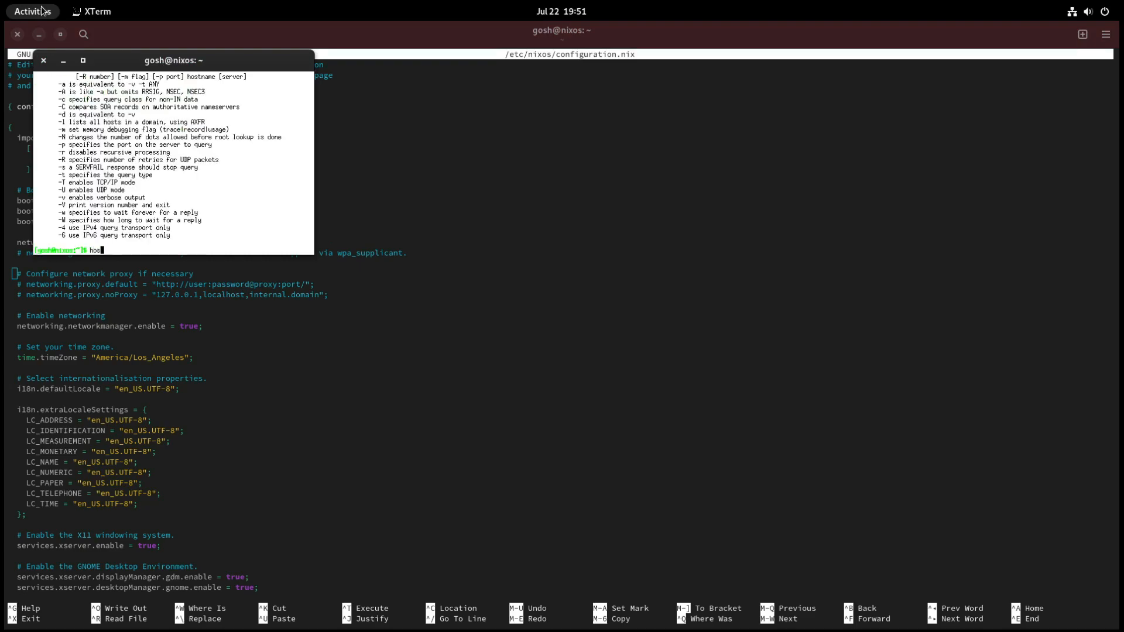
pyautogui.press('Return')
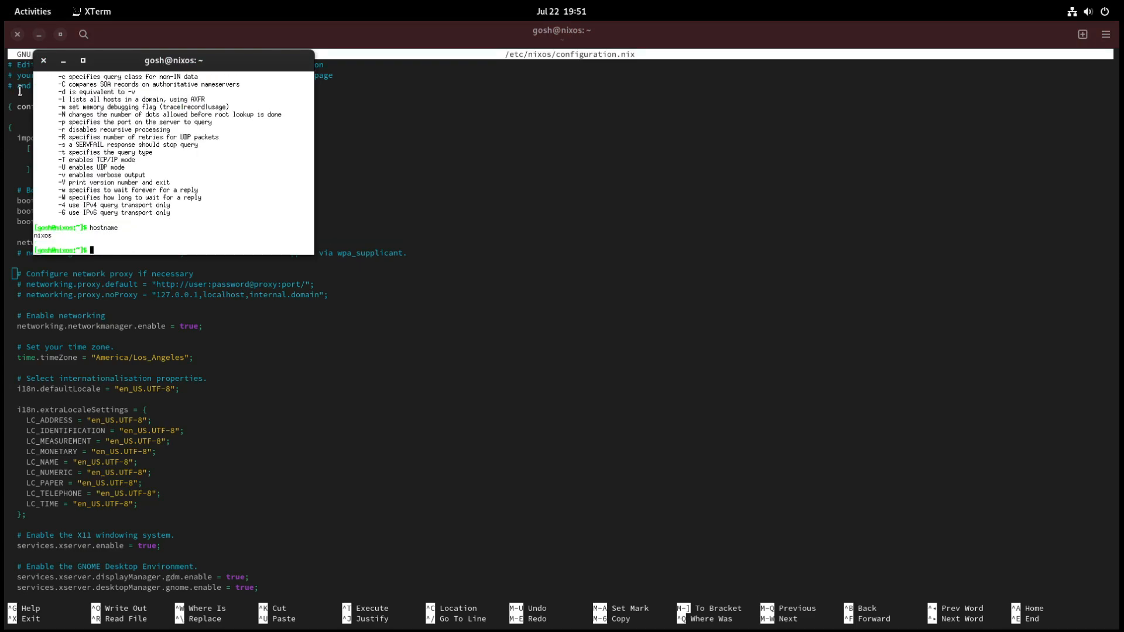
pyautogui.click(44, 61)
# Step: Read through the networking, locale, desktop, sound and user account sections down to the environment.systemPackages list
pyautogui.press('Up')
pyautogui.press('Up')
pyautogui.press('Up')
pyautogui.press('Up')
pyautogui.press('Up')
pyautogui.press('Up')
pyautogui.press('Up')
pyautogui.press('Up')
pyautogui.press('Up')
pyautogui.press('Up')
pyautogui.press('Up')
pyautogui.press('Up')
pyautogui.press('Up')
pyautogui.press('Up')
pyautogui.press('Up')
pyautogui.press('Up')
pyautogui.press('Up')
pyautogui.press('Up')
pyautogui.press('Up')
pyautogui.press('Up')
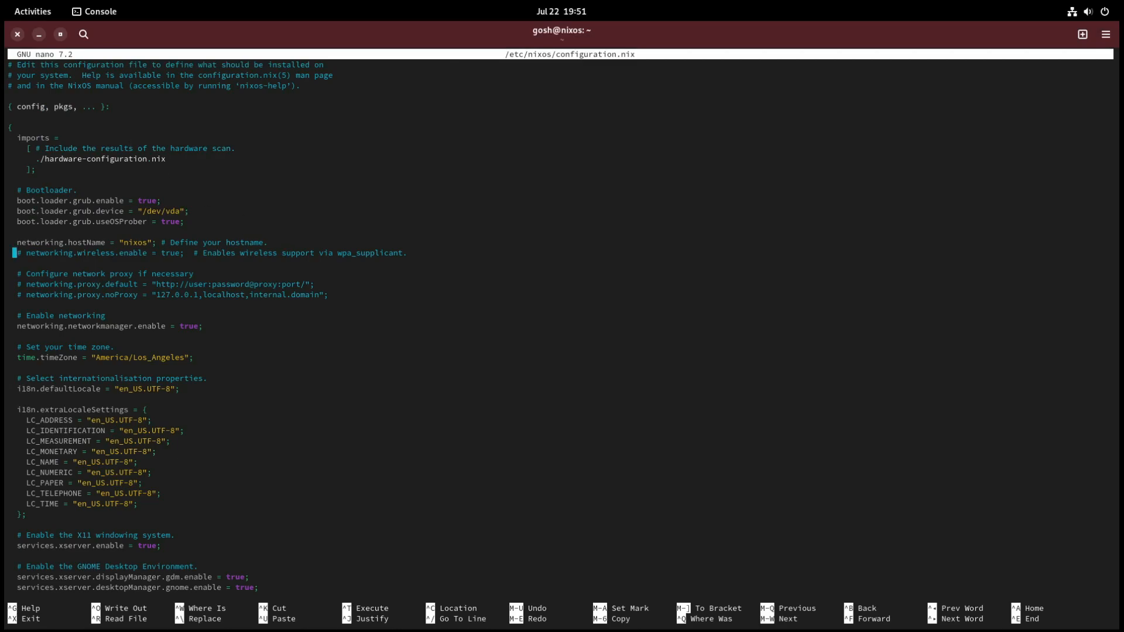
pyautogui.press('Down')
pyautogui.press('Right')
pyautogui.press('Down')
pyautogui.press('Down')
pyautogui.press('Down')
pyautogui.press('Down')
pyautogui.press('Down')
pyautogui.press('Down')
pyautogui.press('Down')
pyautogui.press('Down')
pyautogui.press('Down')
pyautogui.press('Down')
pyautogui.press('Down')
pyautogui.press('Down')
pyautogui.press('Down')
pyautogui.press('Down')
pyautogui.press('Down')
pyautogui.press('Down')
pyautogui.press('Down')
pyautogui.press('Down')
pyautogui.press('Down')
pyautogui.press('Down')
pyautogui.press('Right')
pyautogui.press('Down')
pyautogui.press('Down')
pyautogui.press('Down')
pyautogui.press('Down')
pyautogui.press('Down')
pyautogui.press('Down')
pyautogui.press('Down')
pyautogui.press('Down')
pyautogui.press('Down')
pyautogui.press('Down')
pyautogui.press('Down')
pyautogui.press('Down')
pyautogui.press('Down')
pyautogui.press('Down')
pyautogui.press('Down')
pyautogui.press('Down')
pyautogui.press('Down')
pyautogui.press('Down')
pyautogui.press('Down')
pyautogui.press('Down')
pyautogui.press('Down')
pyautogui.press('Down')
pyautogui.press('Down')
pyautogui.press('Down')
pyautogui.press('Down')
pyautogui.press('Down')
pyautogui.press('Down')
pyautogui.press('Down')
pyautogui.press('Down')
pyautogui.press('Down')
pyautogui.press('Down')
pyautogui.press('Down')
pyautogui.press('Down')
pyautogui.press('Down')
pyautogui.press('Down')
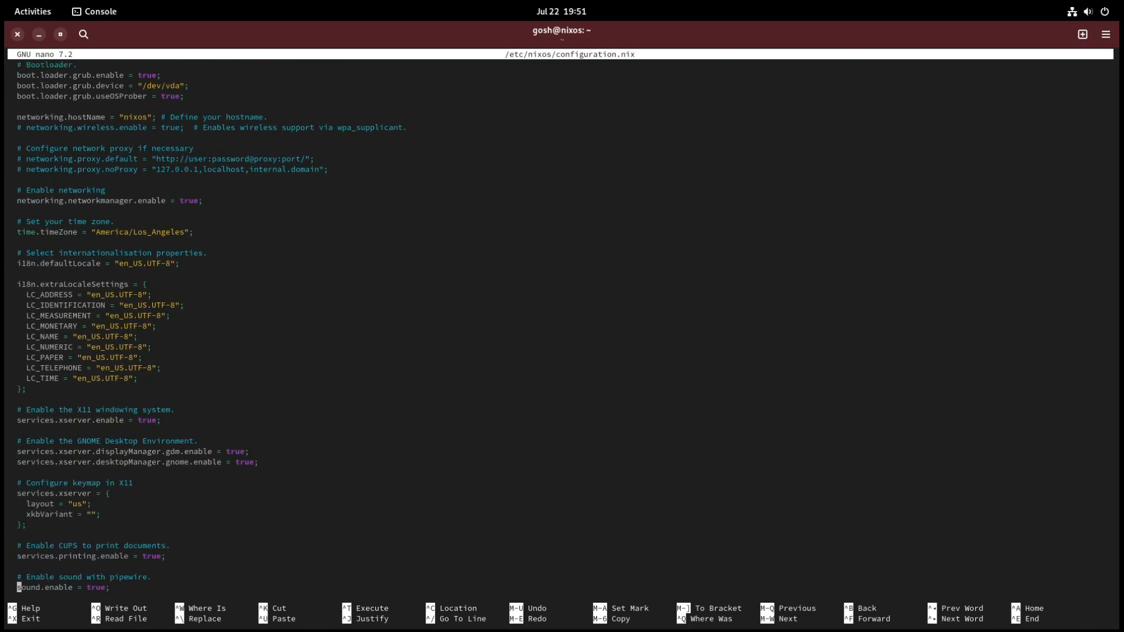
pyautogui.press('Down')
pyautogui.press('Down')
pyautogui.press('Down')
pyautogui.press('Down')
pyautogui.press('Down')
pyautogui.press('Down')
pyautogui.press('Down')
pyautogui.press('Down')
pyautogui.press('Down')
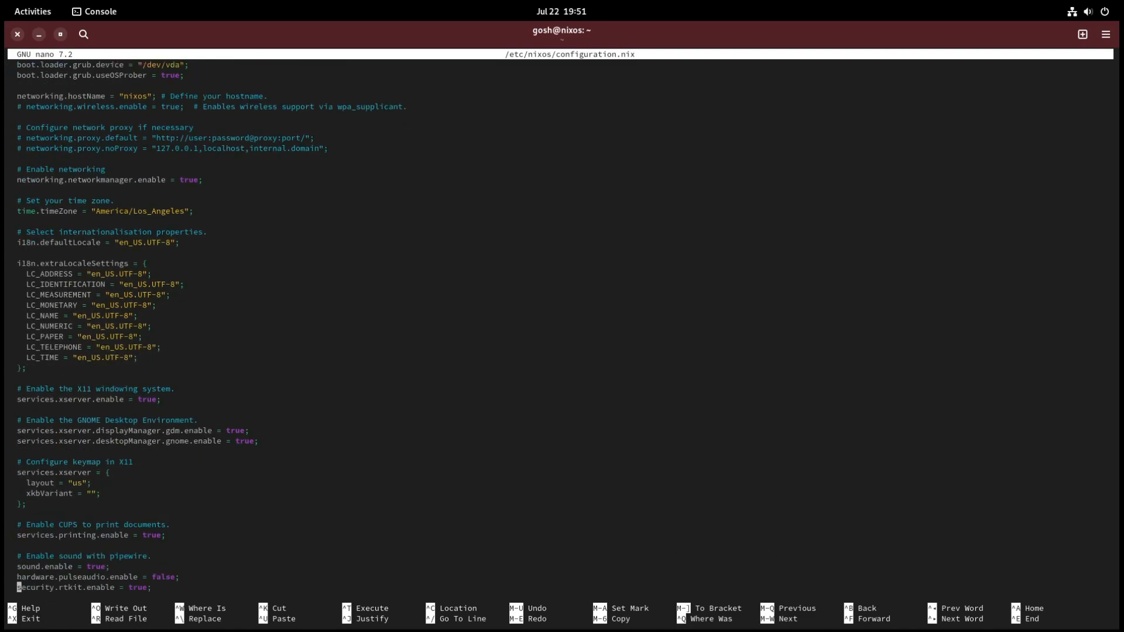
pyautogui.press('Down')
pyautogui.press('Down')
pyautogui.press('Down')
pyautogui.press('Down')
pyautogui.press('Down')
pyautogui.press('Down')
pyautogui.press('Down')
pyautogui.press('Down')
pyautogui.press('Down')
pyautogui.press('Down')
pyautogui.press('Down')
pyautogui.press('Down')
pyautogui.press('Down')
pyautogui.press('Down')
pyautogui.press('Down')
pyautogui.press('Down')
pyautogui.press('Down')
pyautogui.press('Down')
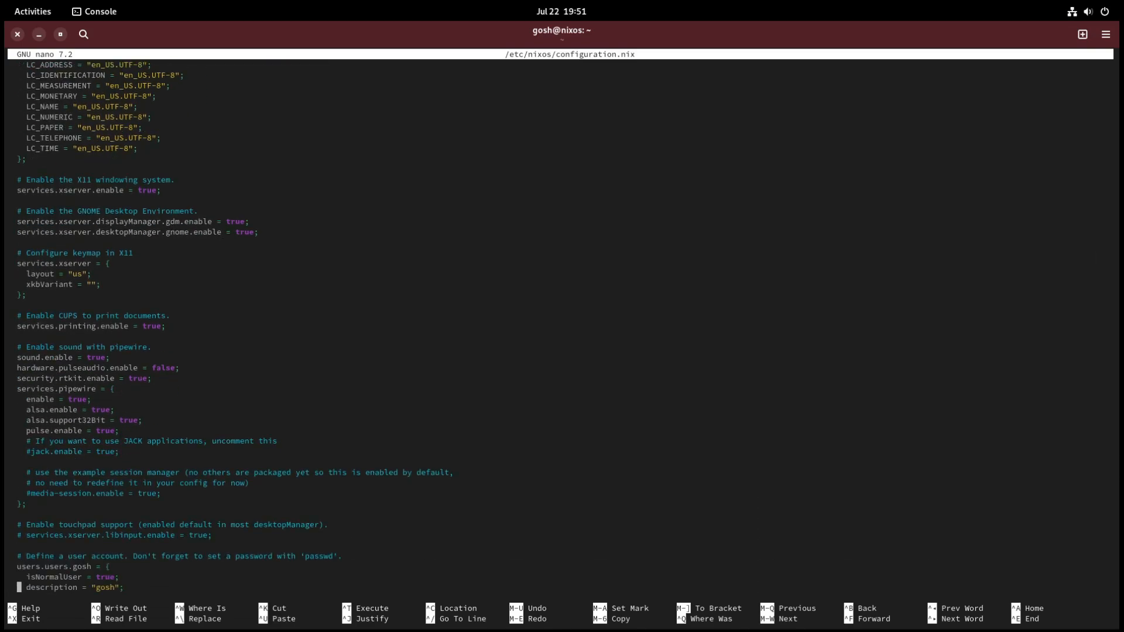
# Step: Comment out the pkgs.google-chrome line in environment.systemPackages
pyautogui.press('Down')
pyautogui.press('Down')
pyautogui.press('Down')
pyautogui.press('Down')
pyautogui.press('Down')
pyautogui.press('Down')
pyautogui.press('Down')
pyautogui.press('Down')
pyautogui.press('Down')
pyautogui.press('Down')
pyautogui.press('Down')
pyautogui.press('Down')
pyautogui.press('Down')
pyautogui.press('Down')
pyautogui.press('Down')
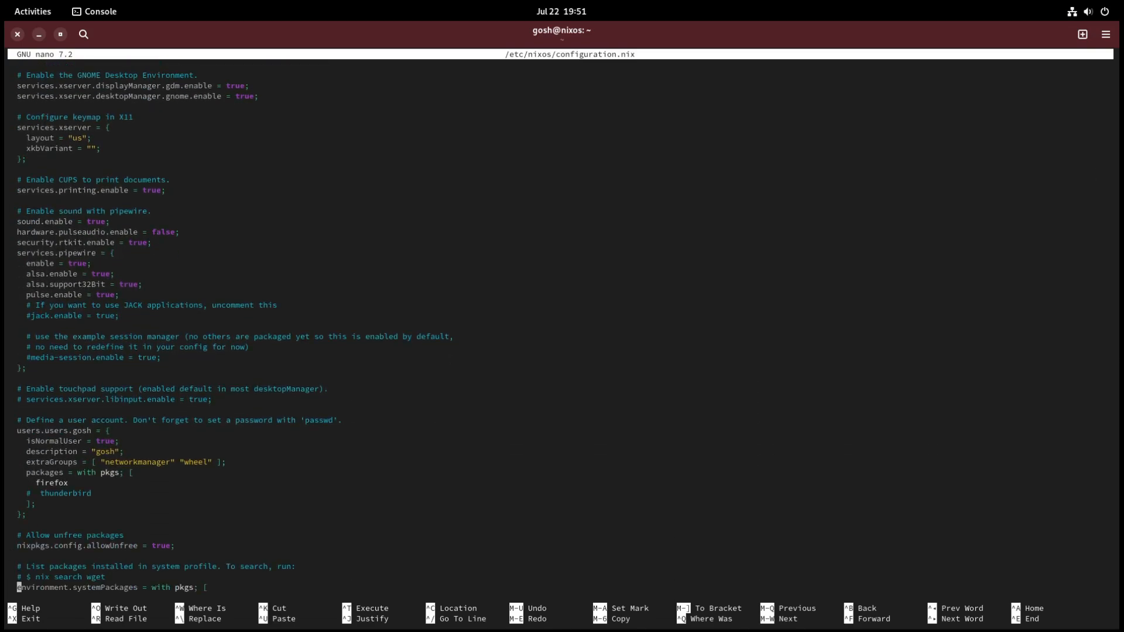
# Step: Review the user account, sound, desktop and locale settings back up to the networking section of configuration.nix
pyautogui.press('Down')
pyautogui.press('Down')
pyautogui.press('Down')
pyautogui.press('Up')
pyautogui.press('Up')
pyautogui.press('Up')
pyautogui.press('Up')
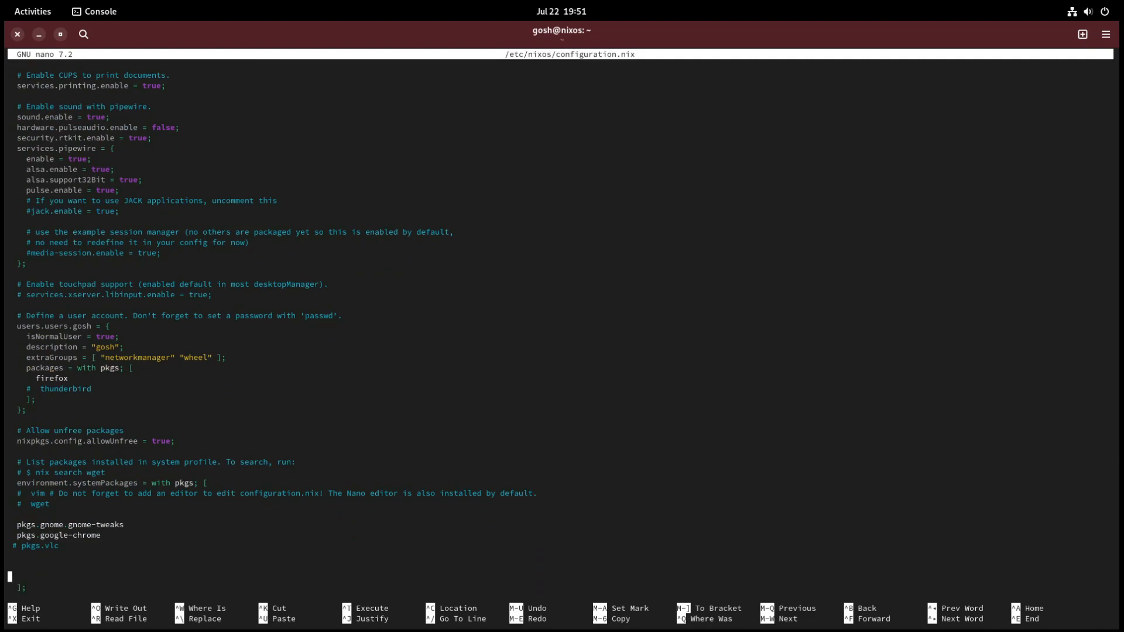
pyautogui.press('Up')
pyautogui.write('#')
pyautogui.press('Up')
pyautogui.press('Up')
pyautogui.press('Up')
pyautogui.press('Up')
pyautogui.press('Up')
pyautogui.press('Up')
pyautogui.press('Up')
pyautogui.press('Up')
pyautogui.press('Up')
pyautogui.press('Up')
pyautogui.press('Up')
pyautogui.press('Up')
pyautogui.press('Up')
pyautogui.press('Up')
pyautogui.press('Up')
pyautogui.press('Up')
pyautogui.press('Up')
pyautogui.press('Up')
pyautogui.press('Up')
pyautogui.press('Up')
pyautogui.press('Up')
pyautogui.press('Down')
pyautogui.press('Down')
pyautogui.press('Down')
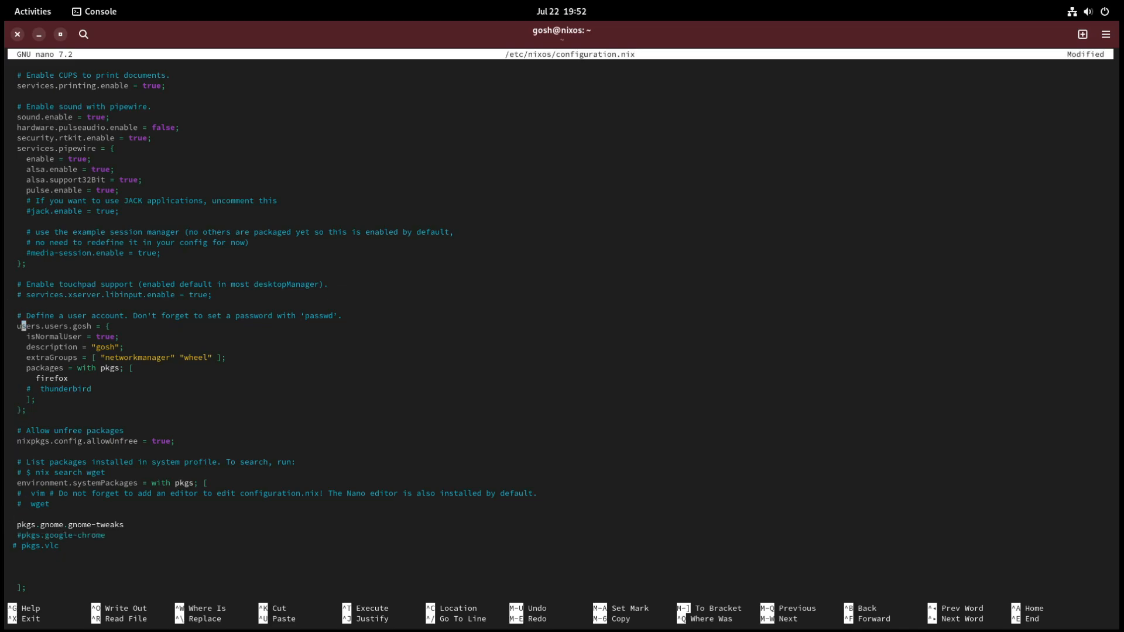
pyautogui.press('Up')
pyautogui.press('Up')
pyautogui.press('Up')
pyautogui.press('Up')
pyautogui.press('Up')
pyautogui.press('Up')
pyautogui.press('Up')
pyautogui.press('Up')
pyautogui.press('Up')
pyautogui.press('Up')
pyautogui.press('Up')
pyautogui.press('Up')
pyautogui.press('Up')
pyautogui.press('Up')
pyautogui.press('Up')
pyautogui.press('Up')
pyautogui.press('Up')
pyautogui.press('Up')
pyautogui.press('Up')
pyautogui.press('Up')
pyautogui.press('Up')
pyautogui.press('Up')
pyautogui.press('Up')
pyautogui.press('Up')
pyautogui.press('Up')
pyautogui.press('Up')
pyautogui.press('Up')
pyautogui.press('Up')
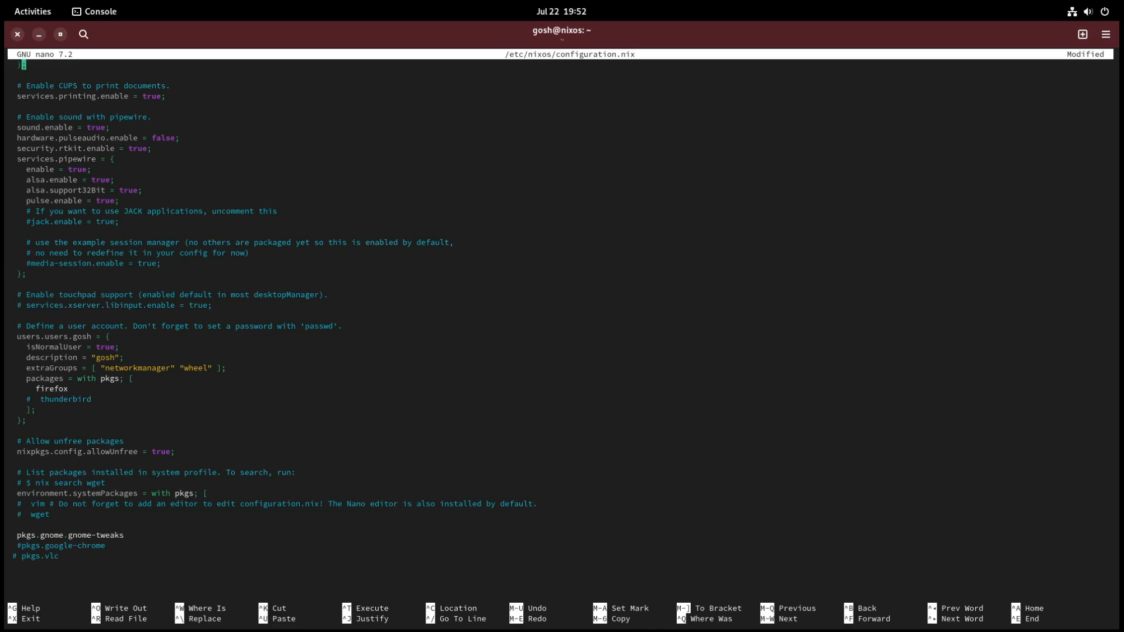
pyautogui.press('Down')
pyautogui.press('Down')
pyautogui.press('Down')
pyautogui.press('Down')
pyautogui.press('Up')
pyautogui.press('Up')
pyautogui.press('Up')
pyautogui.press('Up')
pyautogui.press('Up')
pyautogui.press('Up')
pyautogui.press('Up')
pyautogui.press('Up')
pyautogui.press('Up')
pyautogui.press('Up')
pyautogui.press('Up')
pyautogui.press('Up')
pyautogui.press('Up')
pyautogui.press('Up')
pyautogui.press('Up')
pyautogui.press('Up')
pyautogui.press('Up')
pyautogui.press('Up')
pyautogui.press('Up')
pyautogui.press('Up')
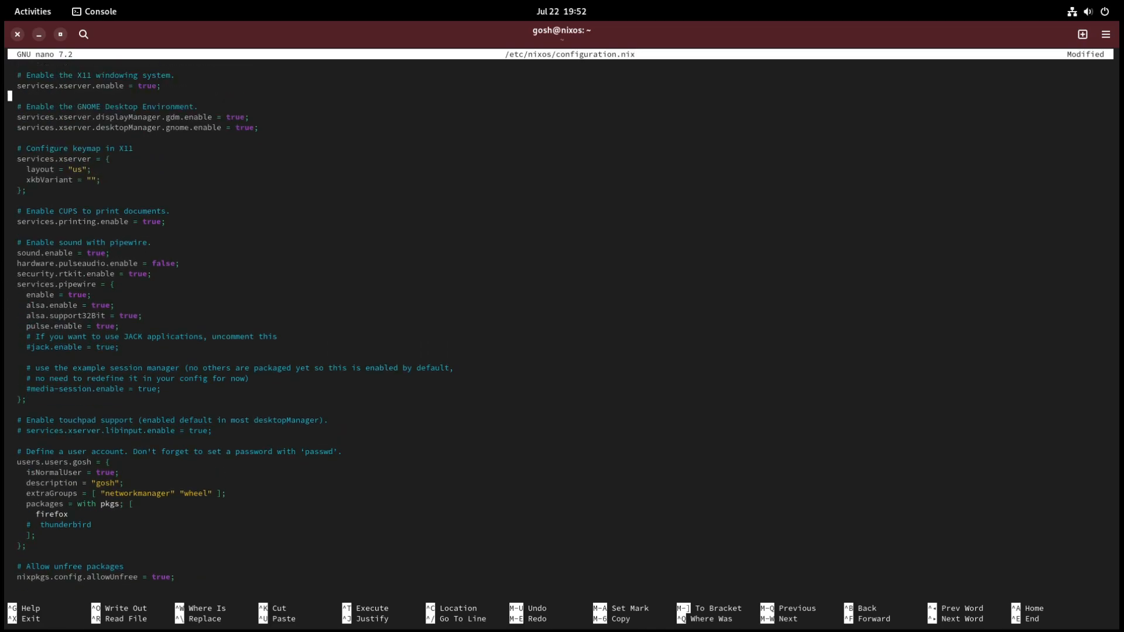
pyautogui.press('Up')
pyautogui.press('Up')
pyautogui.press('Up')
pyautogui.press('Up')
pyautogui.press('Up')
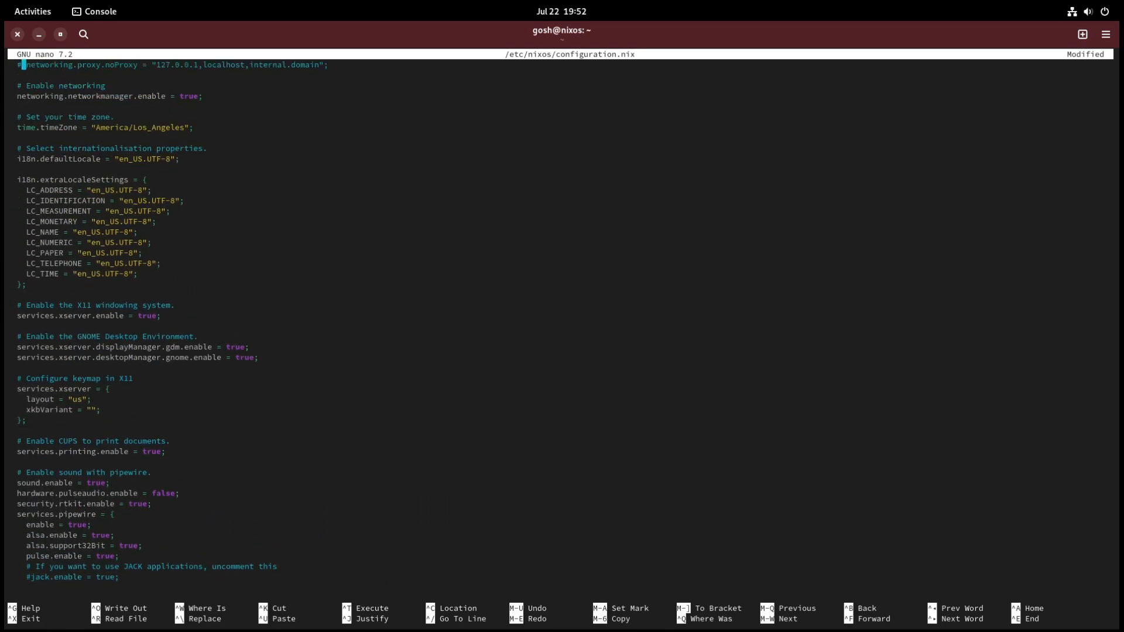
pyautogui.press('Up')
pyautogui.press('Up')
pyautogui.press('Up')
pyautogui.press('Up')
pyautogui.press('Up')
pyautogui.press('Up')
pyautogui.press('Up')
pyautogui.press('Up')
pyautogui.press('Up')
pyautogui.press('Up')
pyautogui.press('Up')
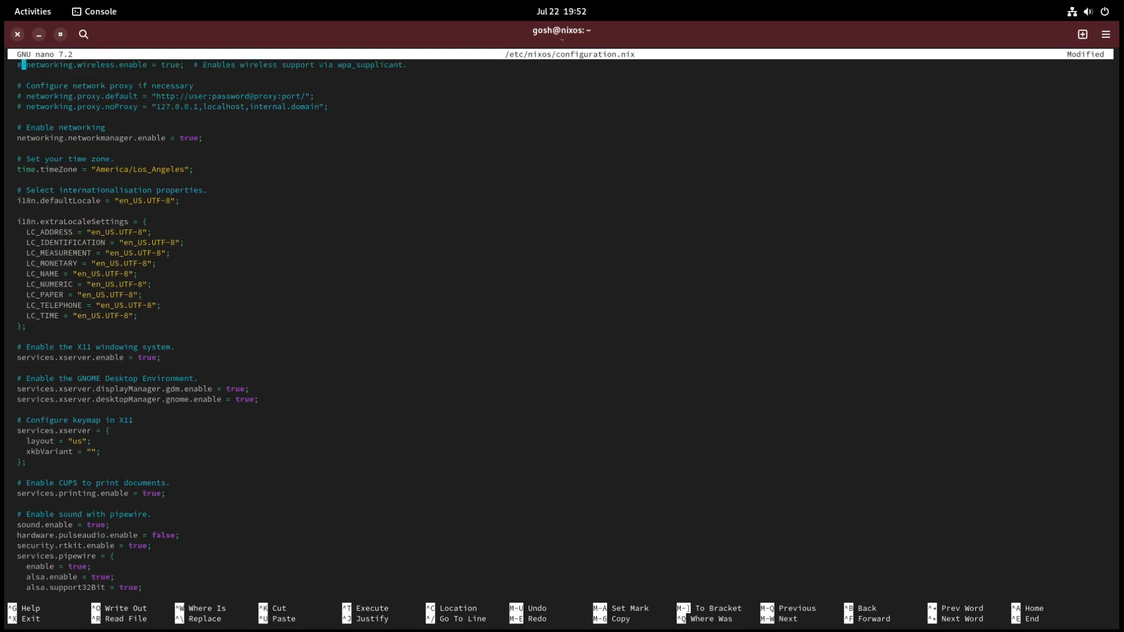
# Step: Set networking.hostName to "fedoralinux", save configuration.nix, and exit the editor
pyautogui.press('Down')
pyautogui.press('Down')
pyautogui.press('Down')
pyautogui.press('Down')
pyautogui.press('Down')
pyautogui.press('Down')
pyautogui.press('Down')
pyautogui.press('Down')
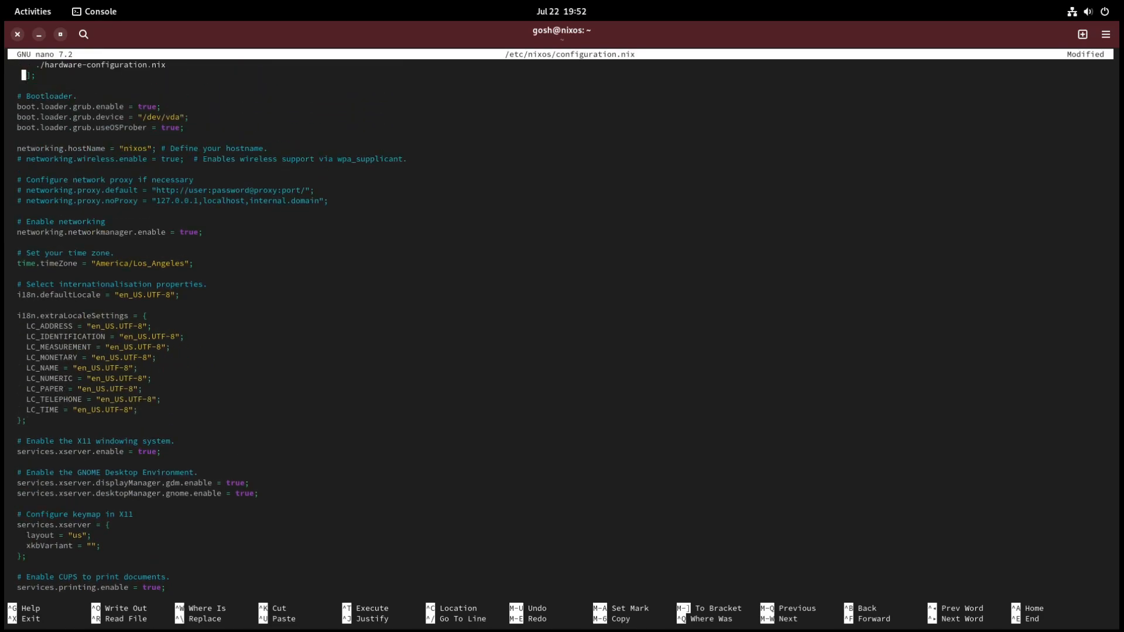
pyautogui.press('Right')
pyautogui.press('Right')
pyautogui.press('Right')
pyautogui.press('Right')
pyautogui.press('Right')
pyautogui.press('Right')
pyautogui.press('Right')
pyautogui.press('Right')
pyautogui.press('Right')
pyautogui.press('Right')
pyautogui.press('Right')
pyautogui.press('Right')
pyautogui.press('Right')
pyautogui.press('Right')
pyautogui.press('Right')
pyautogui.press('Right')
pyautogui.press('Right')
pyautogui.press('Right')
pyautogui.press('Right')
pyautogui.press('Right')
pyautogui.press('Right')
pyautogui.press('BackSpace')
pyautogui.press('BackSpace')
pyautogui.press('BackSpace')
pyautogui.press('BackSpace')
pyautogui.press('BackSpace')
pyautogui.write('fedoralinux')
pyautogui.hotkey('ctrl', 'o')
pyautogui.press('Return')
pyautogui.hotkey('ctrl', 'x')
# Step: Rerun sudo nixos-rebuild switch to apply the hostname and package changes, and reboot
pyautogui.press('Up')
pyautogui.press('Up')
pyautogui.press('Up')
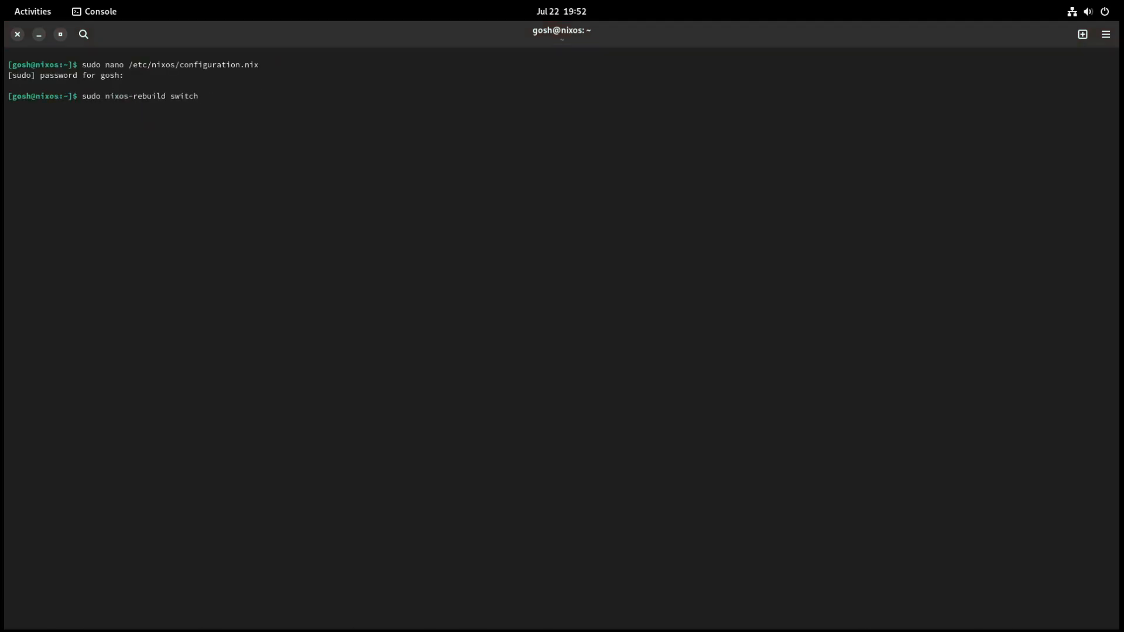
pyautogui.press('Return')
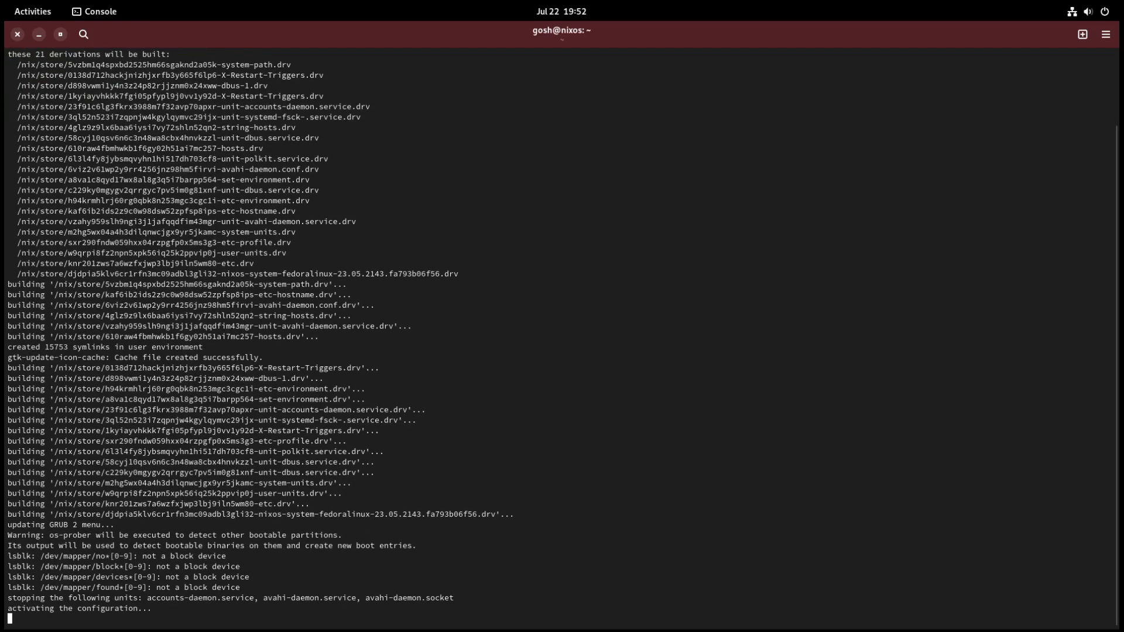
pyautogui.write('reboot')
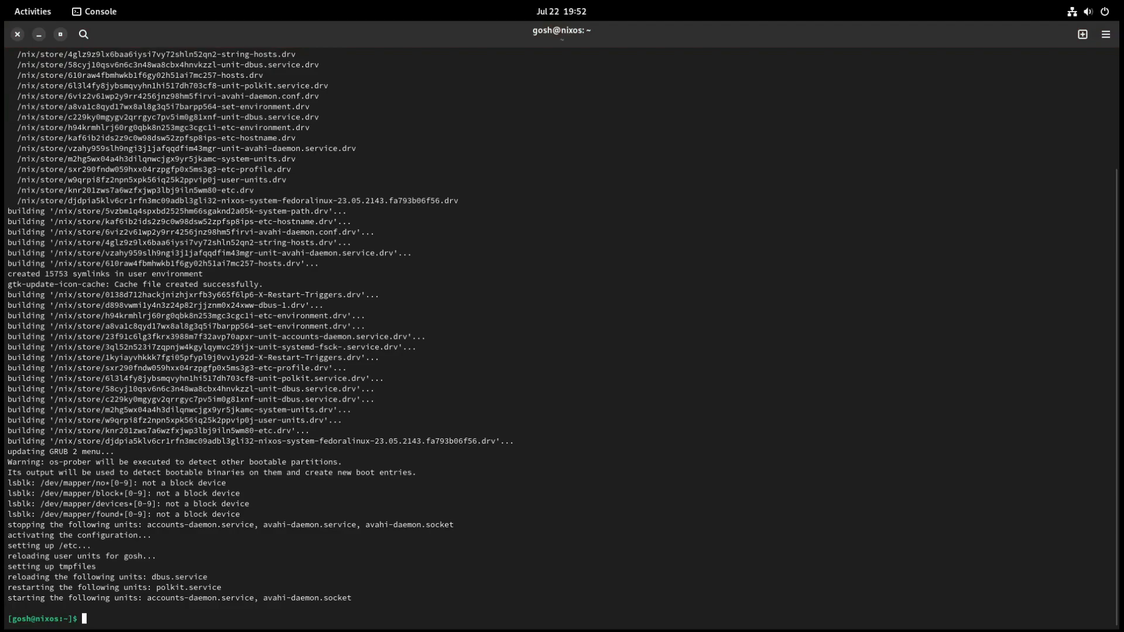
pyautogui.press('Return')
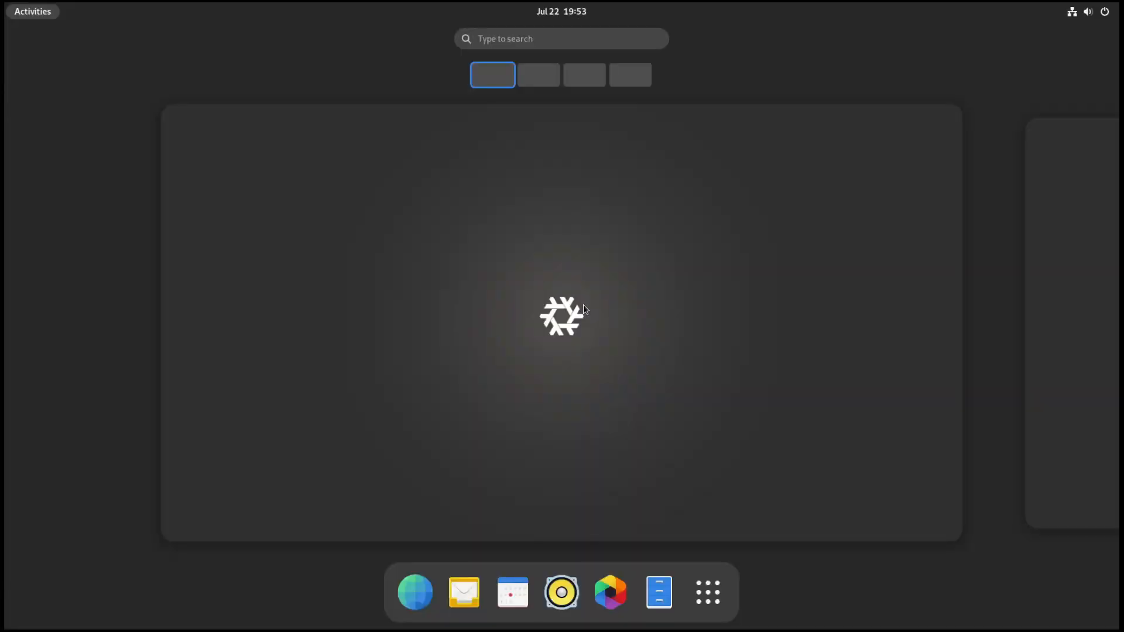
# Step: Launch Console, run hostname to check the machine's name after the rebuild, and close Console
pyautogui.click(719, 583)
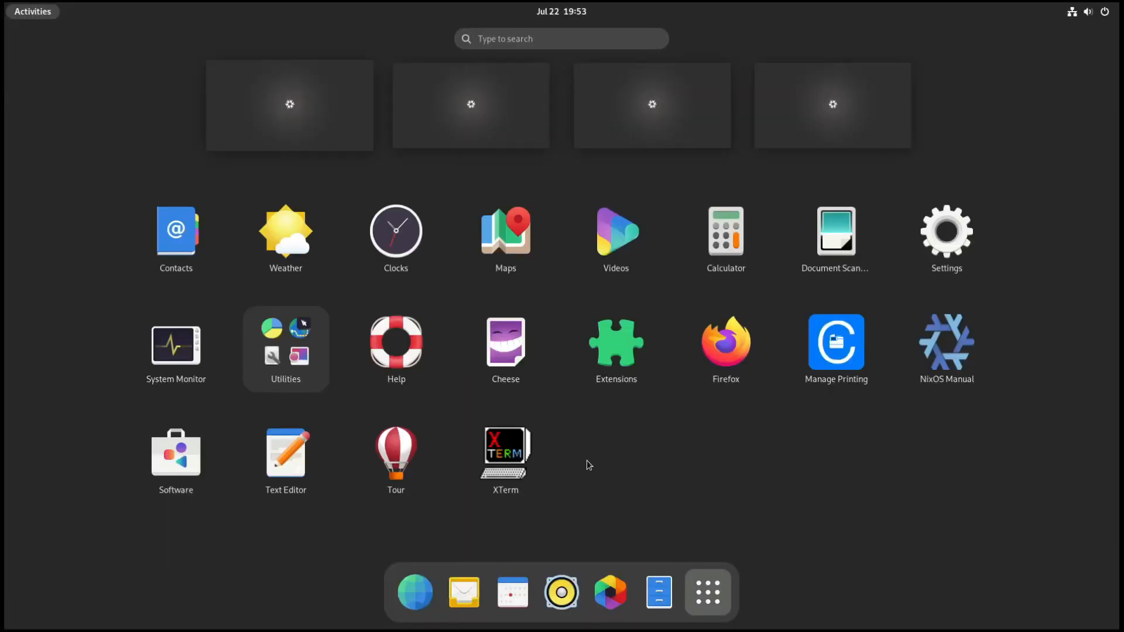
pyautogui.write('ter')
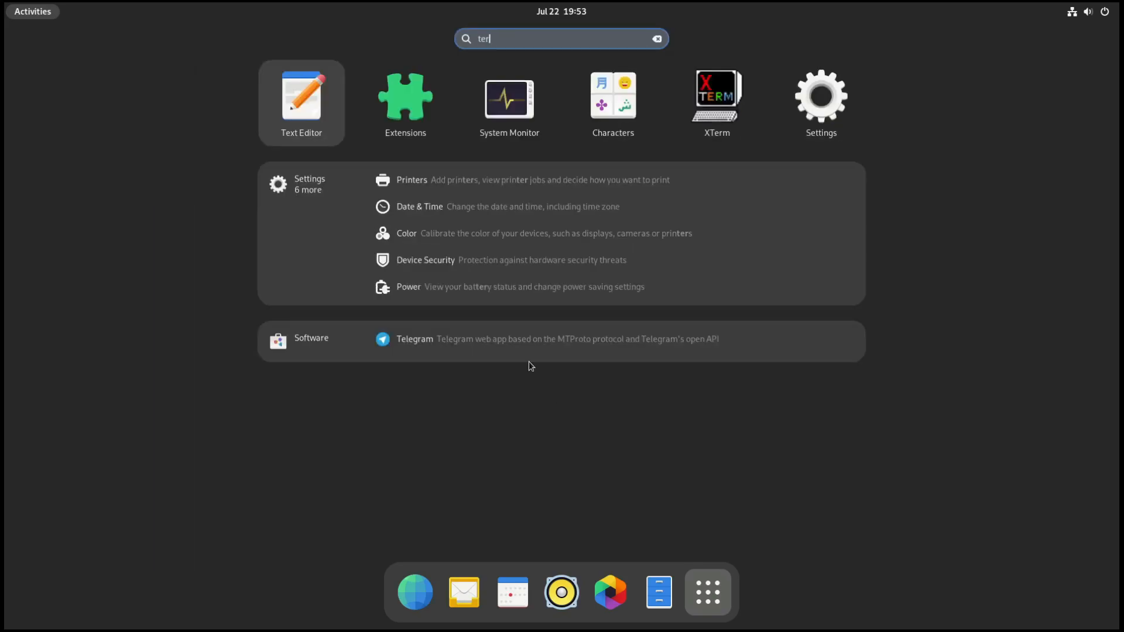
pyautogui.click(598, 110)
pyautogui.write('hostname')
pyautogui.press('Return')
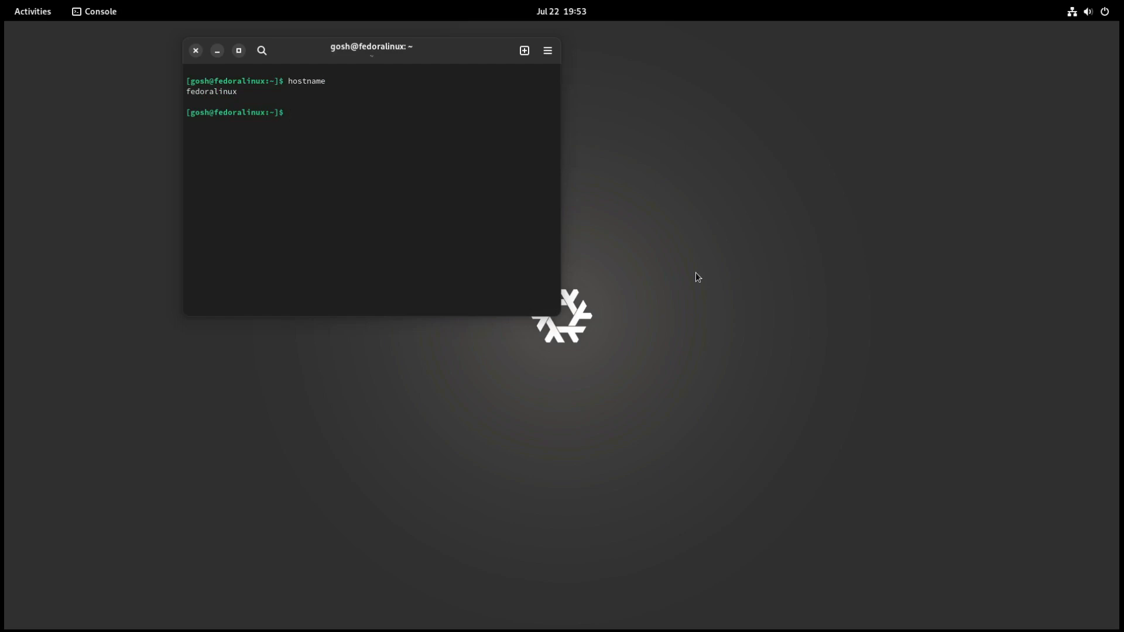
pyautogui.click(195, 51)
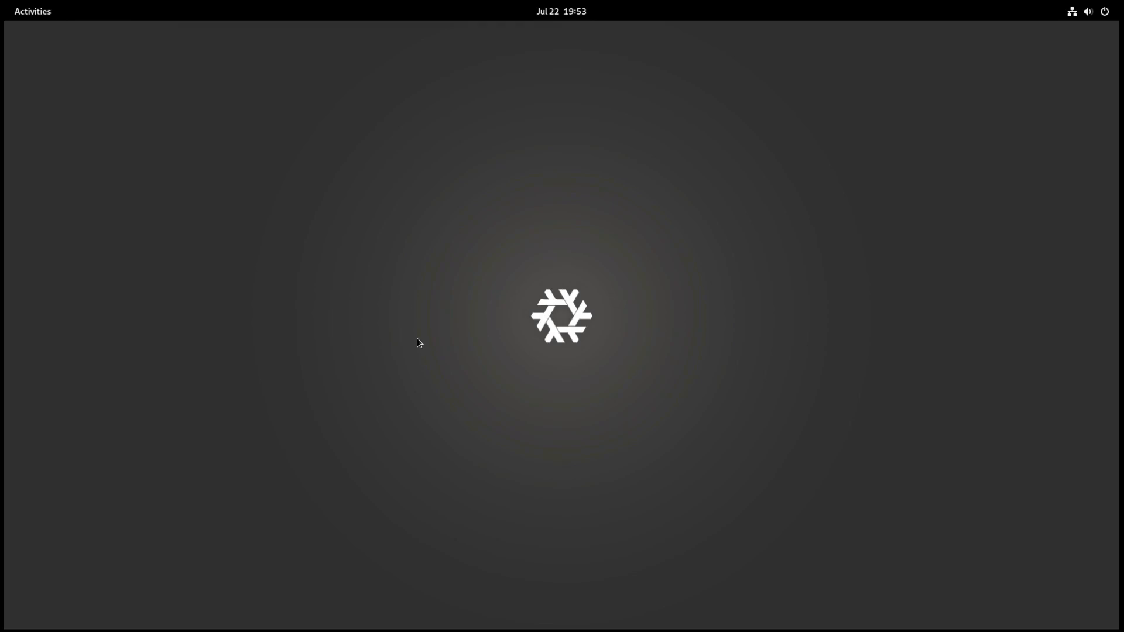
# Step: Restart the system from the desktop session and confirm the restart
pyautogui.click(1118, 12)
pyautogui.click(1092, 47)
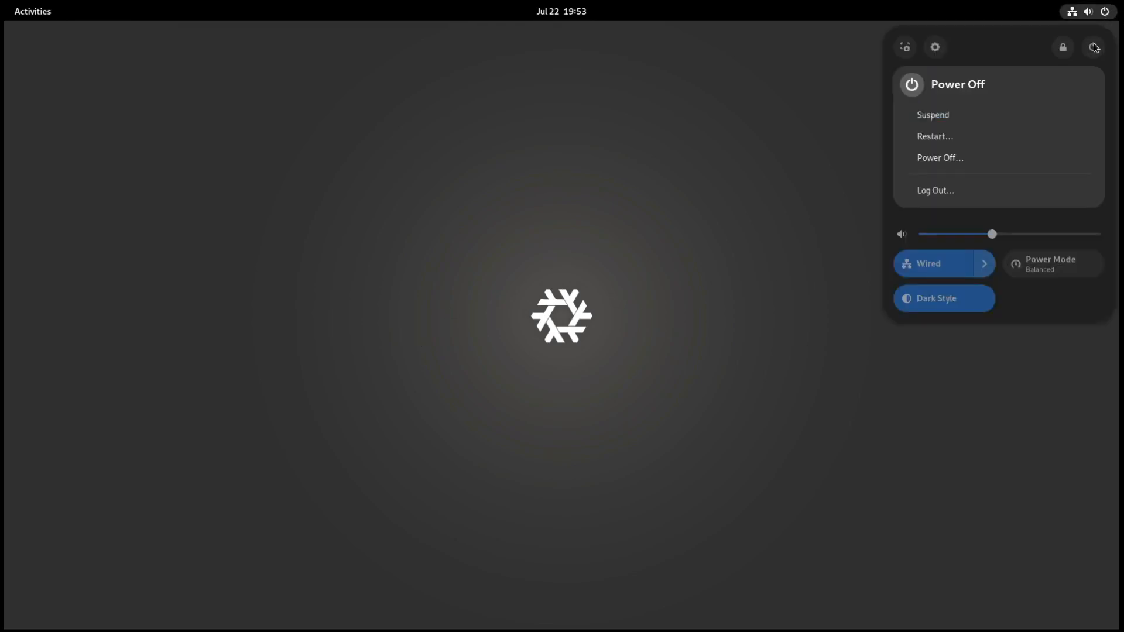
pyautogui.click(953, 131)
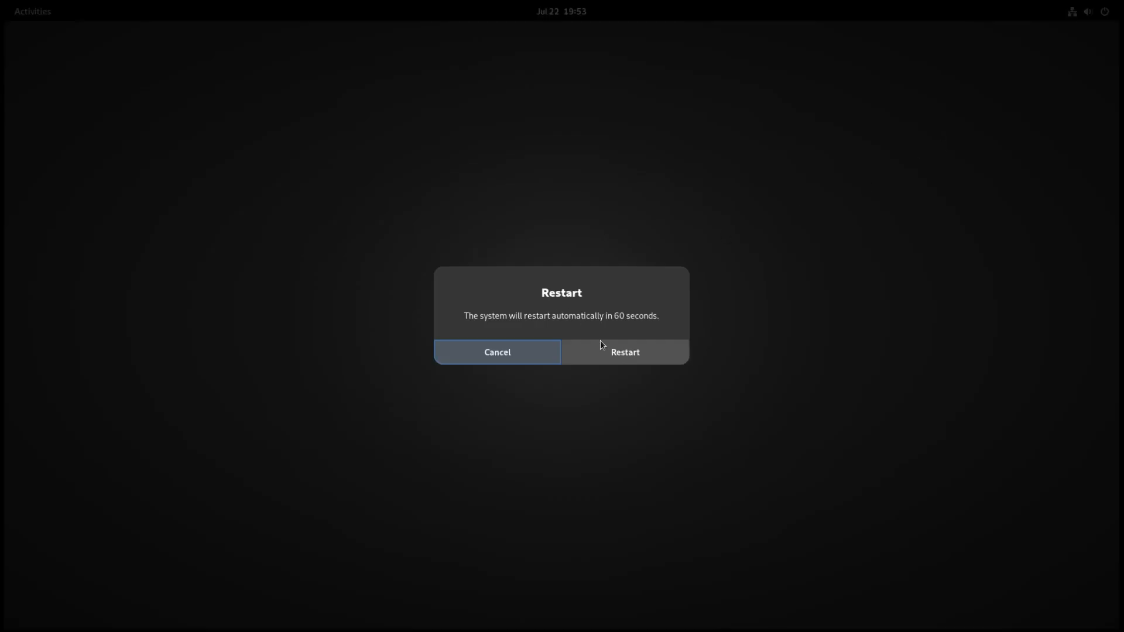
pyautogui.click(614, 359)
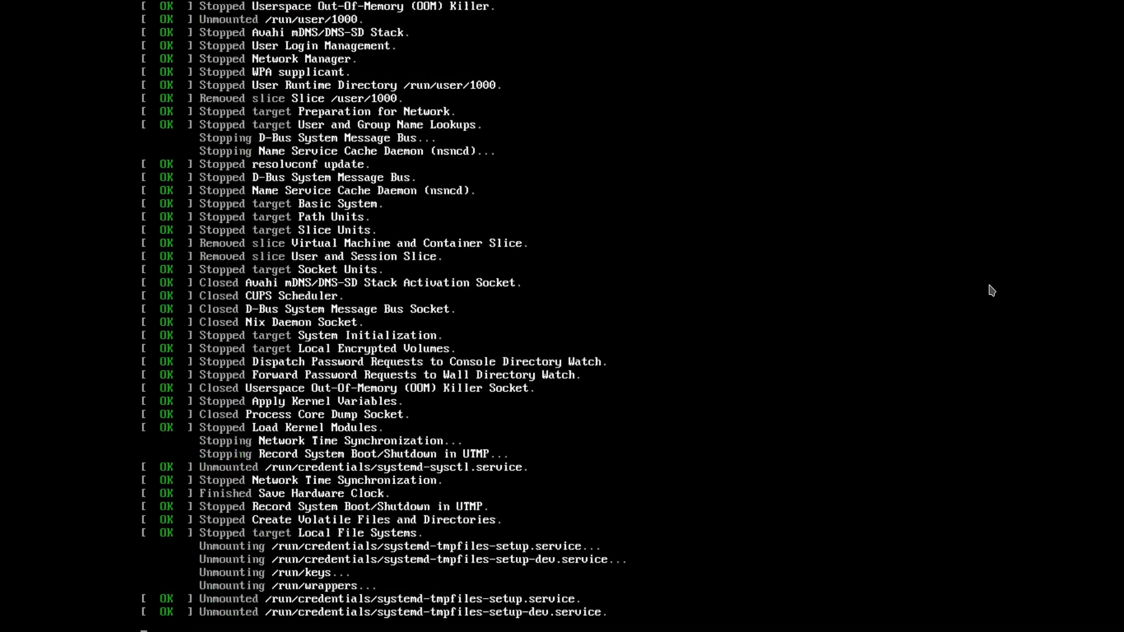
# Step: Open the NixOS - All configurations list in the GRUB boot menu and highlight Configuration 4
pyautogui.press('Down')
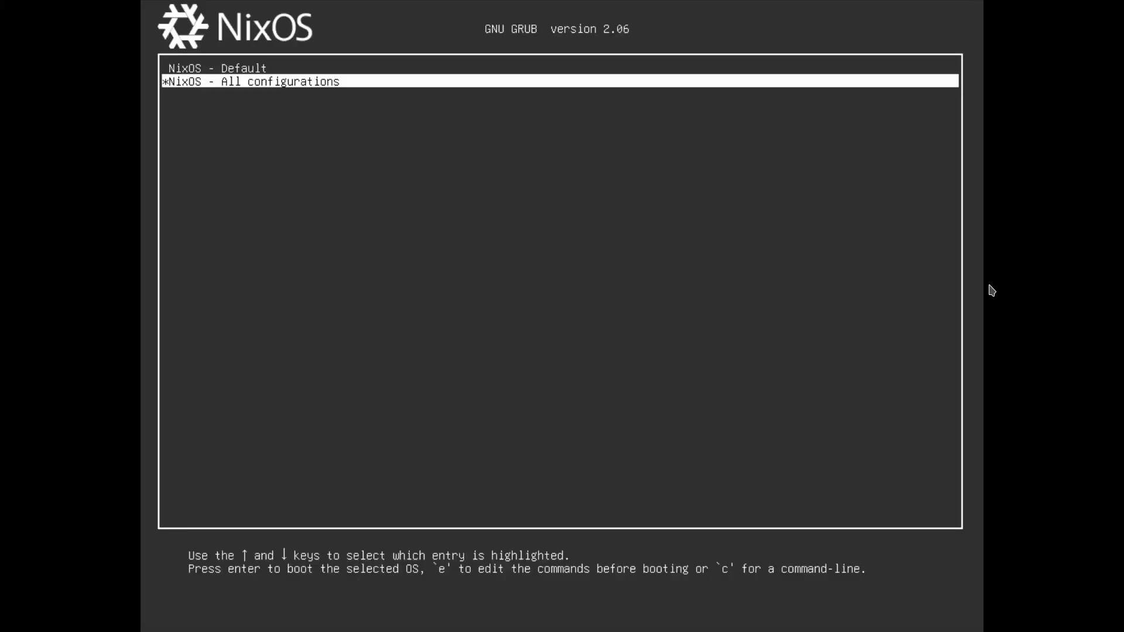
pyautogui.press('Return')
pyautogui.press('Down')
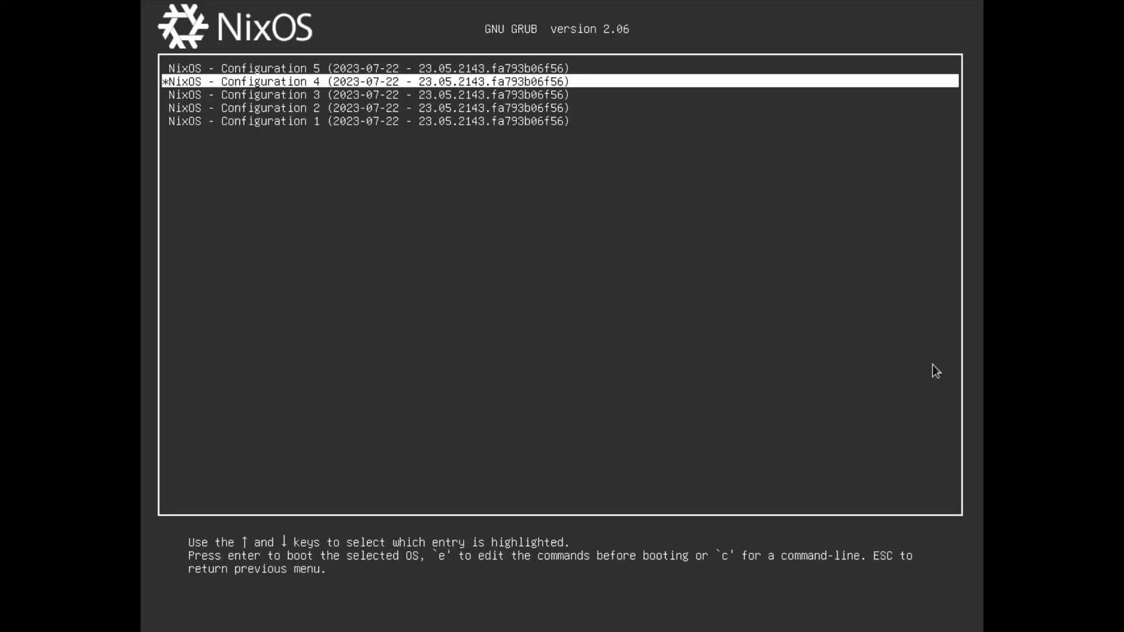
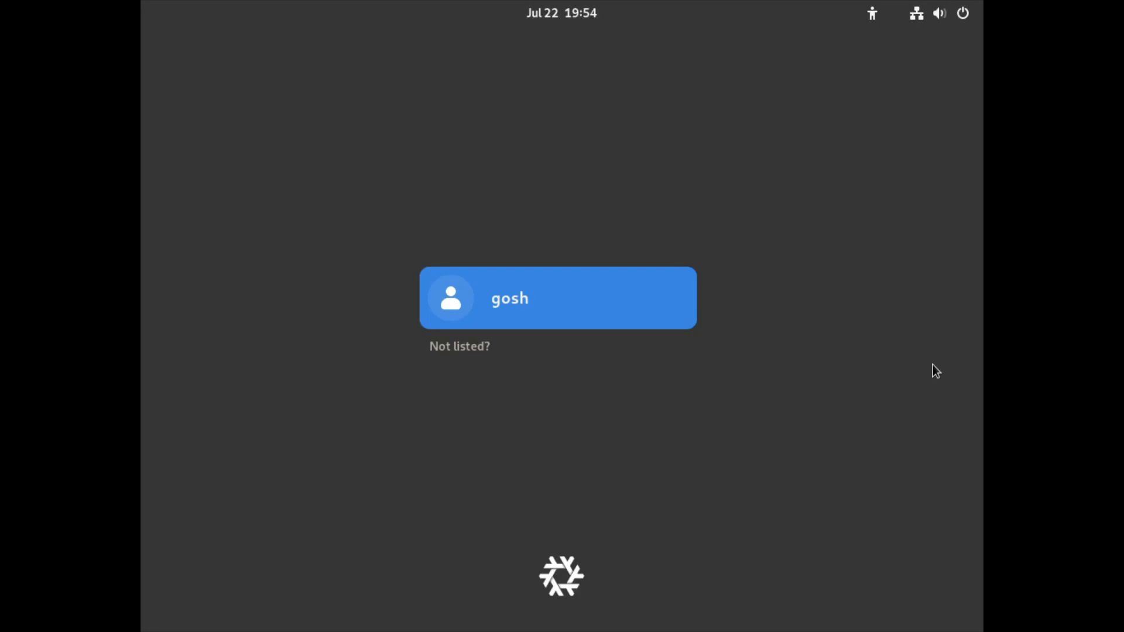
# Step: Log in to the desktop by selecting the listed account and entering the account password
pyautogui.press('Return')
pyautogui.write('****')
pyautogui.press('Return')
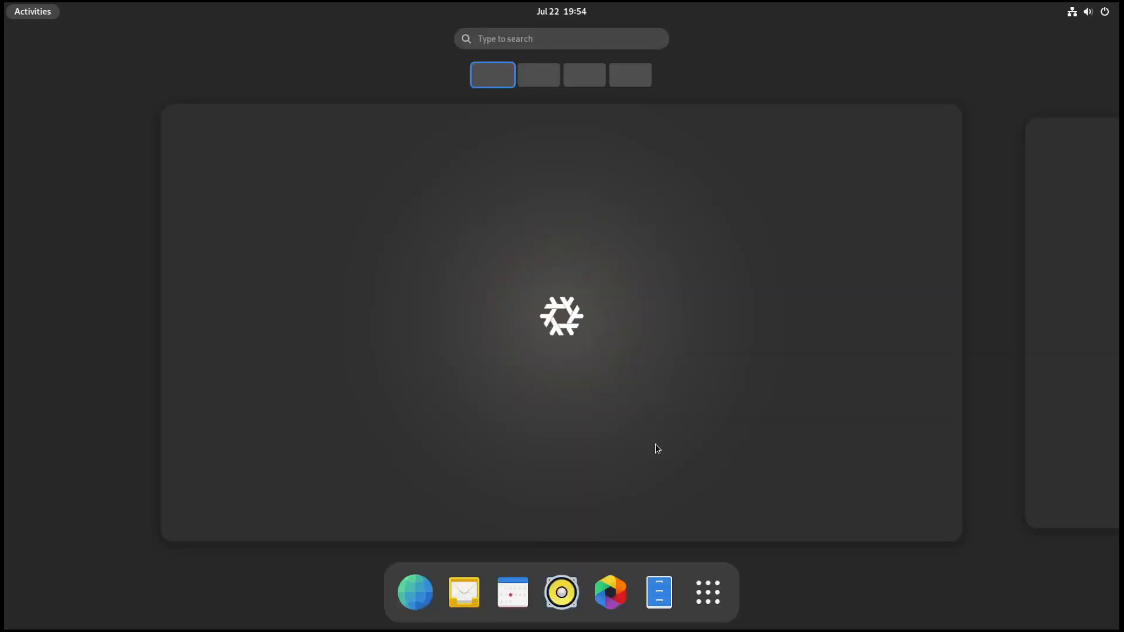
# Step: Launch Console and run hostname to check the machine's name in the booted earlier configuration
pyautogui.click(699, 596)
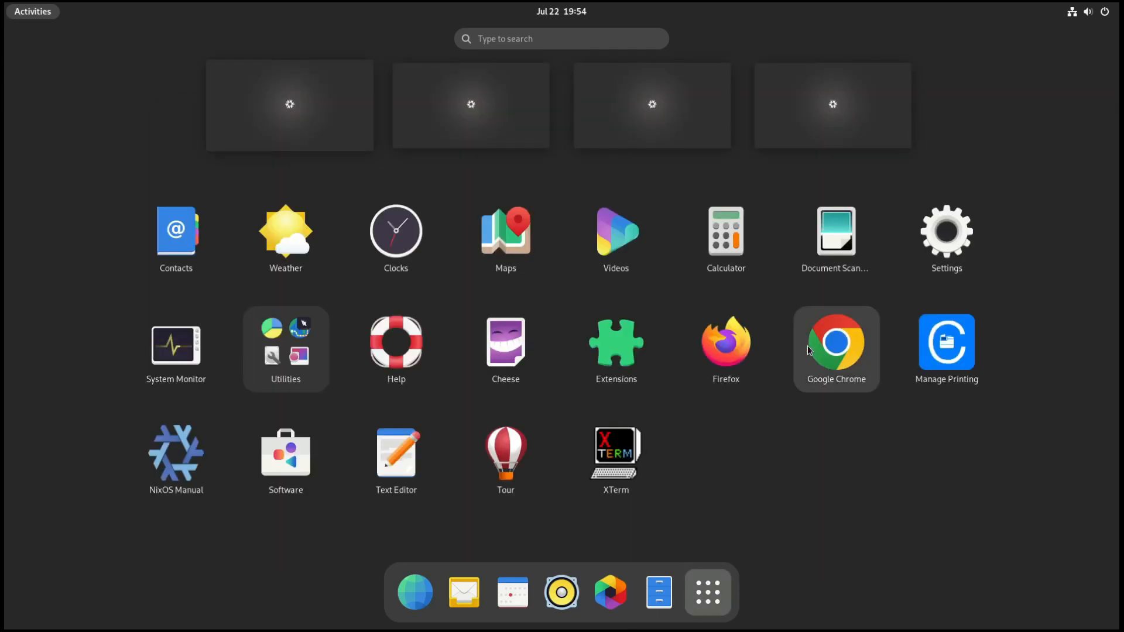
pyautogui.write('ter')
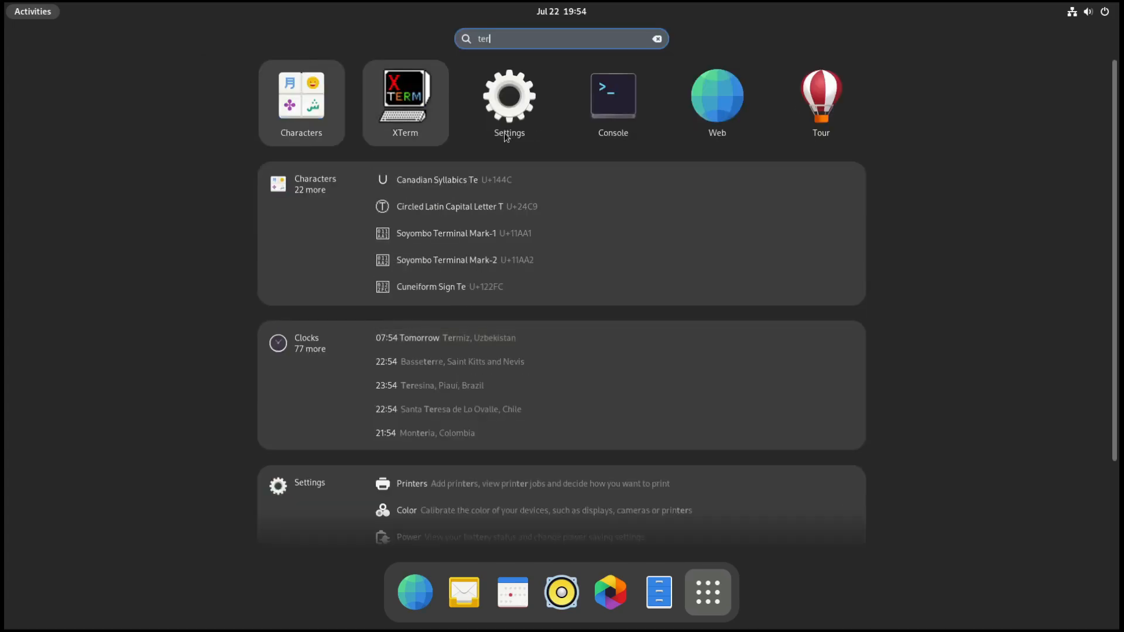
pyautogui.click(607, 127)
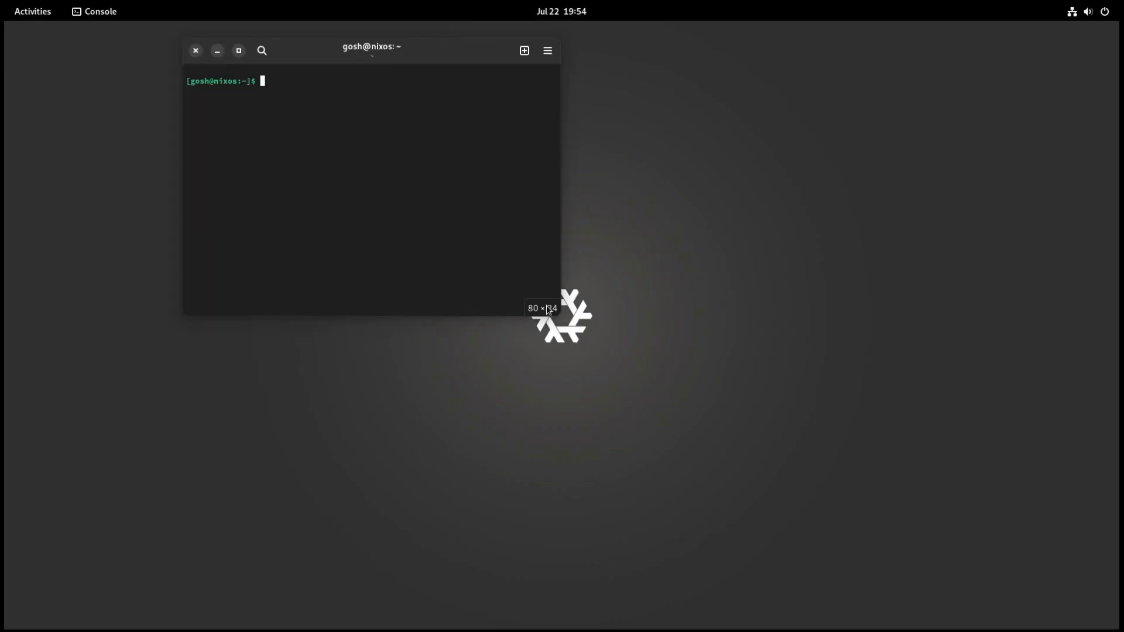
pyautogui.write('hostname')
pyautogui.press('Return')
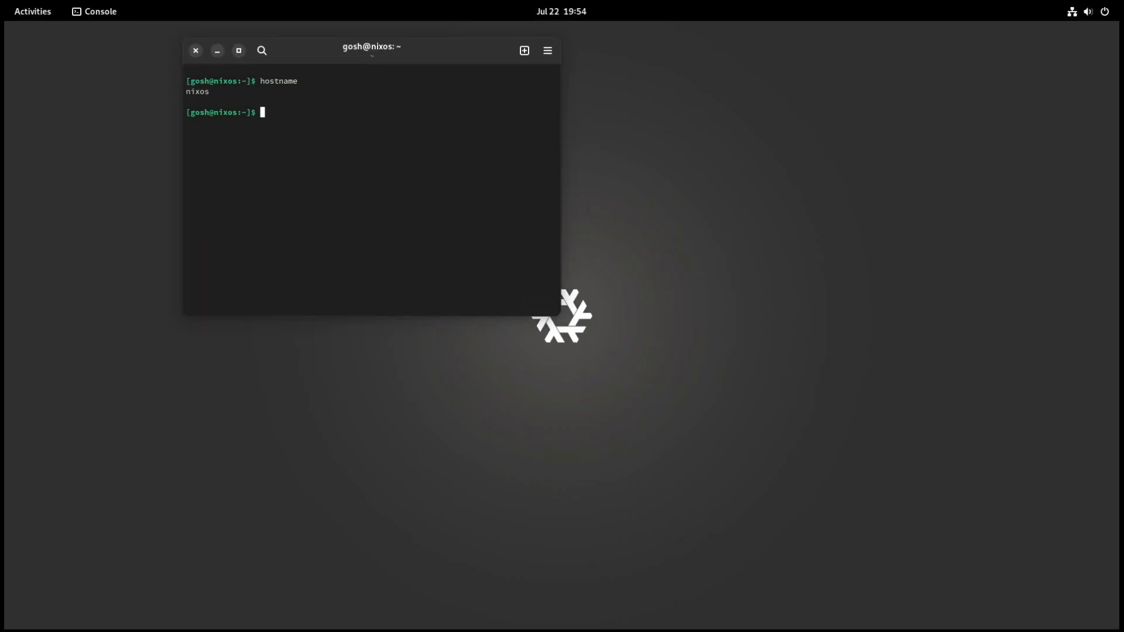
# Step: Roll the system back to its previous generation with sudo nixos-rebuild switch --rollback
pyautogui.press('Up')
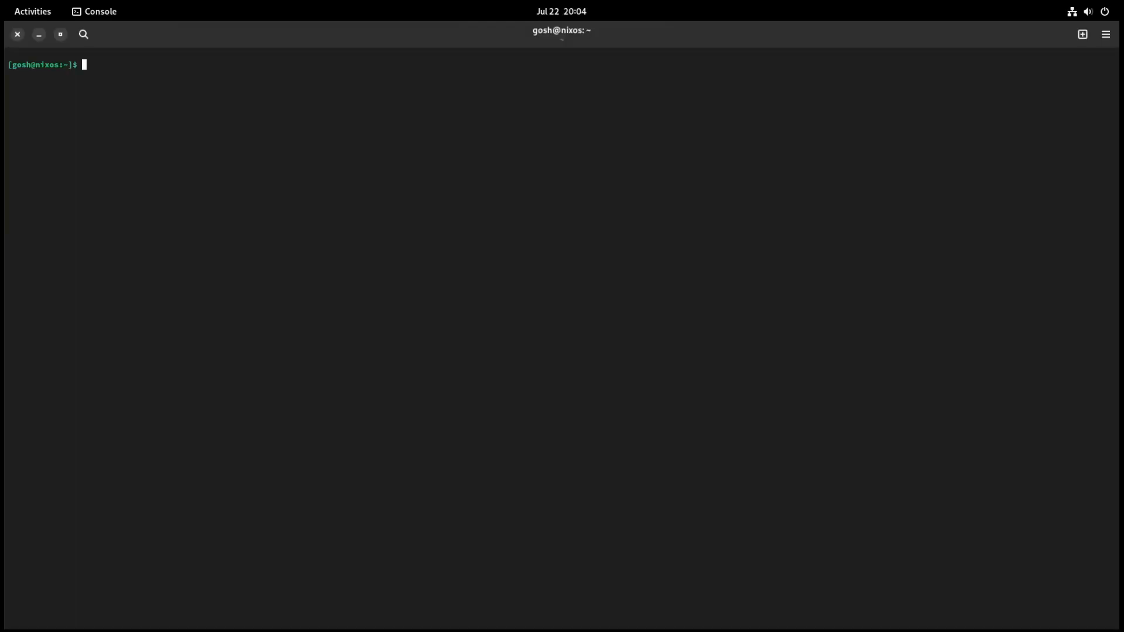
pyautogui.write('nixos-rebuild switch --rollback')
pyautogui.press('Left')
pyautogui.press('Left')
pyautogui.press('Left')
pyautogui.press('Left')
pyautogui.press('Left')
pyautogui.press('Left')
pyautogui.press('Left')
pyautogui.press('Left')
pyautogui.press('Left')
pyautogui.press('Left')
pyautogui.press('Left')
pyautogui.press('Left')
pyautogui.press('Left')
pyautogui.press('Left')
pyautogui.press('Left')
pyautogui.press('Left')
pyautogui.press('Left')
pyautogui.press('Left')
pyautogui.press('Left')
pyautogui.press('Left')
pyautogui.write('sudo')
pyautogui.press('Return')
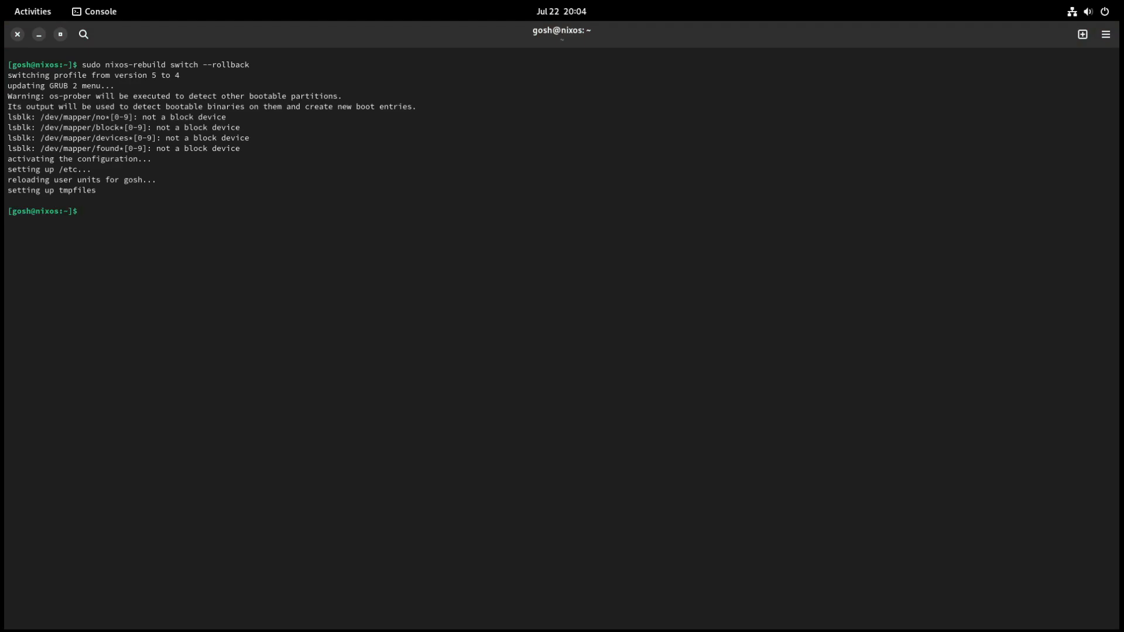
# Step: Reboot the rolled-back system from the terminal with the reboot command
pyautogui.write('reboot')
pyautogui.press('Return')
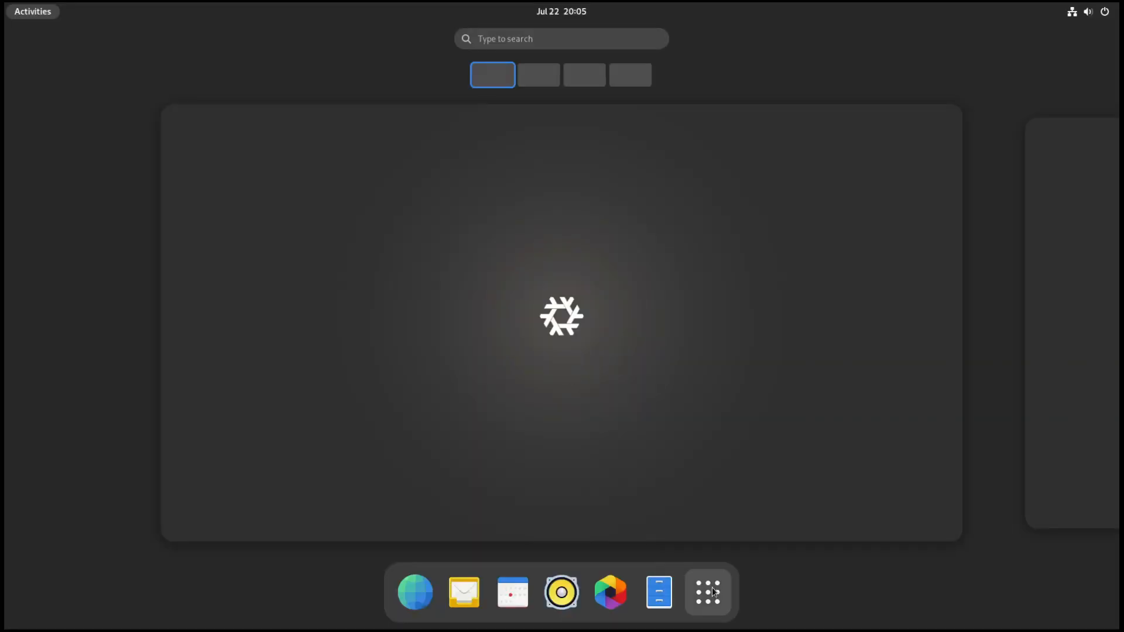
# Step: Launch XTerm, run hostname to check the machine's name after the rollback, and close XTerm
pyautogui.click(708, 592)
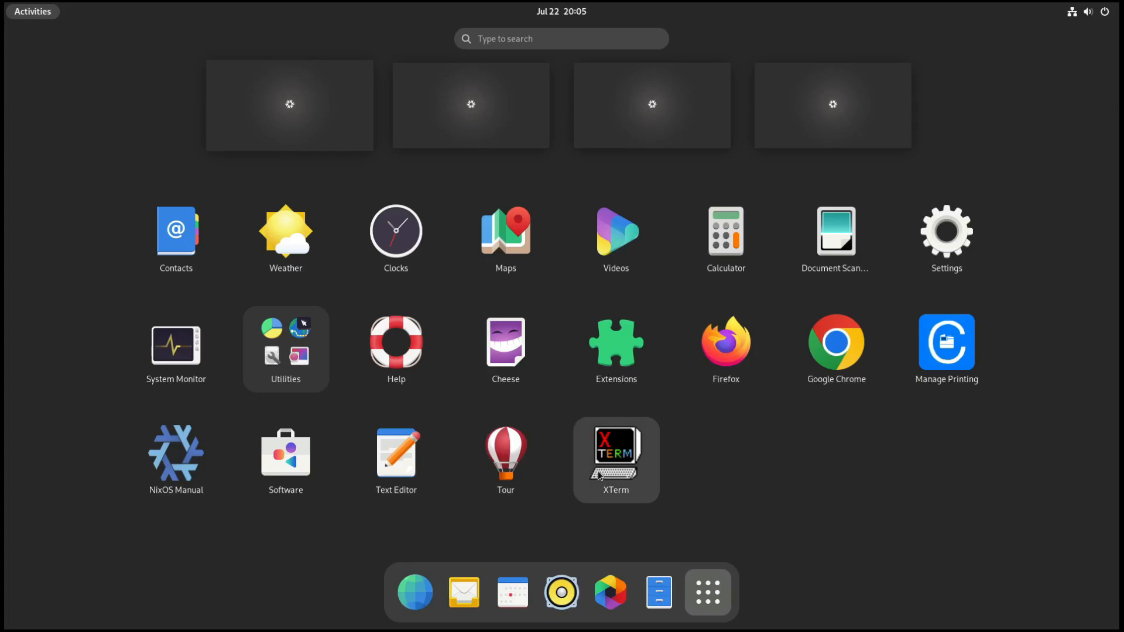
pyautogui.click(618, 480)
pyautogui.write('hostname')
pyautogui.press('Return')
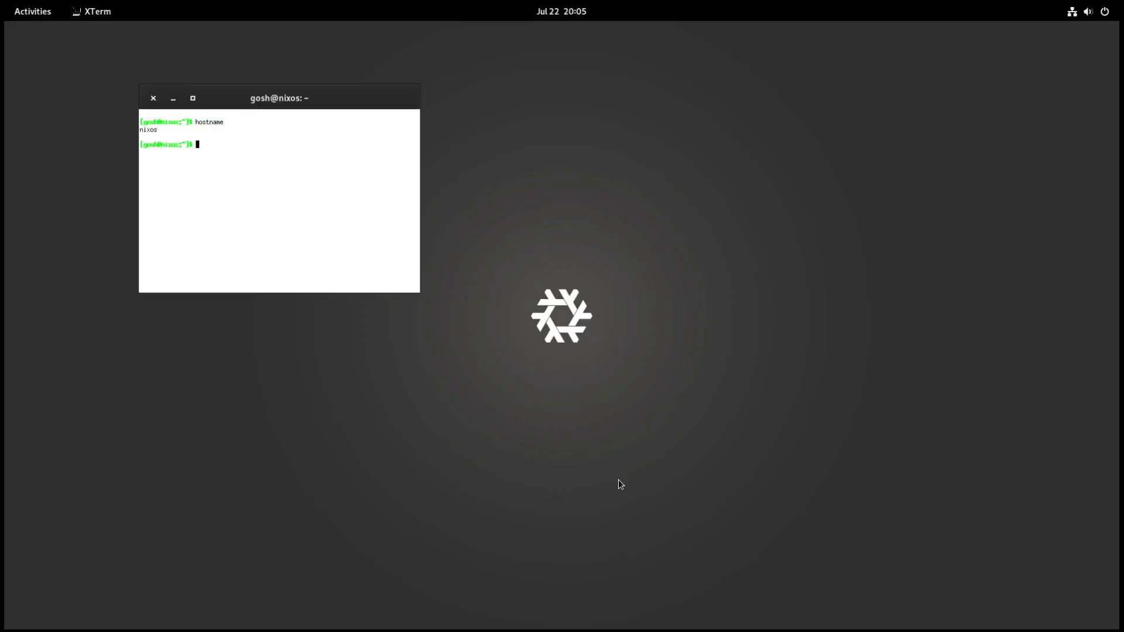
pyautogui.click(154, 98)
# Step: Launch Console and open /etc/nixos/configuration.nix in nano with sudo
pyautogui.press('super')
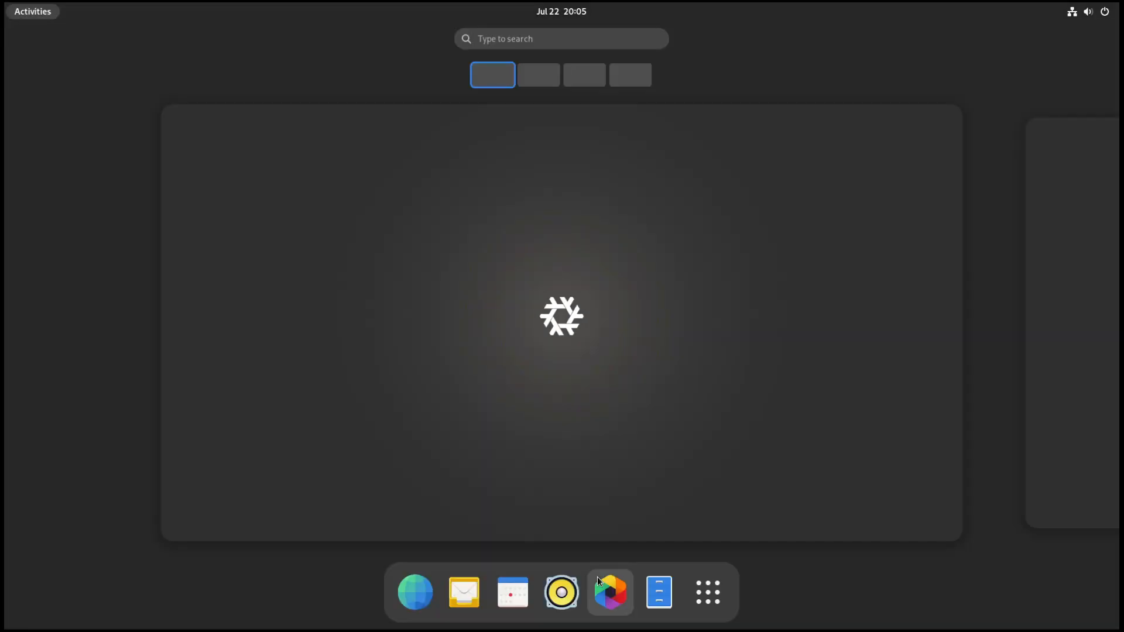
pyautogui.write('ter')
pyautogui.click(620, 115)
pyautogui.write('sudo nano /etc/nixos/configuration.nix')
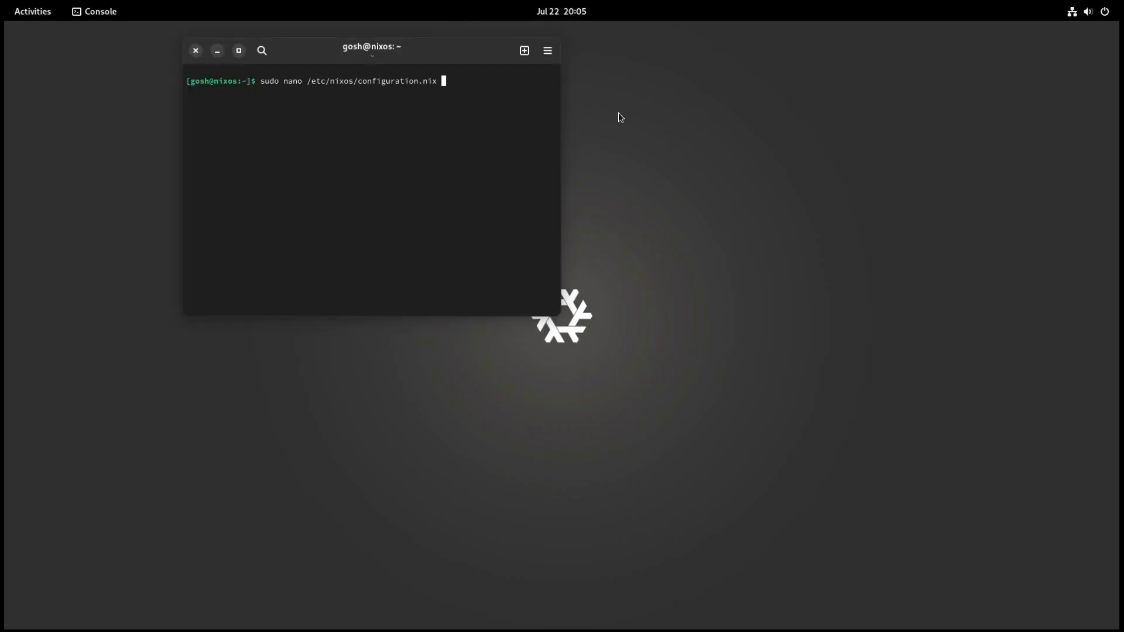
pyautogui.press('Return')
pyautogui.press('Return')
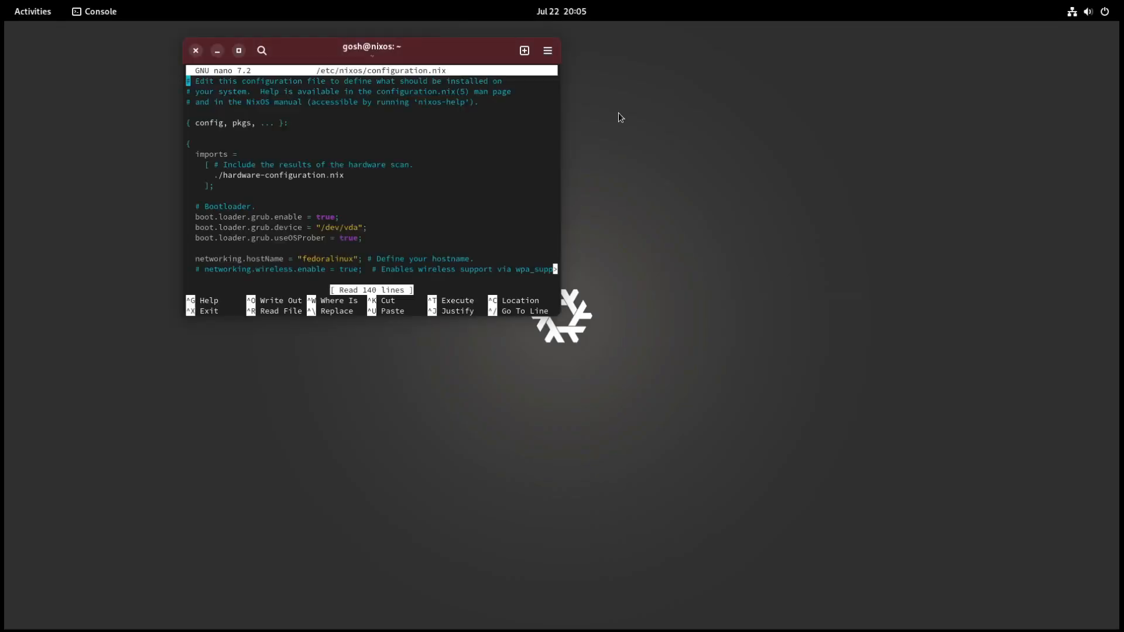
# Step: Set networking.hostName to "nixos" in configuration.nix
pyautogui.press('Down')
pyautogui.press('Down')
pyautogui.press('Down')
pyautogui.press('Down')
pyautogui.press('Down')
pyautogui.press('Down')
pyautogui.press('Down')
pyautogui.press('Down')
pyautogui.press('Down')
pyautogui.press('Down')
pyautogui.press('Down')
pyautogui.press('Down')
pyautogui.press('Down')
pyautogui.press('Down')
pyautogui.press('Down')
pyautogui.press('Down')
pyautogui.press('Down')
pyautogui.press('Right')
pyautogui.press('Right')
pyautogui.press('Right')
pyautogui.press('Right')
pyautogui.press('Right')
pyautogui.press('Right')
pyautogui.press('Right')
pyautogui.press('Right')
pyautogui.press('Right')
pyautogui.press('Right')
pyautogui.press('Right')
pyautogui.press('Right')
pyautogui.press('Right')
pyautogui.press('Right')
pyautogui.press('Right')
pyautogui.press('Right')
pyautogui.press('Right')
pyautogui.press('Right')
pyautogui.press('Right')
pyautogui.press('Right')
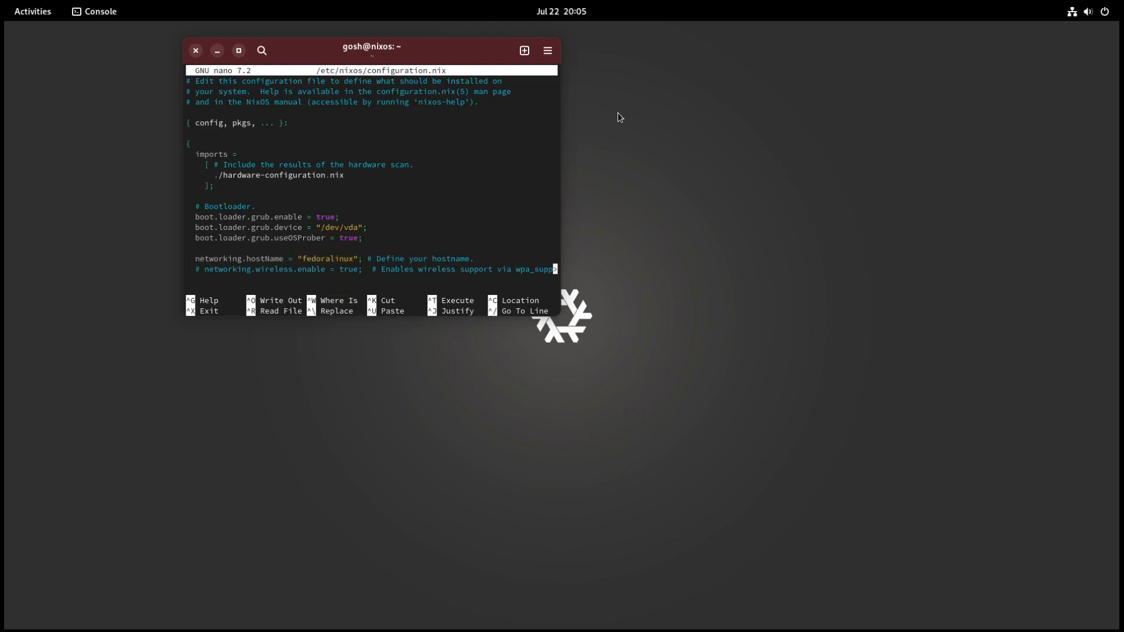
pyautogui.press('Down')
pyautogui.press('Down')
pyautogui.press('Down')
pyautogui.press('Down')
pyautogui.press('Down')
pyautogui.press('Down')
pyautogui.press('Down')
pyautogui.press('Down')
pyautogui.press('Down')
pyautogui.press('Down')
pyautogui.press('Down')
pyautogui.press('Down')
pyautogui.press('Down')
pyautogui.press('Down')
pyautogui.press('Down')
pyautogui.press('Down')
pyautogui.press('Down')
pyautogui.press('Down')
pyautogui.press('Down')
pyautogui.press('Down')
pyautogui.press('Down')
pyautogui.press('Down')
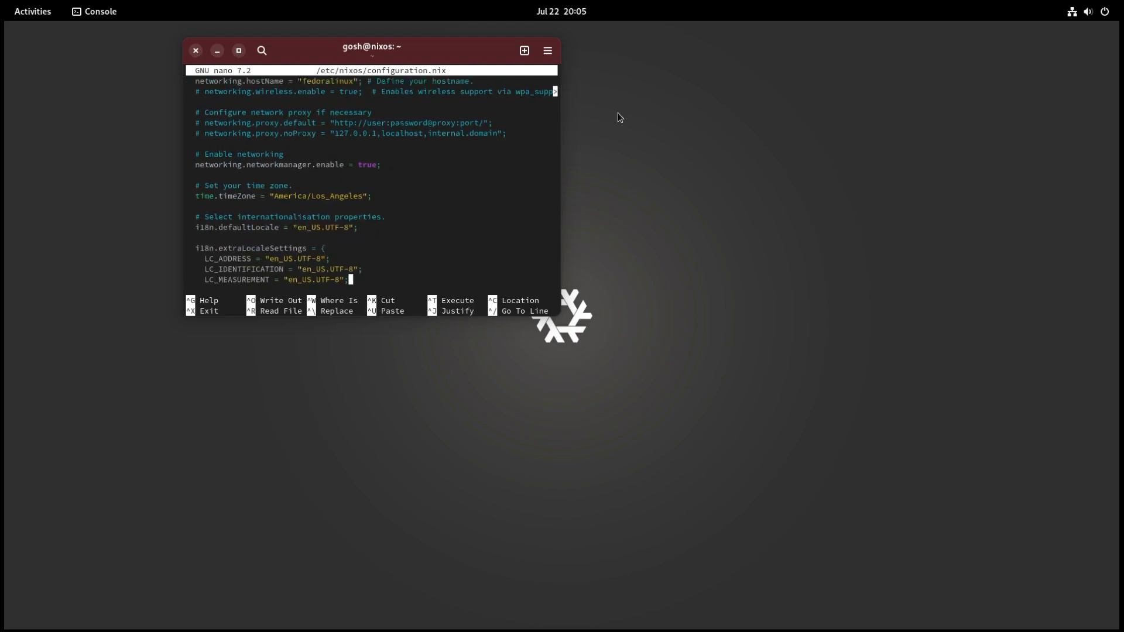
pyautogui.press('Up')
pyautogui.press('Up')
pyautogui.press('Up')
pyautogui.press('Up')
pyautogui.press('Up')
pyautogui.press('Up')
pyautogui.press('Up')
pyautogui.press('Up')
pyautogui.press('Up')
pyautogui.press('Up')
pyautogui.press('Up')
pyautogui.press('Up')
pyautogui.press('Up')
pyautogui.press('Up')
pyautogui.press('Up')
pyautogui.press('Up')
pyautogui.press('Up')
pyautogui.press('Up')
pyautogui.press('Up')
pyautogui.press('Up')
pyautogui.press('Up')
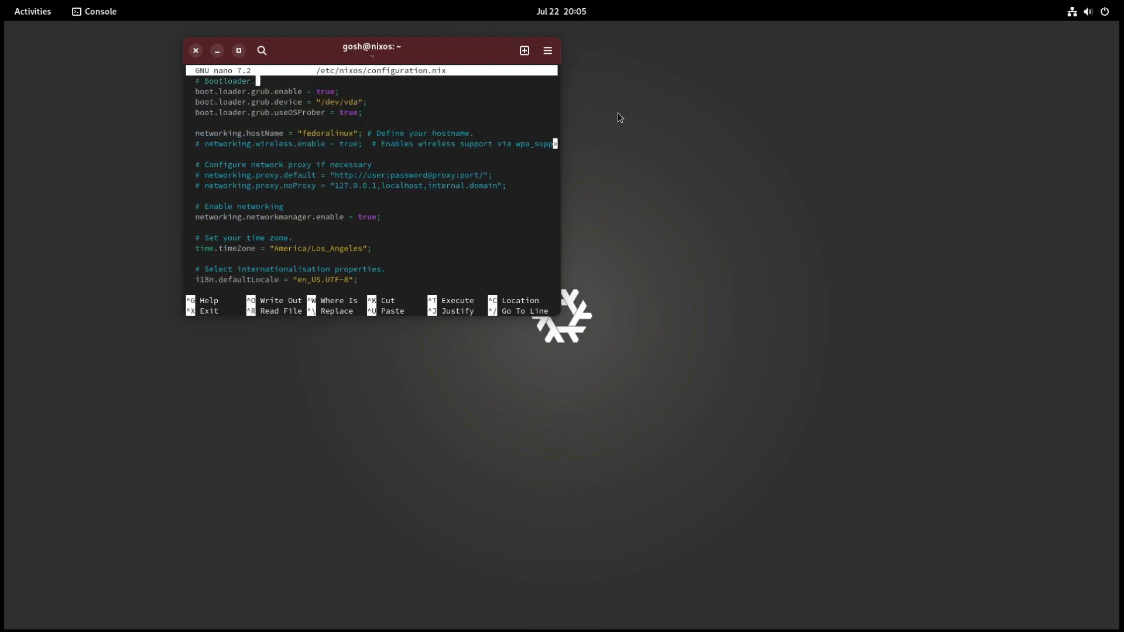
pyautogui.press('Down')
pyautogui.press('Down')
pyautogui.press('Down')
pyautogui.press('Down')
pyautogui.press('Down')
pyautogui.press('Down')
pyautogui.press('Down')
pyautogui.press('Down')
pyautogui.press('Down')
pyautogui.press('Down')
pyautogui.press('Down')
pyautogui.press('Down')
pyautogui.press('Down')
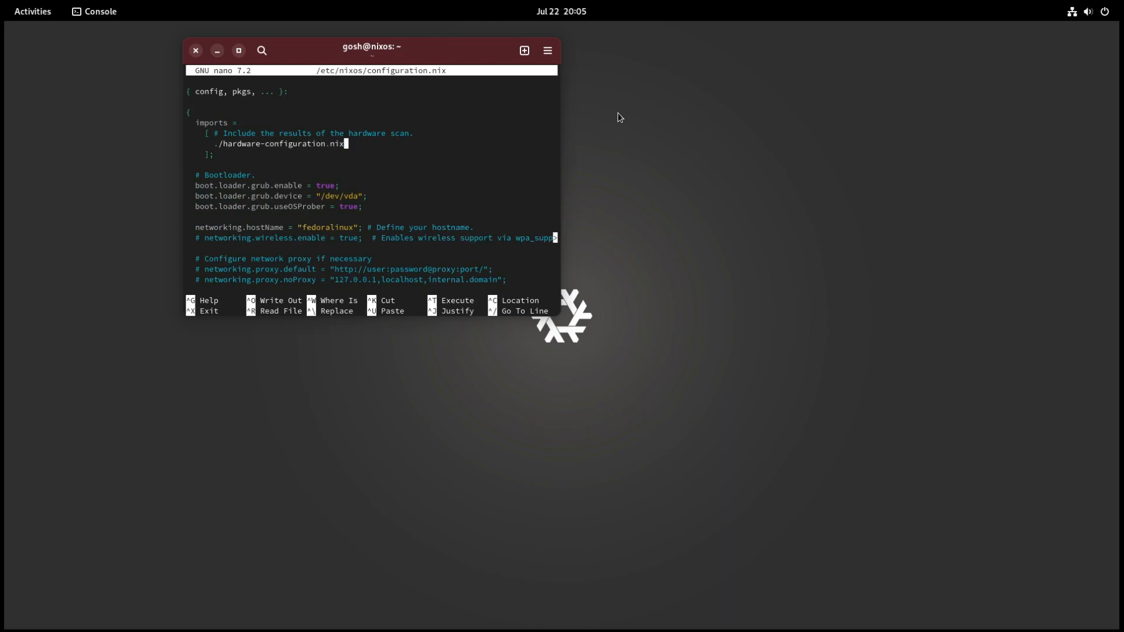
pyautogui.press('Left')
pyautogui.press('Left')
pyautogui.press('Left')
pyautogui.press('Left')
pyautogui.press('BackSpace')
# Step: Activate the disabled entries in environment.systemPackages so gnome-tweaks, google-chrome and vlc are all listed, and save configuration.nix
pyautogui.press('BackSpace')
pyautogui.press('BackSpace')
pyautogui.press('BackSpace')
pyautogui.press('BackSpace')
pyautogui.press('BackSpace')
pyautogui.press('BackSpace')
pyautogui.press('BackSpace')
pyautogui.press('BackSpace')
pyautogui.press('BackSpace')
pyautogui.press('BackSpace')
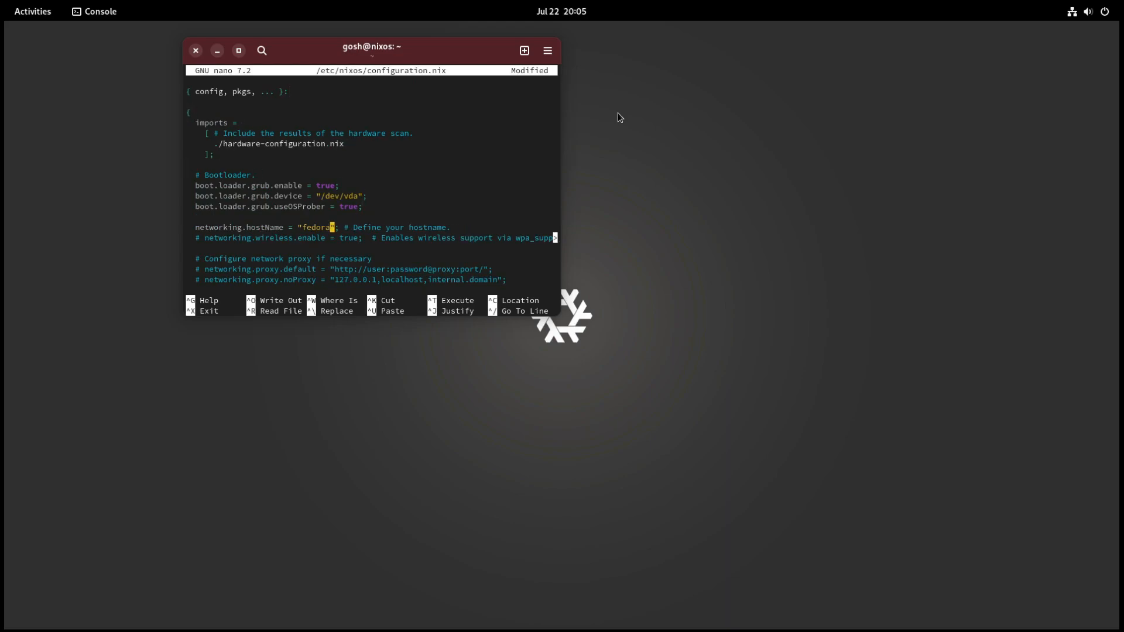
pyautogui.write('nixos')
pyautogui.press('Down')
pyautogui.press('Down')
pyautogui.press('Down')
pyautogui.press('Down')
pyautogui.press('Down')
pyautogui.press('Down')
pyautogui.press('Down')
pyautogui.press('Down')
pyautogui.press('Down')
pyautogui.press('Down')
pyautogui.press('Down')
pyautogui.press('Down')
pyautogui.press('Down')
pyautogui.press('Down')
pyautogui.press('Down')
pyautogui.press('Down')
pyautogui.press('Down')
pyautogui.press('Down')
pyautogui.press('Down')
pyautogui.press('Down')
pyautogui.press('Down')
pyautogui.press('Down')
pyautogui.press('Down')
pyautogui.press('Down')
pyautogui.press('Down')
pyautogui.press('Down')
pyautogui.press('Down')
pyautogui.press('Down')
pyautogui.press('Down')
pyautogui.press('Down')
pyautogui.press('Down')
pyautogui.press('Down')
pyautogui.press('Down')
pyautogui.press('Down')
pyautogui.press('Down')
pyautogui.press('Down')
pyautogui.press('Down')
pyautogui.press('Down')
pyautogui.press('Down')
pyautogui.press('Down')
pyautogui.press('Down')
pyautogui.press('Down')
pyautogui.press('Down')
pyautogui.press('Up')
pyautogui.press('Down')
pyautogui.press('Up')
pyautogui.press('Up')
pyautogui.press('Left')
pyautogui.press('Left')
pyautogui.press('Left')
pyautogui.press('Left')
pyautogui.press('Left')
pyautogui.press('Left')
pyautogui.press('Left')
pyautogui.press('BackSpace')
pyautogui.press('Down')
pyautogui.press('BackSpace')
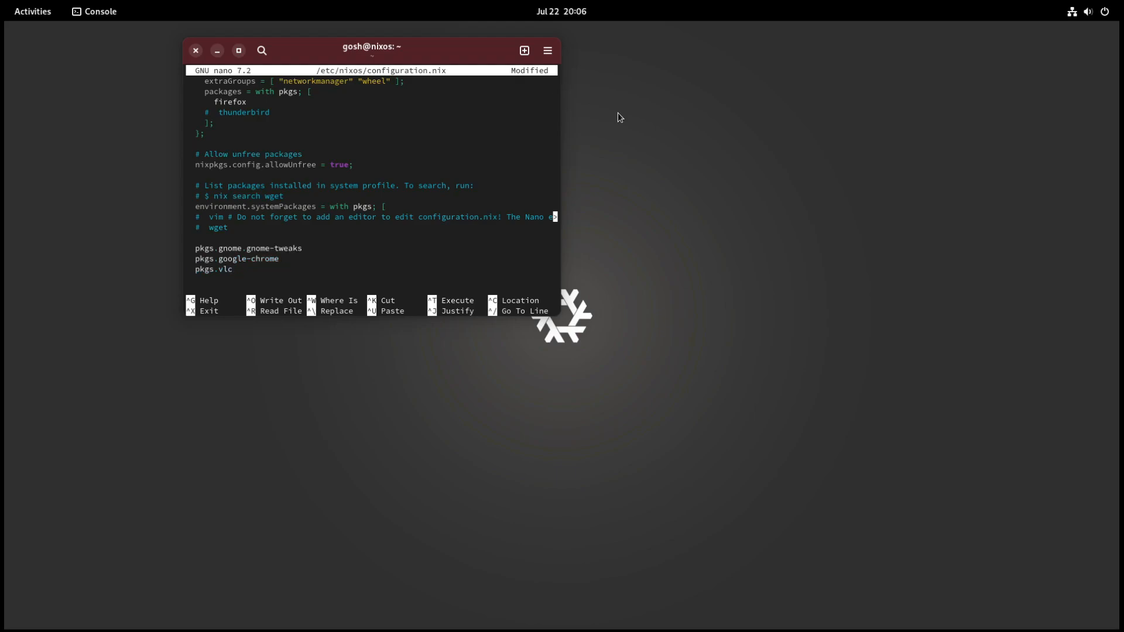
pyautogui.hotkey('ctrl', 'o')
pyautogui.press('Return')
pyautogui.hotkey('ctrl', 'x')
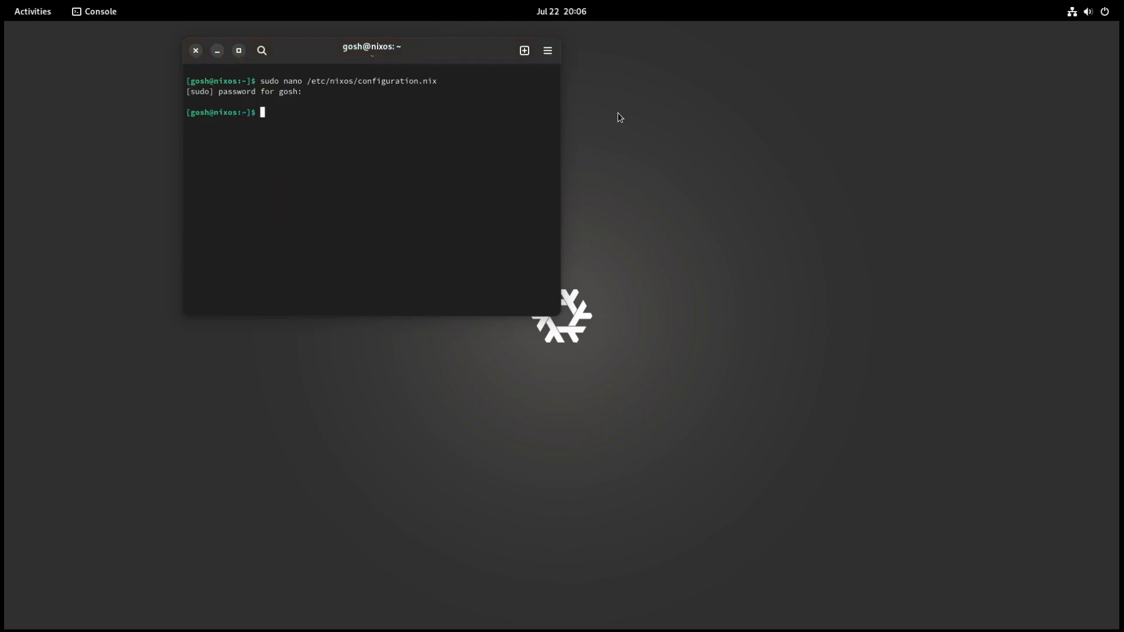
# Step: Rebuild the system from the edited configuration with sudo nixos-rebuild switch, leaving out the --rollback option
pyautogui.press('Up')
pyautogui.press('Down')
pyautogui.write('sudo nixos-rebuild switch --rollback')
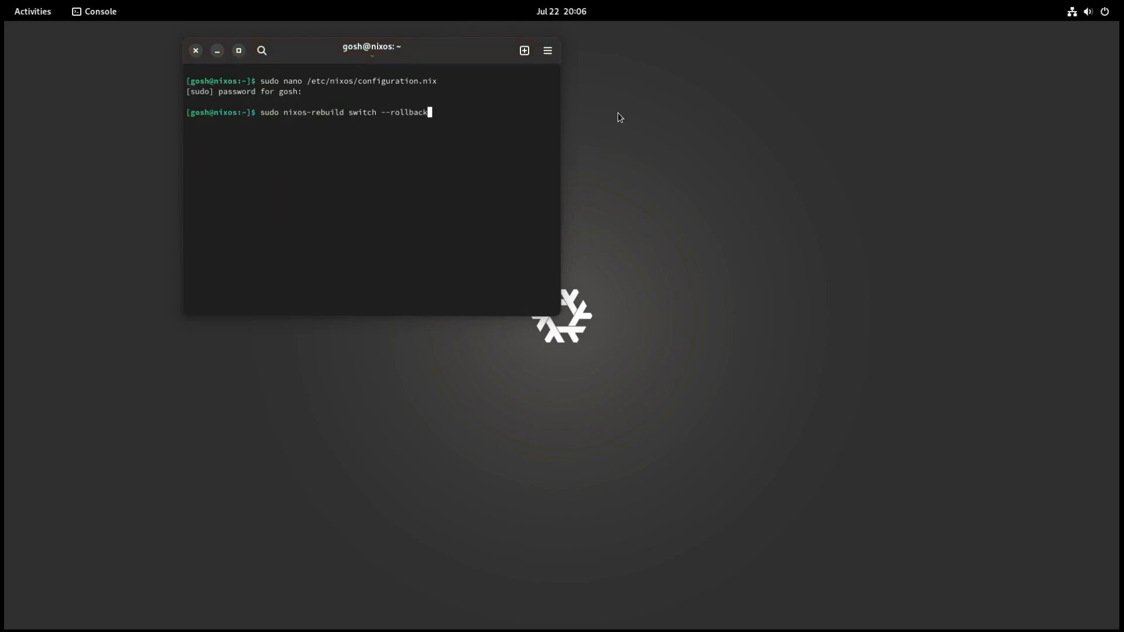
pyautogui.press('Up')
pyautogui.press('Down')
pyautogui.press('BackSpace')
pyautogui.press('BackSpace')
pyautogui.press('BackSpace')
pyautogui.press('BackSpace')
pyautogui.press('BackSpace')
pyautogui.press('BackSpace')
pyautogui.press('BackSpace')
pyautogui.press('BackSpace')
pyautogui.press('BackSpace')
pyautogui.press('BackSpace')
pyautogui.press('BackSpace')
pyautogui.press('Return')
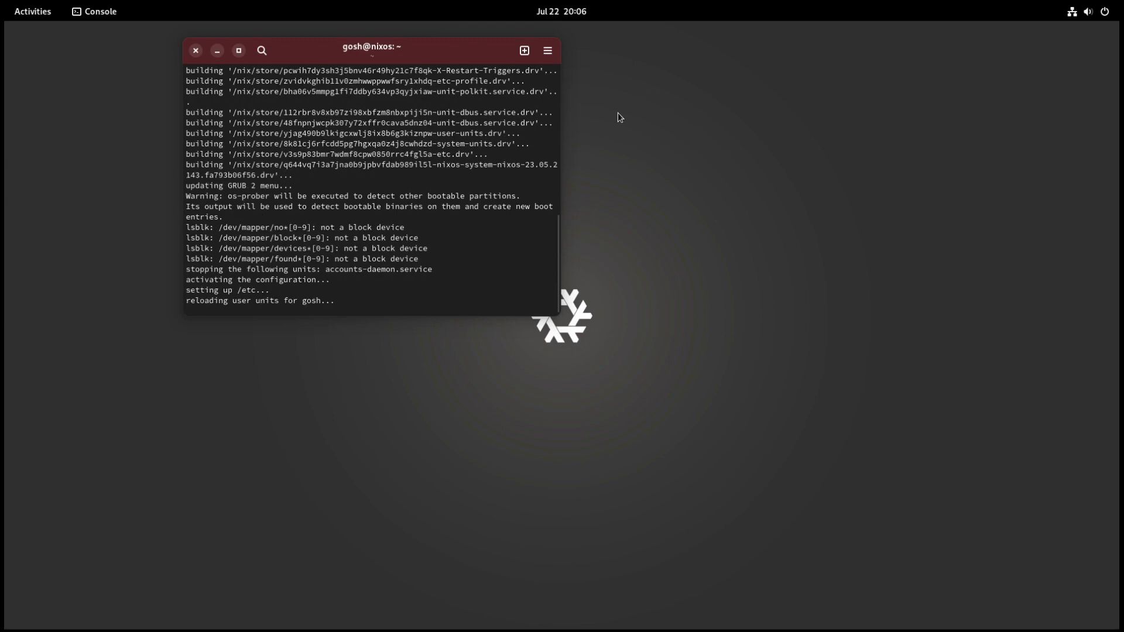
# Step: Reboot from the terminal and start the NixOS - Default entry in the GRUB menu
pyautogui.write('reboot')
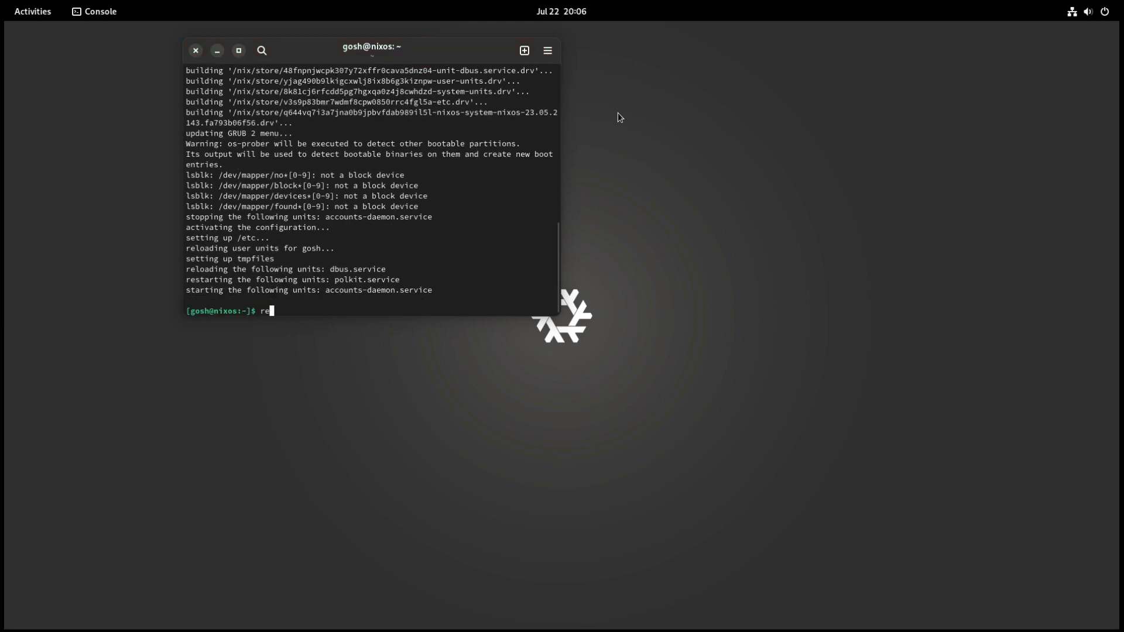
pyautogui.press('Return')
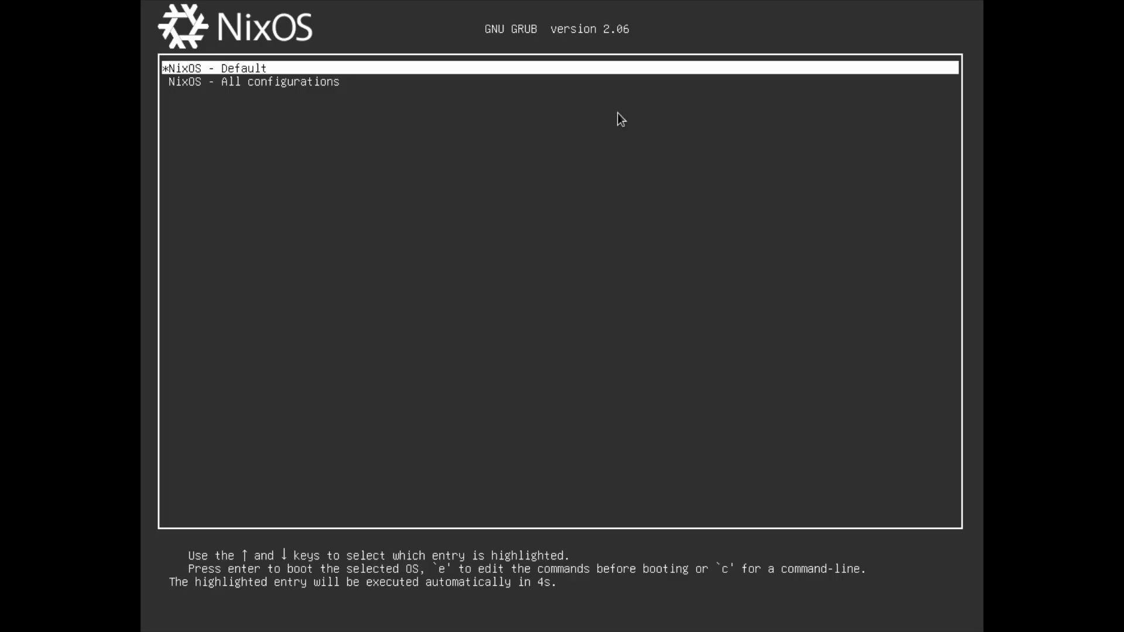
pyautogui.press('Return')
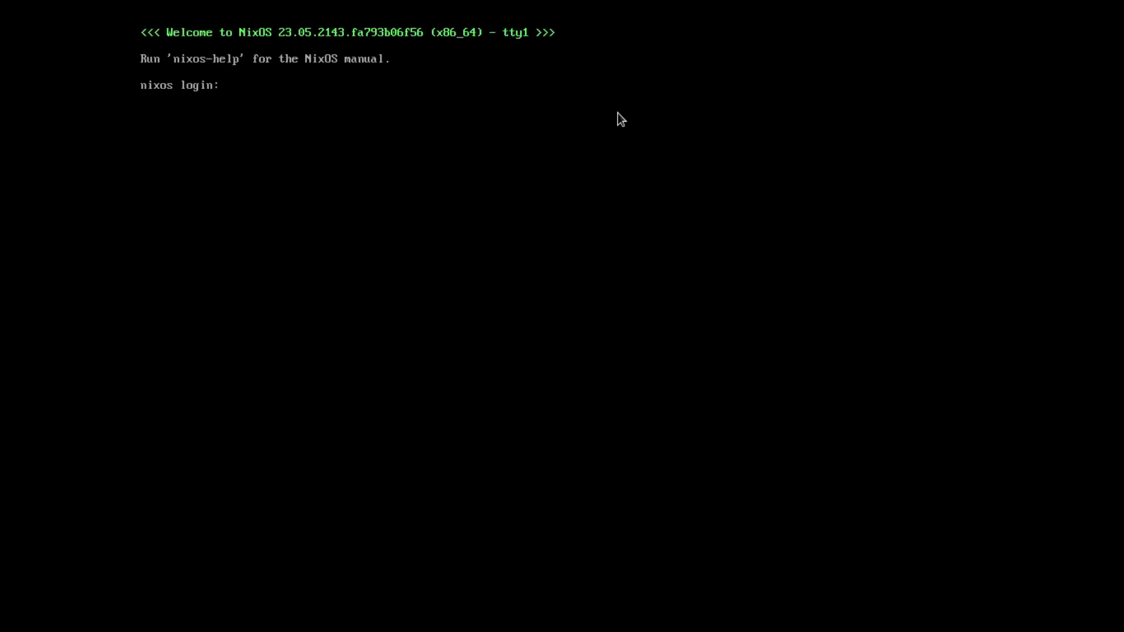
# Step: Select the account on the login screen and sign in with the account password
pyautogui.press('Return')
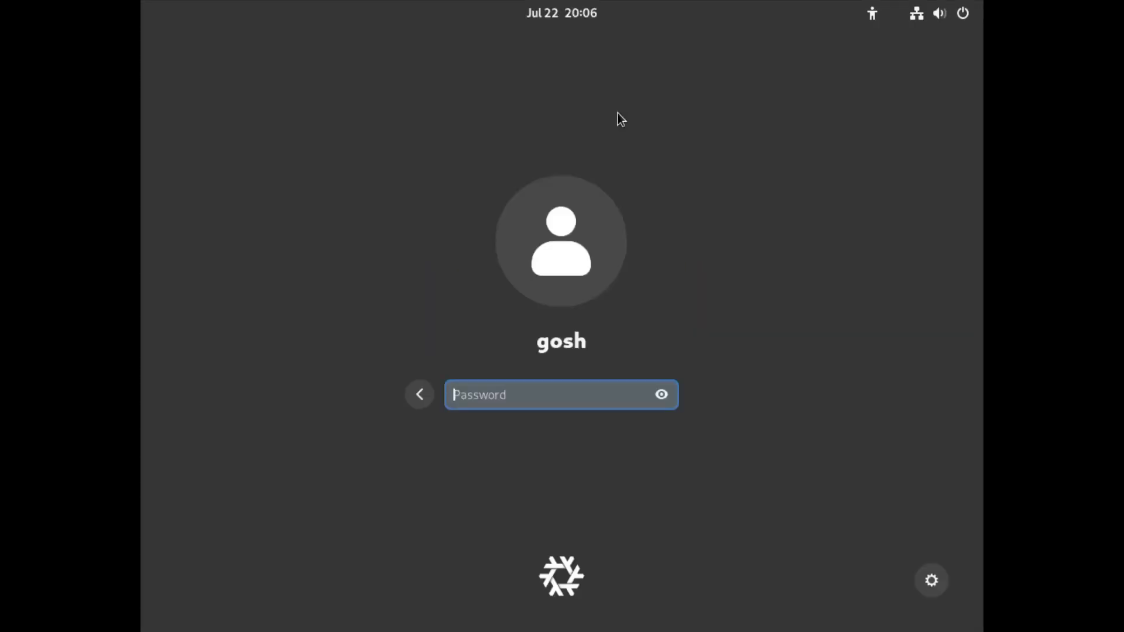
pyautogui.press('Return')
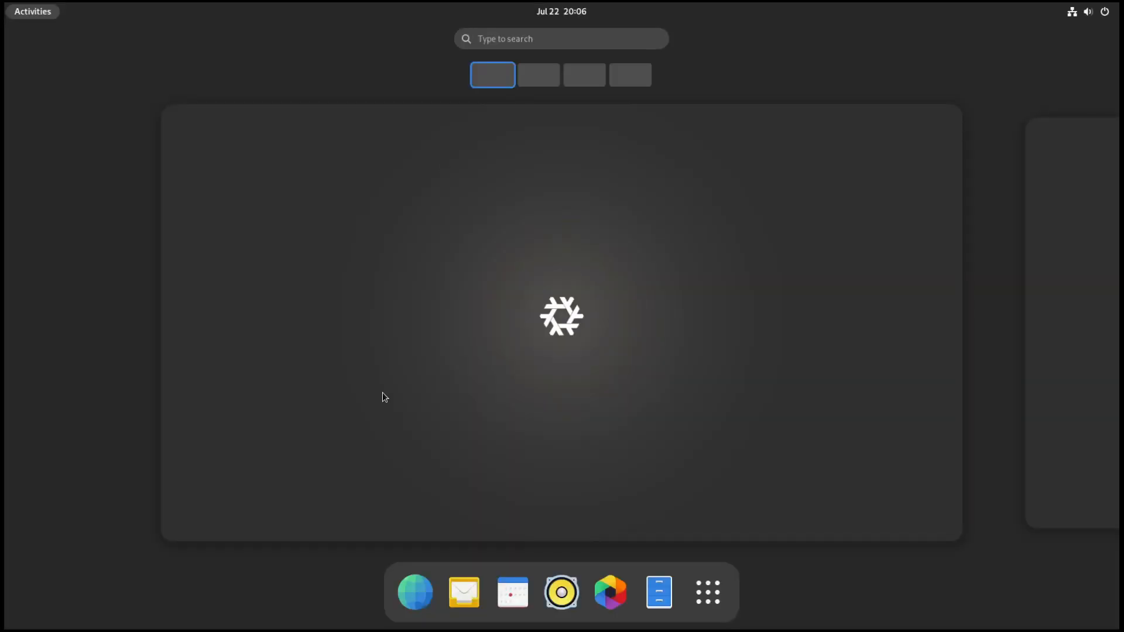
# Step: Launch XTerm and run hostname to check the machine's name after the new rebuild
pyautogui.click(708, 593)
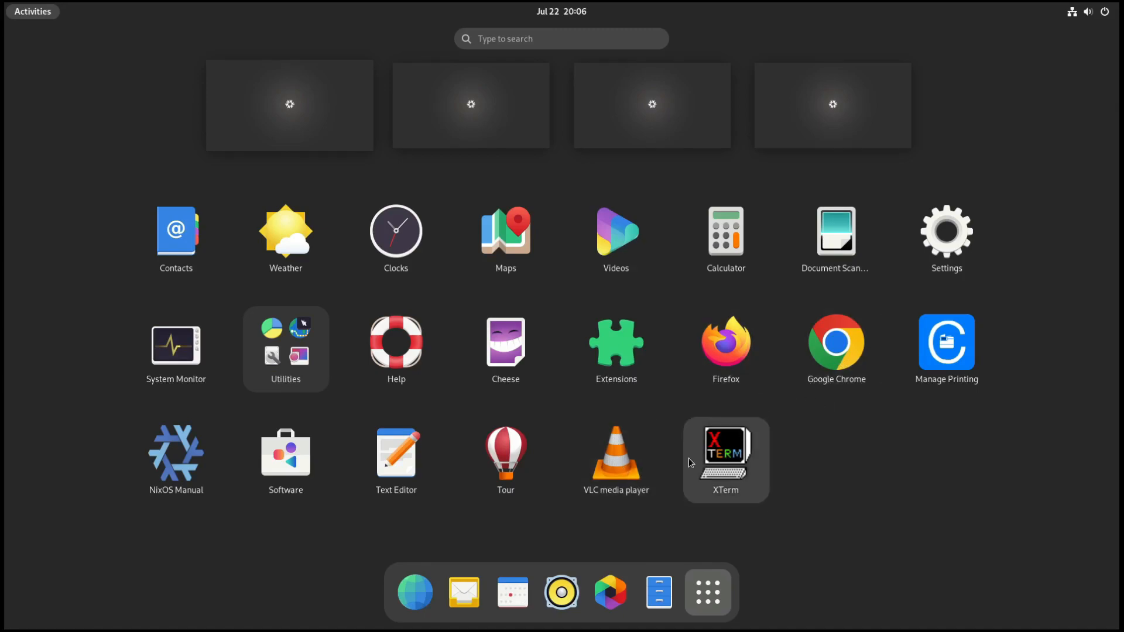
pyautogui.click(720, 467)
pyautogui.write('hostname')
pyautogui.press('Return')
# Step: Launch Console alongside XTerm and reopen /etc/nixos/configuration.nix in nano with sudo
pyautogui.press('super')
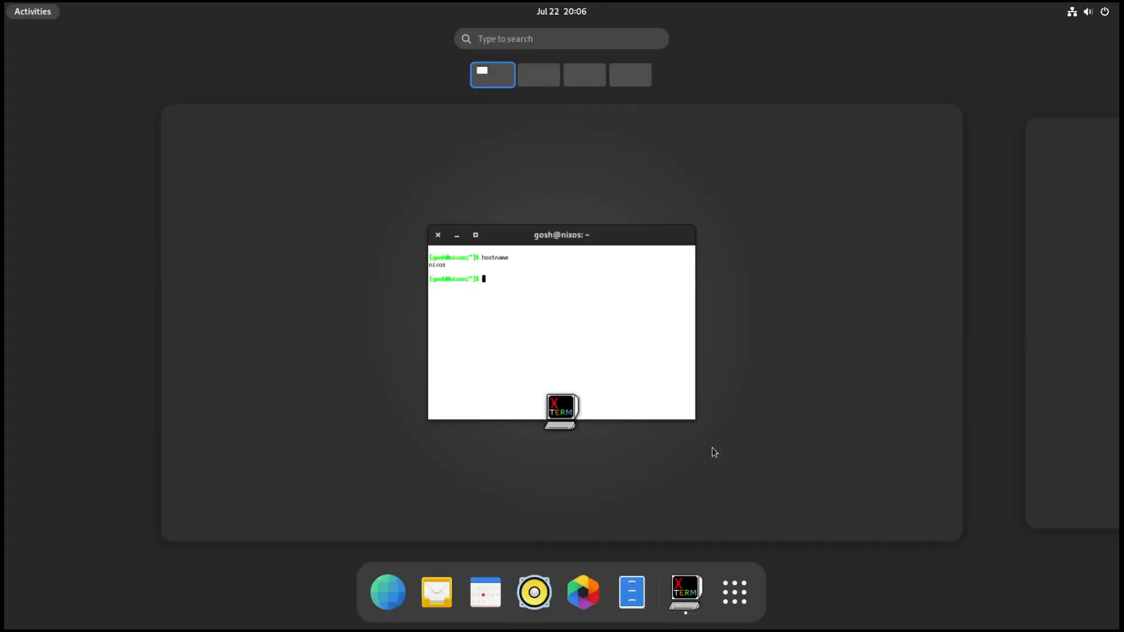
pyautogui.click(739, 609)
pyautogui.write('ter')
pyautogui.press('Right')
pyautogui.press('Right')
pyautogui.press('Right')
pyautogui.press('Return')
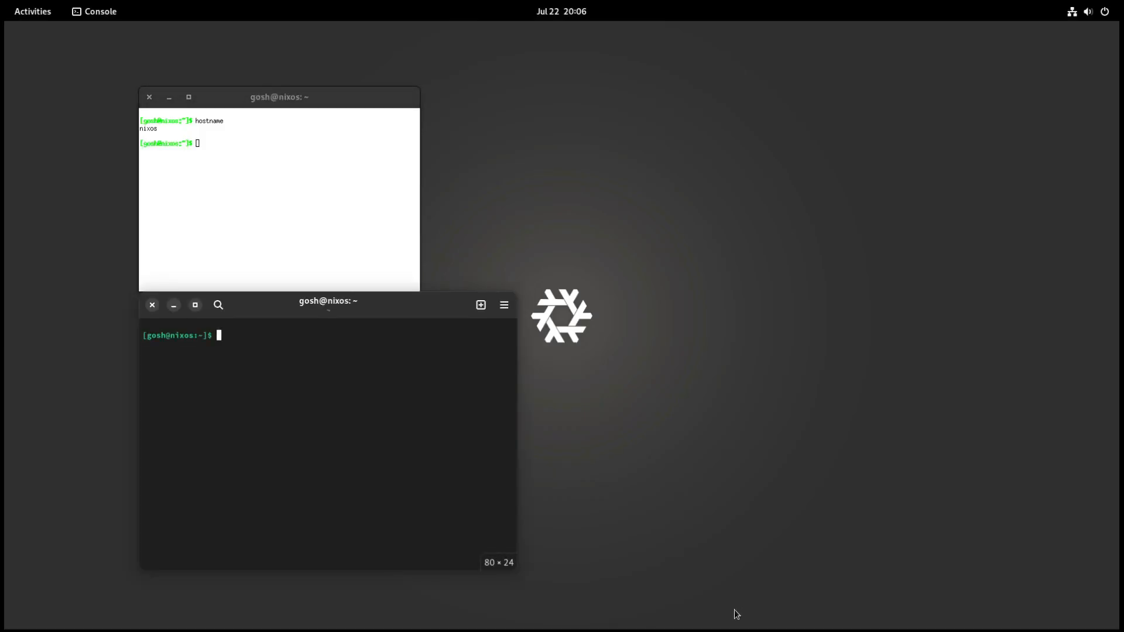
pyautogui.write('sudo nano /etc/nixos/configuration.nix')
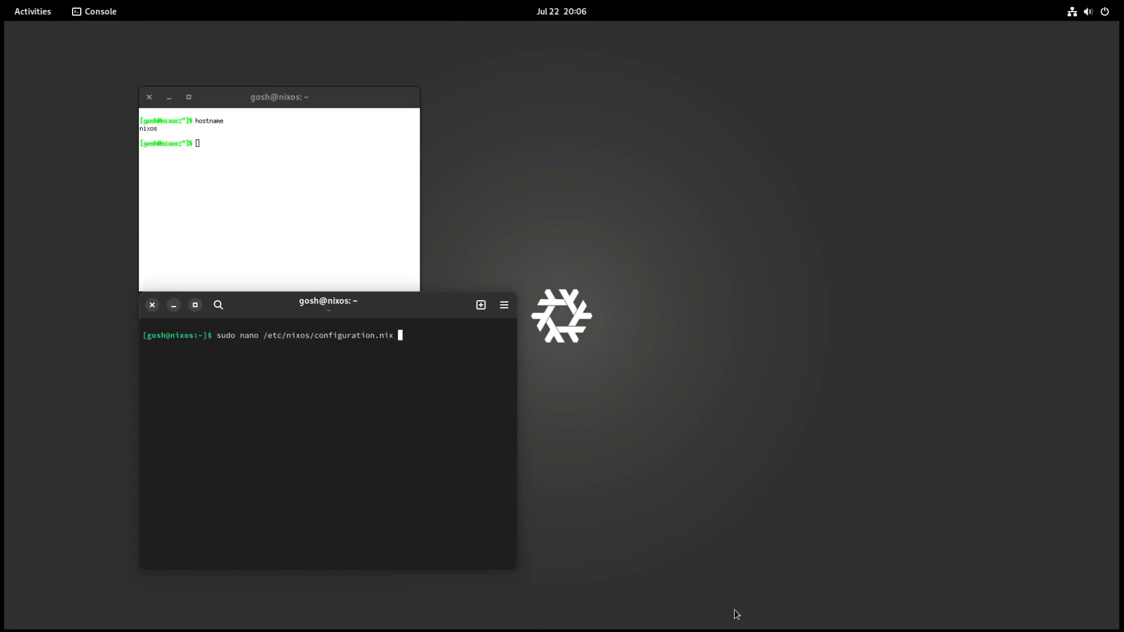
pyautogui.press('Return')
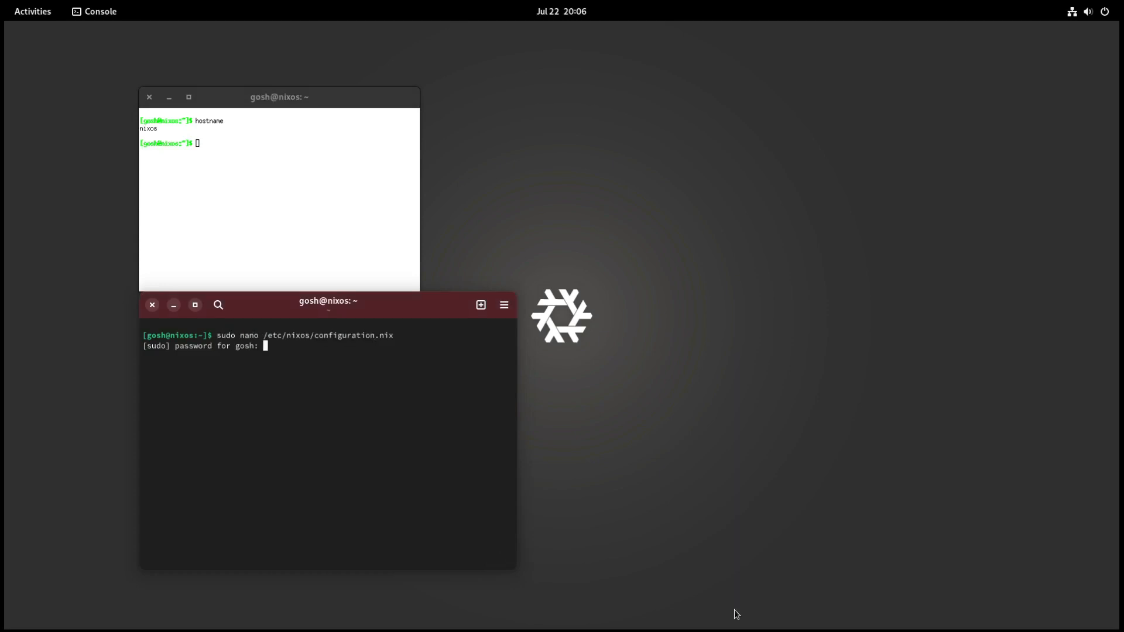
pyautogui.press('Return')
# Step: Review the settings in configuration.nix, exit nano without saving, and close both terminal windows
pyautogui.press('Down')
pyautogui.press('Down')
pyautogui.press('Down')
pyautogui.press('Down')
pyautogui.press('Down')
pyautogui.press('Down')
pyautogui.press('Down')
pyautogui.press('Down')
pyautogui.press('Down')
pyautogui.press('Down')
pyautogui.press('Down')
pyautogui.press('Down')
pyautogui.press('Down')
pyautogui.press('Down')
pyautogui.press('Down')
pyautogui.press('Down')
pyautogui.press('Down')
pyautogui.press('Down')
pyautogui.press('Down')
pyautogui.press('Down')
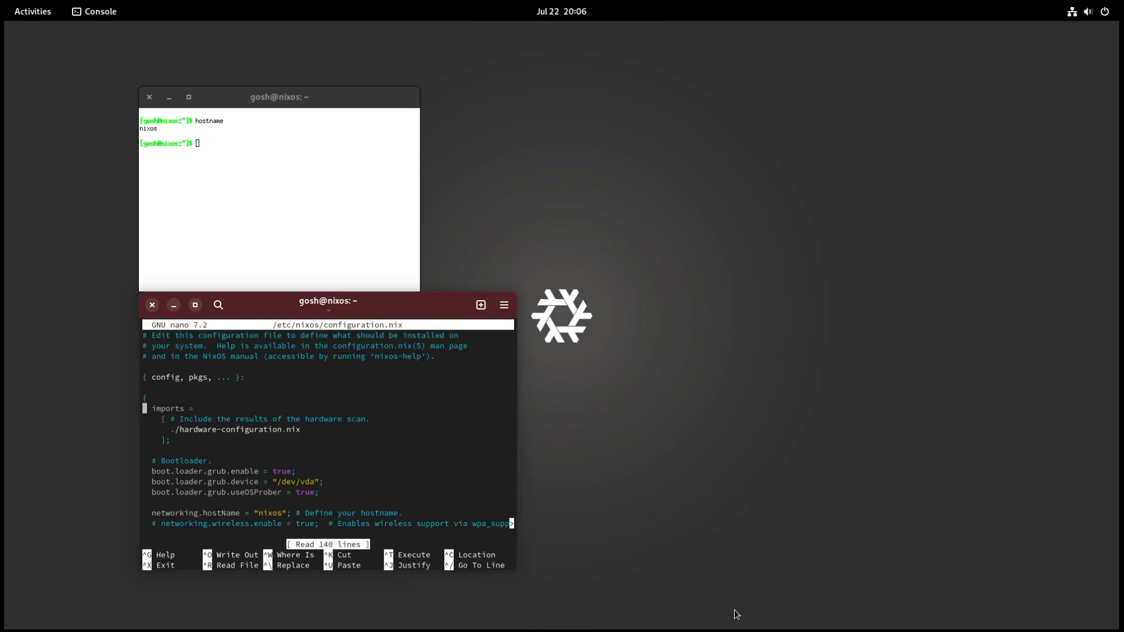
pyautogui.press('Down')
pyautogui.press('Down')
pyautogui.press('Down')
pyautogui.press('Down')
pyautogui.press('Down')
pyautogui.press('Down')
pyautogui.press('Down')
pyautogui.press('Down')
pyautogui.press('Down')
pyautogui.press('Down')
pyautogui.press('Down')
pyautogui.press('Down')
pyautogui.press('Down')
pyautogui.press('Down')
pyautogui.press('Down')
pyautogui.press('Down')
pyautogui.press('Down')
pyautogui.press('Down')
pyautogui.press('Down')
pyautogui.press('Down')
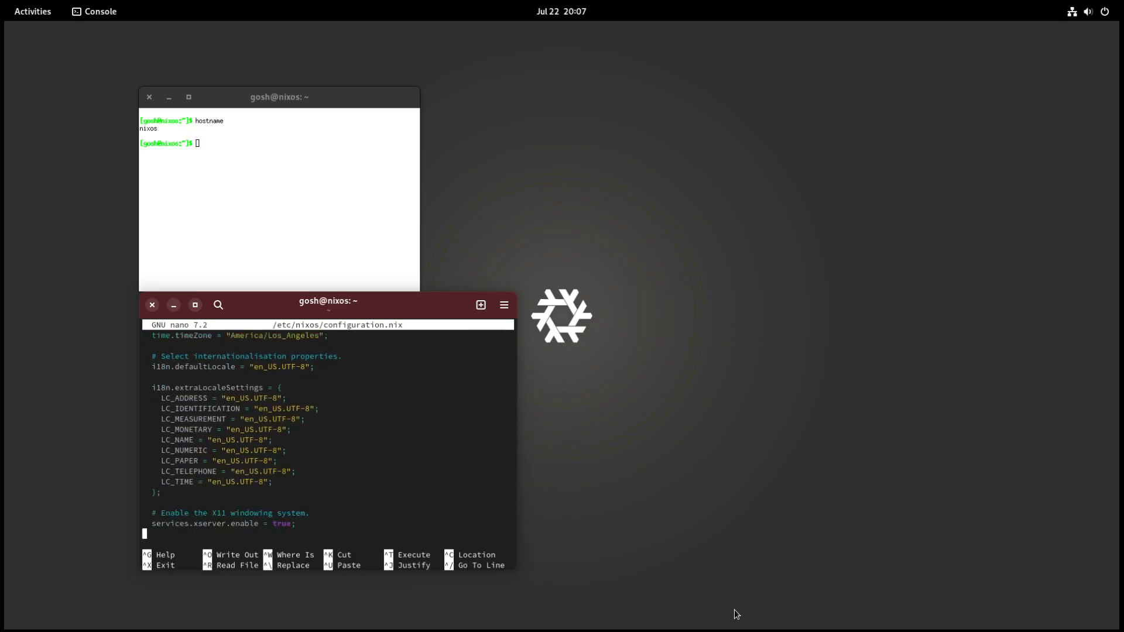
pyautogui.hotkey('ctrl', 'o')
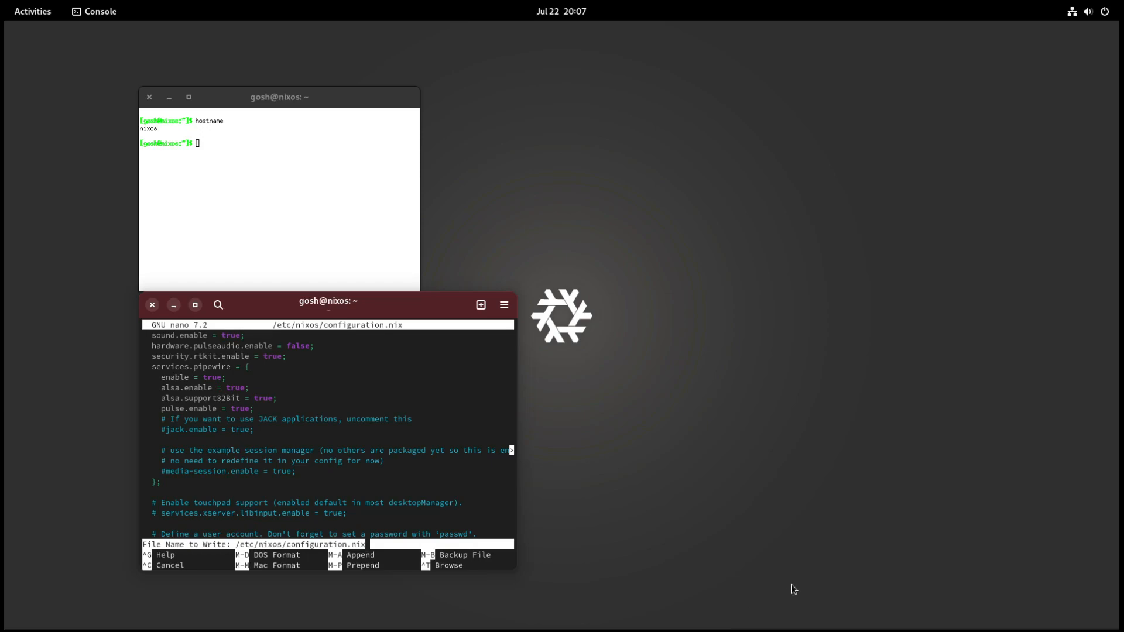
pyautogui.hotkey('ctrl', 'c')
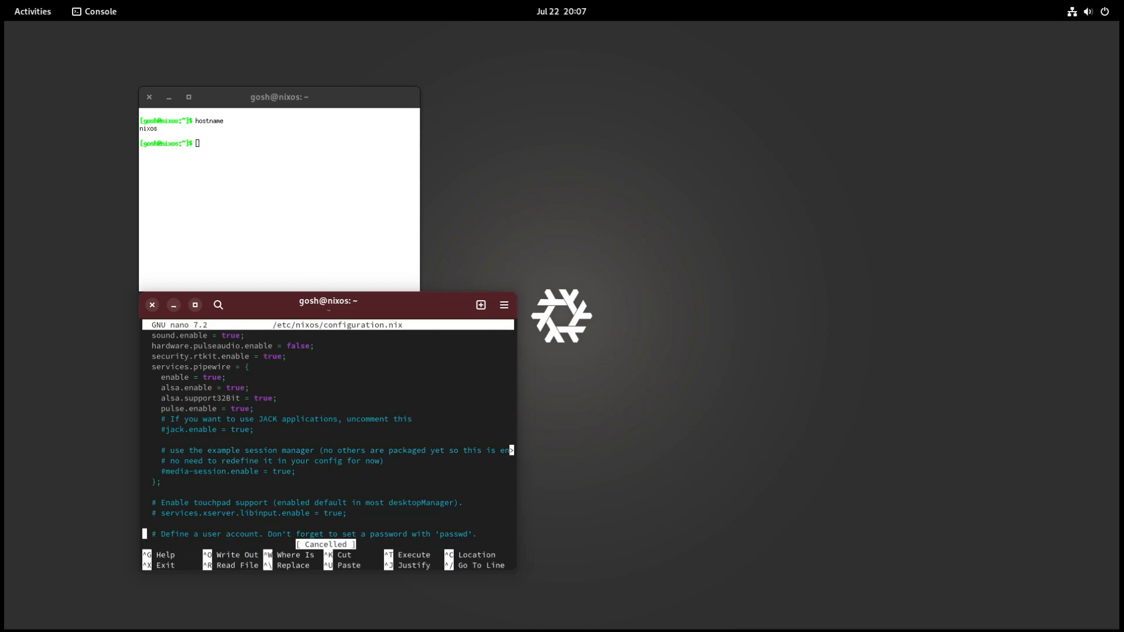
pyautogui.hotkey('ctrl', 'x')
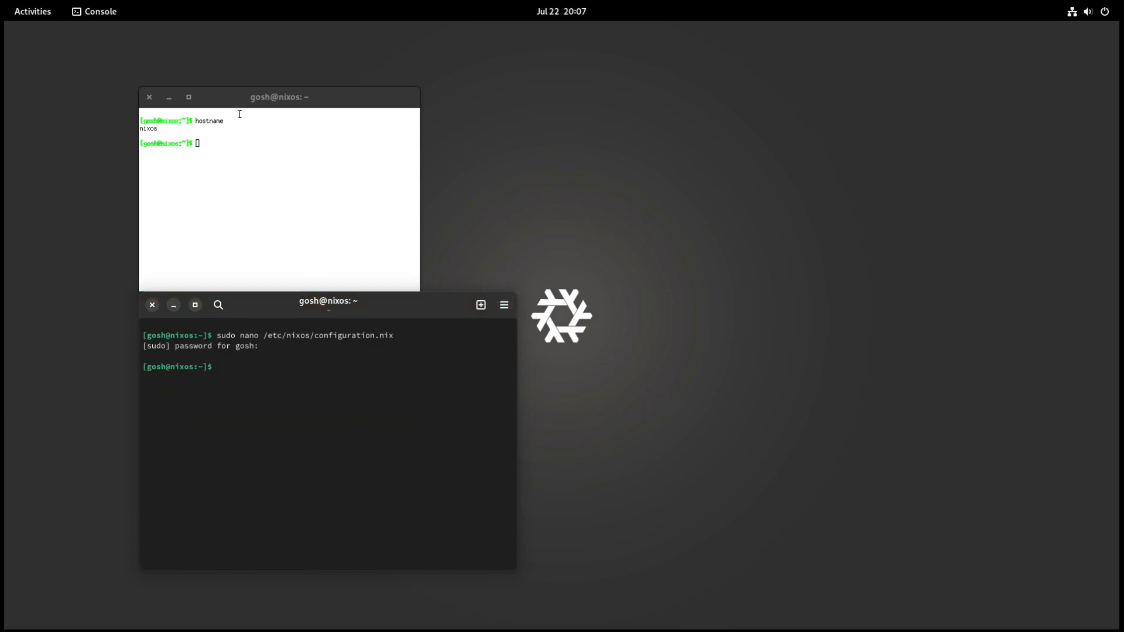
pyautogui.click(150, 97)
pyautogui.click(151, 304)
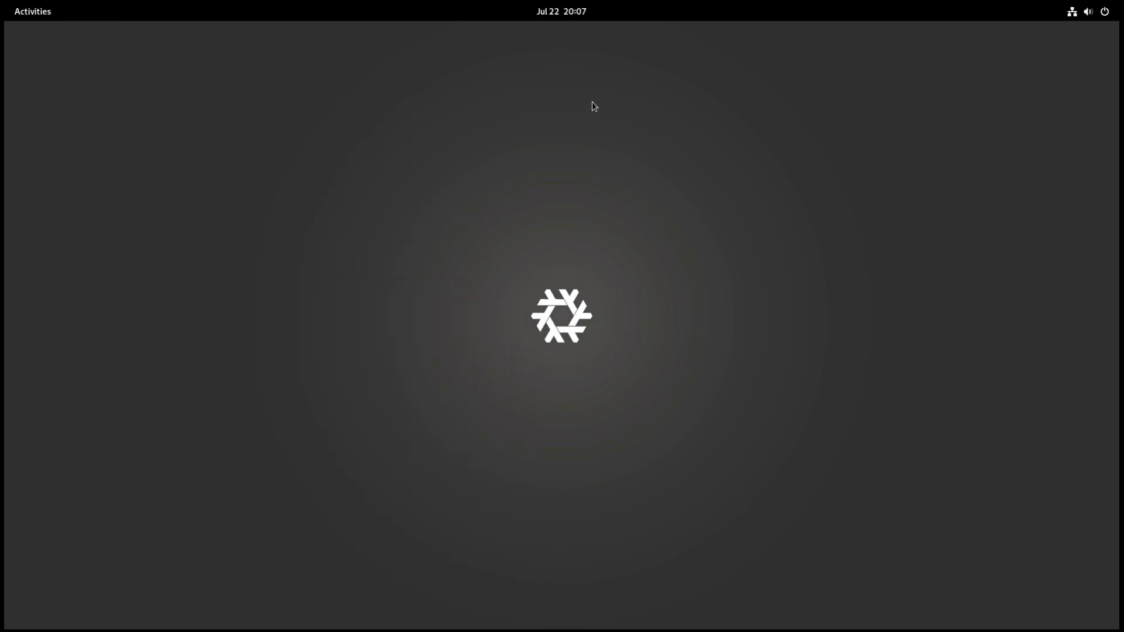